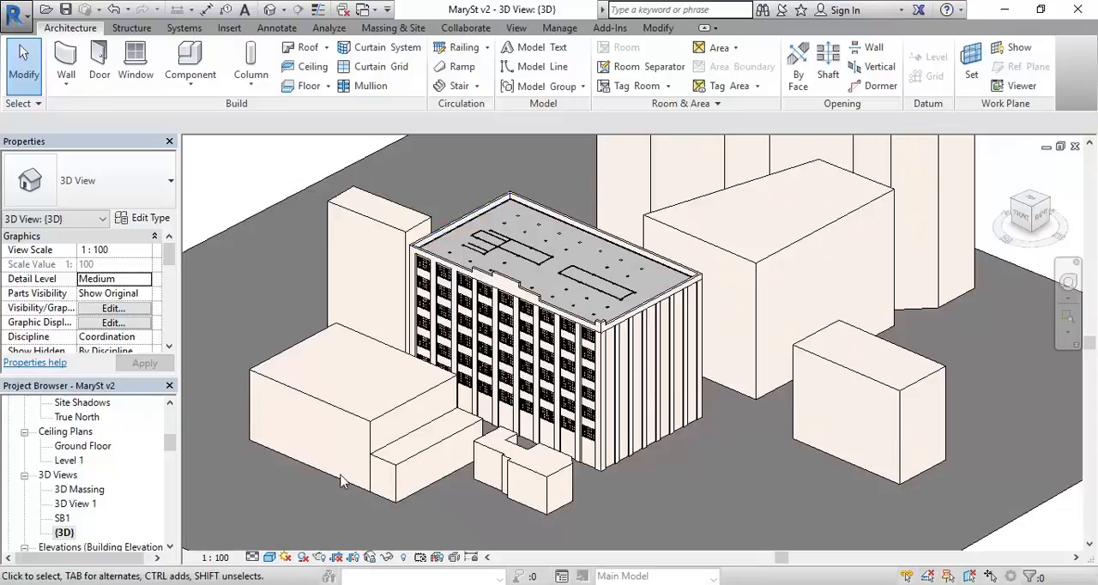
Step: Switch to the assessment PDF in Adobe Acrobat and review the submission requirements for floor plans, cross section, isometric views and rendered perspectives
key("alt+Tab")
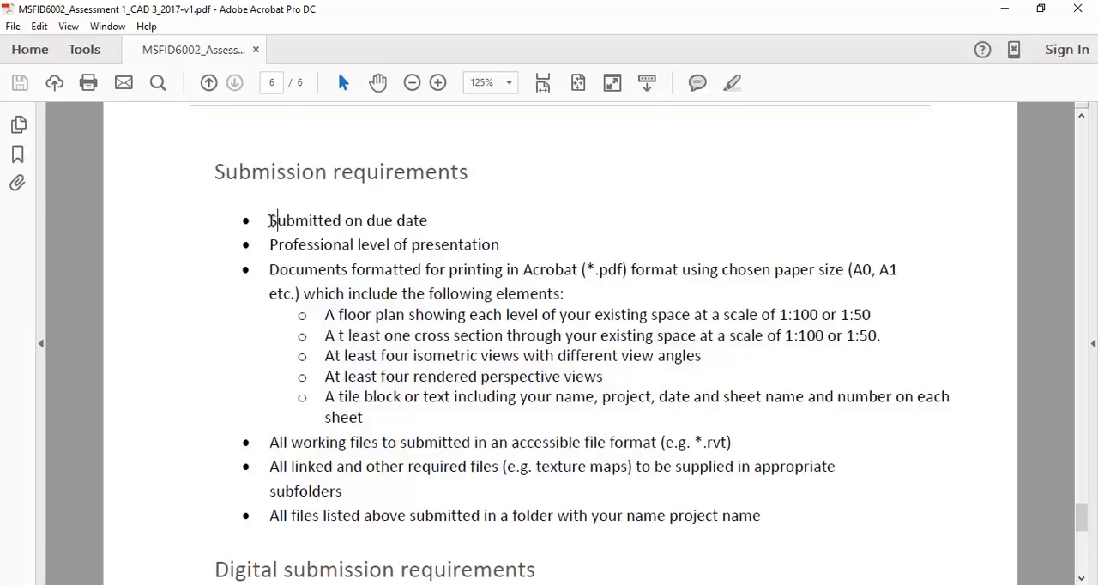
left_click(268, 275)
left_click_drag(327, 315, 1053, 306)
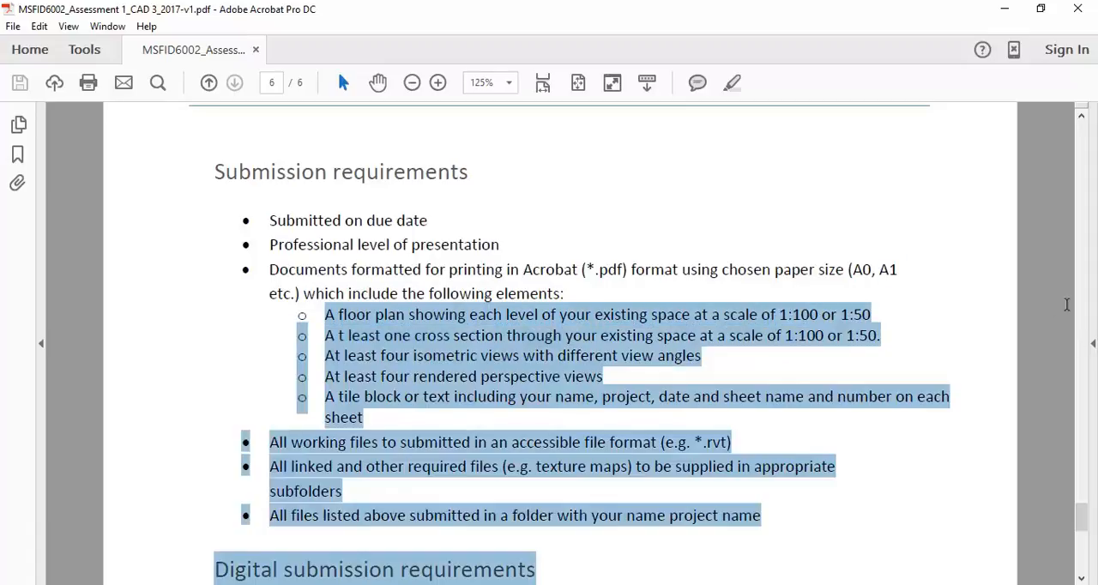
left_click(902, 345)
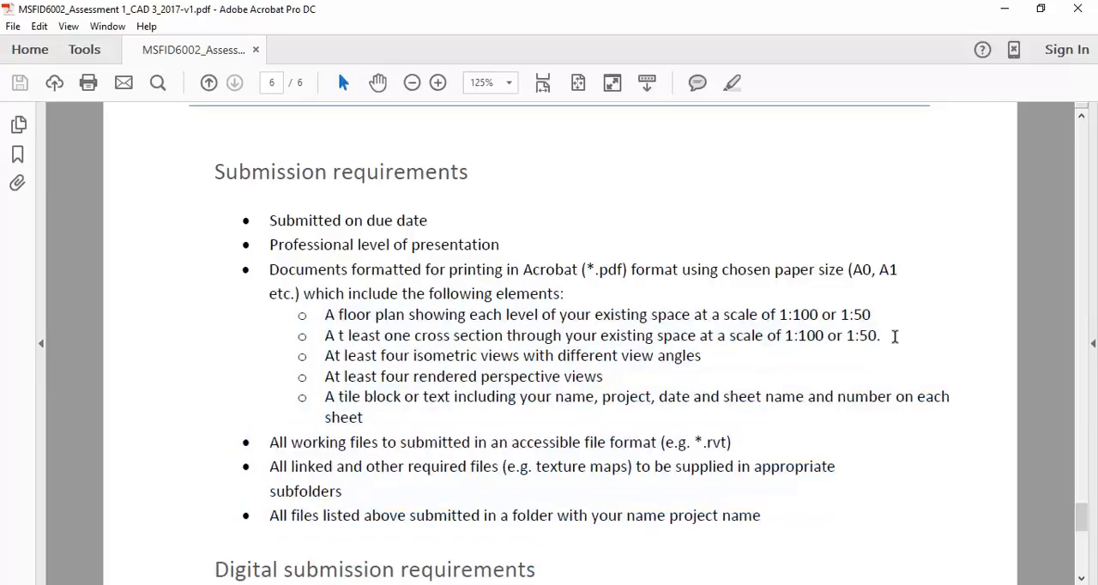
left_click_drag(900, 347, 814, 326)
left_click_drag(325, 313, 603, 379)
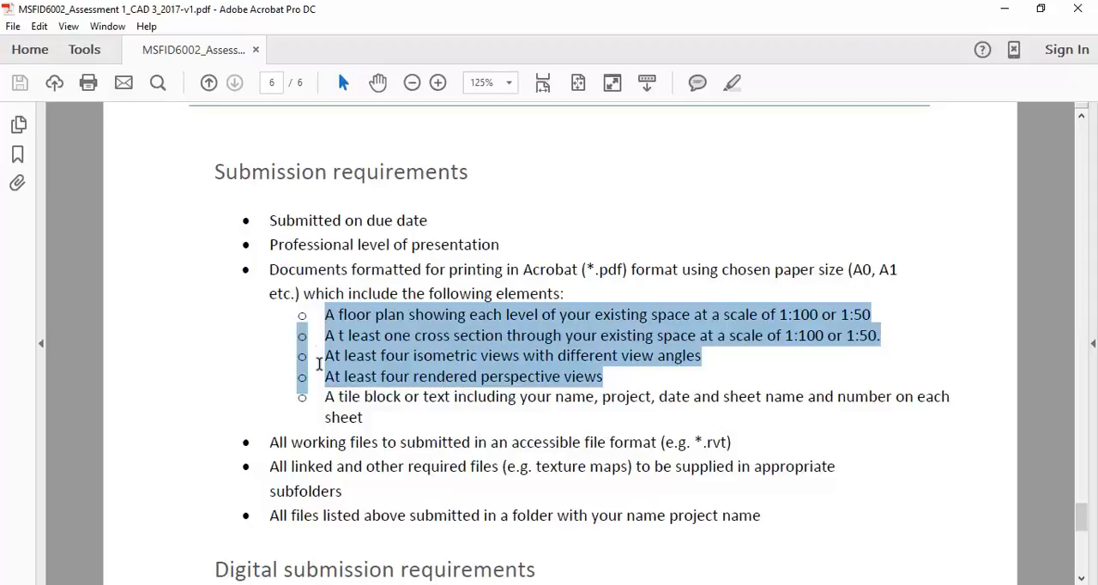
left_click(323, 360)
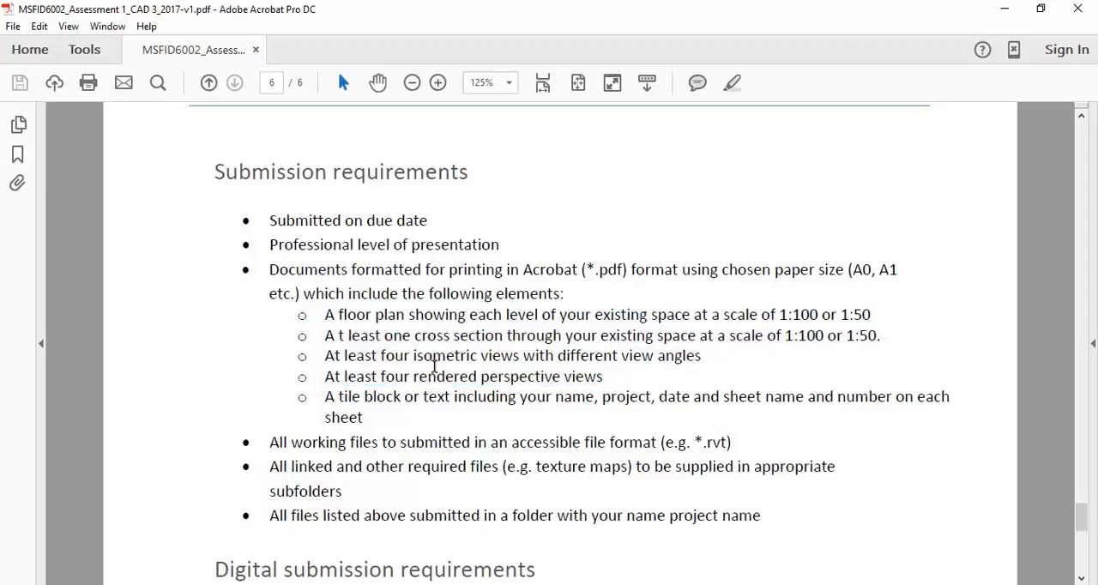
double_click(439, 358)
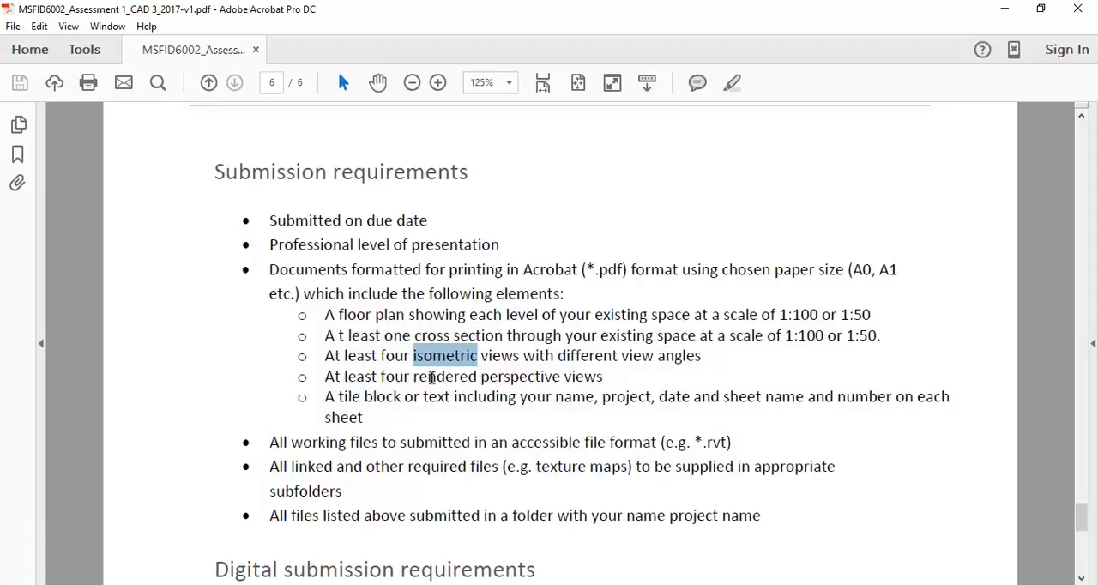
double_click(433, 380)
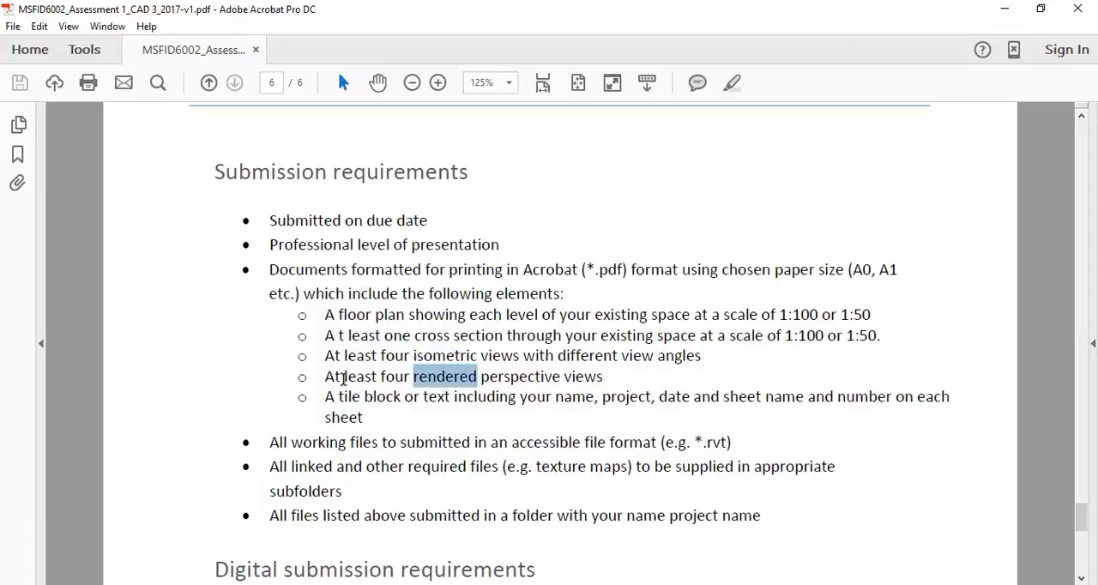
double_click(509, 378)
double_click(461, 376)
left_click(486, 375)
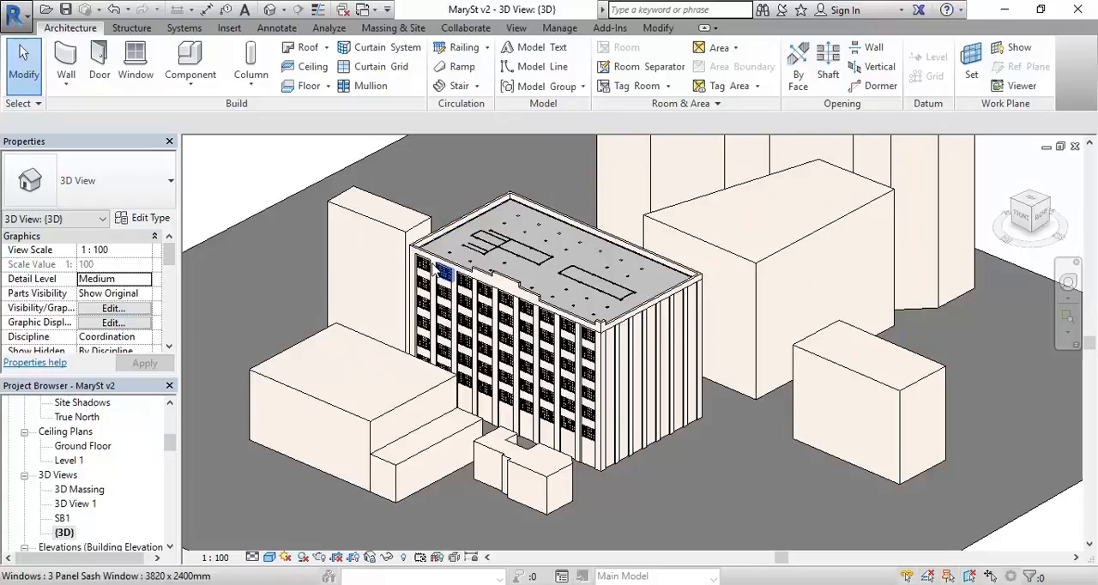
Step: Return to the MarySt v2 model in Revit and open the Ground Floor plan view, showing the building with its surroundings
scroll(446, 246, "up", 3)
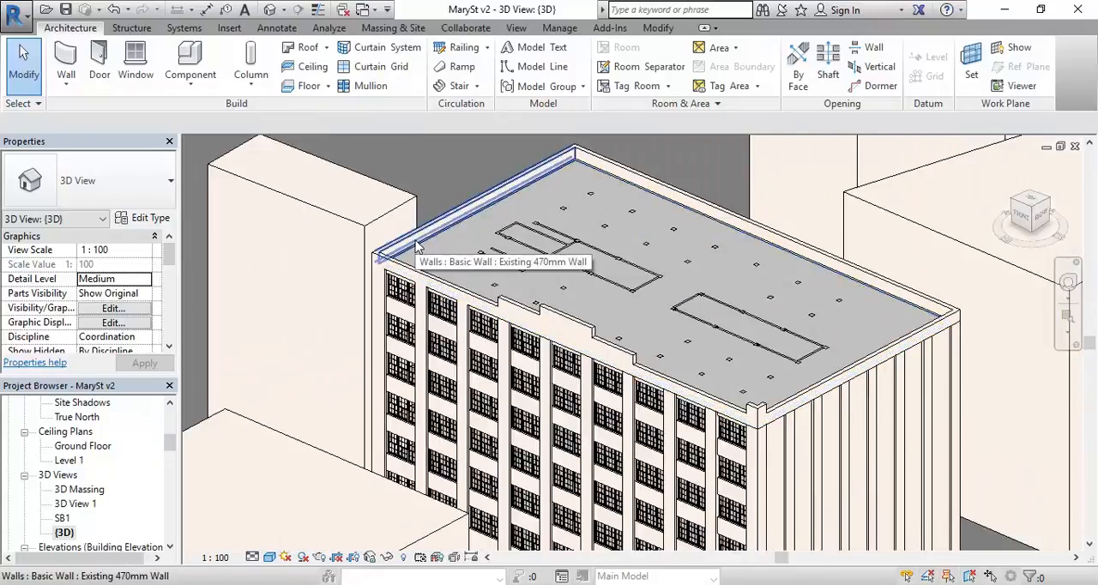
scroll(416, 240, "down", 5)
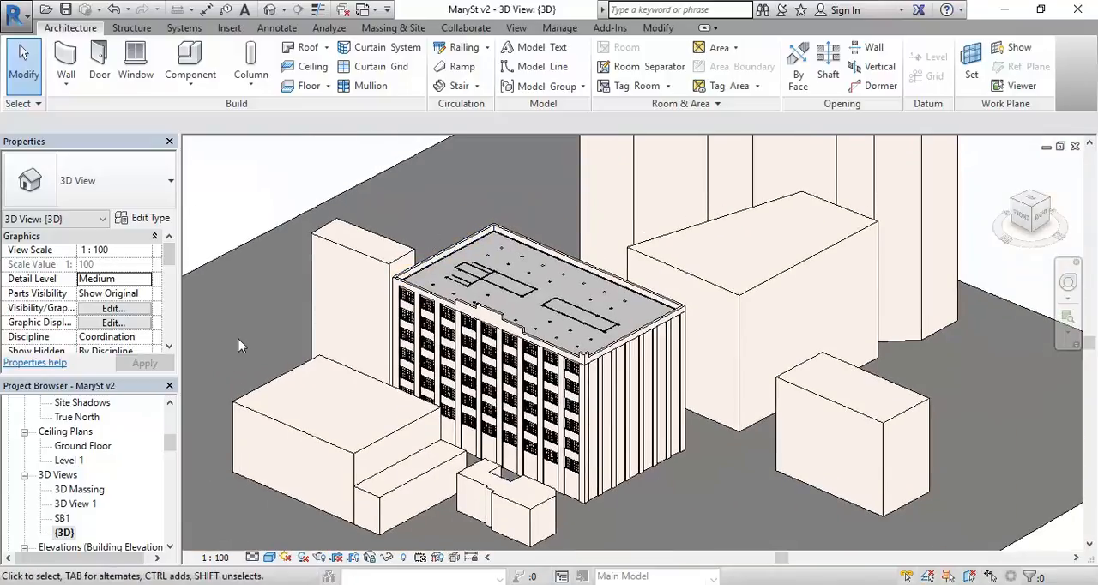
left_click_drag(174, 452, 171, 421)
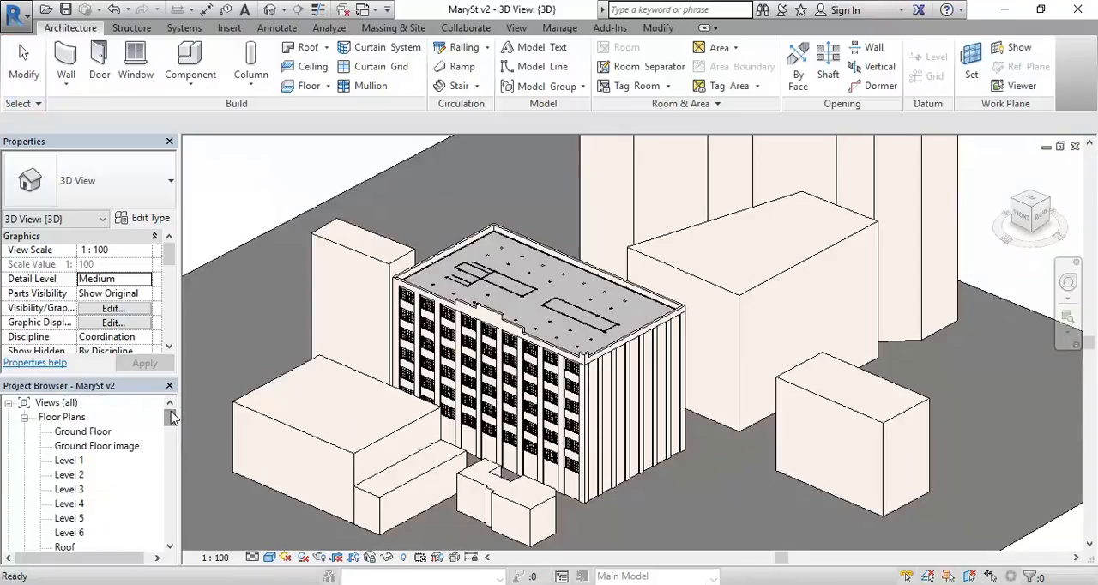
double_click(81, 431)
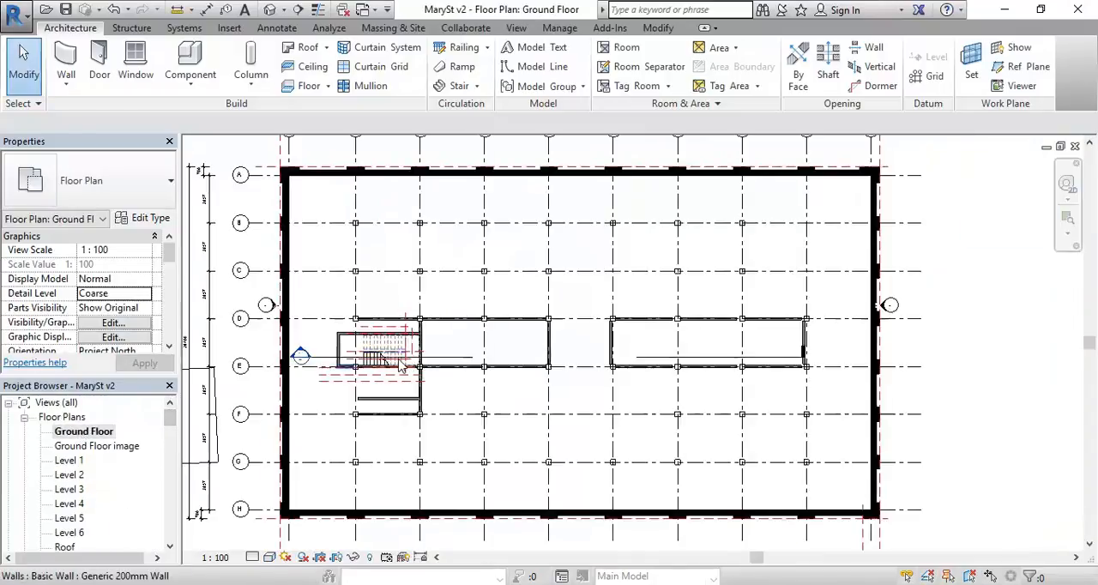
scroll(481, 343, "down", 3)
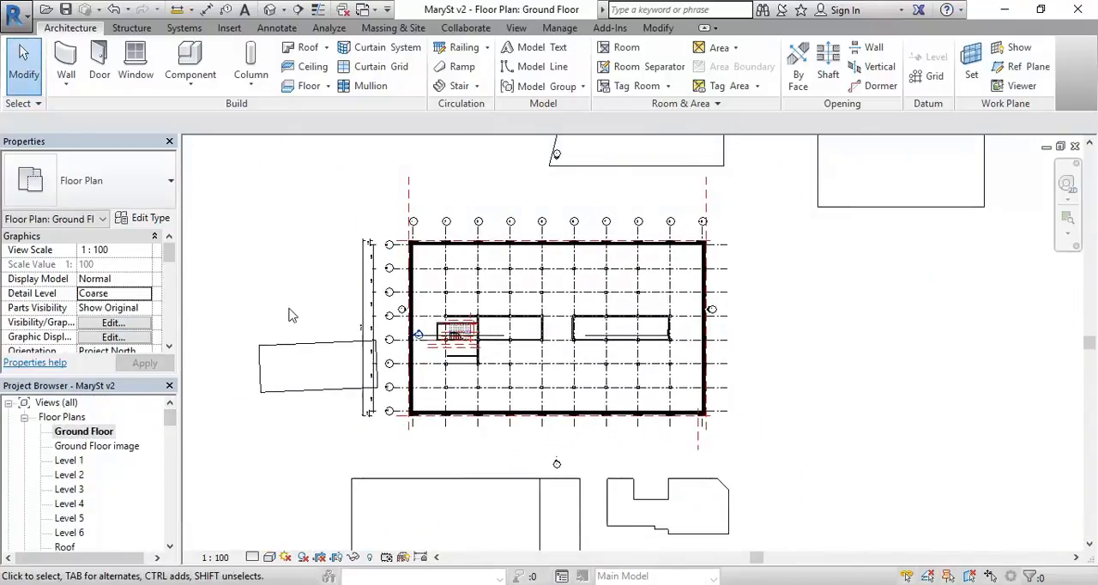
middle_click_drag(292, 314, 343, 305)
middle_click_drag(278, 314, 276, 319)
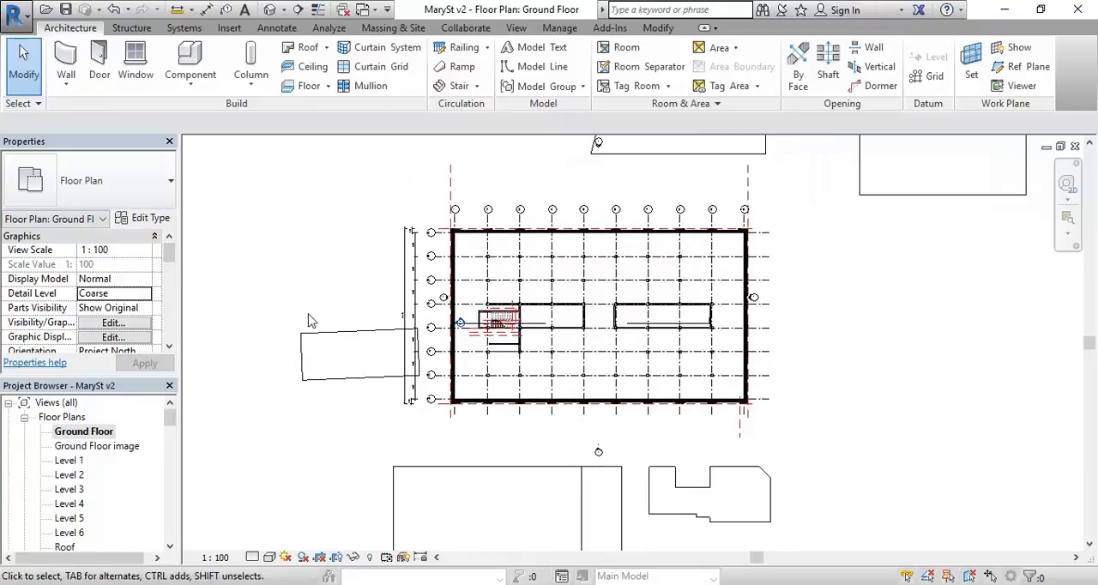
middle_click_drag(299, 274, 340, 283)
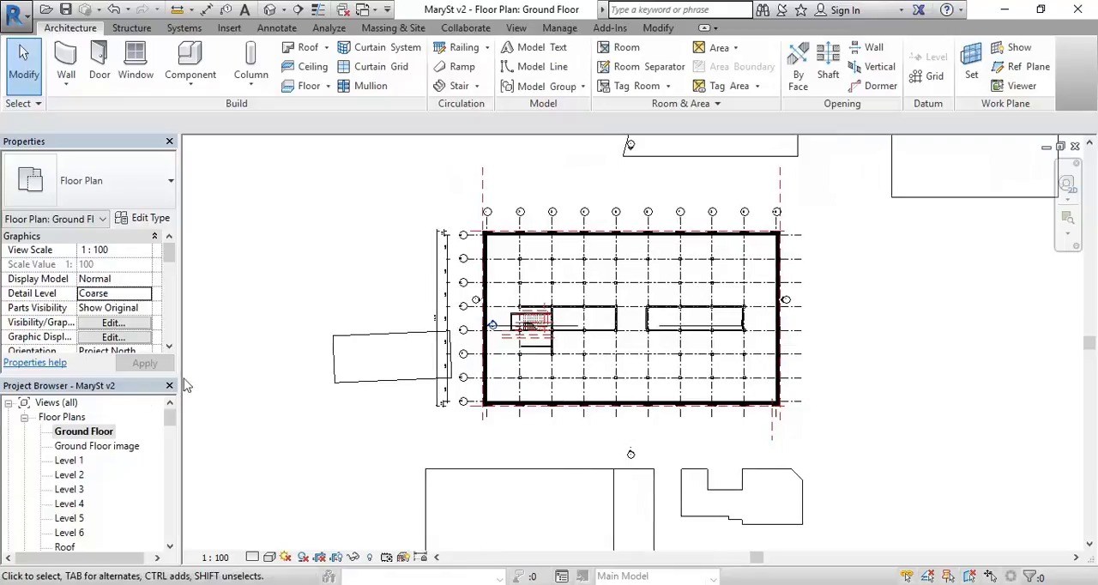
Step: Duplicate the Ground Floor plan view with detailing
right_click(90, 438)
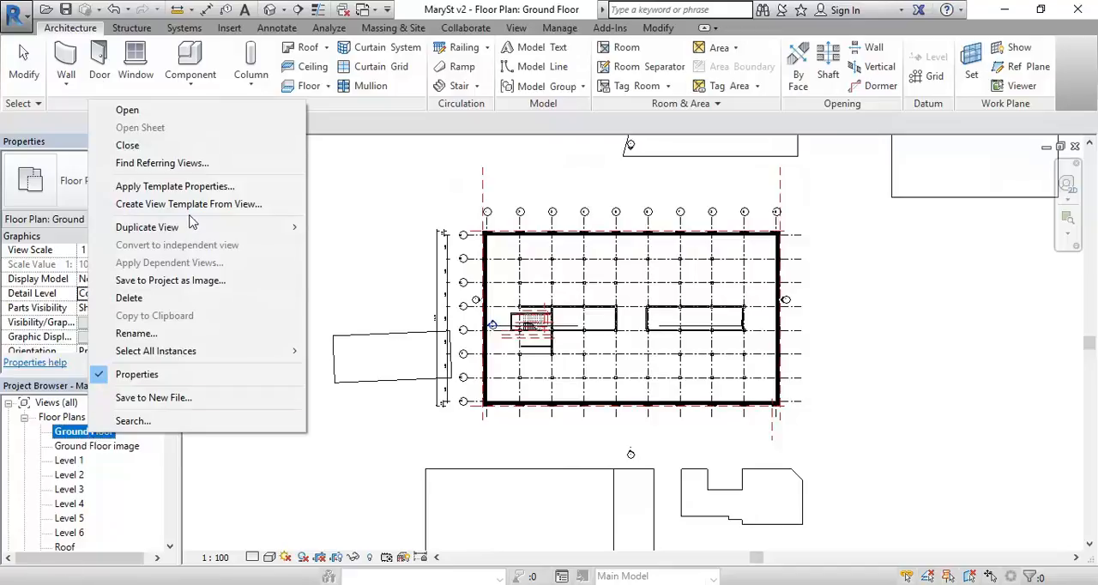
mouse_move(203, 228)
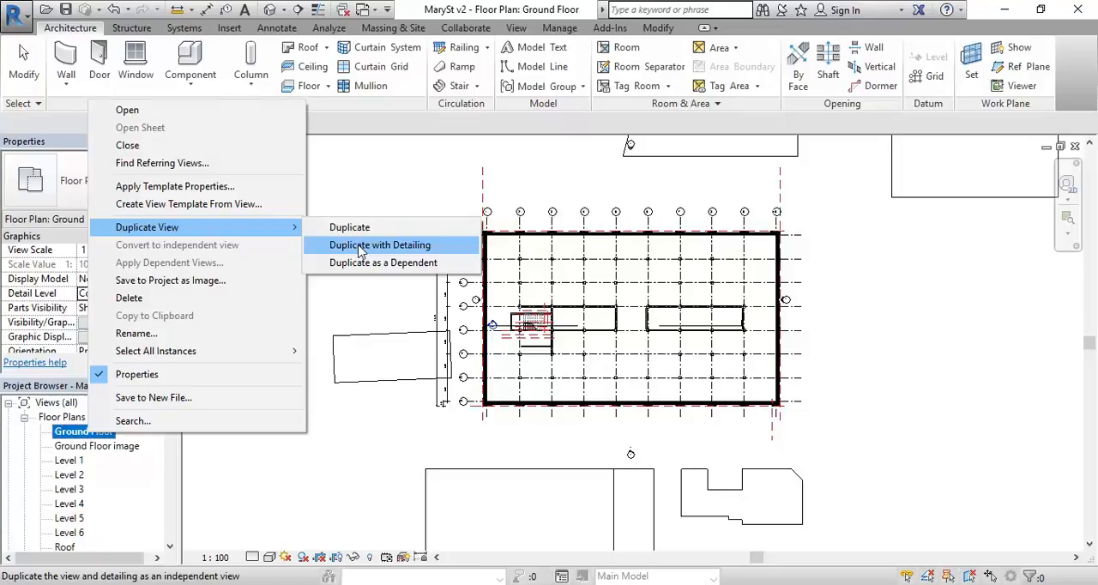
left_click(360, 246)
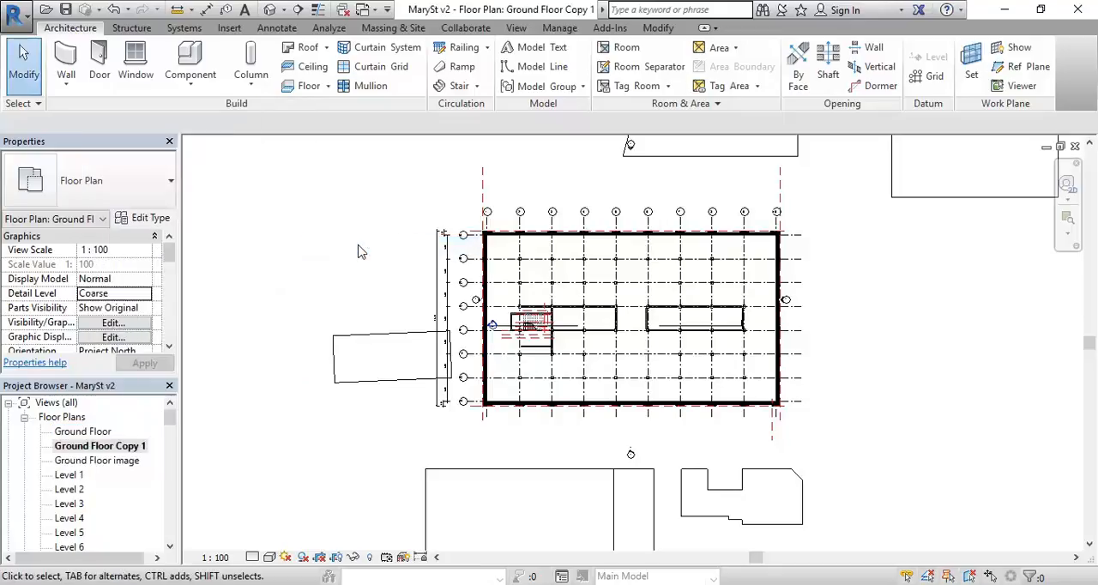
Step: Rename the duplicated floor plan view to "Ground Floor Print"
left_click(85, 447)
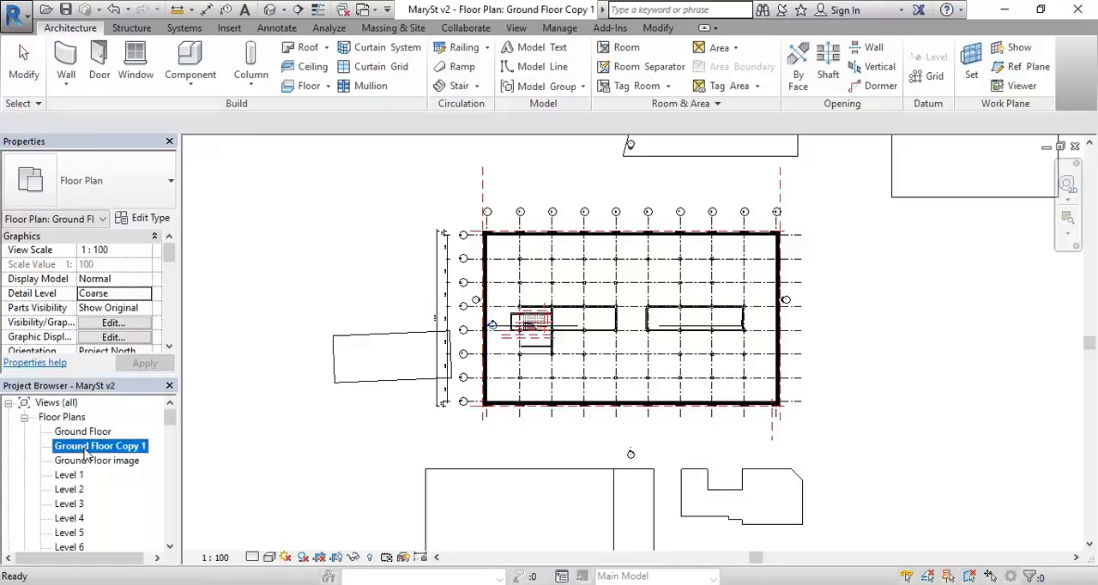
right_click(84, 450)
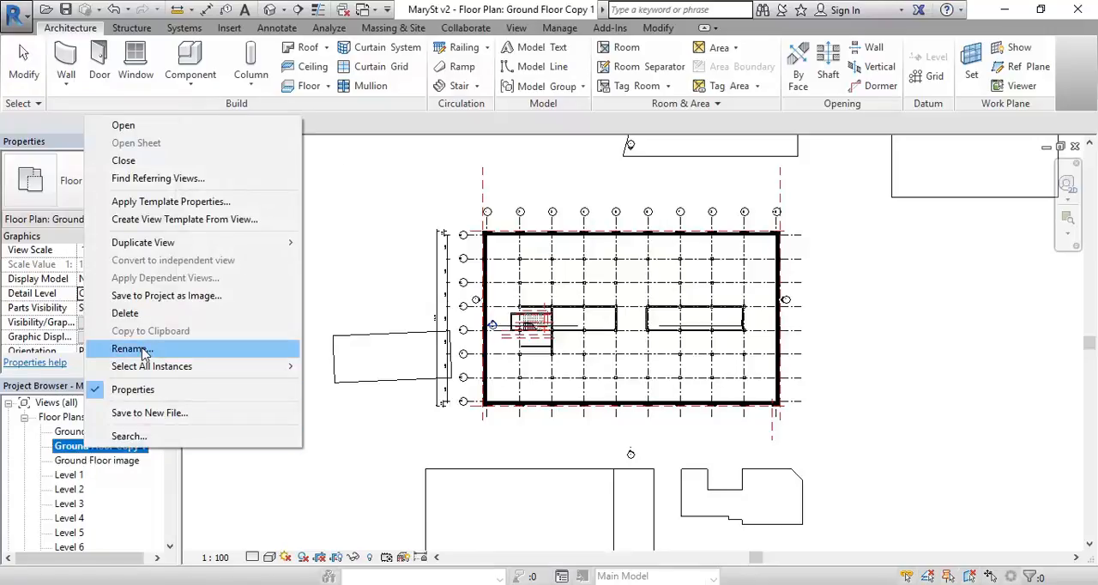
left_click(129, 349)
left_click_drag(447, 217, 522, 207)
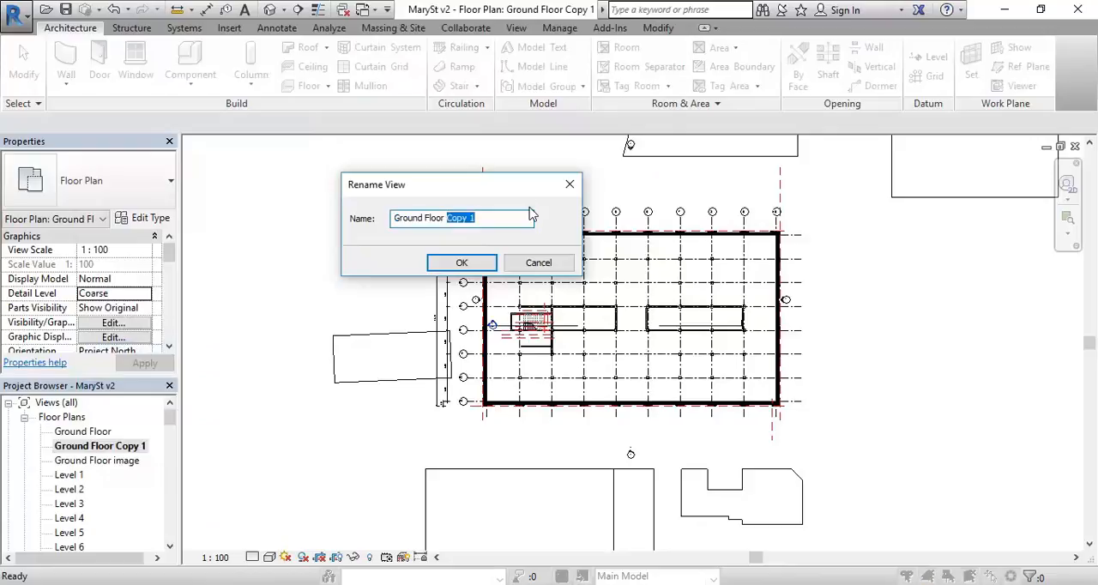
type("Print")
left_click(463, 268)
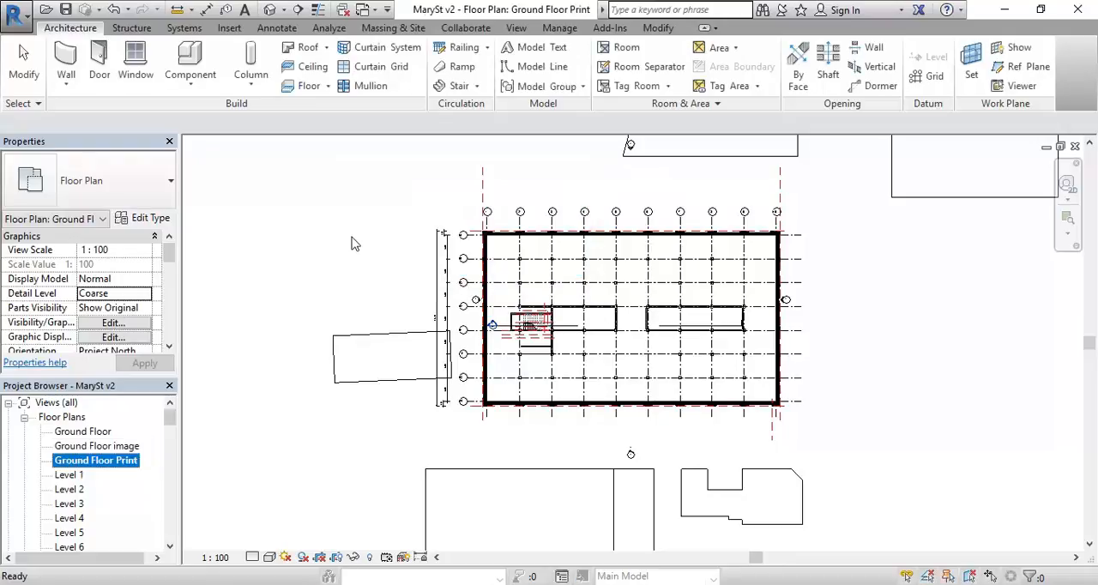
Step: Show the crop region in the Ground Floor Print view
scroll(361, 244, "down", 2)
scroll(360, 244, "up", 1)
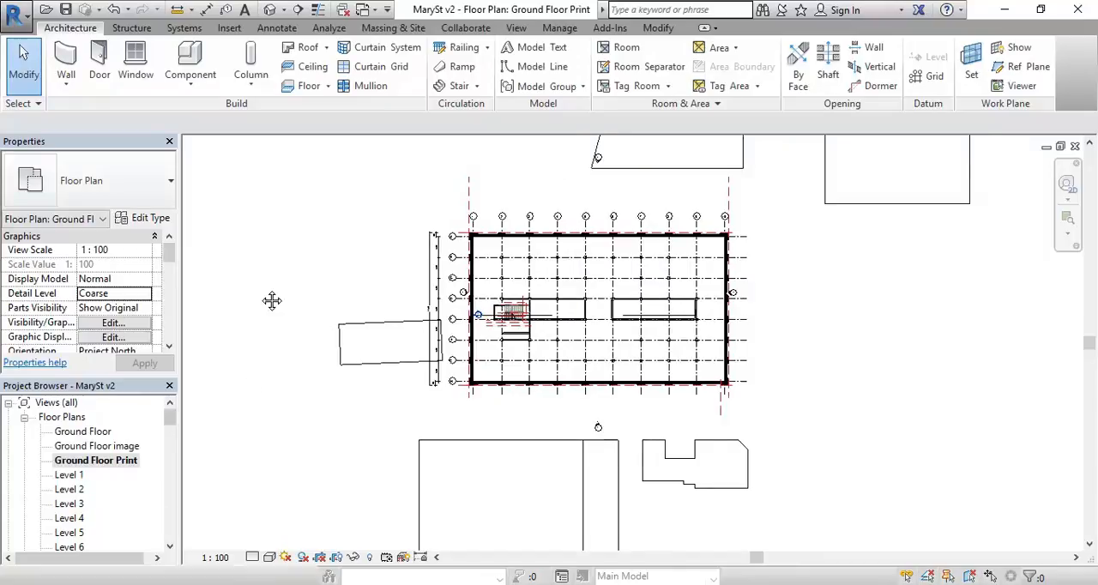
middle_click_drag(252, 295, 265, 303)
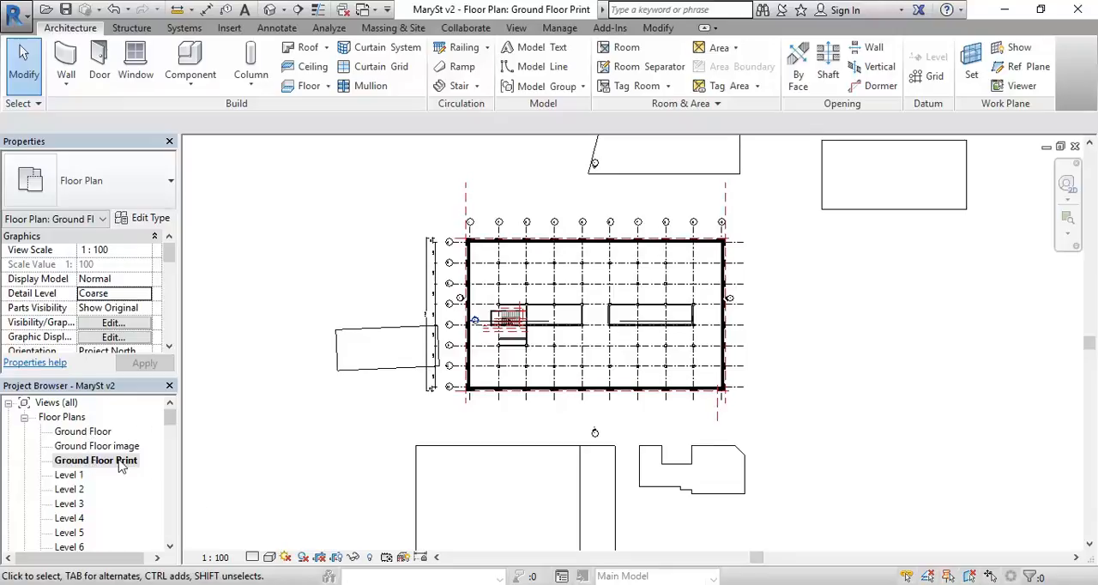
left_click(354, 558)
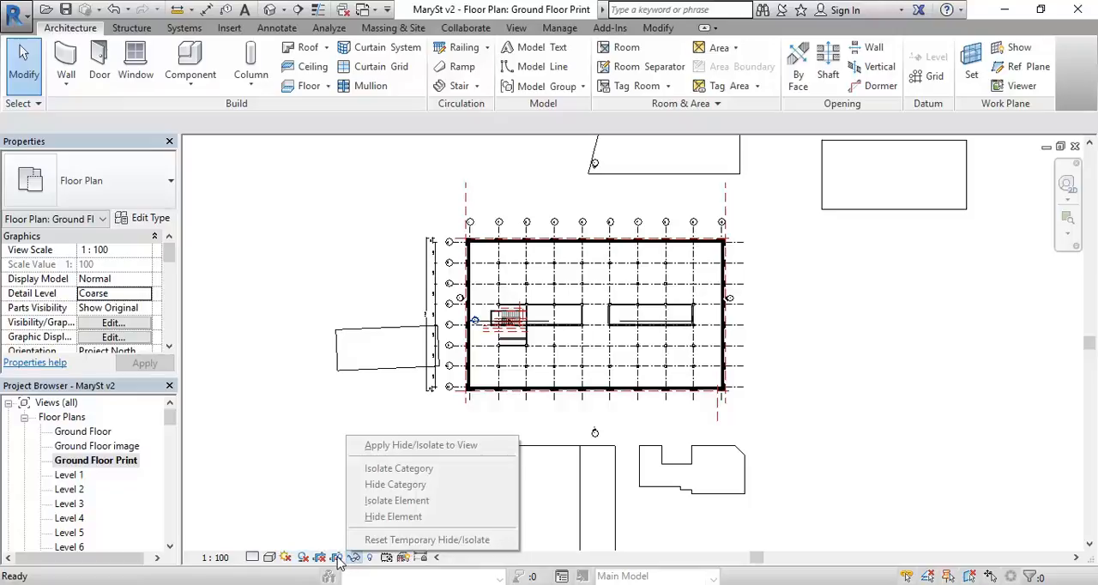
left_click(337, 558)
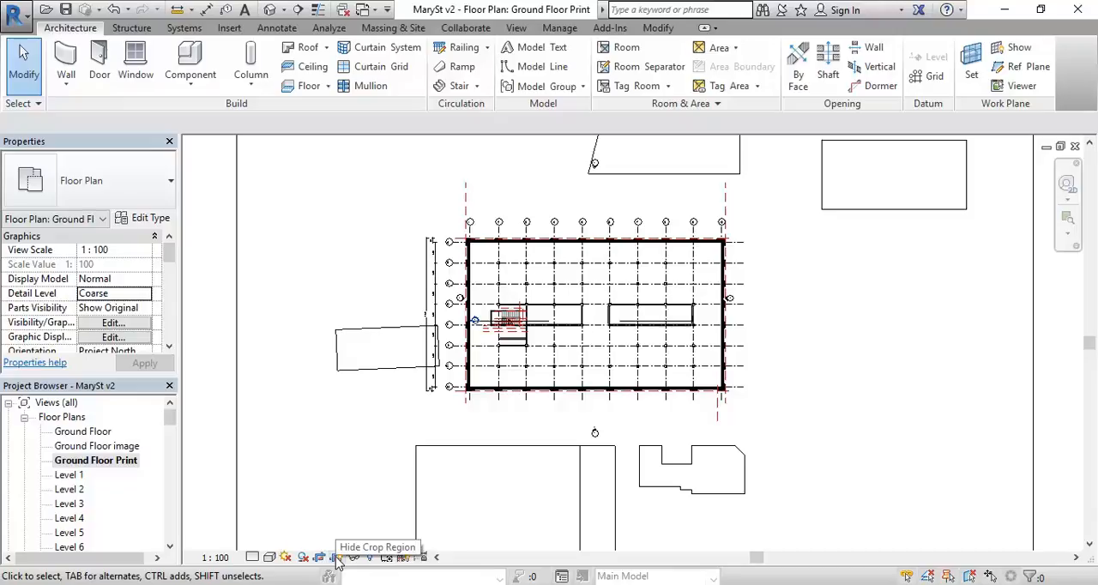
Step: Shrink the crop region on all four sides to frame the main gridded building, leaving out most of the neighbouring buildings
scroll(343, 463, "down", 3)
mouse_move(350, 449)
middle_mouse_down()
mouse_move(331, 407)
mouse_move(339, 441)
middle_mouse_up()
scroll(339, 441, "down", 2)
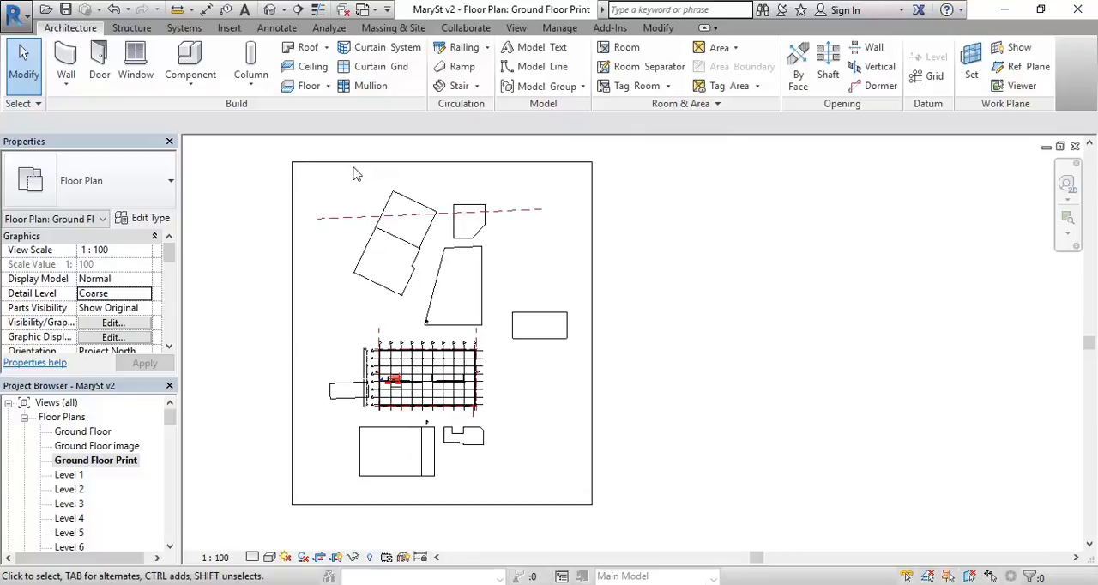
middle_click_drag(337, 318, 339, 343)
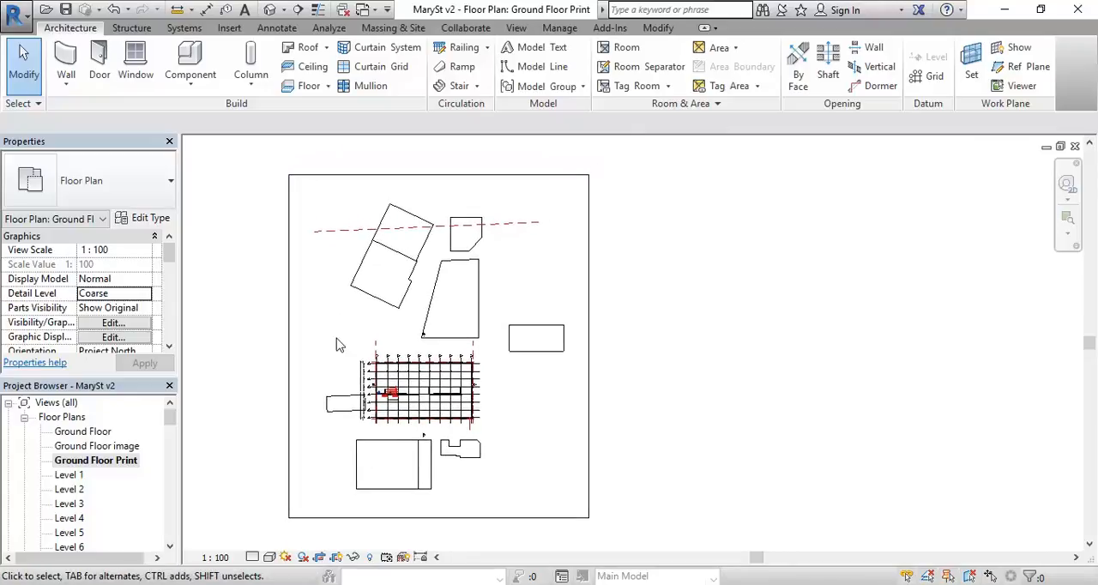
left_click(416, 176)
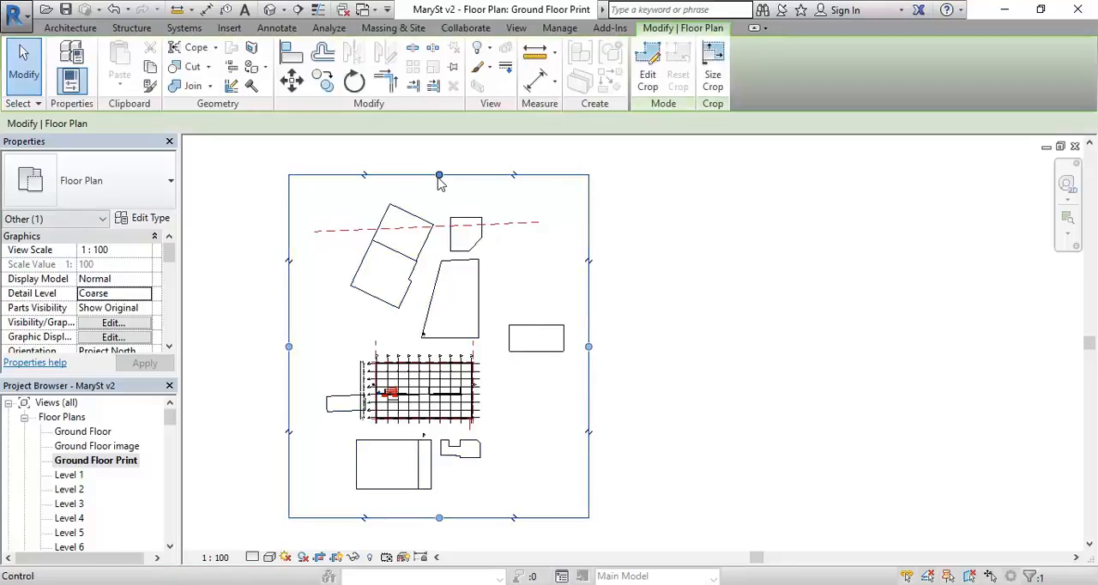
left_click_drag(439, 177, 435, 350)
left_click_drag(589, 435, 485, 436)
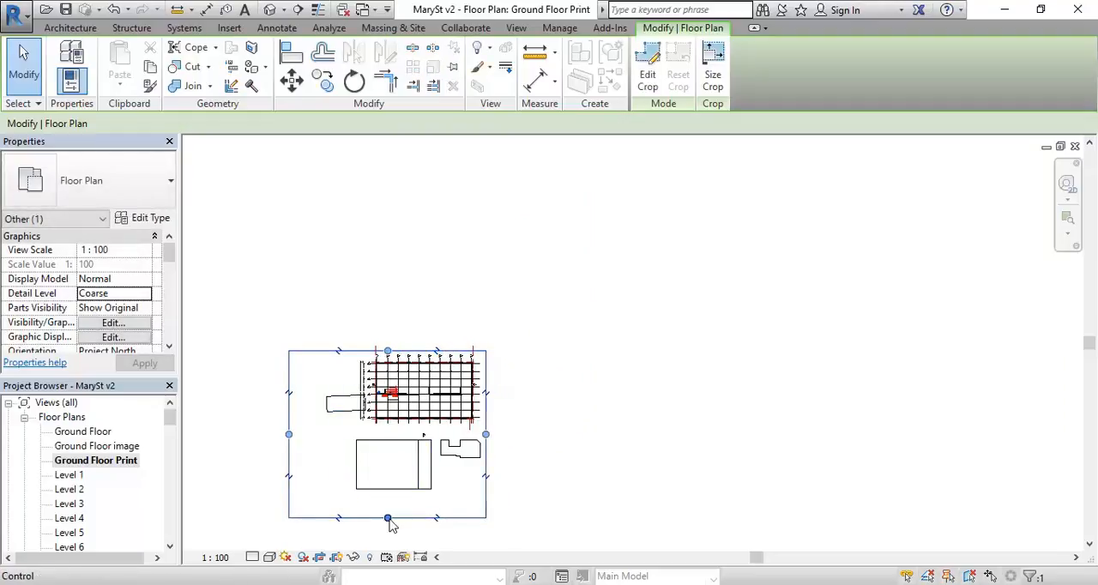
left_click_drag(387, 517, 393, 427)
scroll(319, 369, "up", 1)
scroll(322, 377, "up", 3)
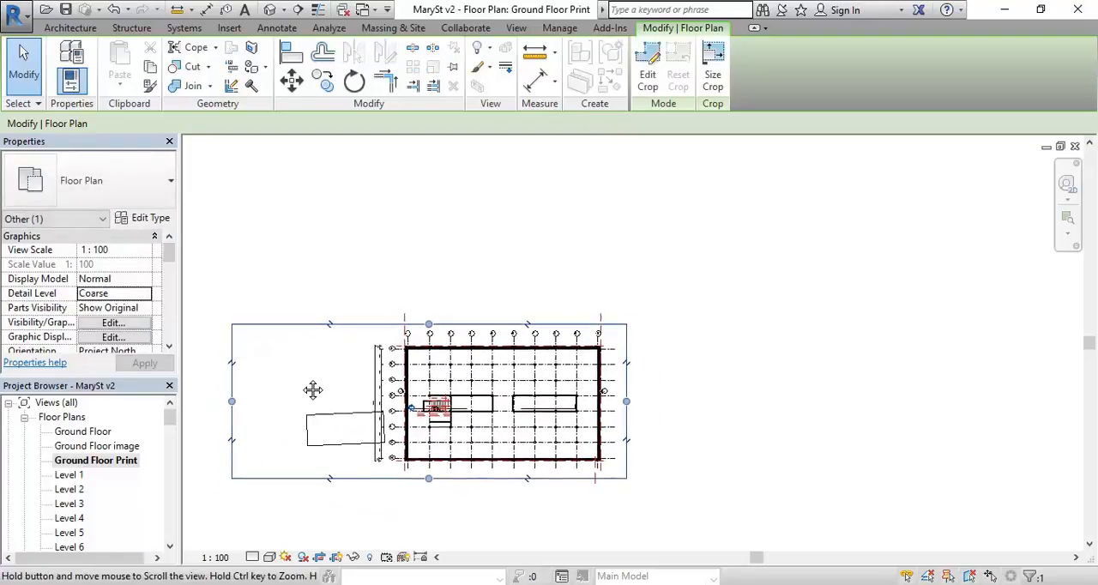
left_click_drag(248, 397, 376, 390)
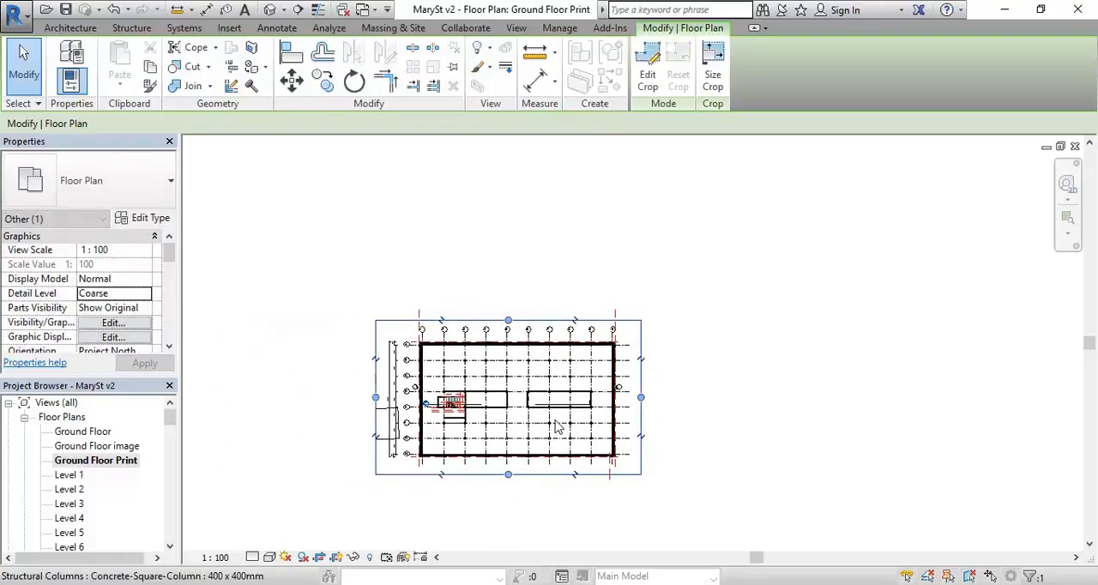
Step: Move the crop region's left edge inward to just outside the lettered grid bubbles, cutting off the neighbouring building lines
scroll(476, 390, "up", 2)
middle_click_drag(430, 416, 411, 404)
scroll(325, 360, "up", 5)
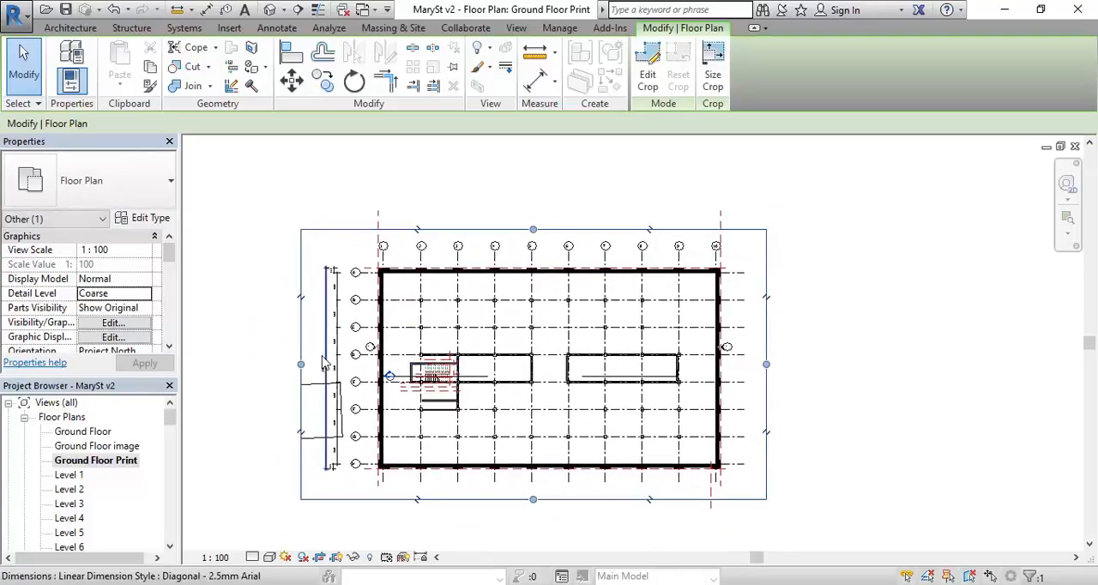
scroll(329, 364, "up", 1)
middle_click_drag(333, 364, 353, 360)
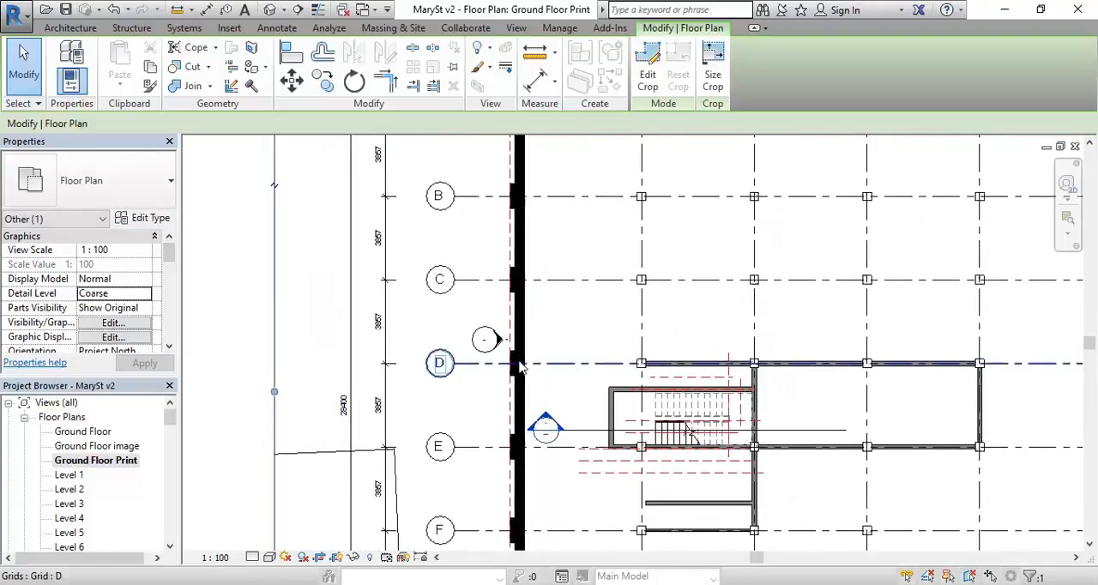
middle_click_drag(419, 357, 436, 353)
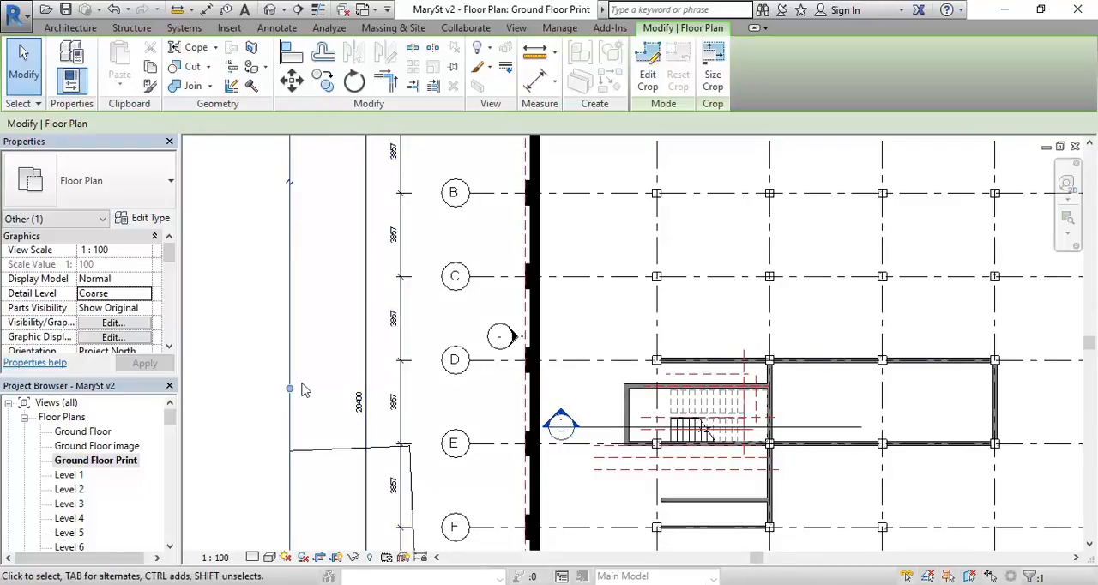
left_click_drag(290, 389, 425, 387)
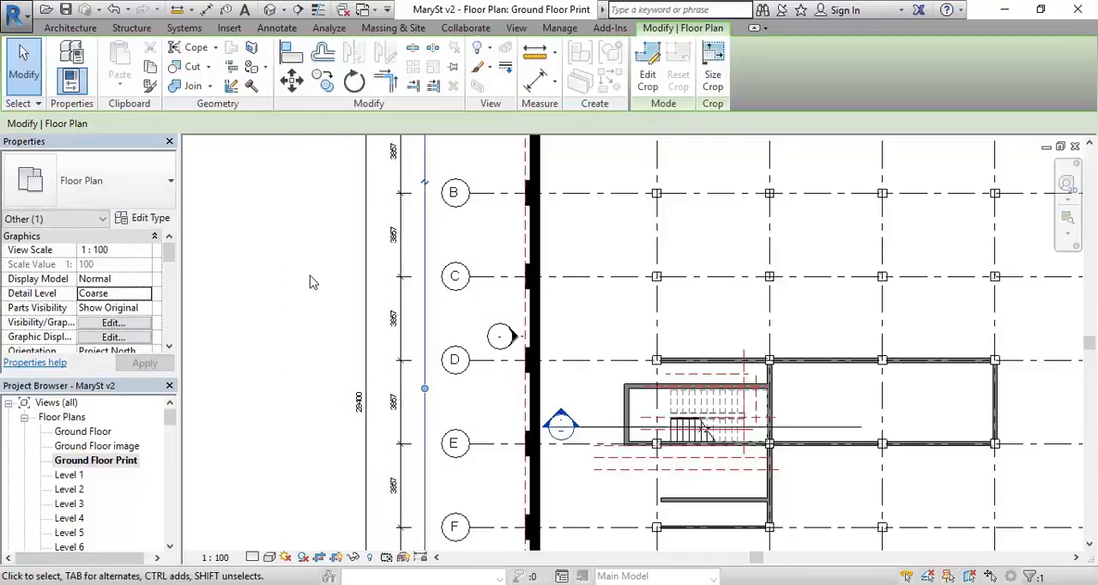
scroll(312, 283, "down", 5)
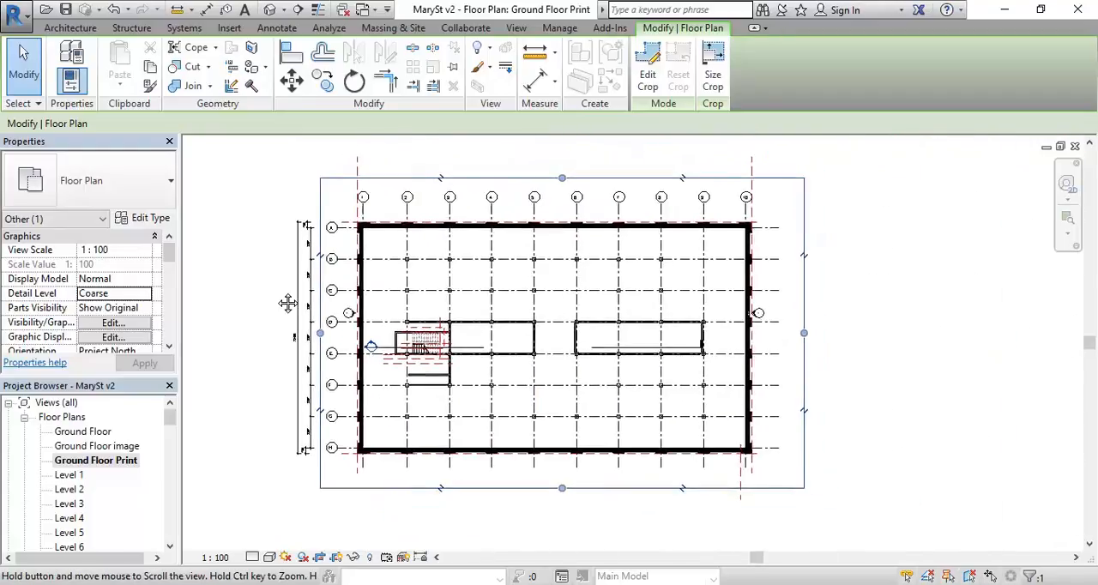
Step: Tighten the crop region's upper and lower edges slightly toward the building, keeping the numbered grid bubbles inside, and deselect the crop region
left_click_drag(564, 184, 574, 190)
mouse_move(558, 495)
left_mouse_down()
mouse_move(585, 476)
mouse_move(573, 482)
left_mouse_up()
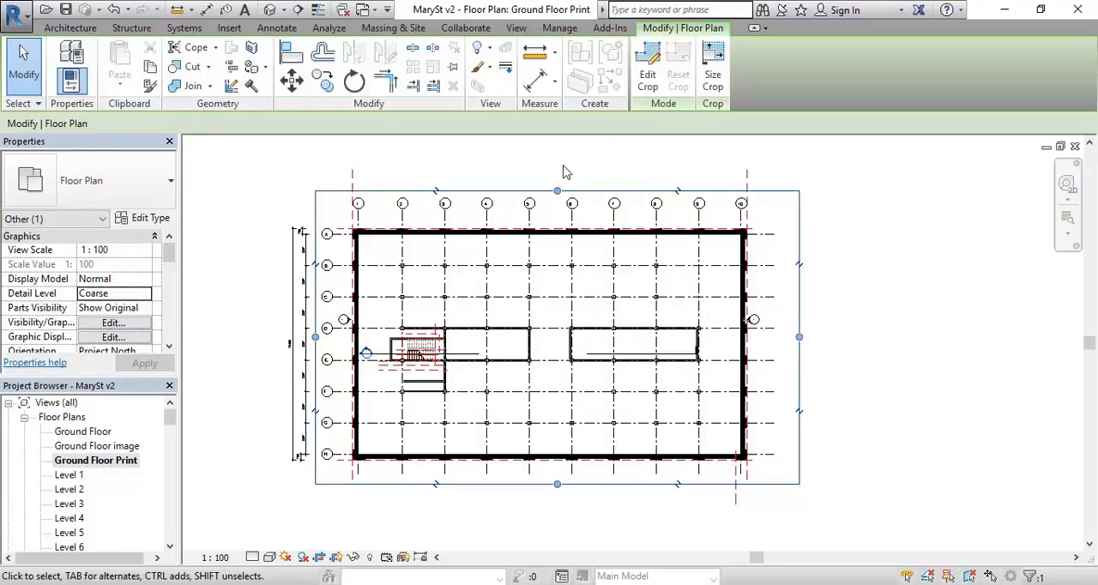
middle_click_drag(557, 167, 576, 174)
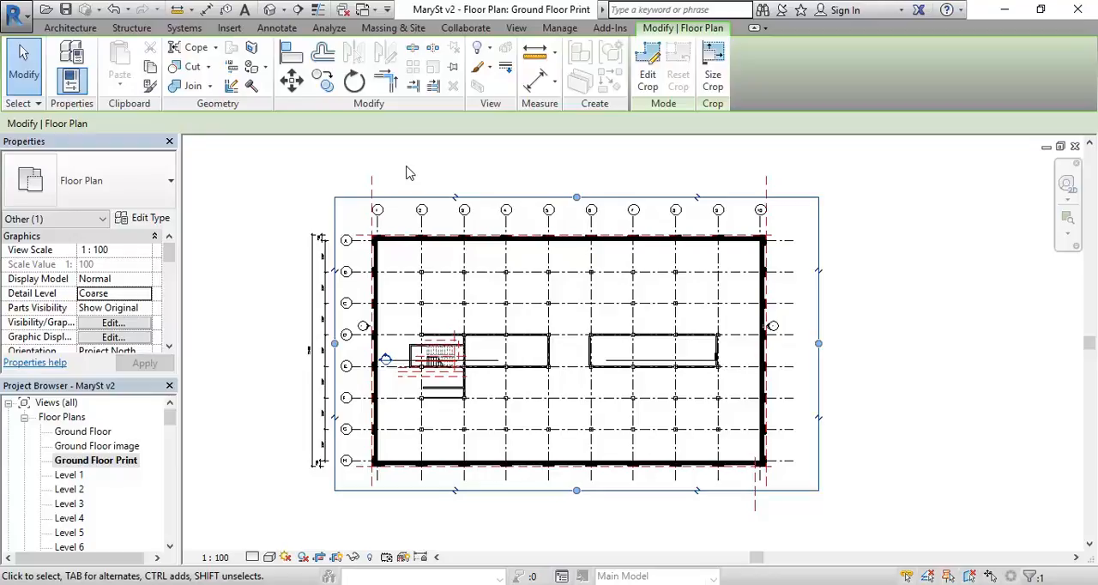
key("Escape")
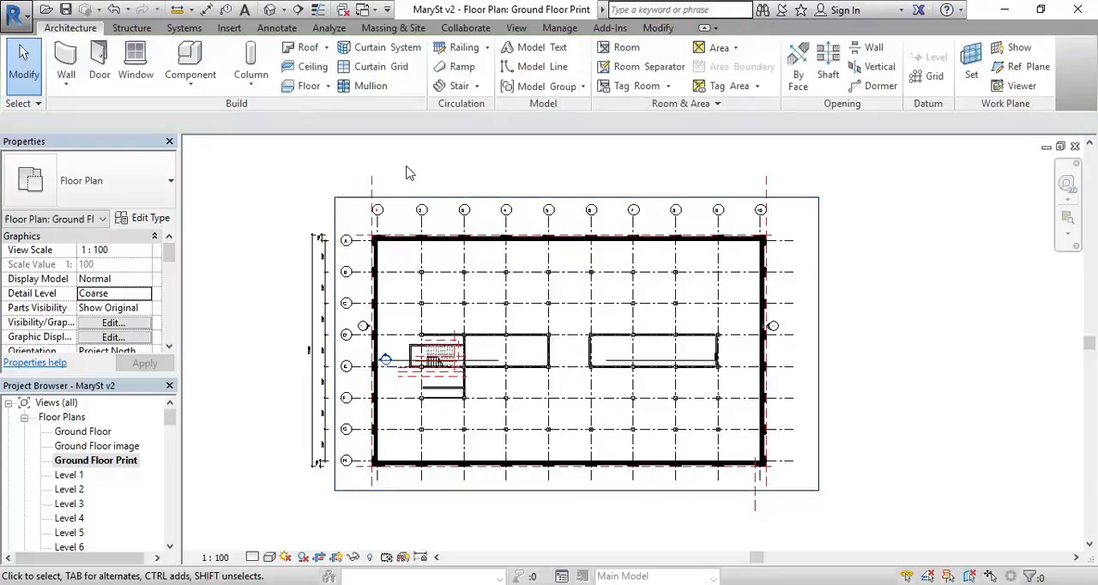
right_click(412, 238)
left_click(285, 191)
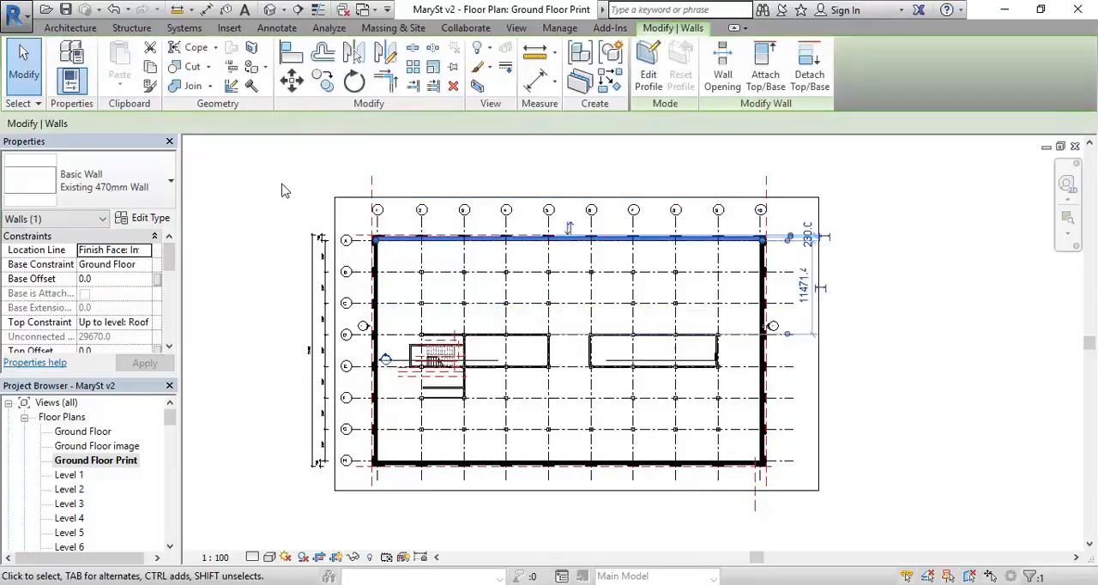
left_click(283, 186)
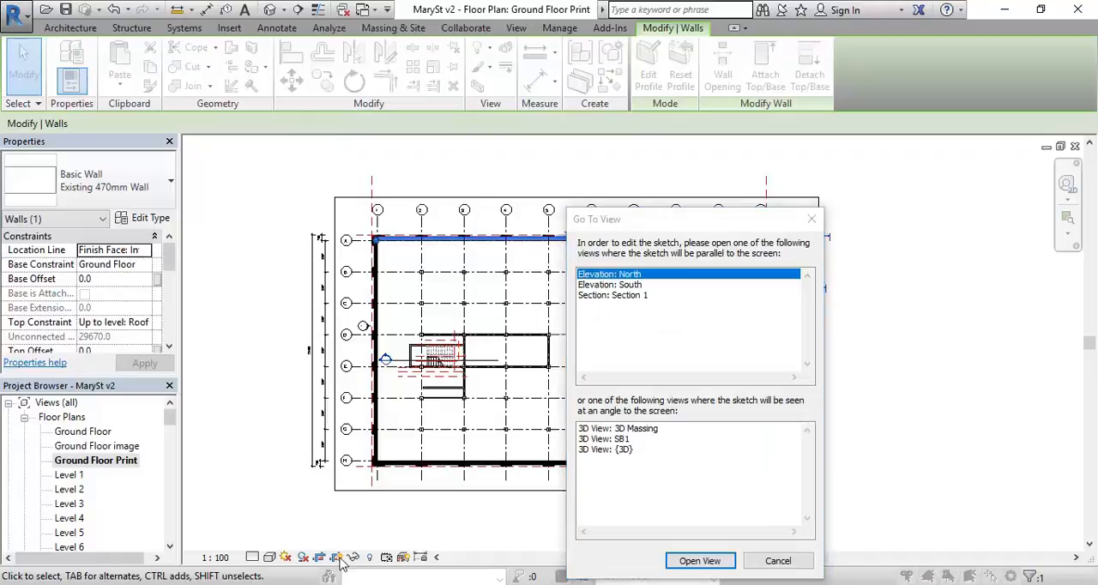
left_click(778, 560)
left_click(265, 476)
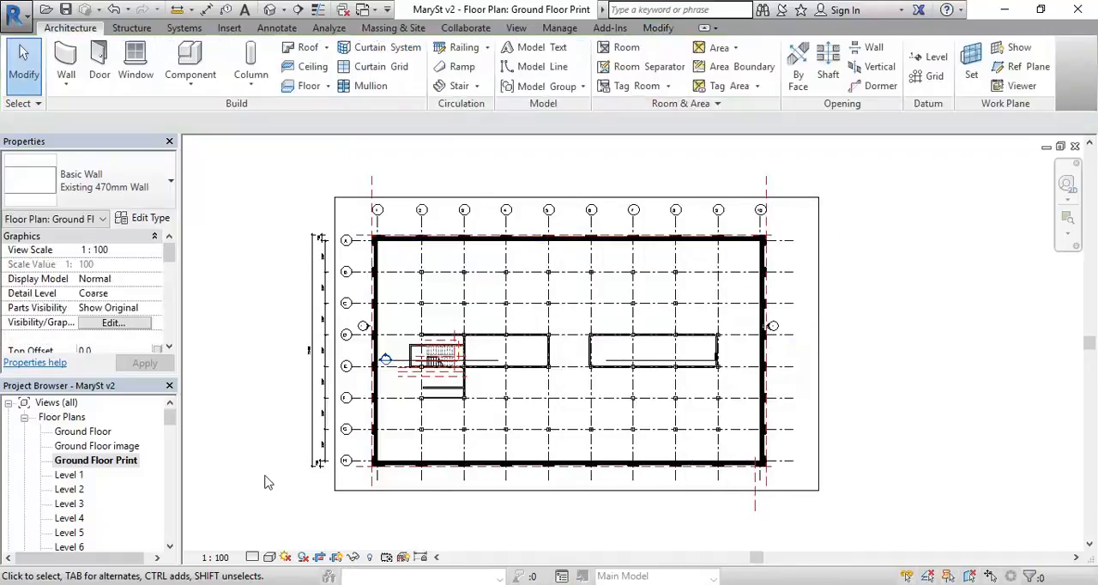
Step: Hide the crop region boundary in the Ground Floor Print view
left_click(339, 559)
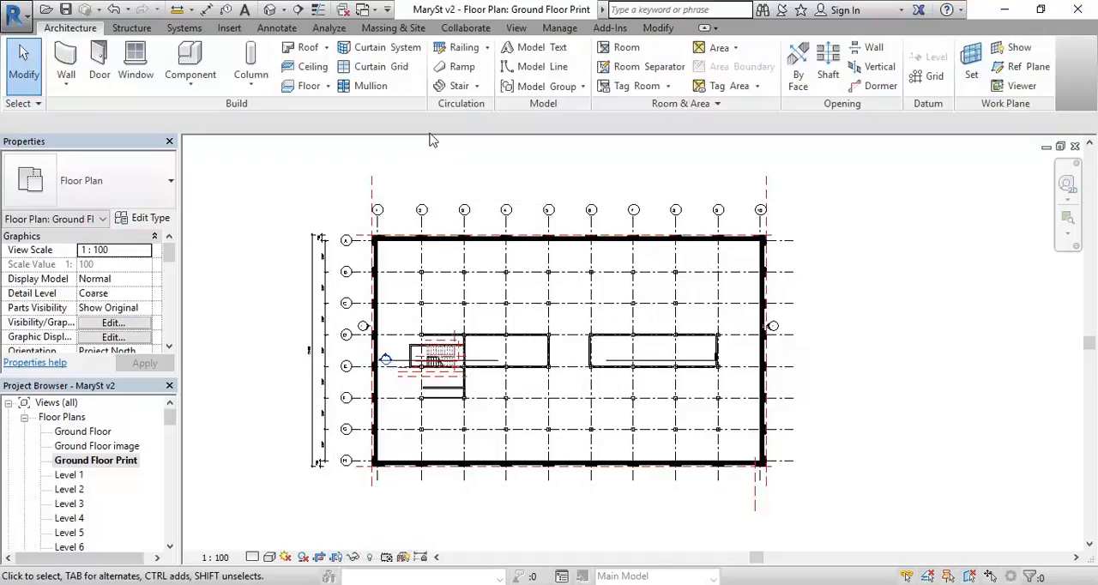
Step: Hide the whole reference plane category in this view, using the reference plane beside grid 1
left_click(375, 186)
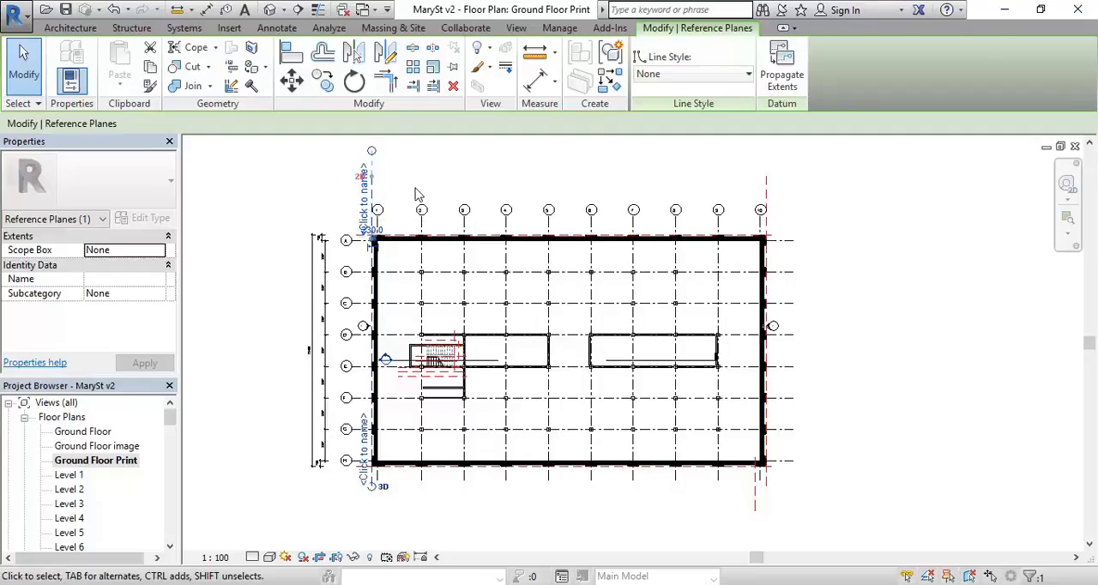
left_click(415, 188)
left_click(374, 194)
left_click(399, 182)
left_click(374, 186)
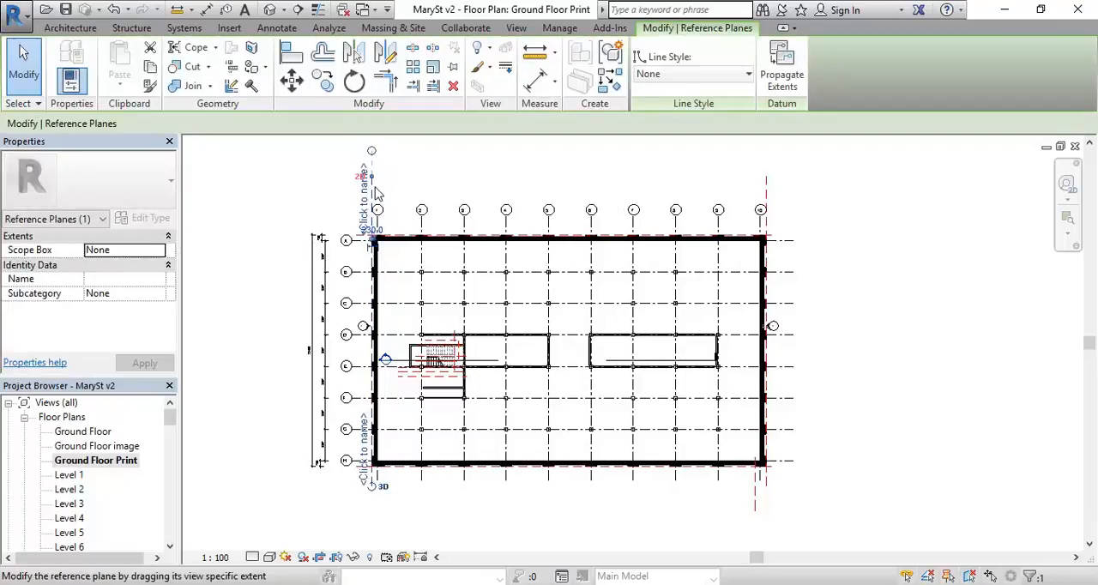
right_click(375, 190)
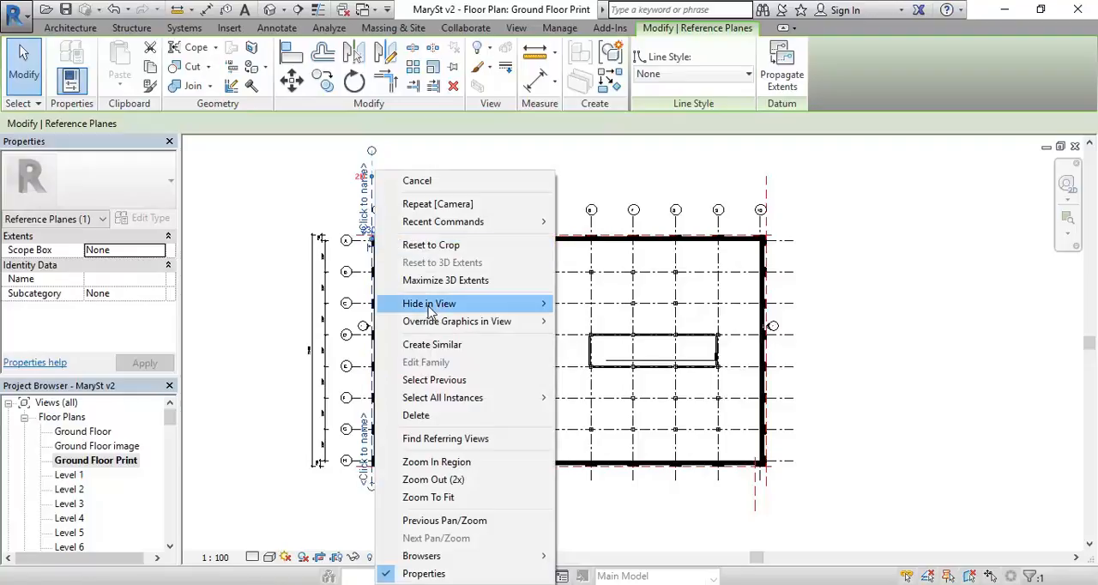
mouse_move(430, 312)
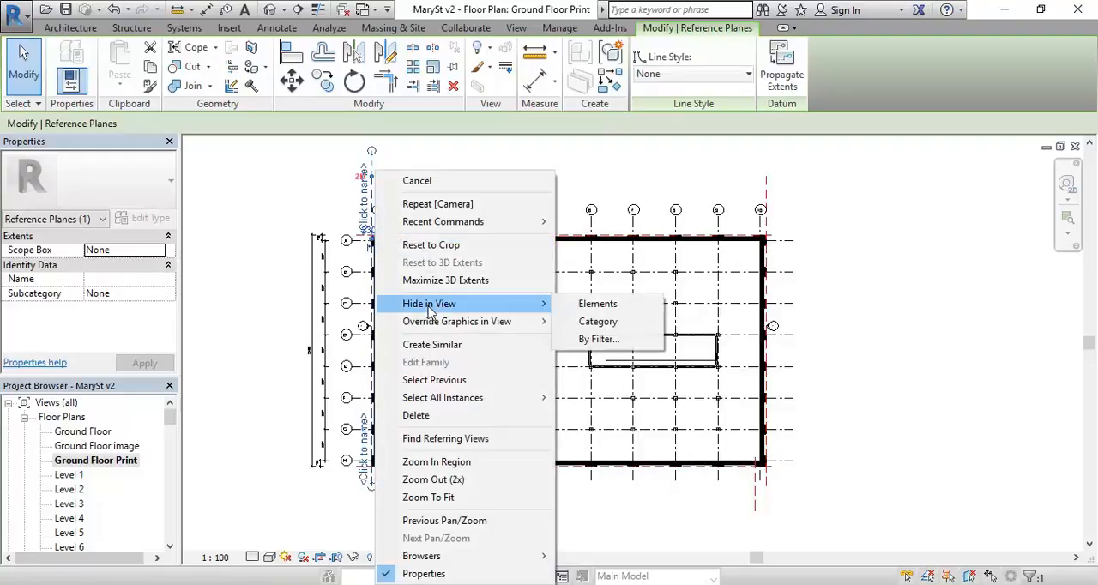
left_click(599, 324)
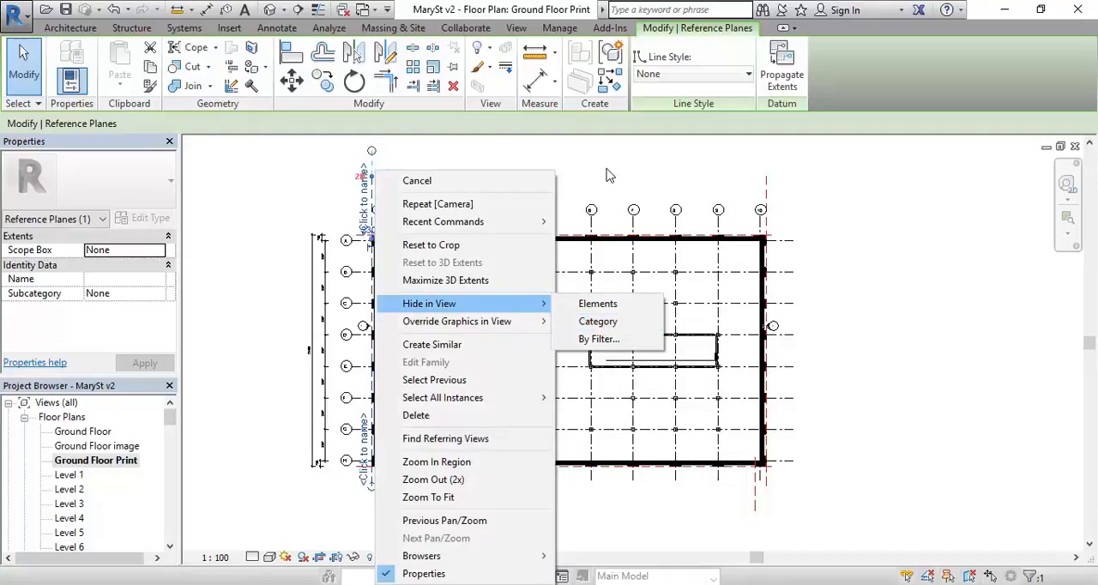
left_click(374, 194)
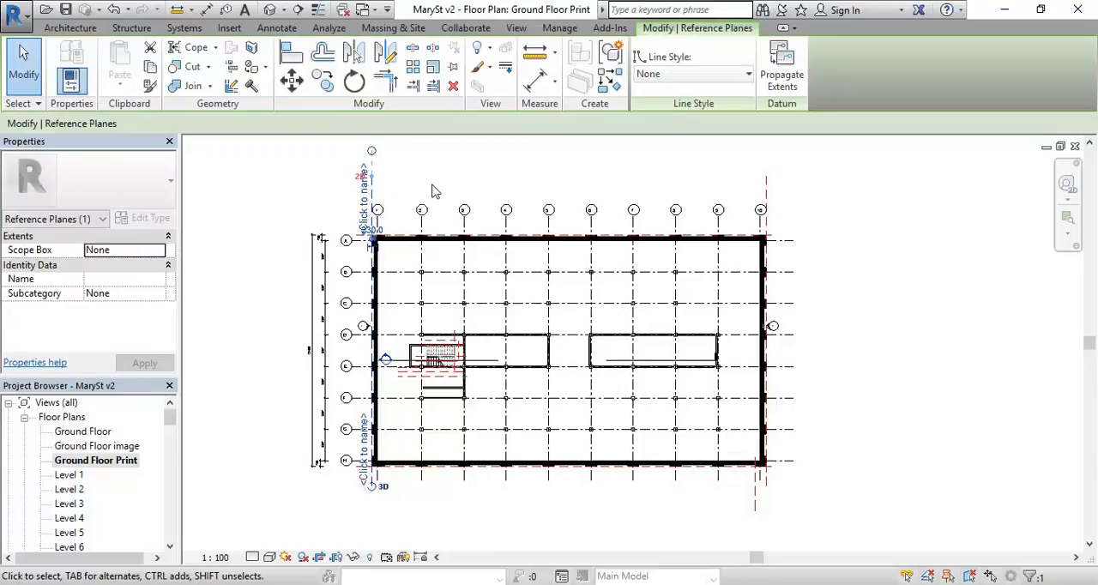
key("Escape")
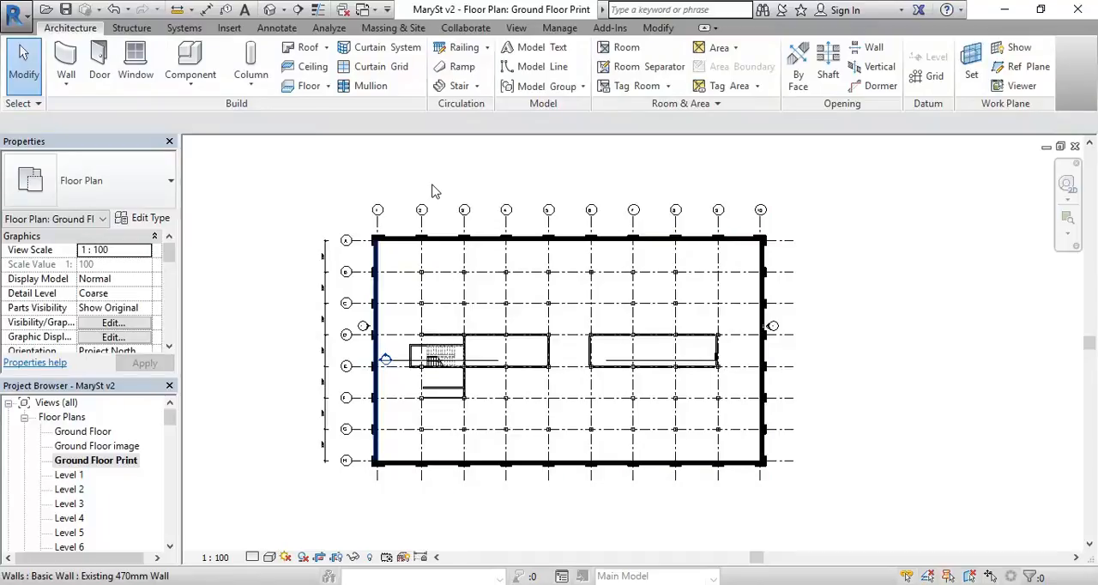
Step: Hide only the short Generic 200mm wall between grids E and F, below the stair, in this view
middle_click_drag(400, 345, 382, 338)
scroll(424, 372, "up", 5)
scroll(424, 376, "down", 2)
middle_click_drag(421, 380, 515, 453)
left_click(517, 445)
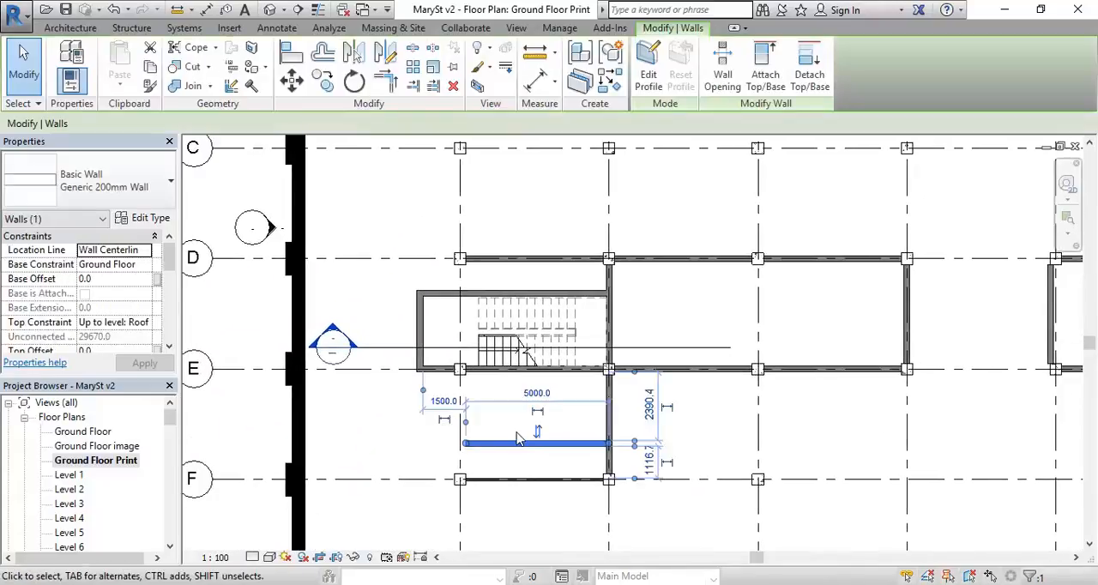
right_click(504, 449)
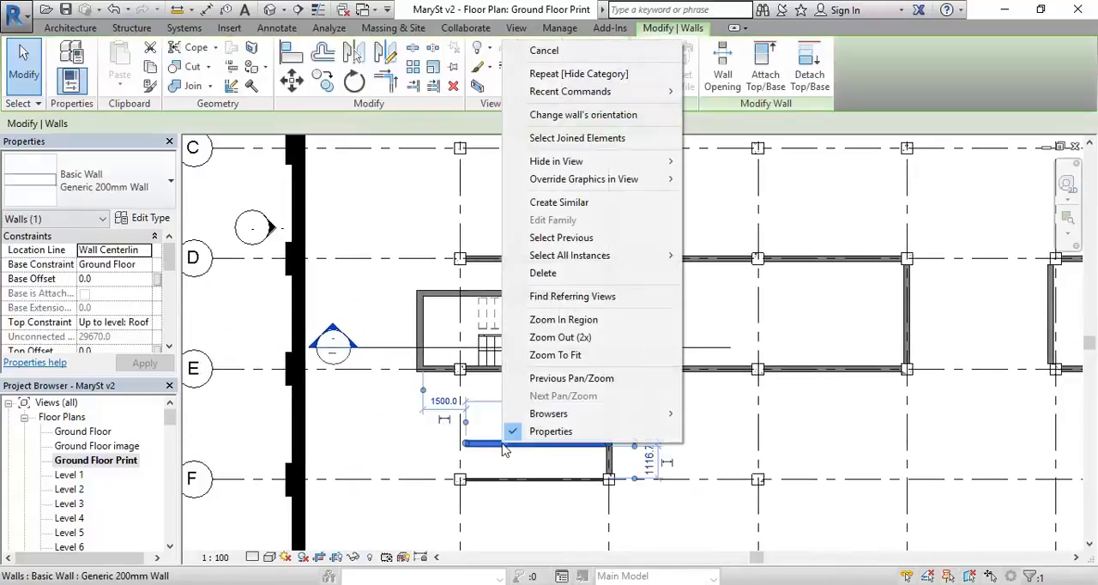
mouse_move(617, 161)
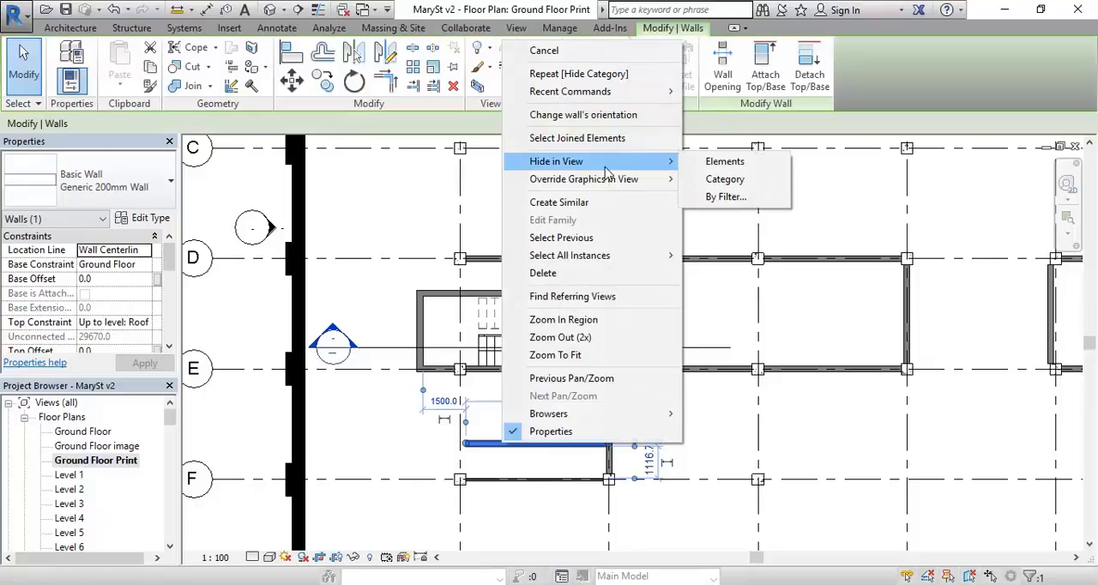
left_click(726, 162)
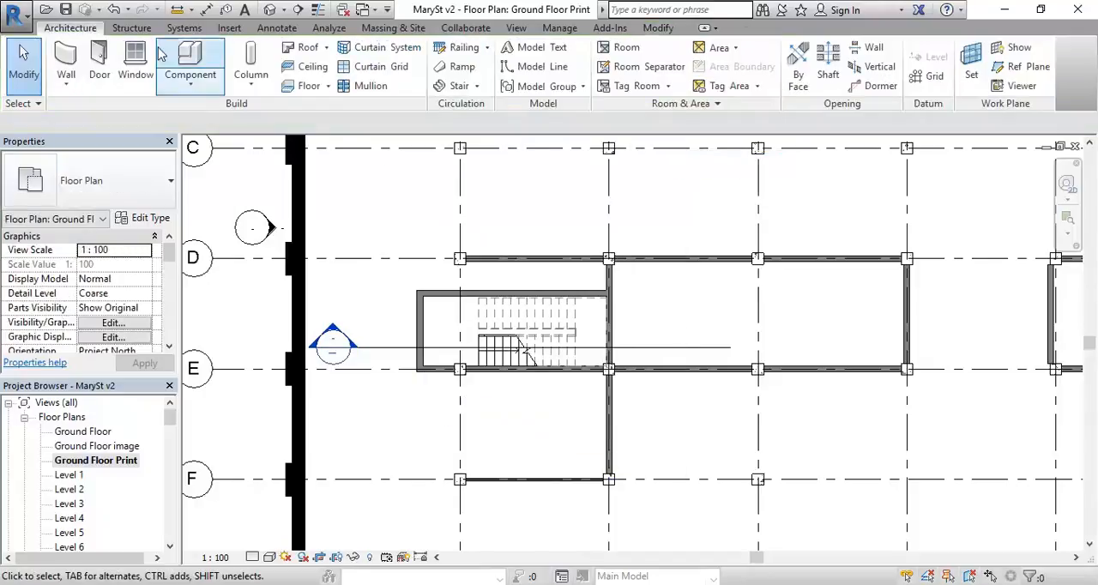
Step: Undo hiding the short wall between grids E and F, delete it as a trial, and undo the deletion
left_click(113, 9)
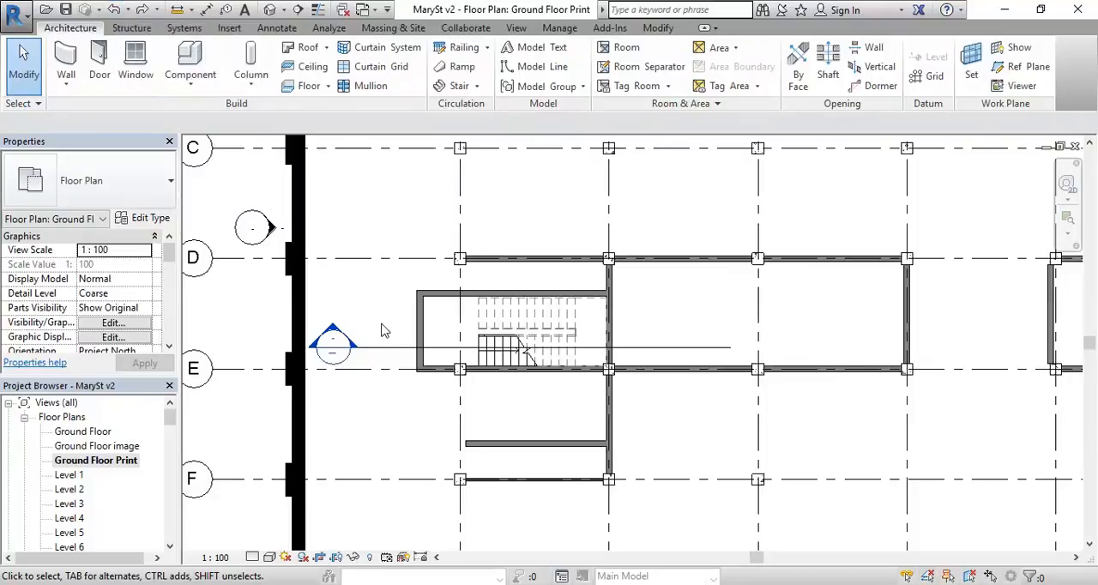
left_click(542, 444)
scroll(525, 462, "up", 1)
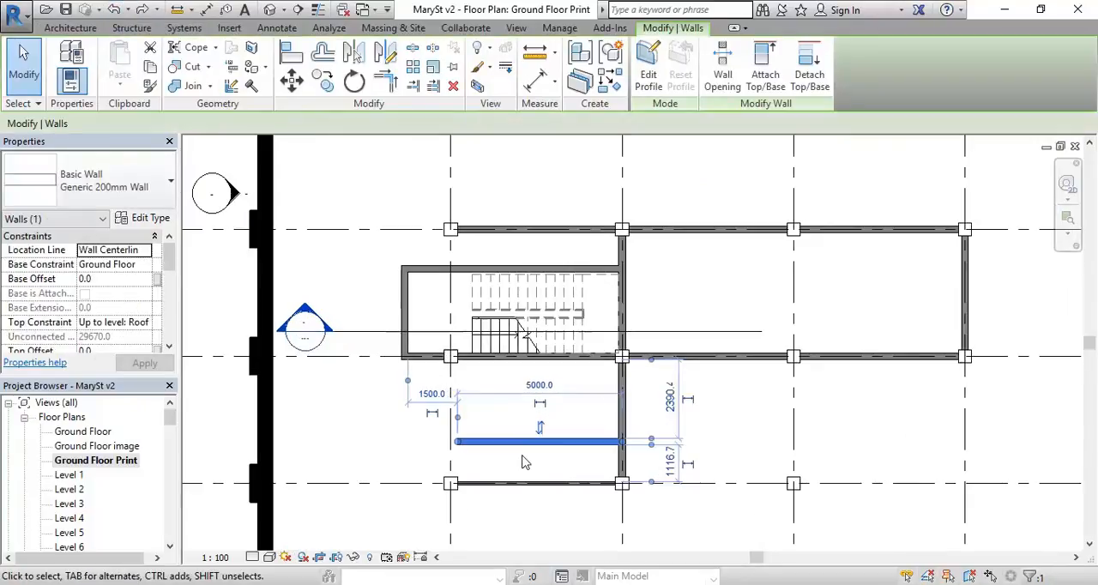
scroll(525, 463, "up", 1)
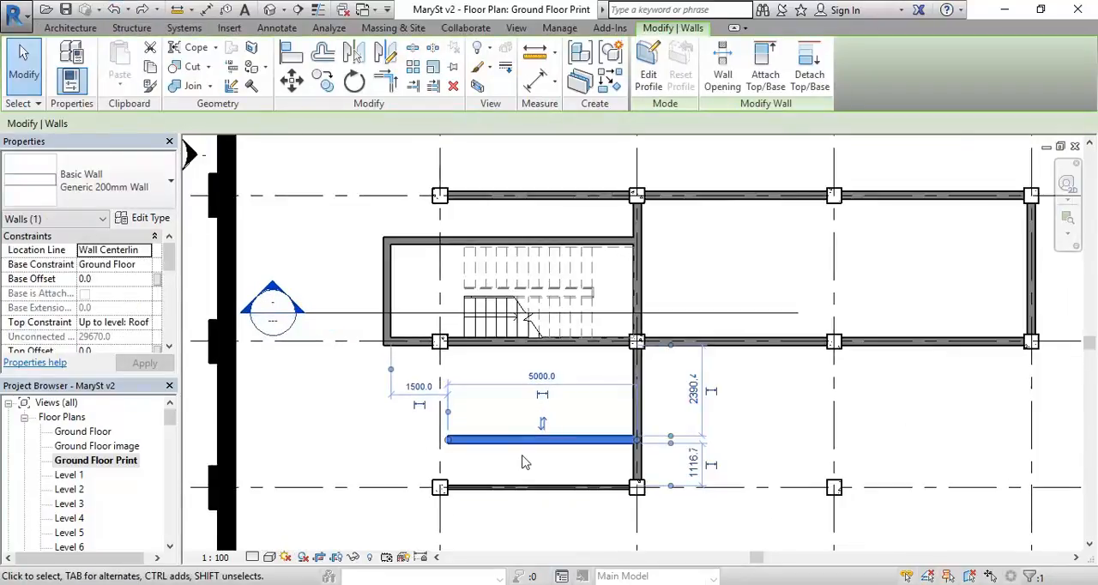
key("Delete")
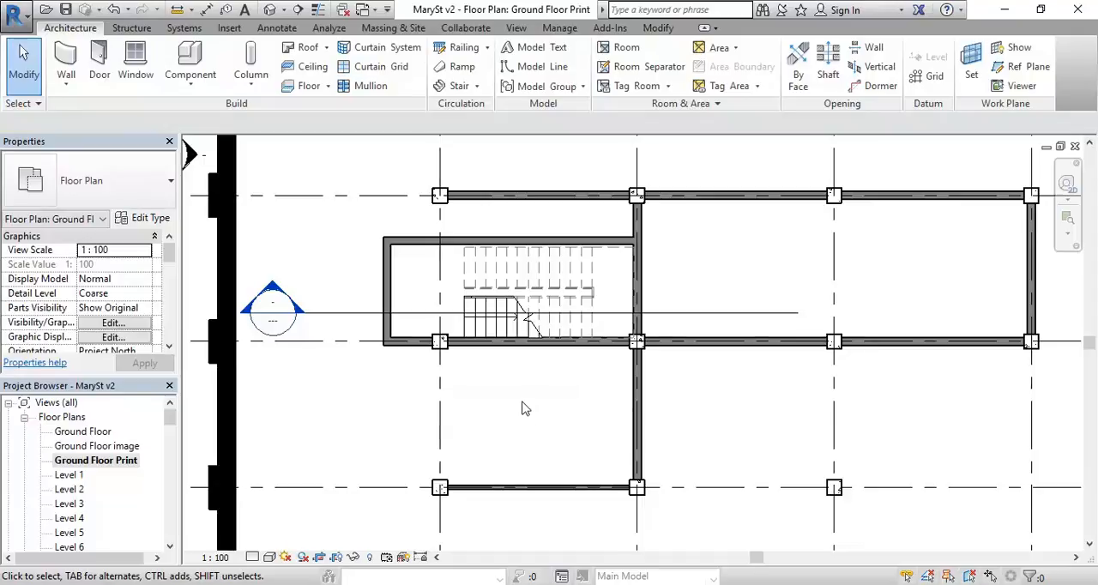
left_click(114, 10)
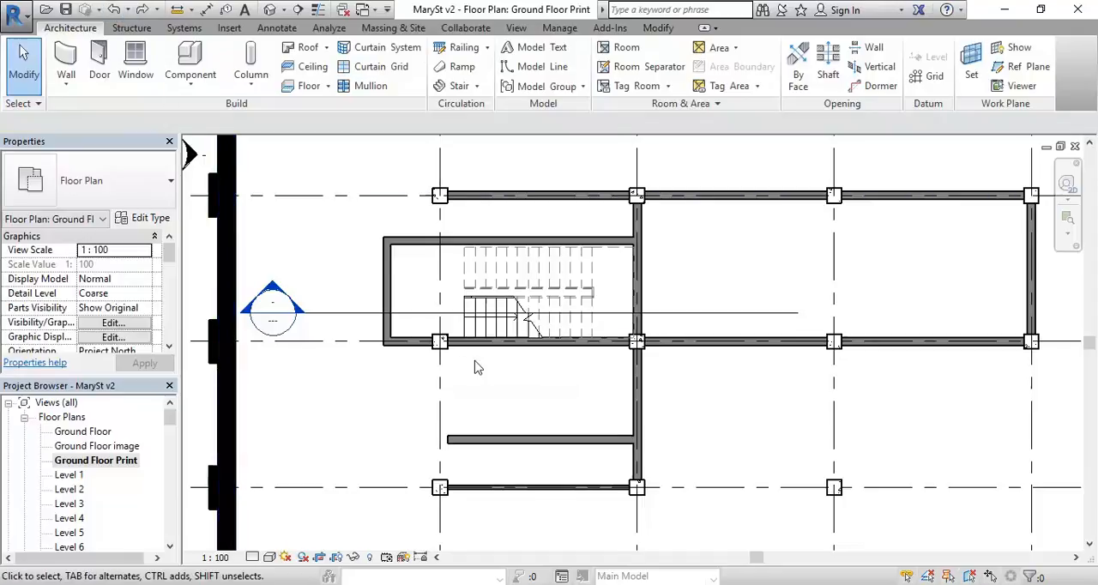
Step: Redo the undone removal of the short wall between grids E and F from the plan
scroll(477, 367, "down", 4)
left_click(142, 10)
scroll(443, 351, "up", 3)
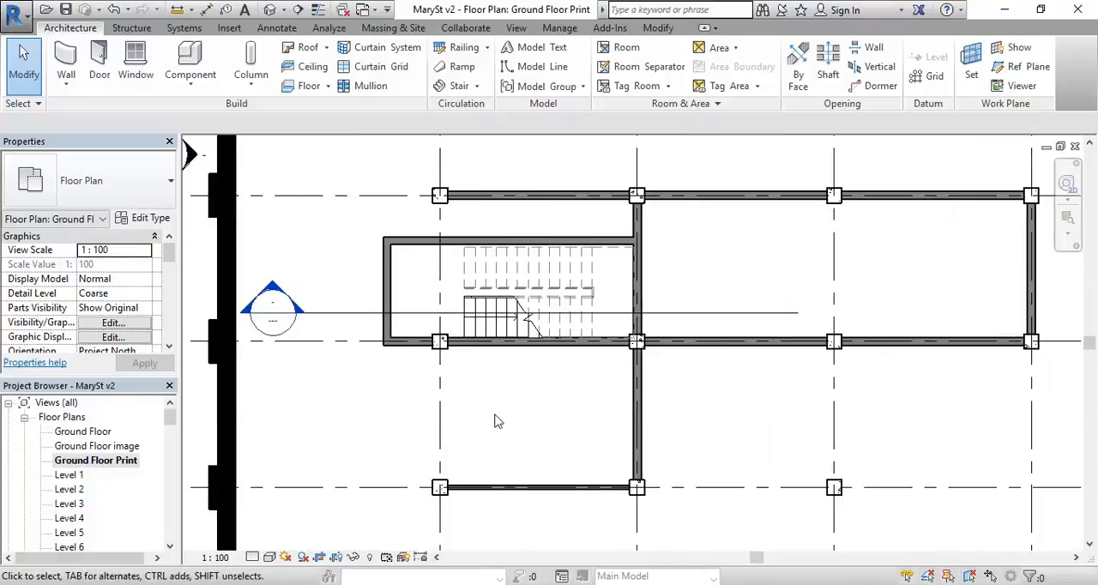
scroll(496, 421, "down", 10)
middle_click_drag(468, 385, 454, 413)
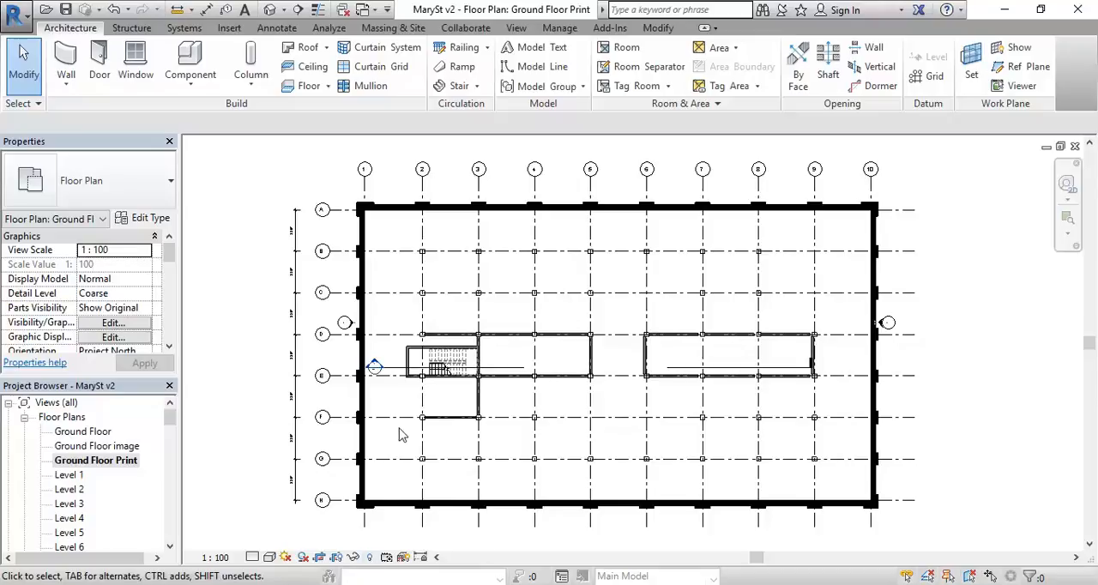
Step: Reveal the view's hidden elements, unhide the short Generic 200mm wall between grids E and F, and leave the reveal mode
scroll(397, 435, "up", 4)
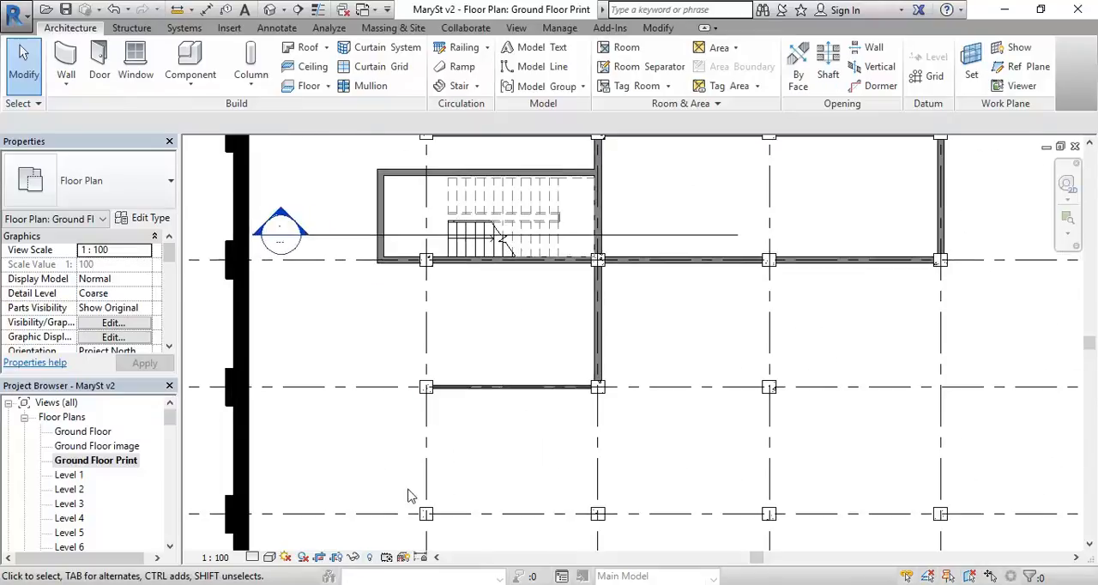
left_click(370, 558)
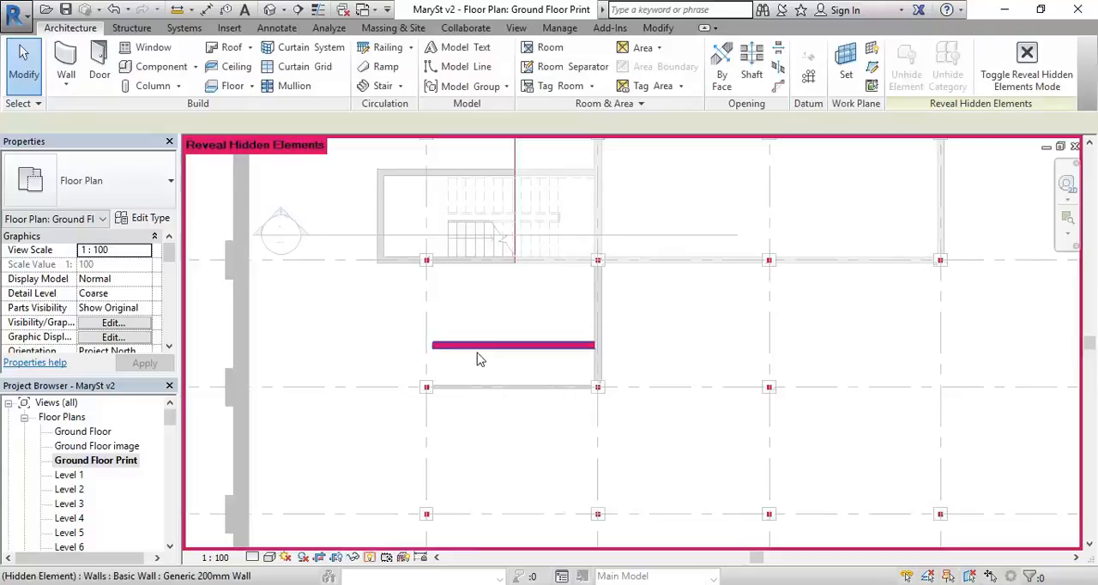
scroll(481, 360, "up", 3)
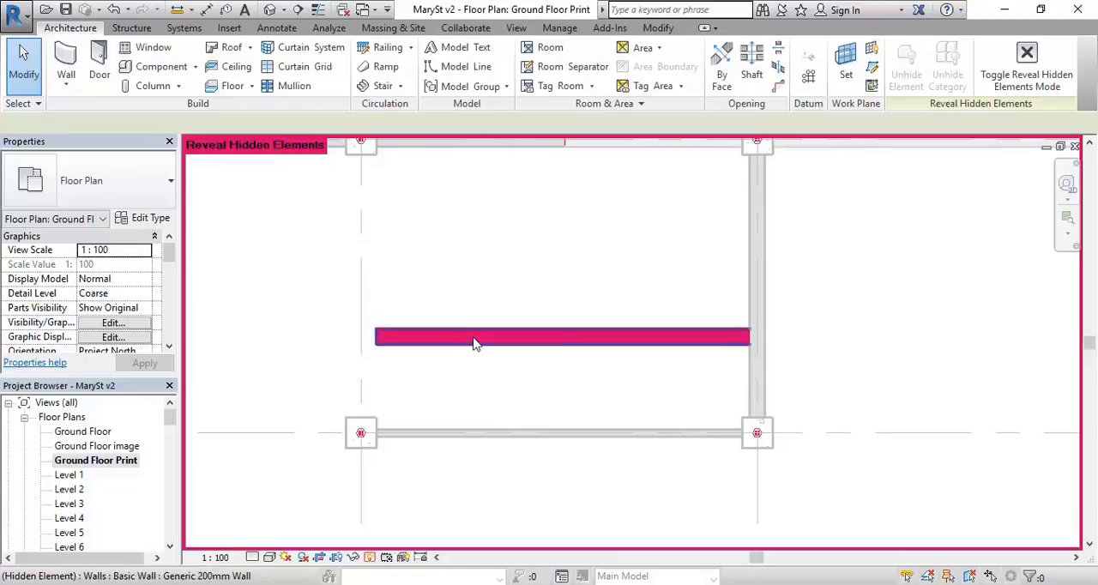
left_click(476, 343)
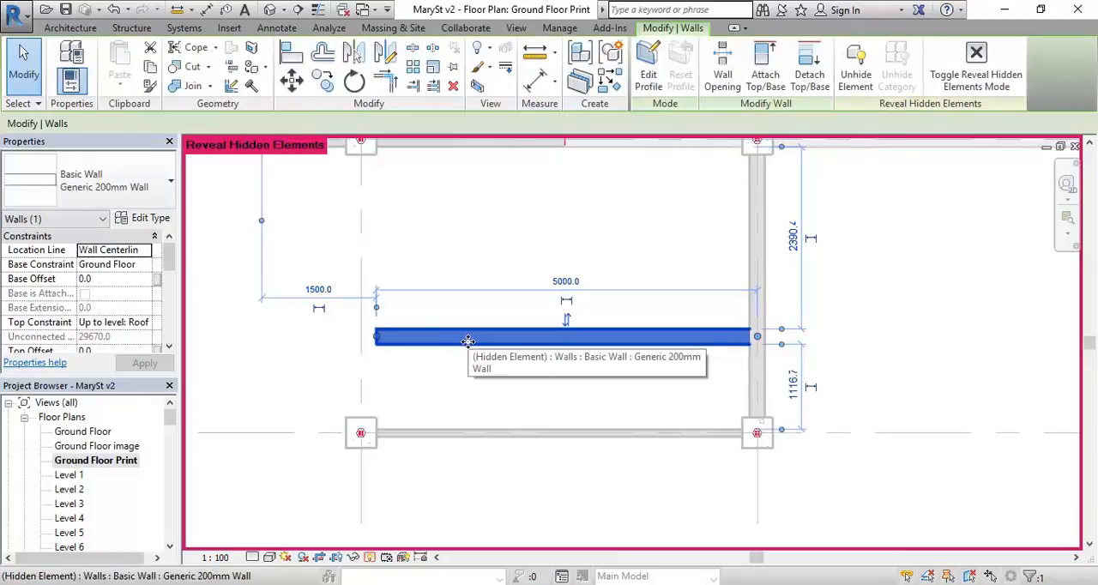
right_click(468, 343)
mouse_move(543, 308)
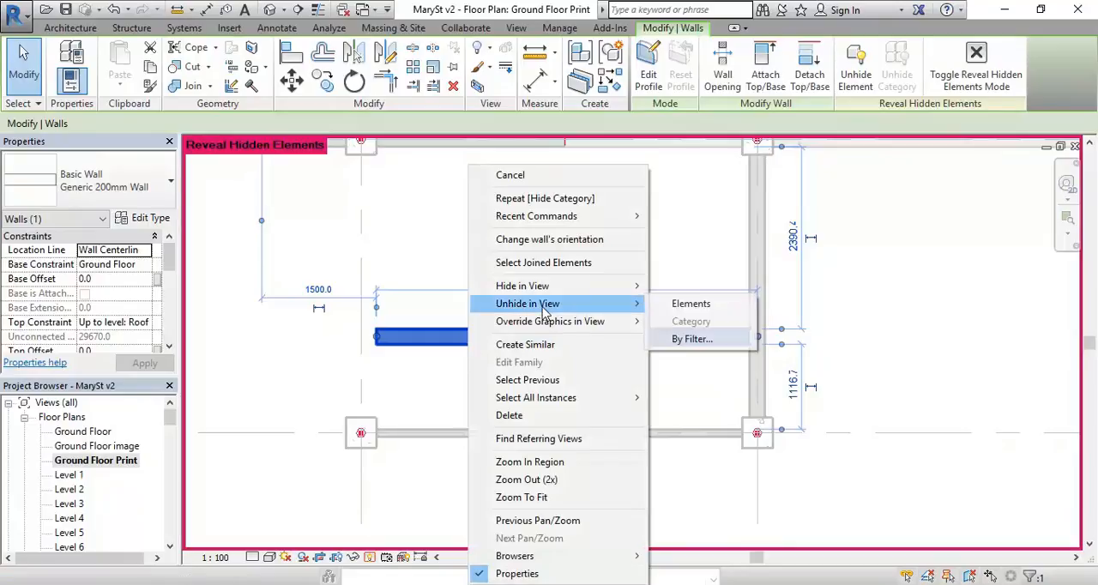
left_click(705, 120)
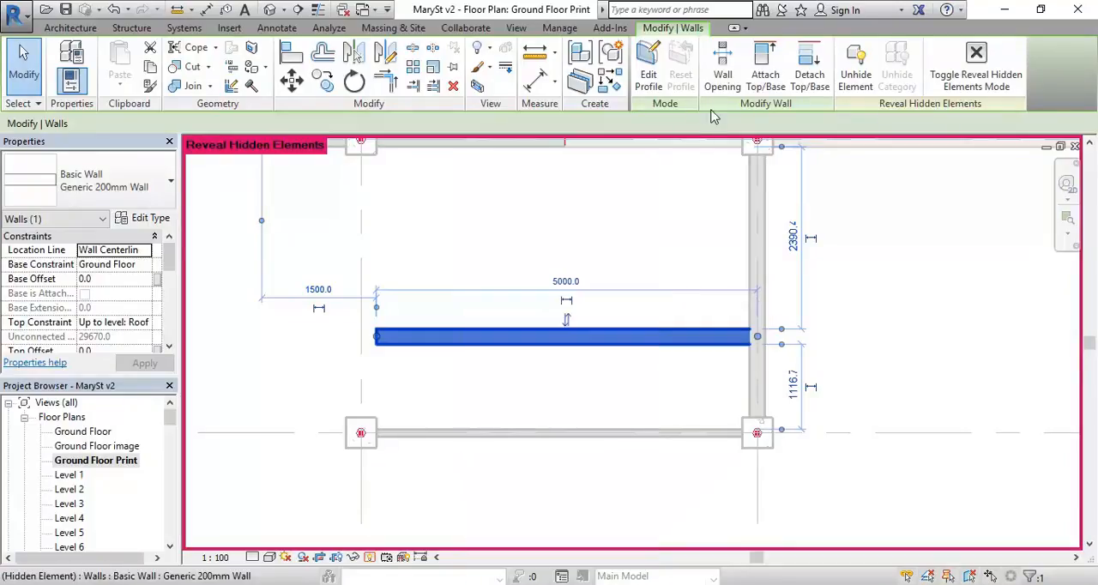
left_click(855, 81)
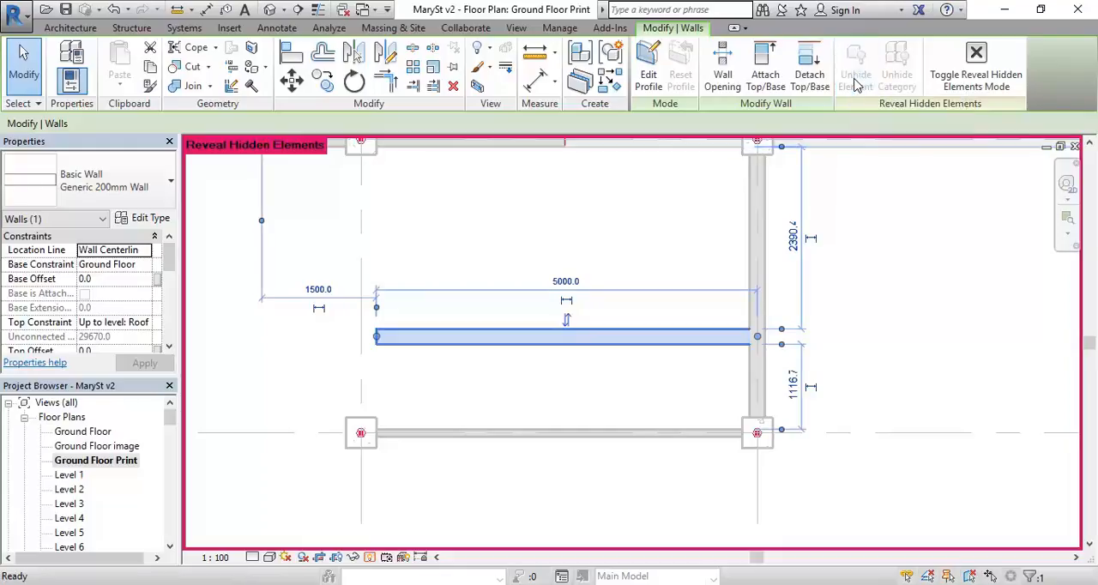
left_click(637, 229)
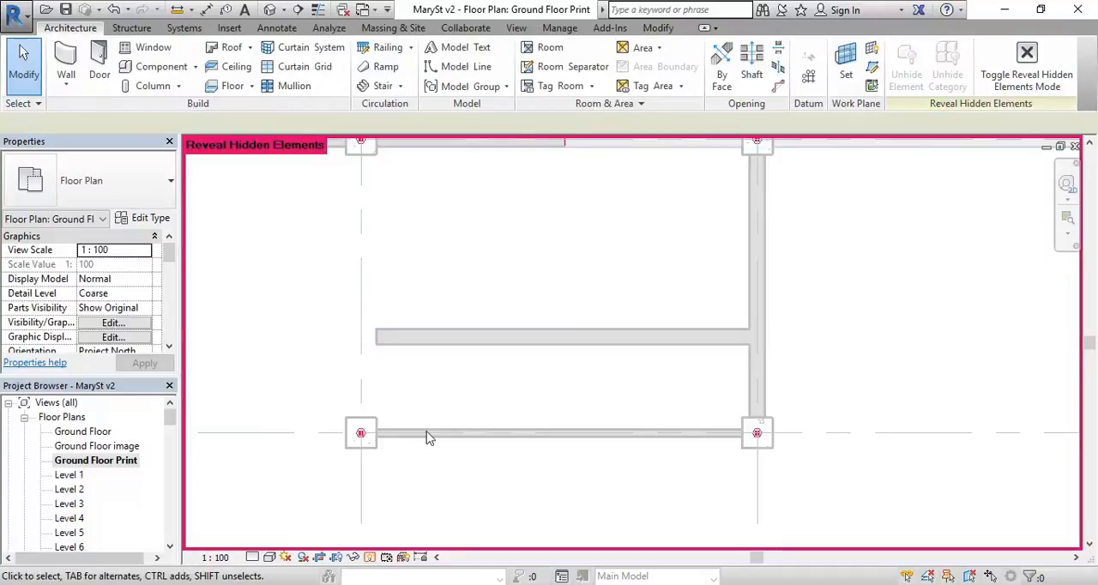
left_click(370, 558)
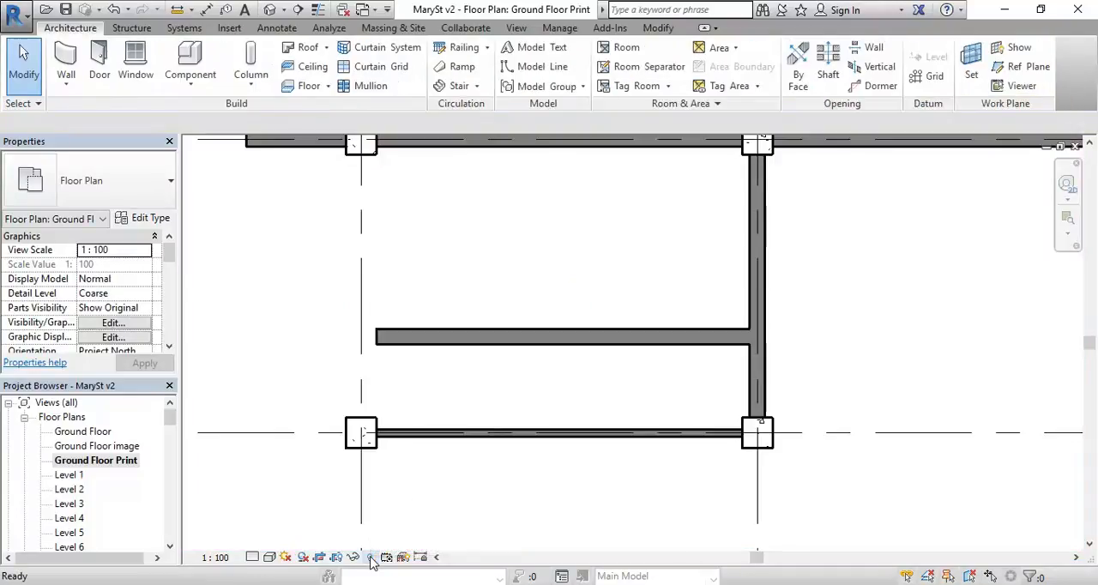
left_click(371, 558)
left_click(370, 559)
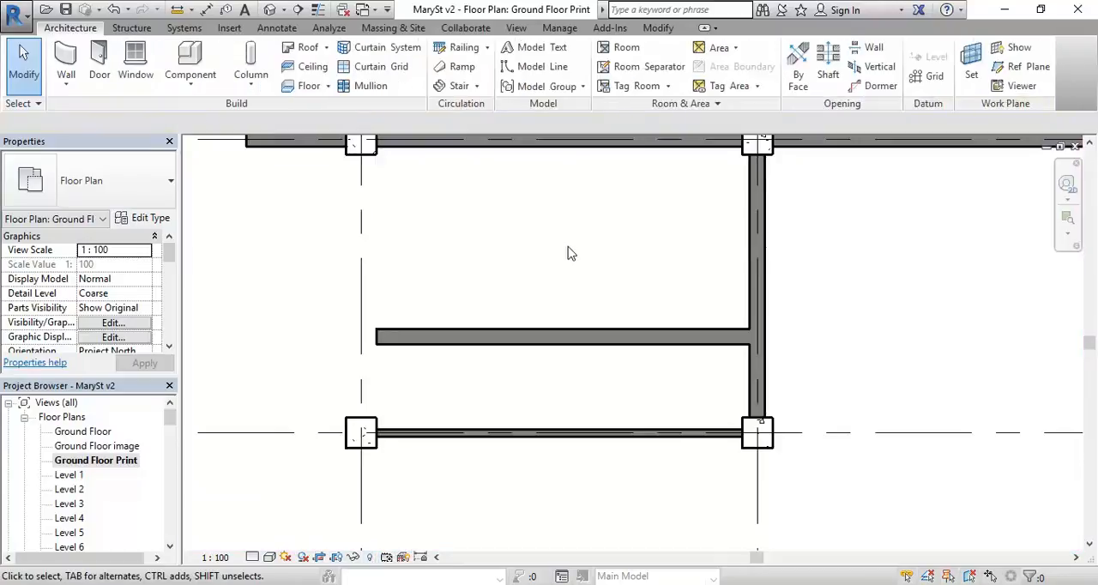
Step: Compare the whole floor plan with its hidden elements revealed and concealed
scroll(568, 252, "down", 4)
middle_click_drag(569, 255, 437, 430)
scroll(501, 337, "down", 2)
left_click(370, 558)
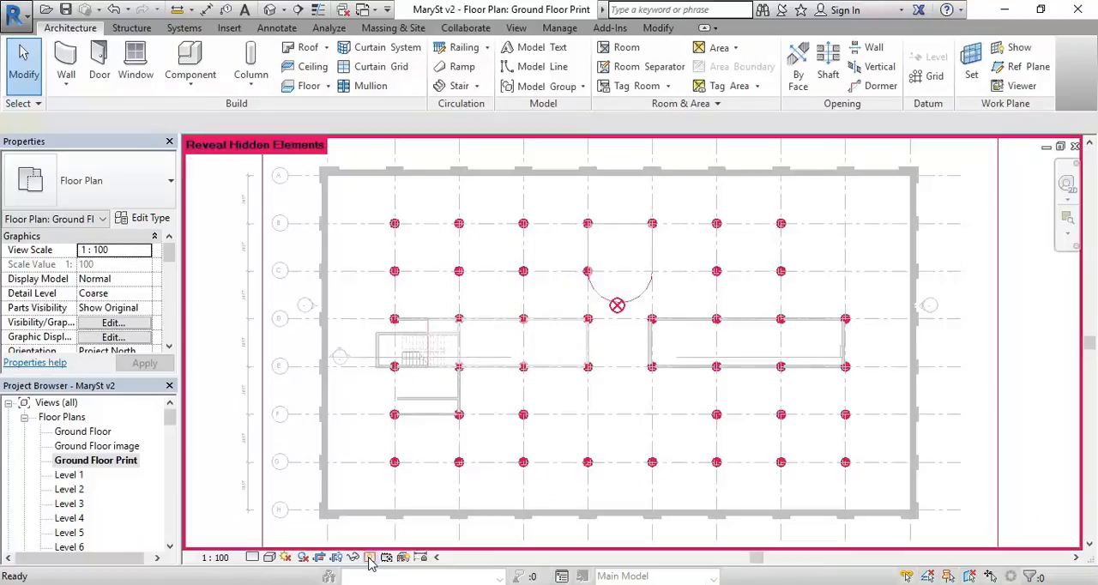
left_click(369, 558)
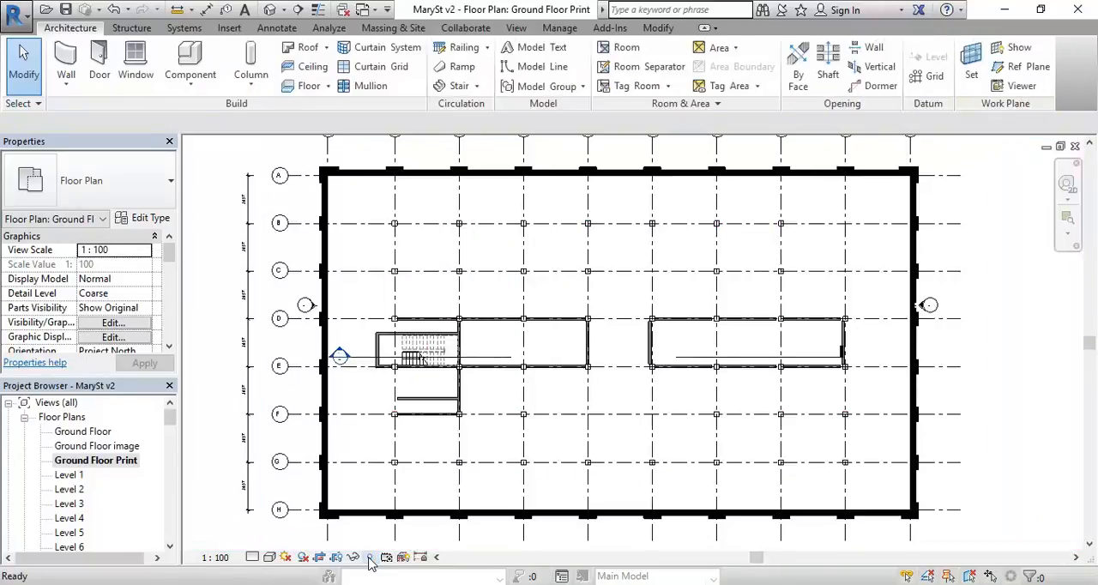
left_click(370, 558)
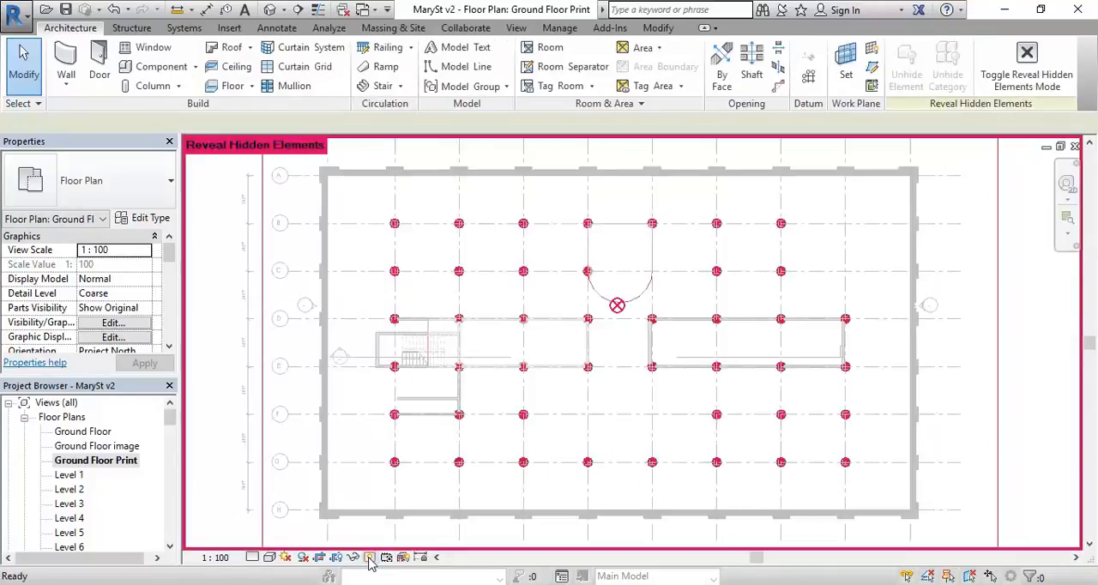
left_click(370, 559)
left_click(370, 558)
left_click(369, 558)
left_click(370, 558)
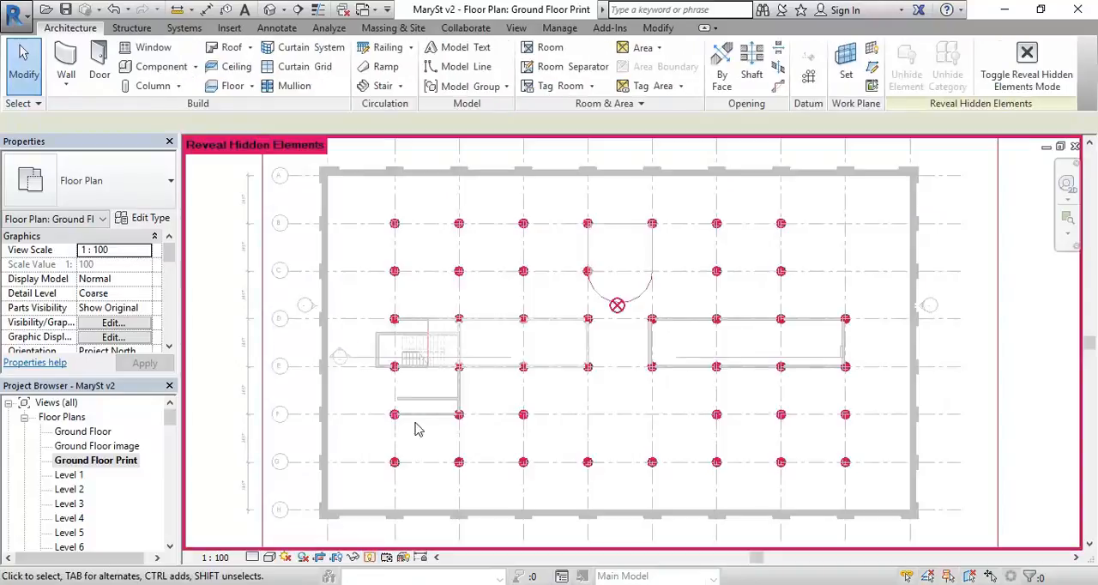
Step: Check the extent of the hidden crop region around the plan and return to the normal view
scroll(294, 329, "down", 2)
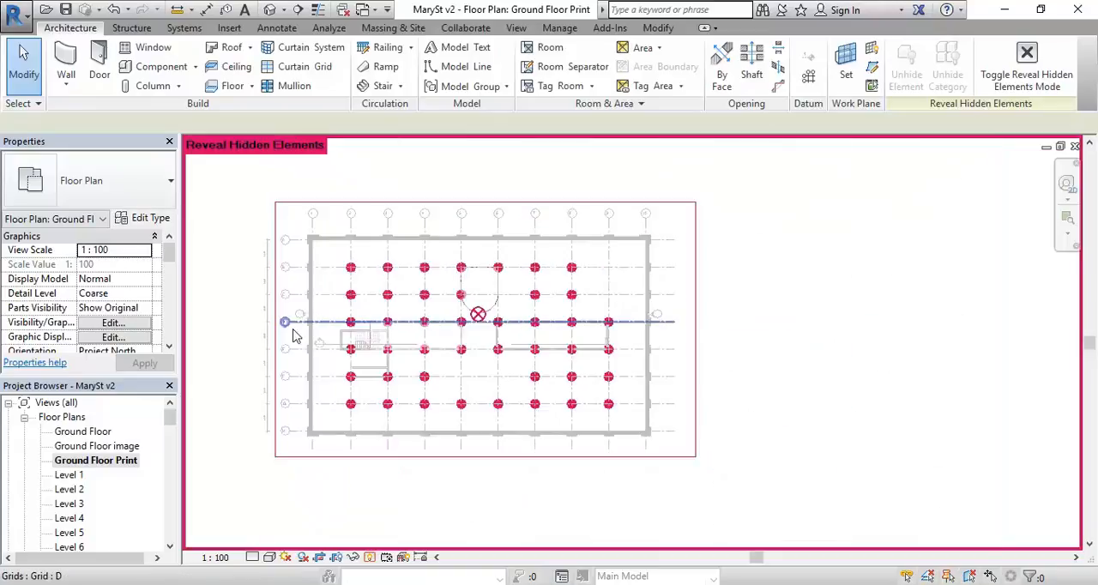
middle_click_drag(422, 283, 399, 314)
left_click(418, 235)
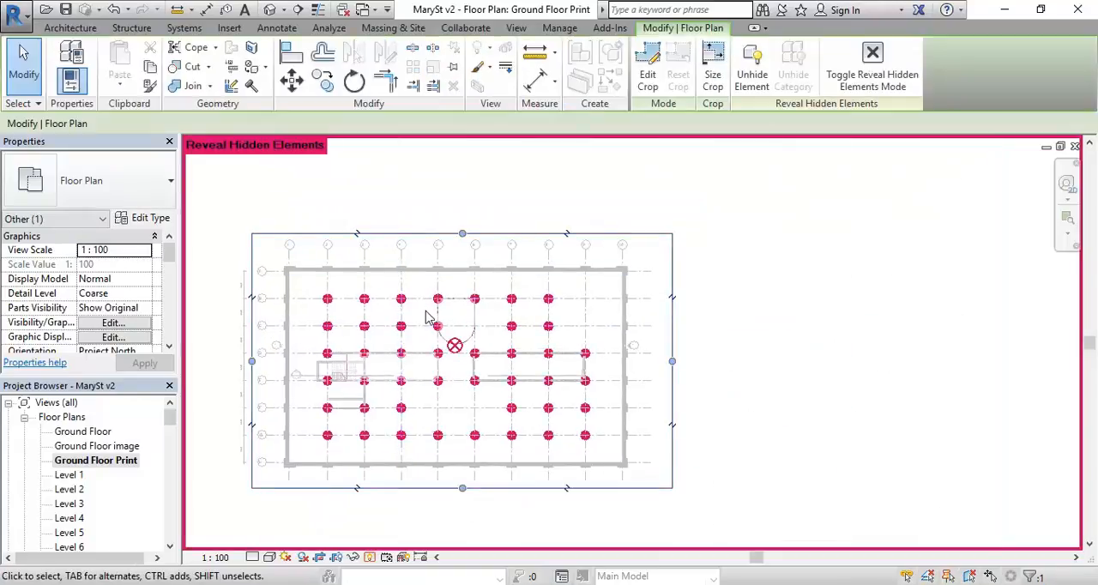
scroll(452, 214, "up", 3)
left_click_drag(476, 258, 477, 260)
left_click(386, 557)
scroll(398, 240, "down", 2)
middle_click_drag(407, 242, 499, 201)
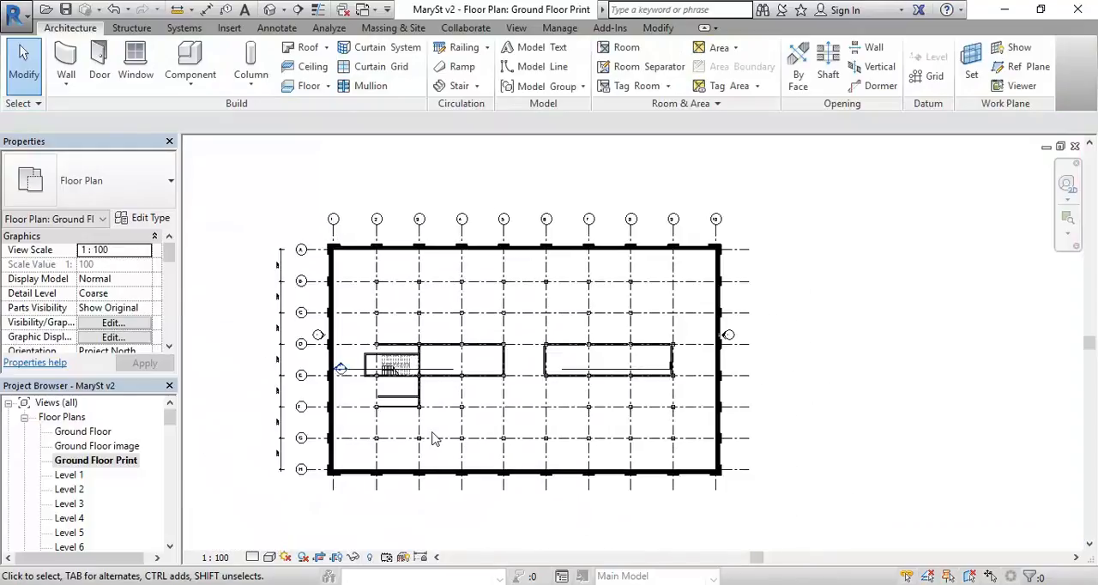
Step: Reveal the hidden elements again, examine those inside the crop boundary, and close the reveal mode
scroll(409, 370, "up", 3)
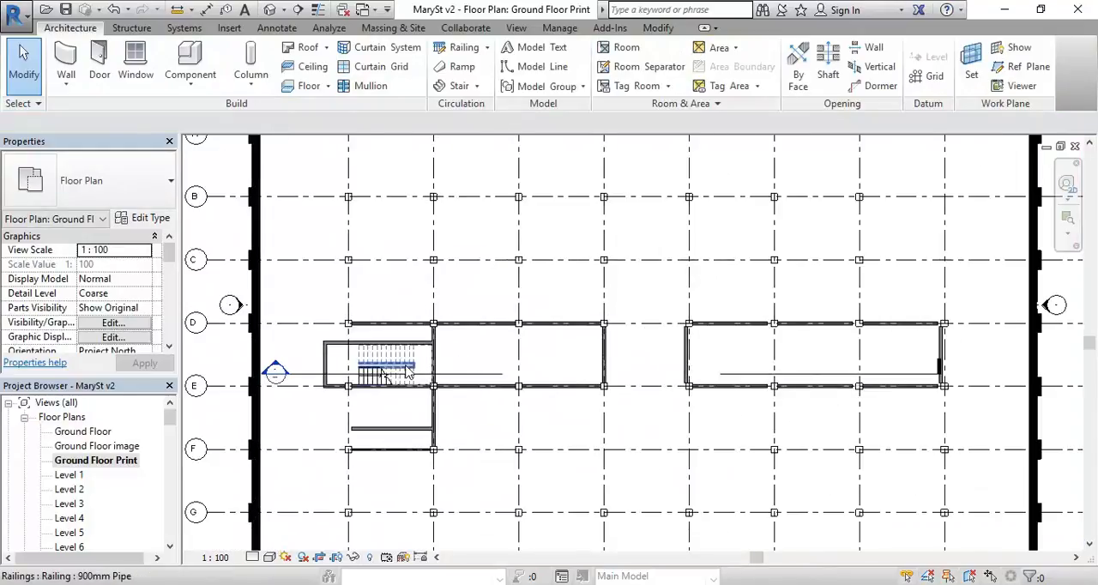
mouse_move(466, 357)
middle_mouse_down()
mouse_move(501, 341)
mouse_move(478, 354)
mouse_move(467, 347)
middle_mouse_up()
scroll(497, 337, "down", 2)
left_click(369, 557)
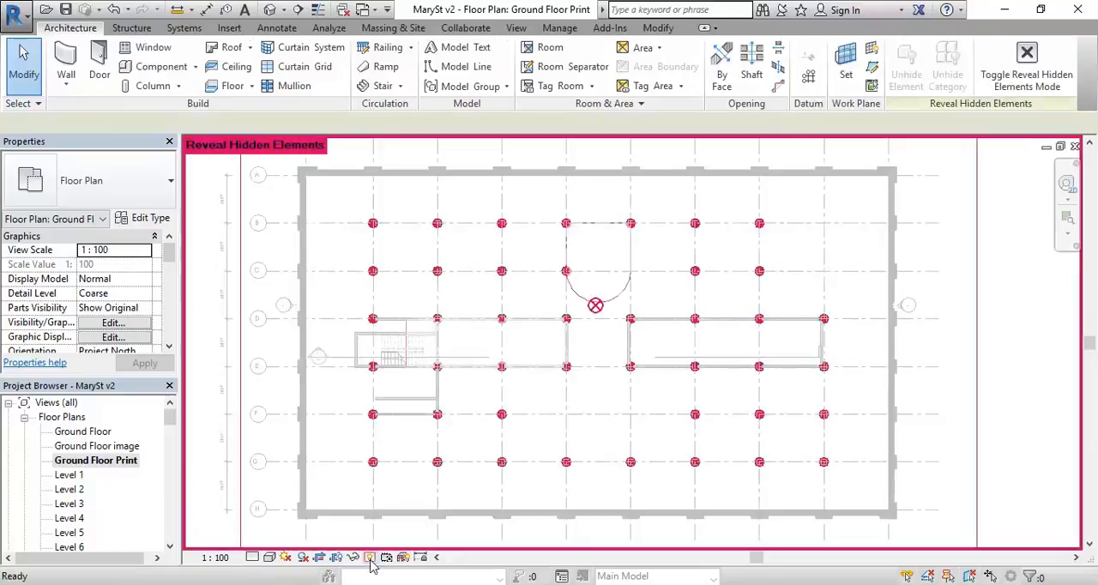
scroll(374, 274, "down", 3)
scroll(382, 276, "up", 1)
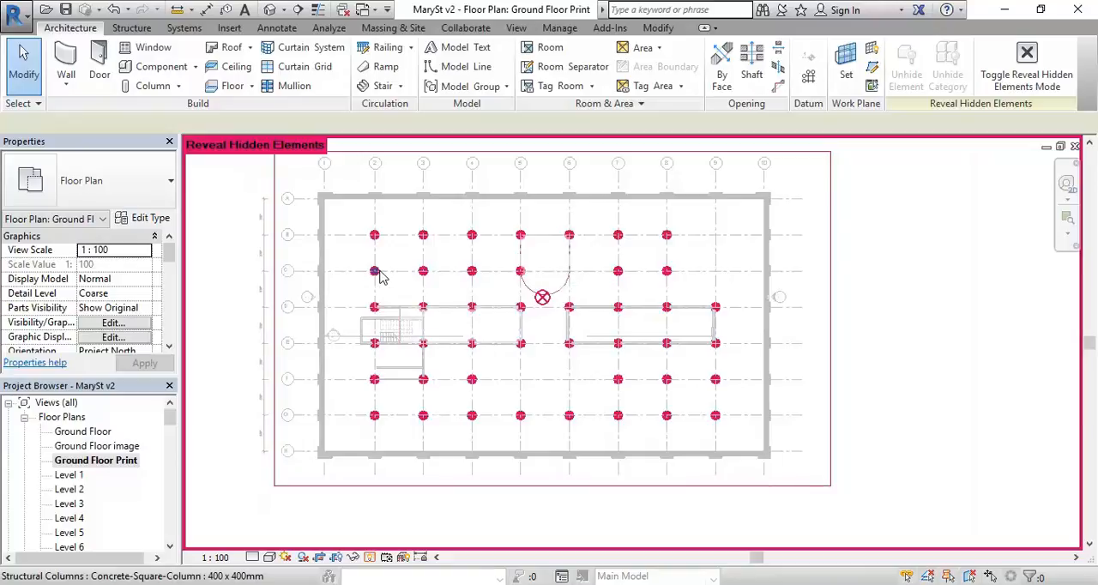
scroll(375, 275, "down", 1)
middle_click_drag(375, 274, 382, 313)
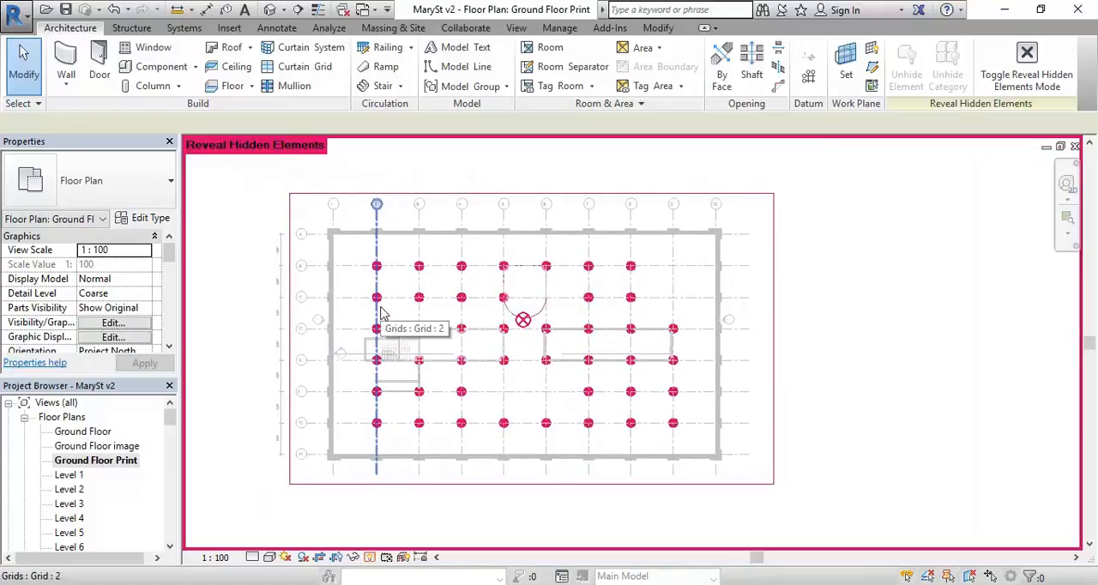
scroll(383, 313, "up", 1)
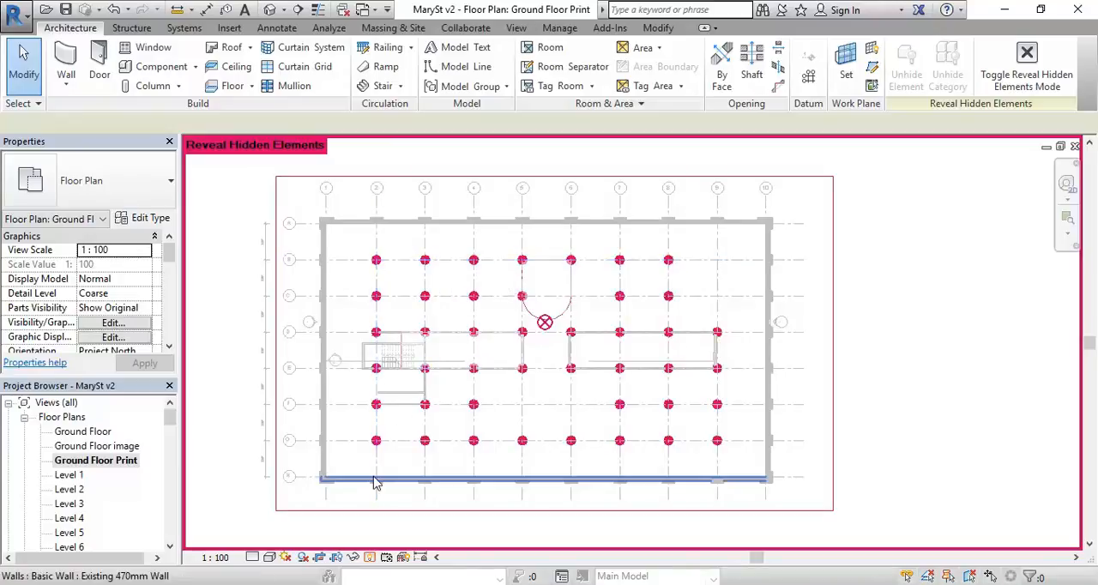
left_click(370, 559)
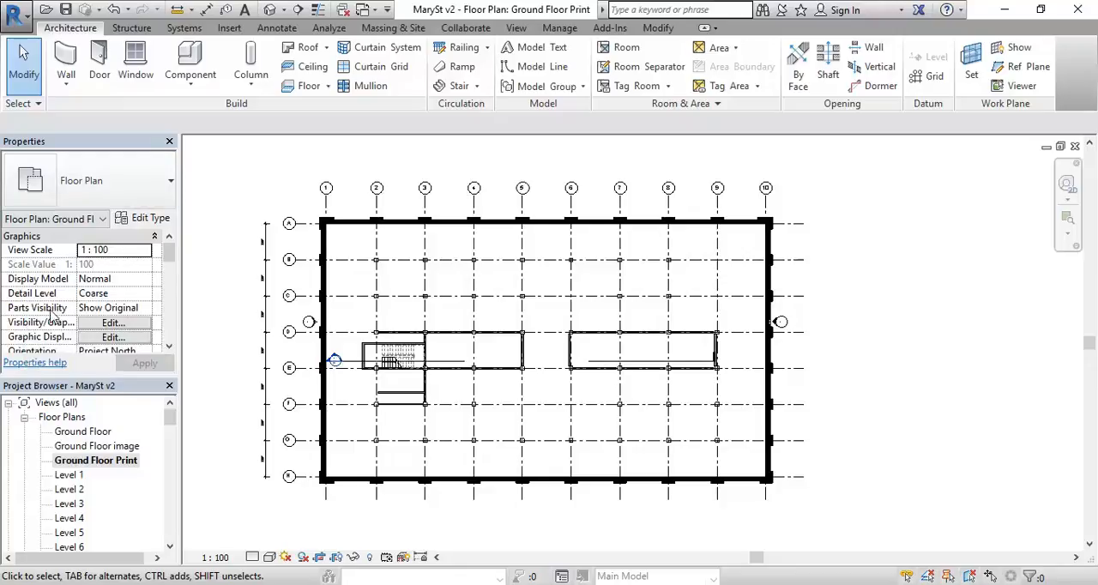
Step: Open the view's Visibility/Graphic Overrides and review which model categories are switched on or off
left_click(105, 326)
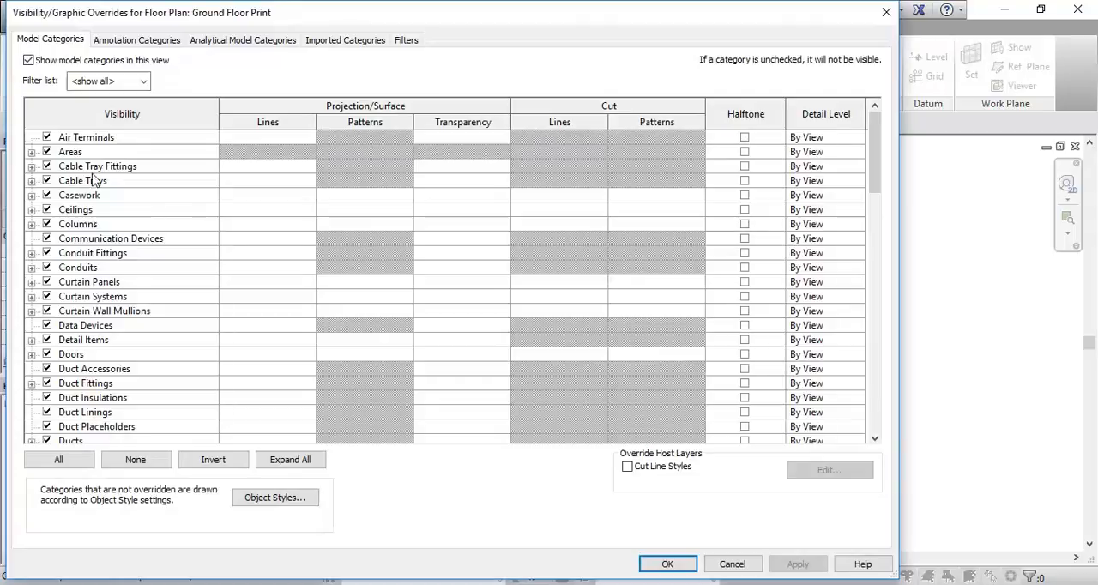
mouse_move(872, 138)
left_mouse_down()
mouse_move(870, 437)
mouse_move(871, 128)
left_mouse_up()
scroll(871, 129, "down", 2)
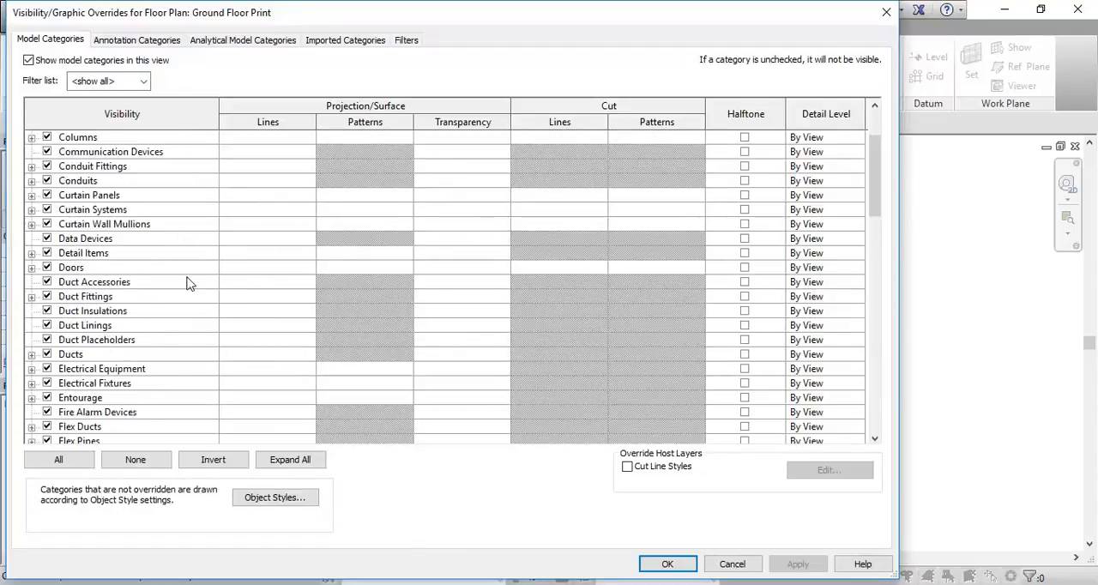
scroll(876, 214, "down", 1)
left_click_drag(876, 214, 876, 309)
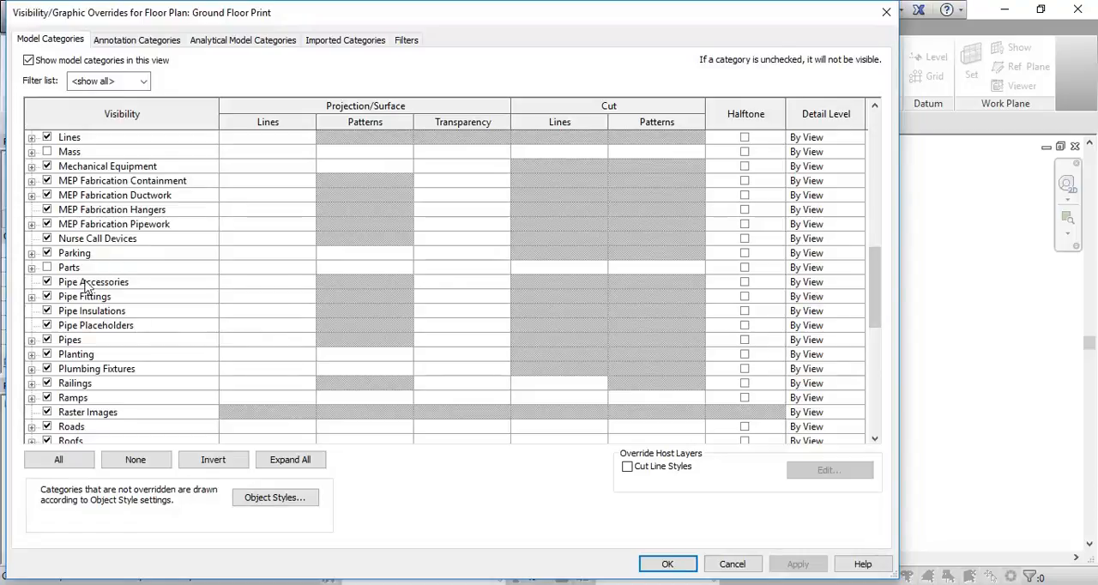
scroll(96, 393, "down", 5)
scroll(96, 388, "down", 4)
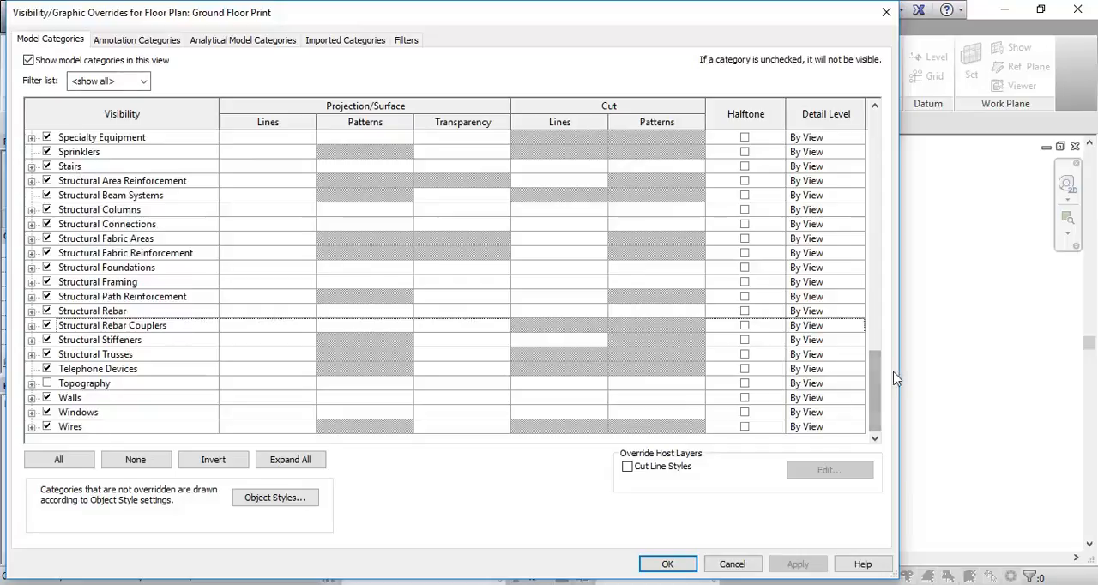
left_click_drag(878, 387, 877, 312)
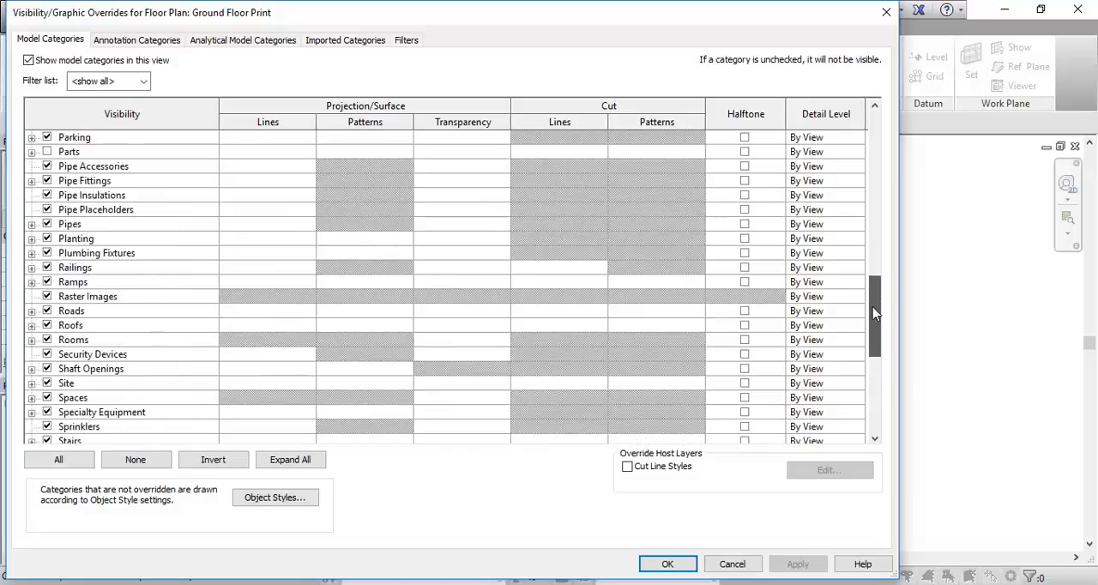
scroll(97, 198, "up", 3)
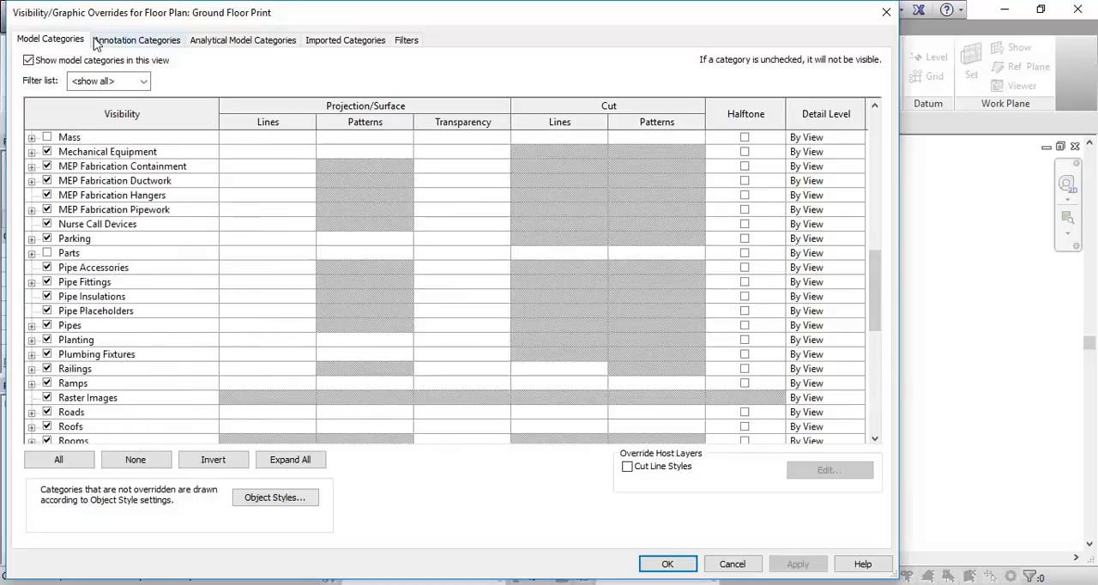
Step: Review the annotation, analytical model and imported categories in the visibility overrides
left_click(121, 43)
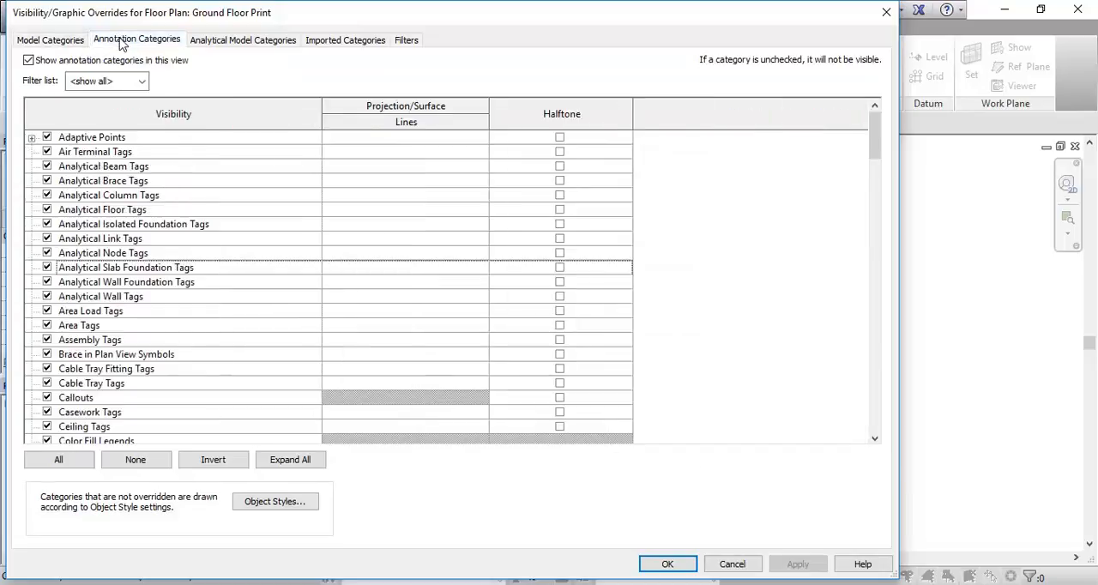
left_click(44, 43)
left_click(136, 44)
left_click(237, 45)
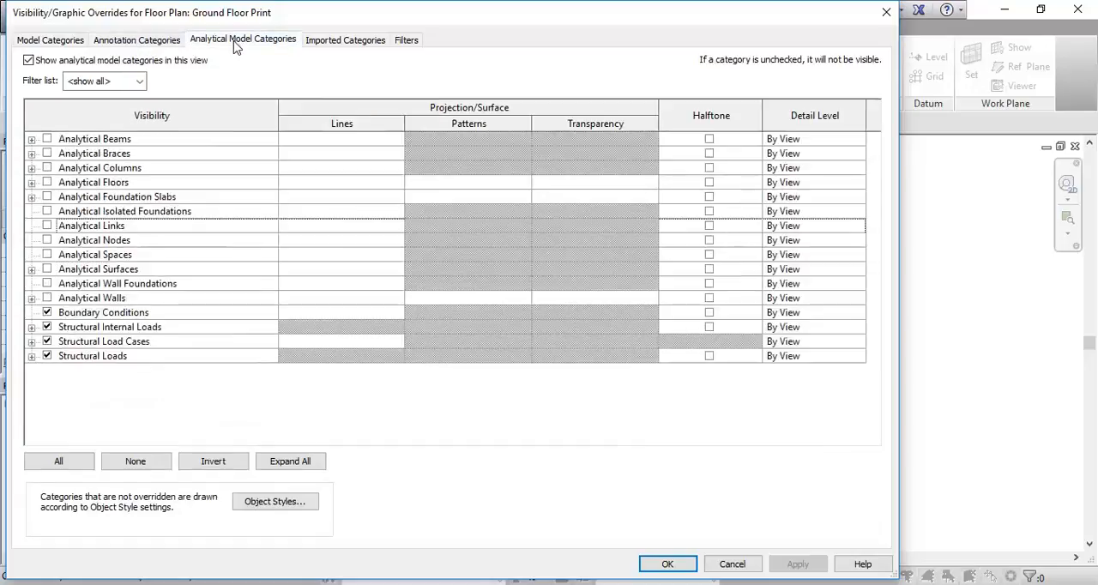
left_click(345, 45)
left_click(258, 45)
left_click(333, 43)
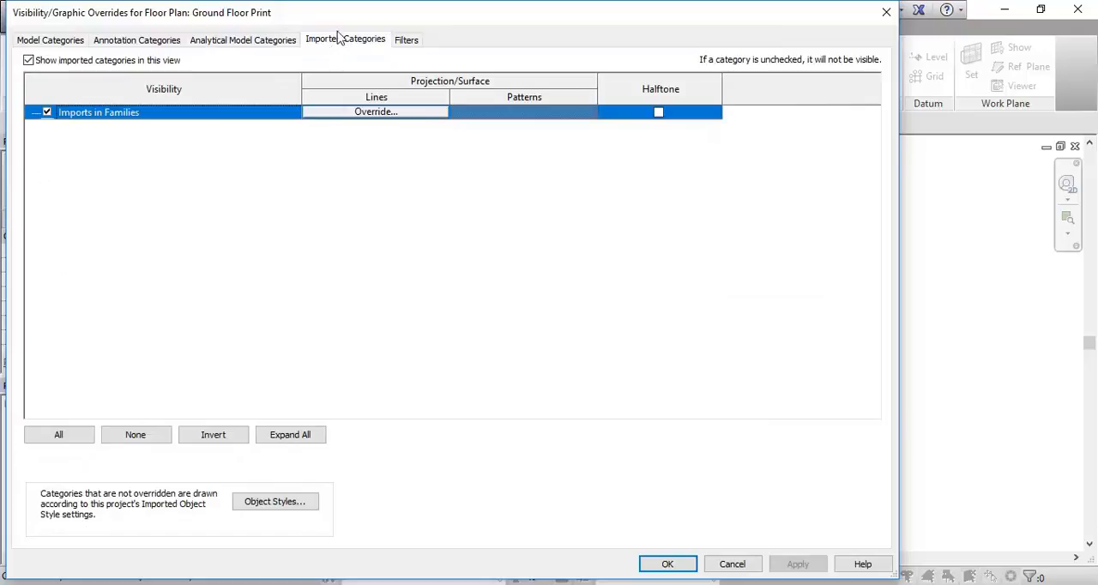
left_click(245, 41)
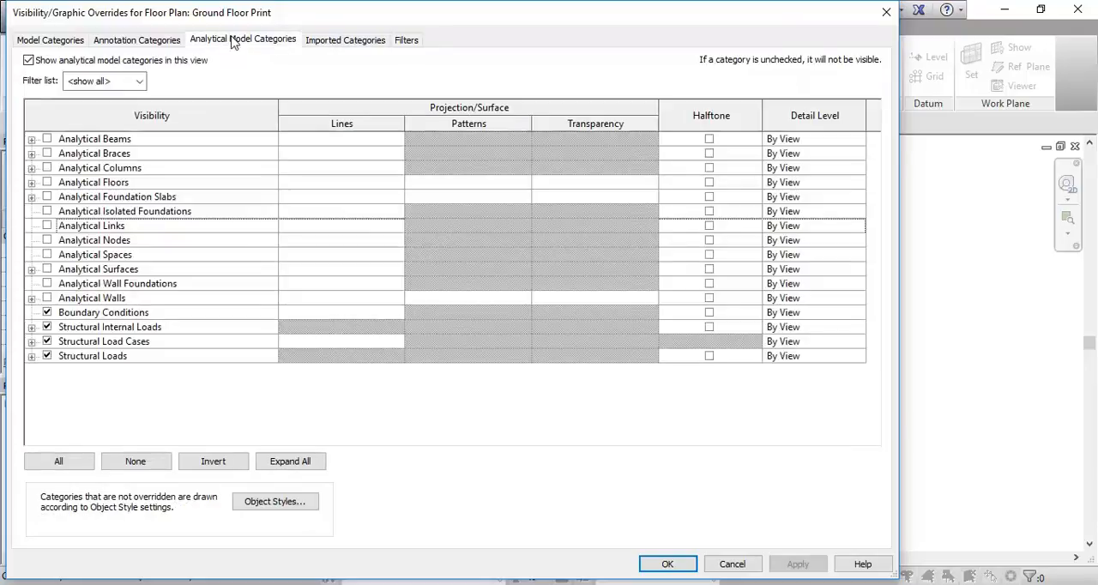
Step: Locate the Reference Planes visibility setting among the annotation categories
left_click(135, 45)
left_click(53, 43)
left_click(140, 41)
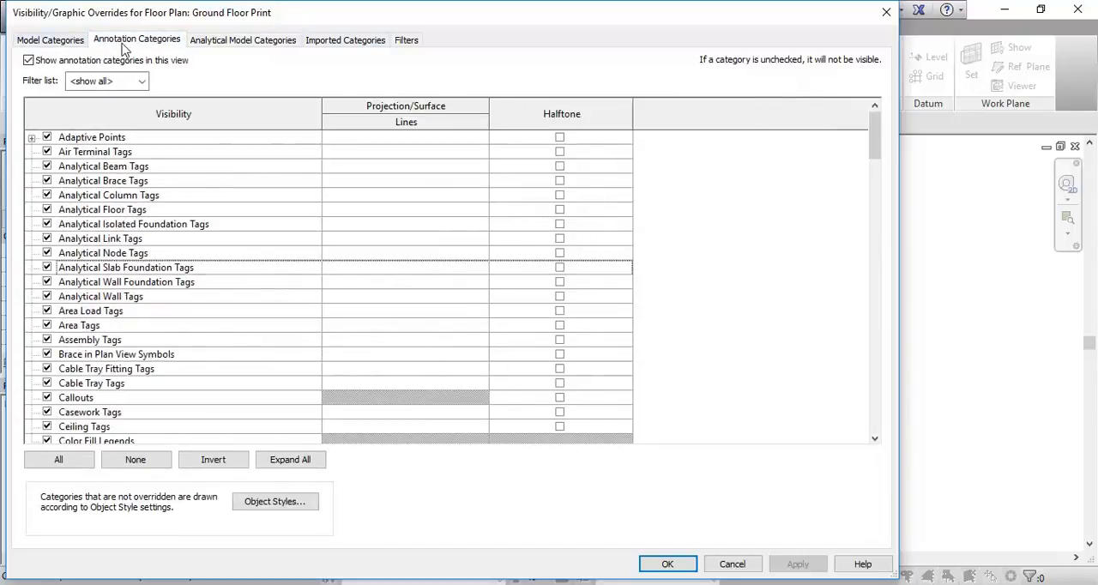
left_click_drag(873, 133, 867, 303)
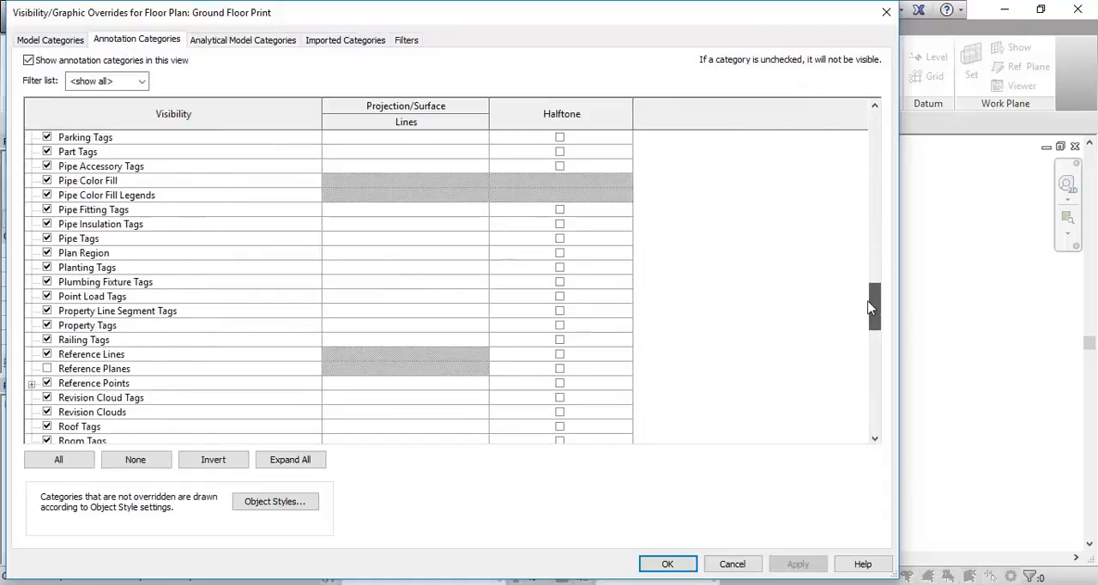
Step: Make the Reference Planes category visible in the view's annotation category overrides
left_click(47, 370)
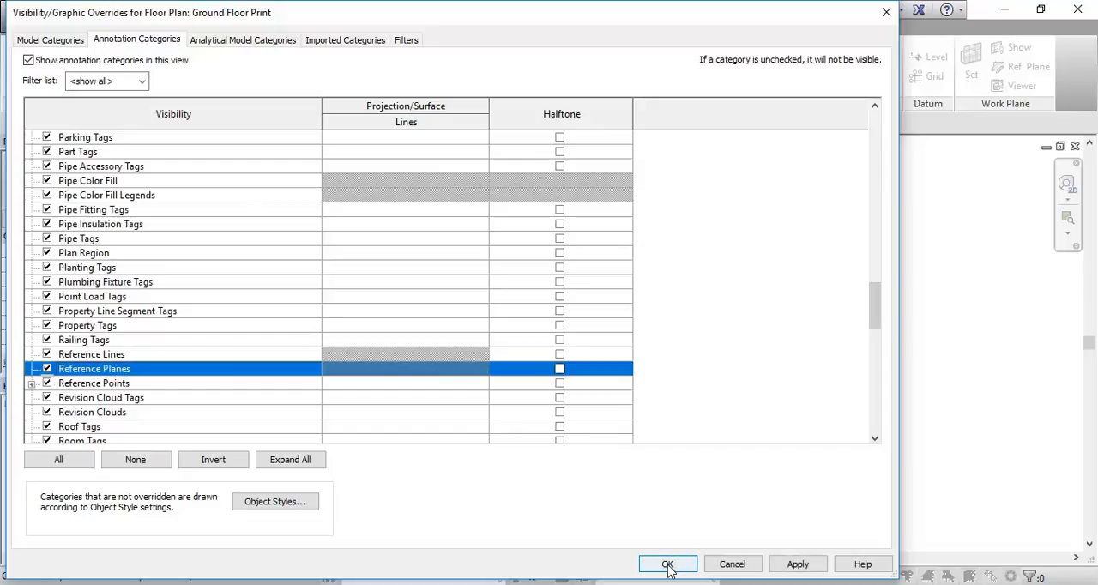
left_click(668, 565)
Step: Hide the whole Reference Planes category in the view, starting from the vertical reference plane beside grid 1
left_click(319, 169)
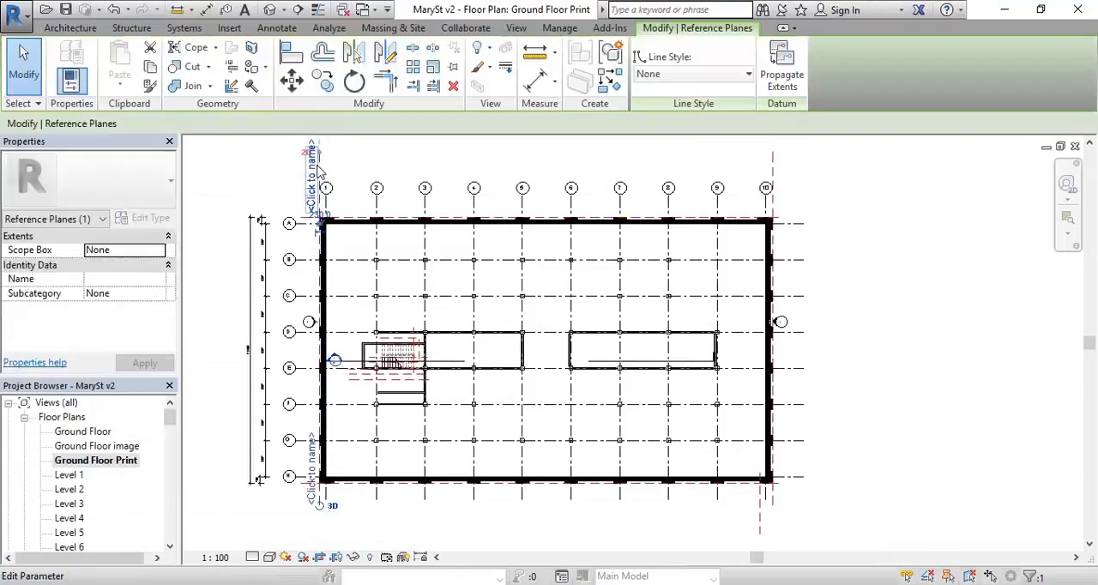
right_click(334, 170)
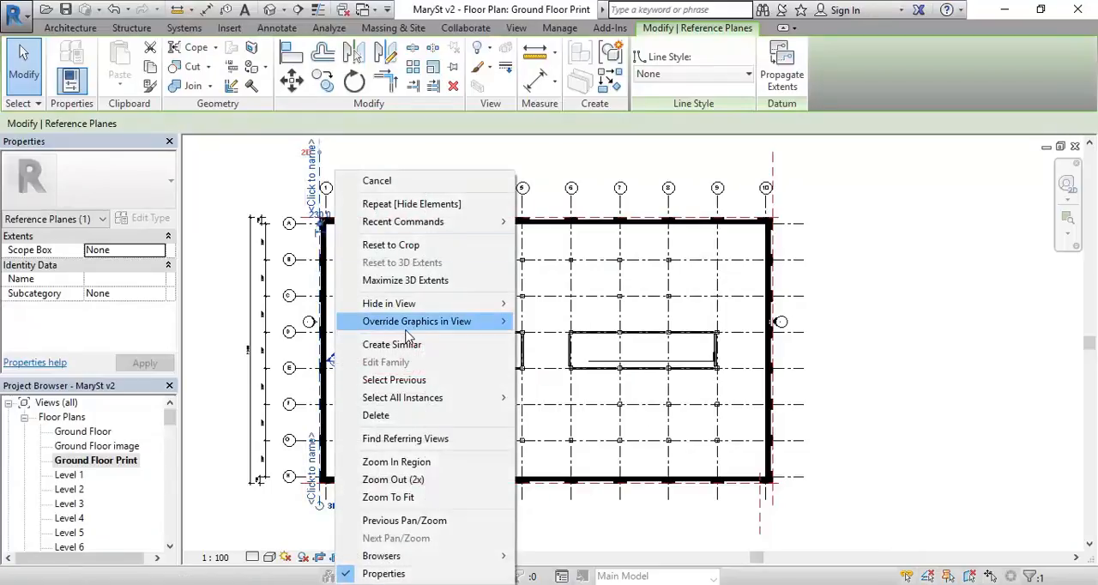
mouse_move(403, 304)
left_click(549, 321)
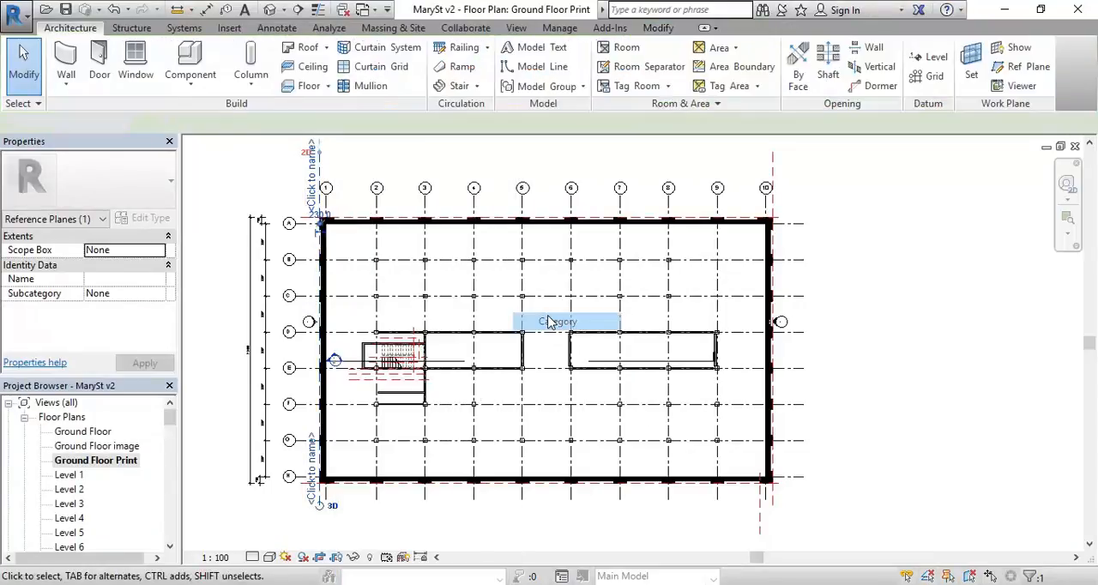
Step: Reveal the hidden elements to check the reference planes and crop boundary, and close the reveal mode
left_click(370, 558)
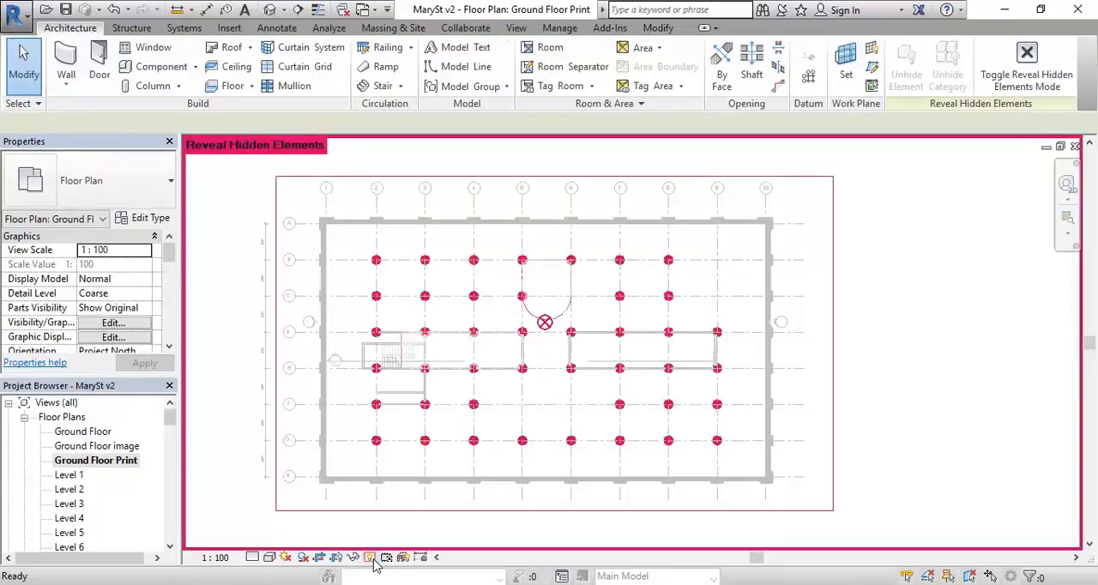
left_click(370, 558)
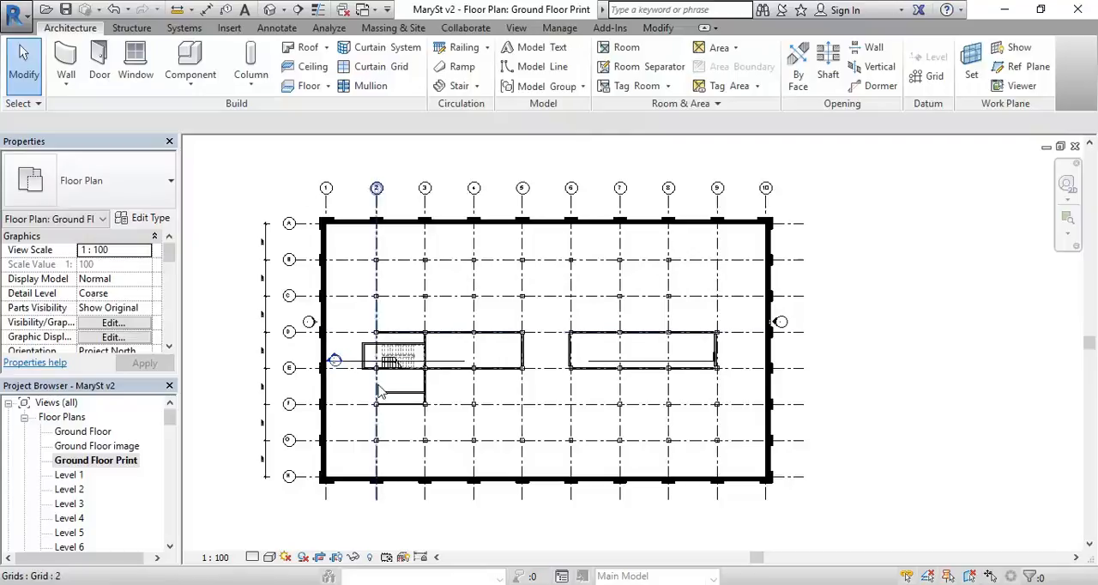
Step: Examine how the existing exterior walls and the structural column at B-2 are drawn in the plan
middle_click_drag(274, 192, 281, 193)
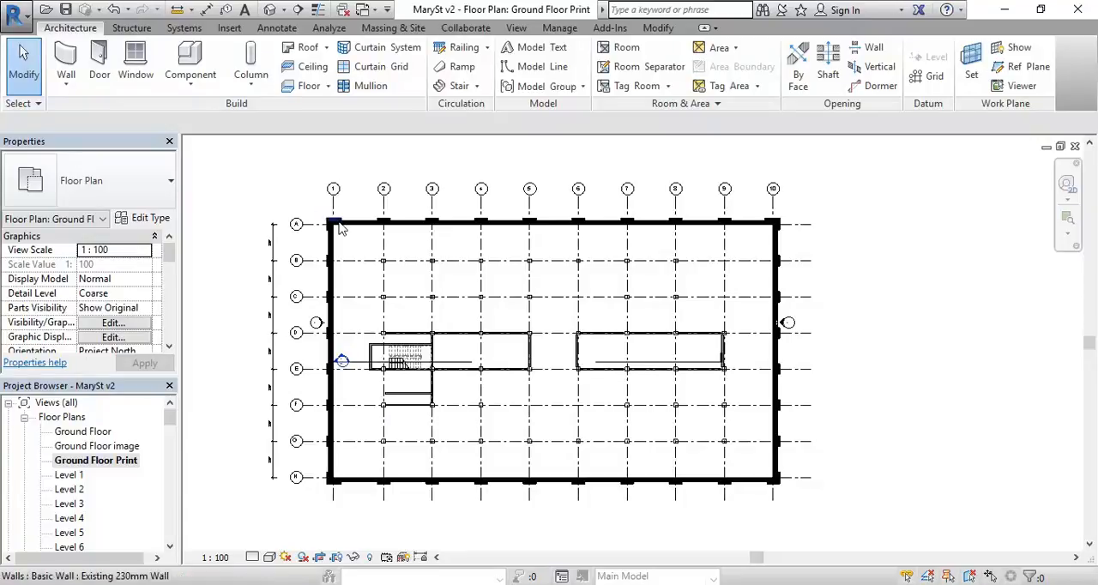
scroll(335, 221, "up", 8)
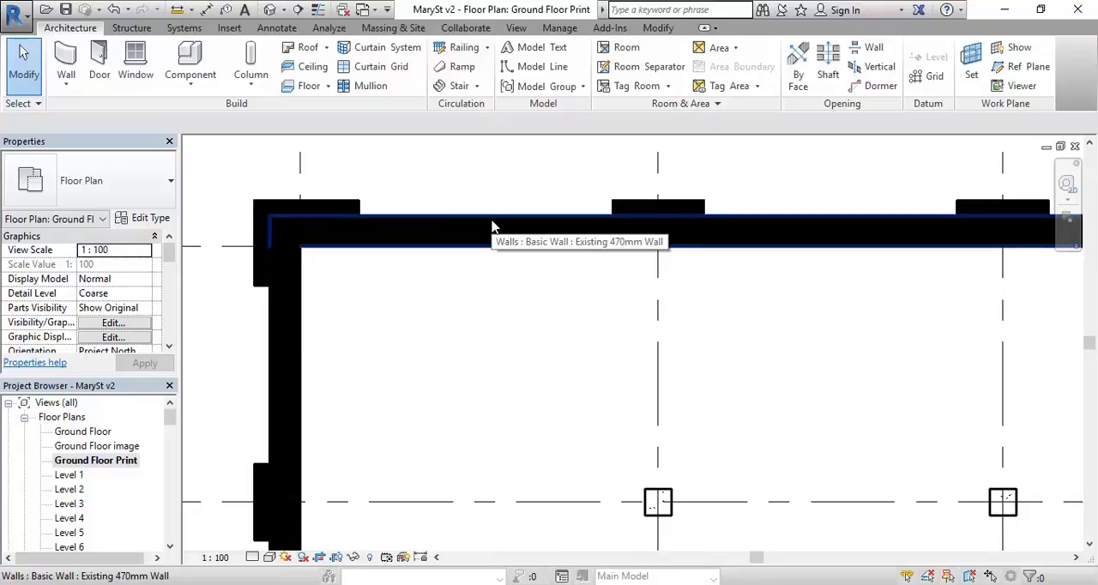
scroll(465, 343, "down", 6)
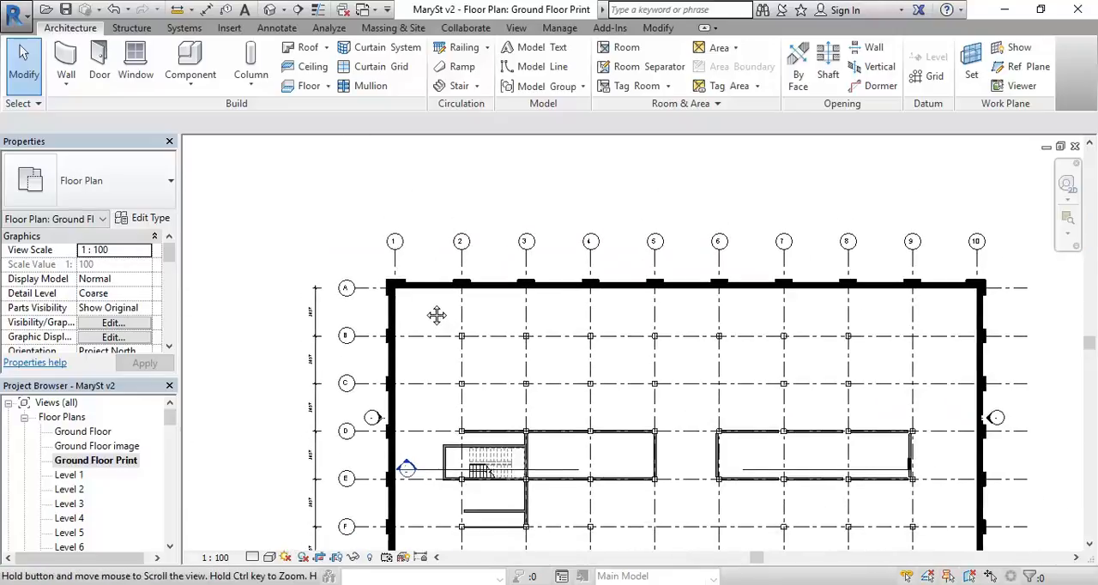
scroll(440, 305, "up", 10)
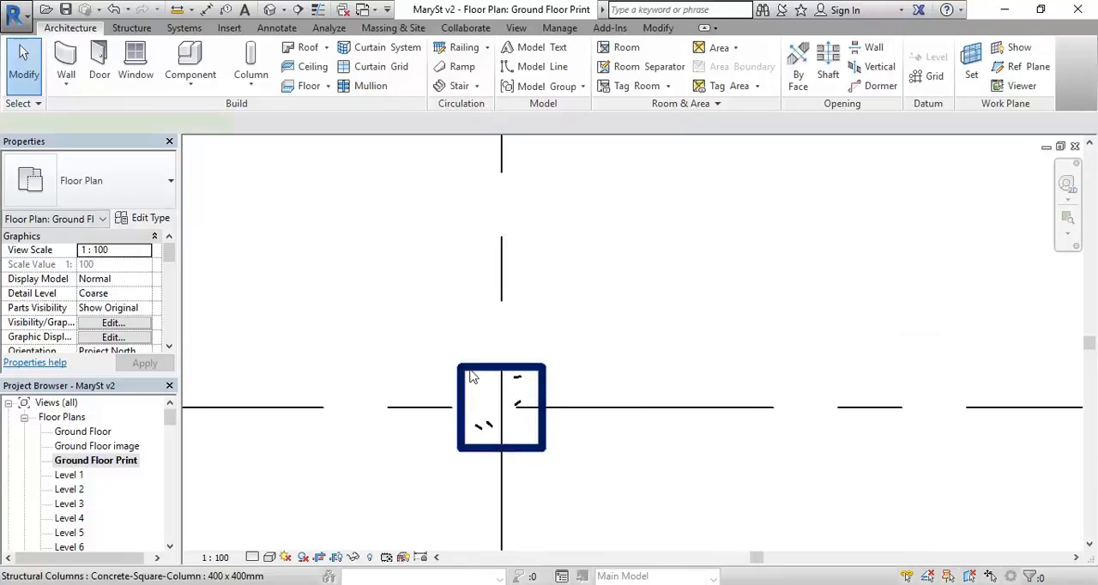
left_click(482, 446)
scroll(483, 446, "up", 4)
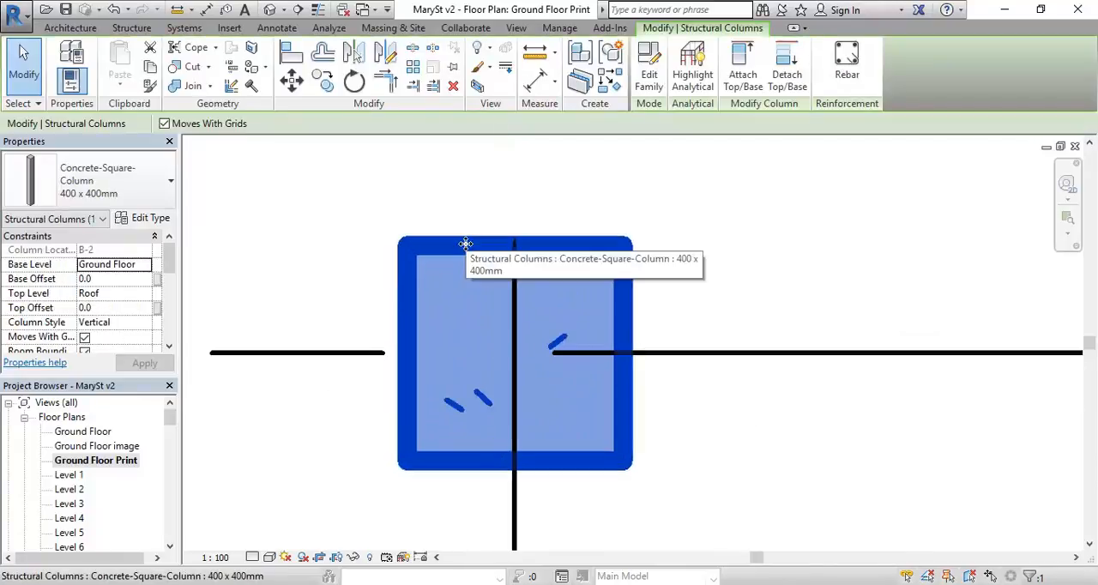
scroll(465, 244, "down", 6)
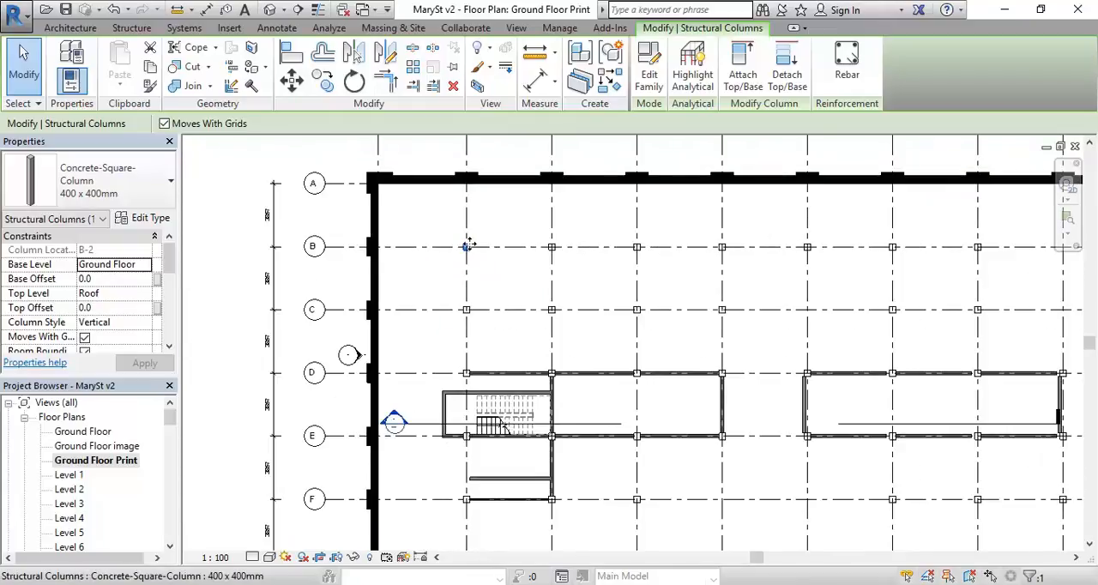
scroll(470, 244, "up", 6)
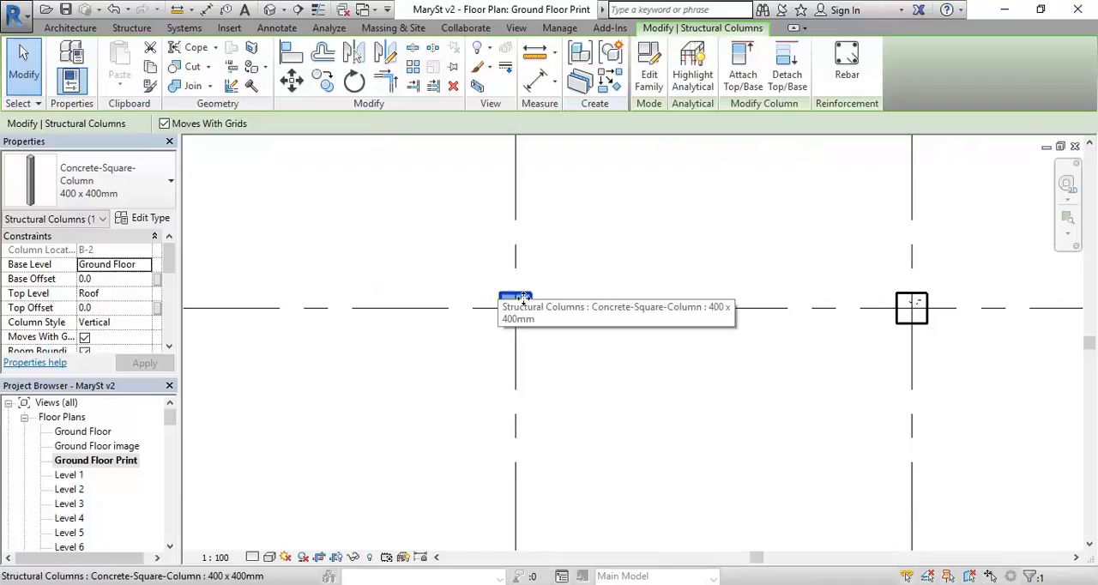
middle_click_drag(486, 252, 421, 252)
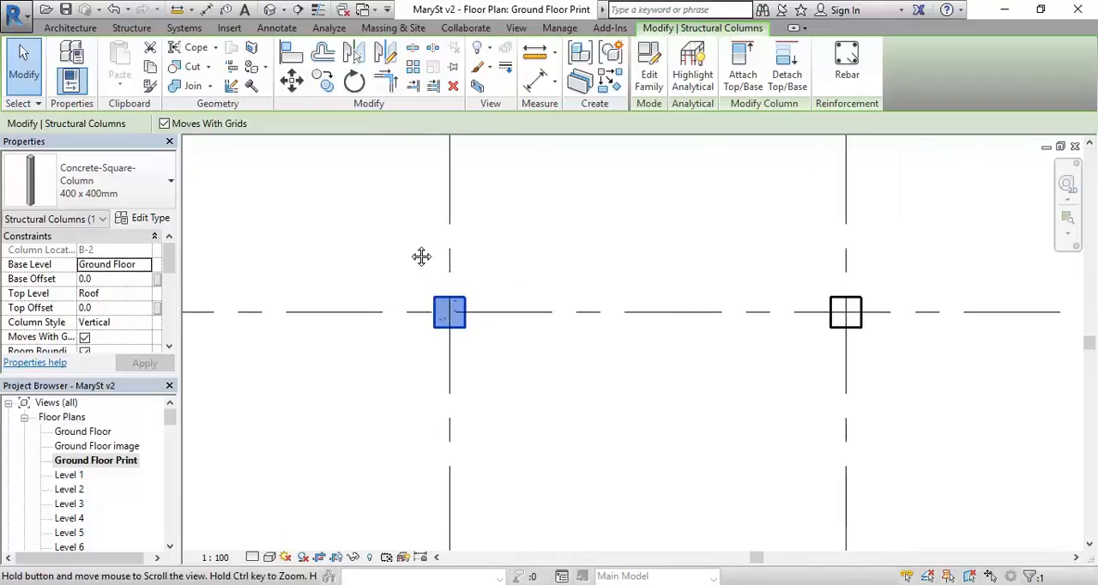
key("Escape")
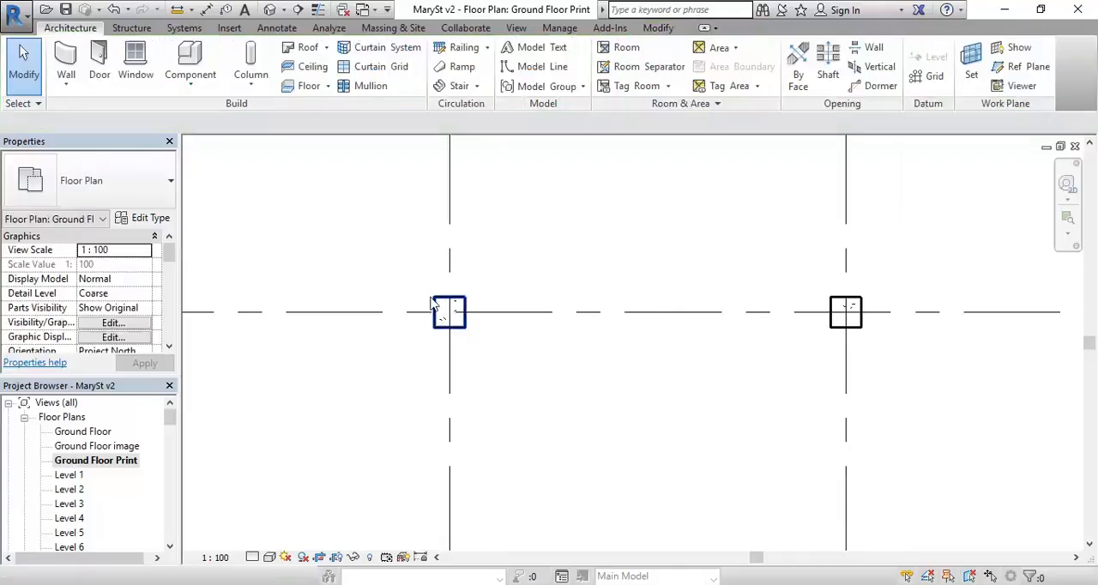
Step: Select the structural column at B-2, compare it with its neighbours, and review its type properties without changing them
left_click(437, 302)
scroll(436, 292, "up", 2)
scroll(441, 314, "up", 2)
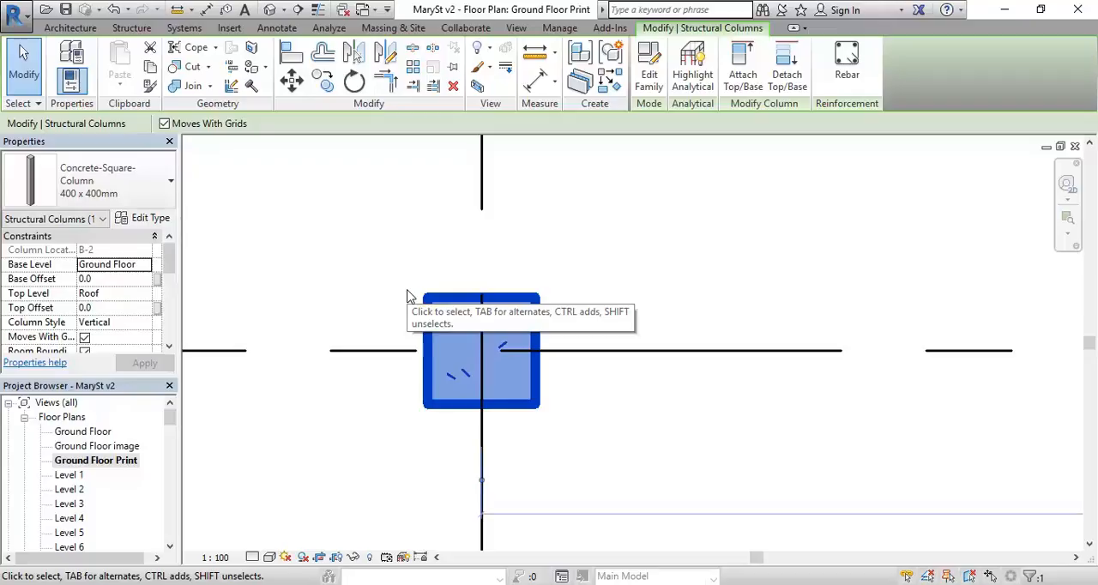
scroll(409, 296, "down", 6)
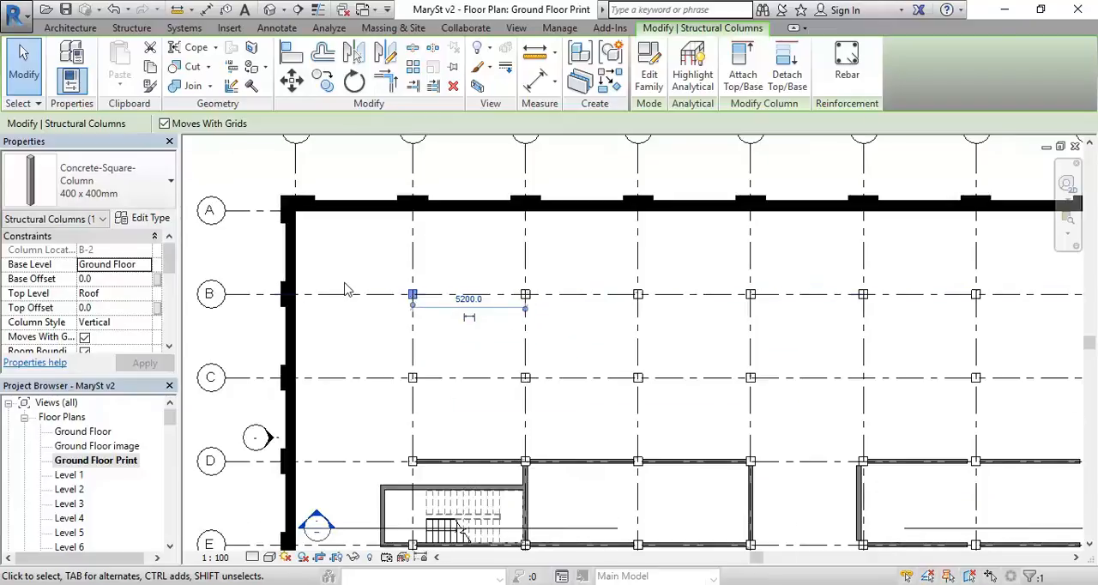
scroll(412, 296, "up", 5)
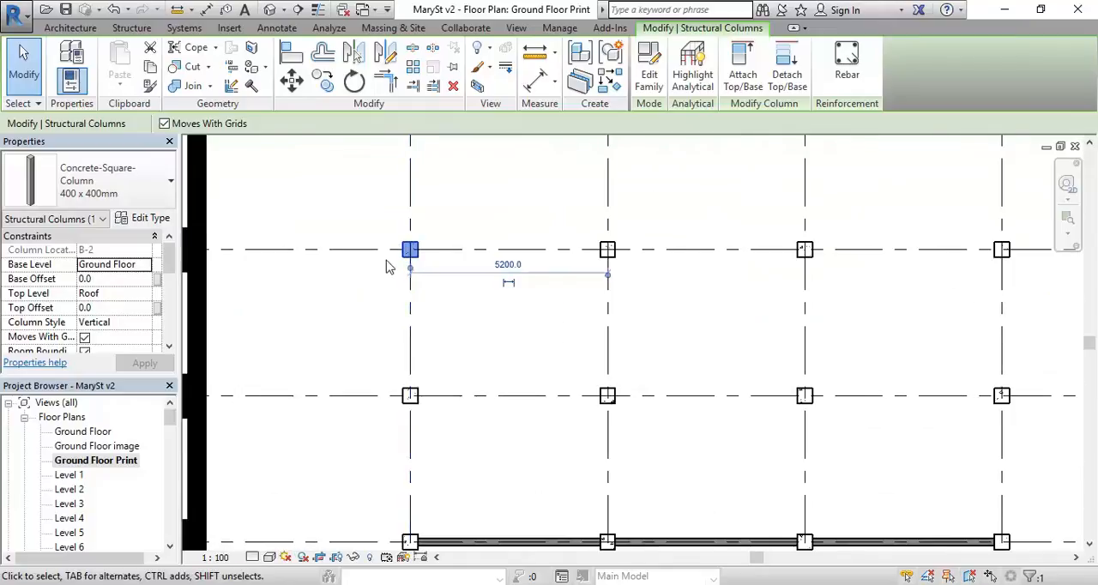
middle_click_drag(429, 346, 371, 350)
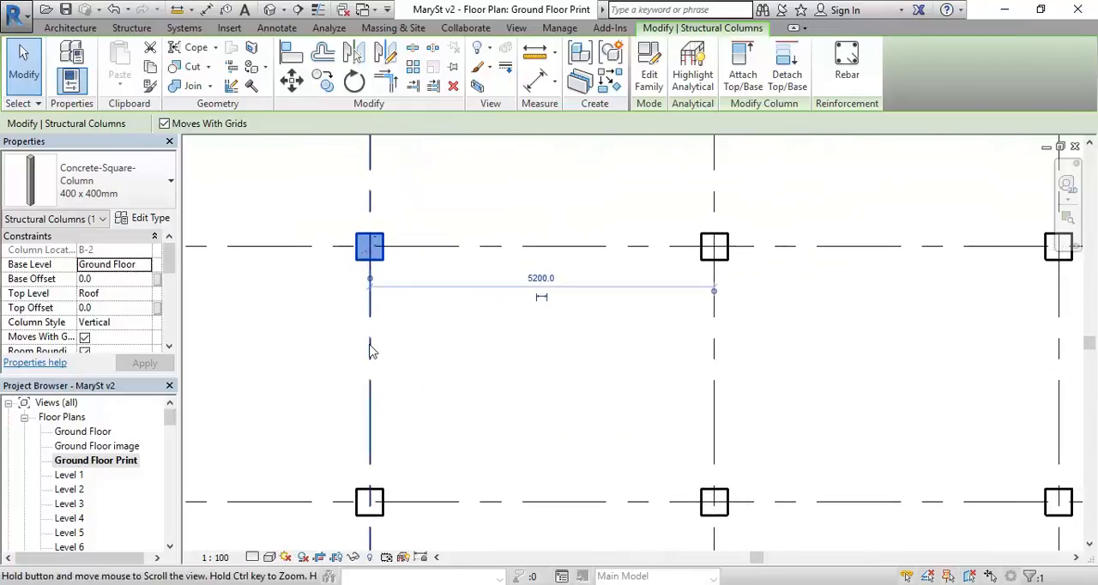
left_click(138, 219)
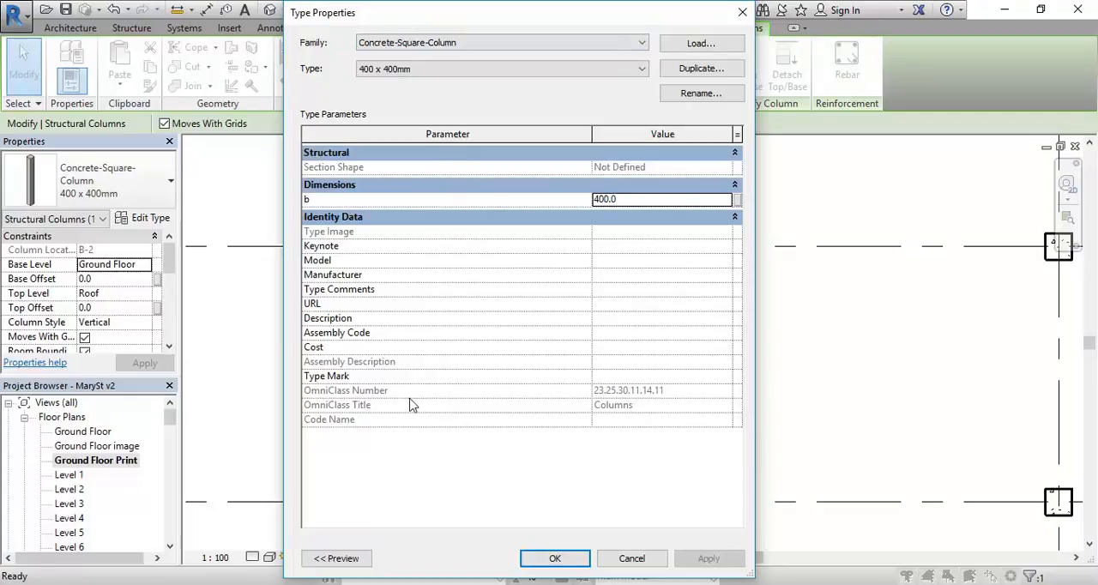
left_click(631, 564)
Step: Review the coarse scale fill settings in the type properties of the Existing 470mm Wall along grid 1, leaving them unchanged
scroll(403, 408, "down", 2)
middle_click_drag(403, 408, 590, 410)
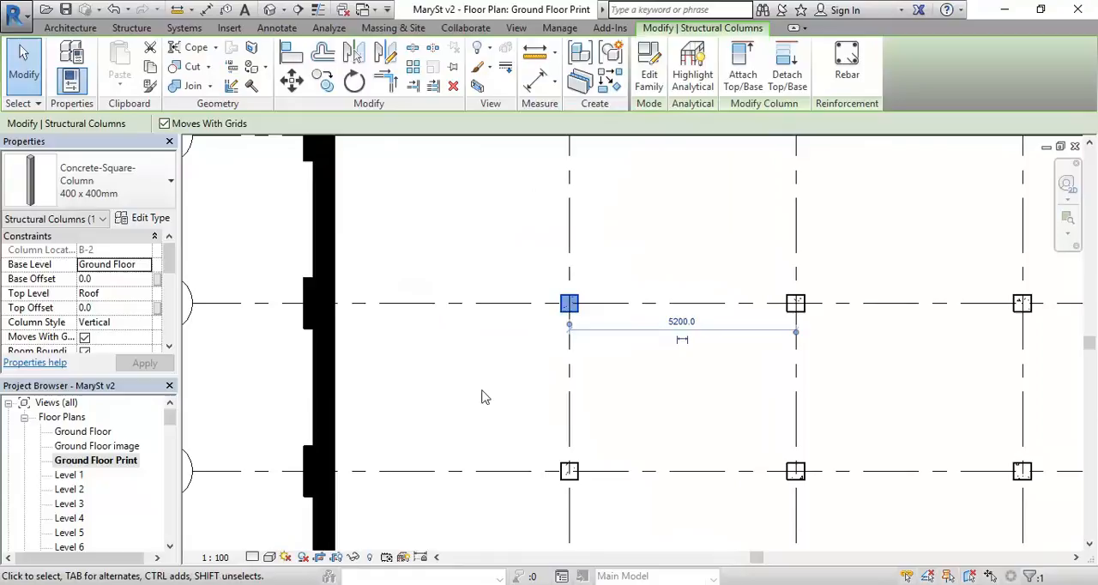
left_click(320, 388)
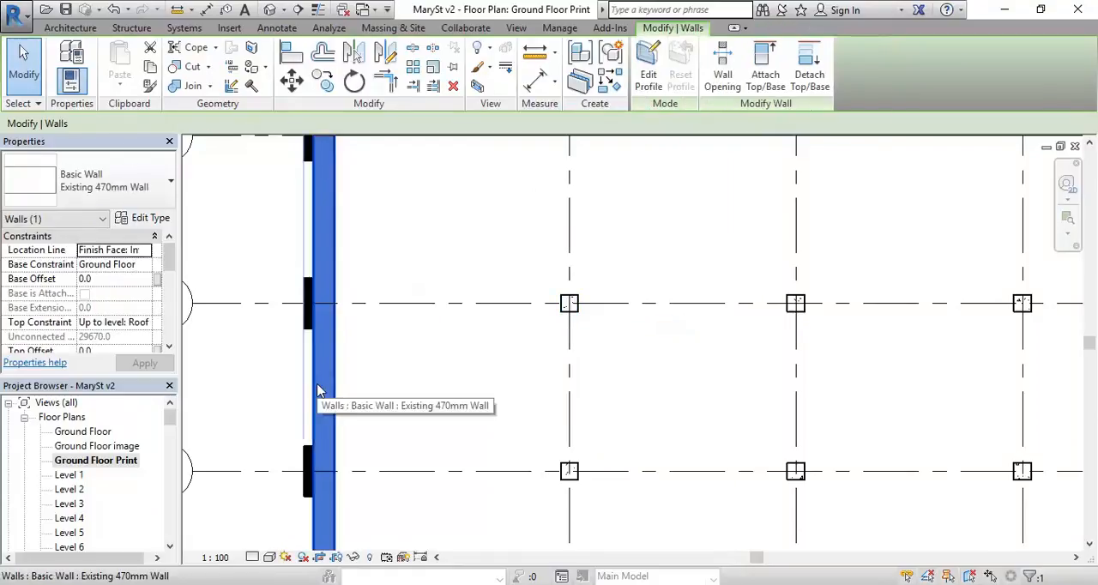
left_click(147, 217)
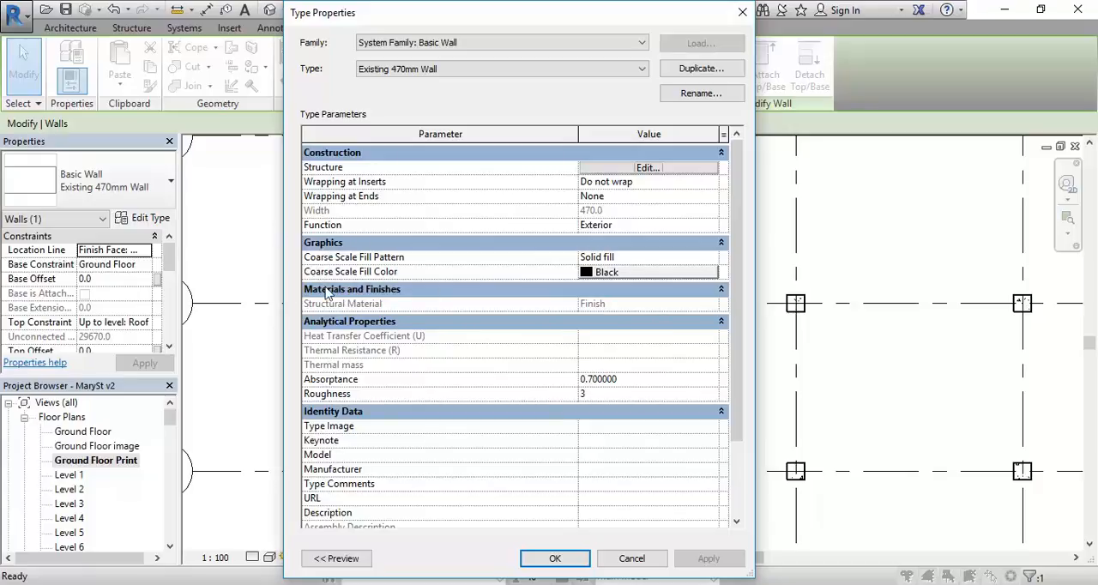
left_click(631, 559)
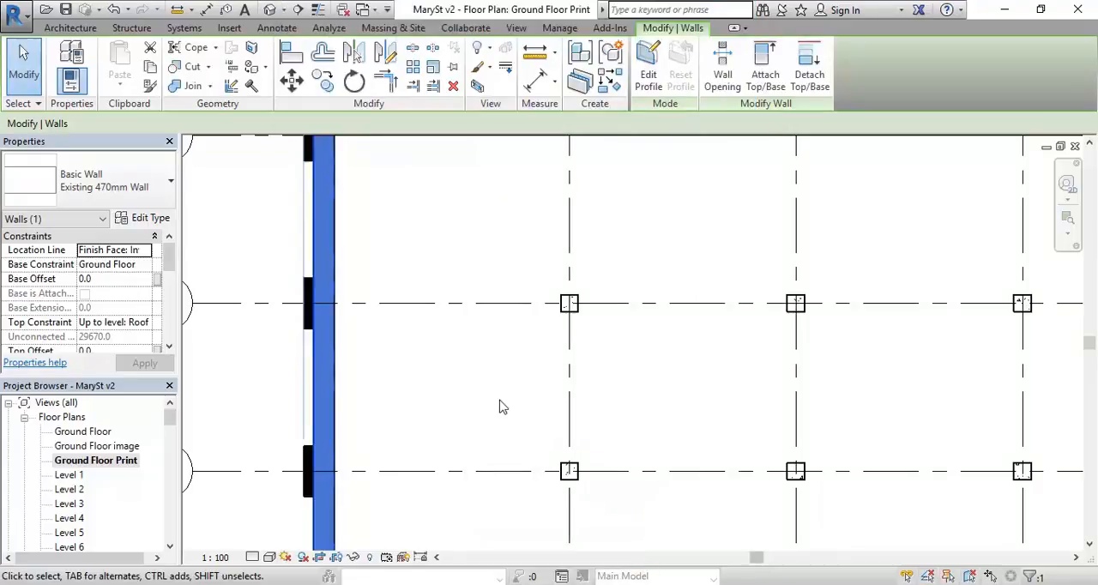
left_click(512, 262)
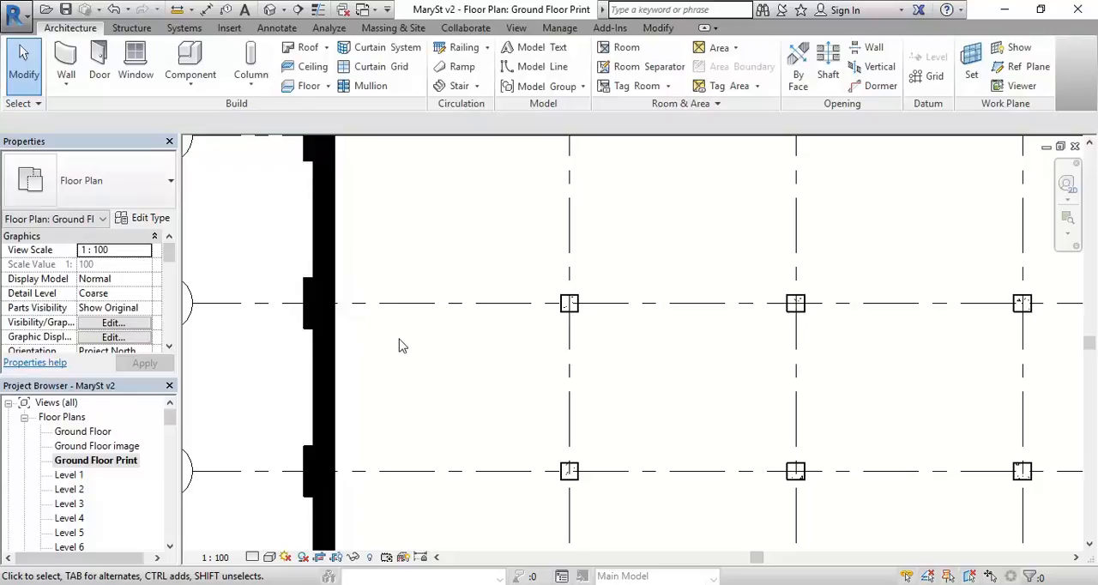
Step: Check the B-2 column's type properties for fill settings, and look up its structural material in the instance properties
scroll(485, 267, "up", 2)
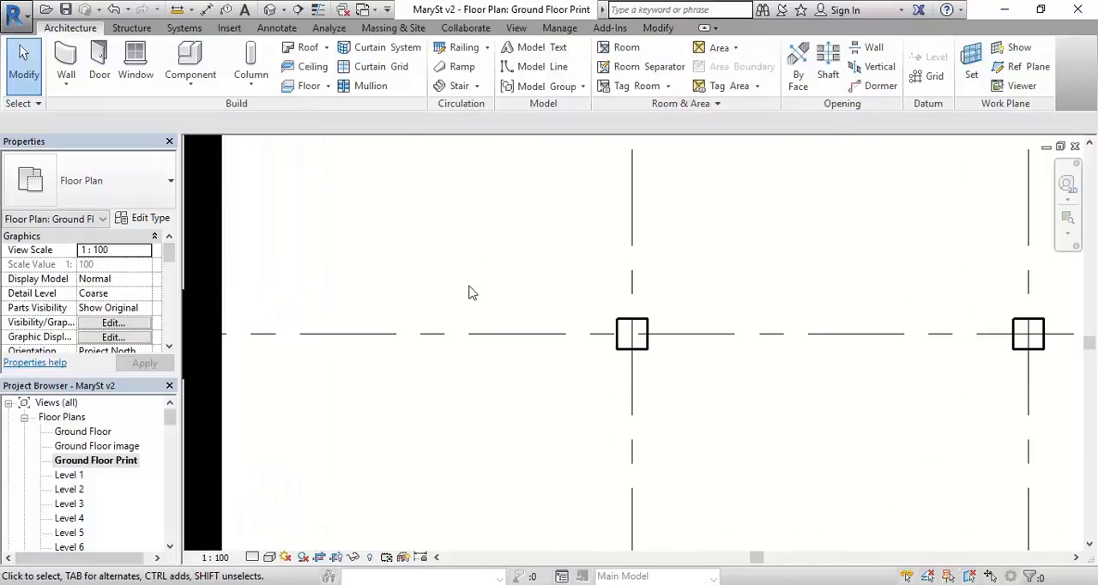
left_click(623, 329)
left_click(150, 220)
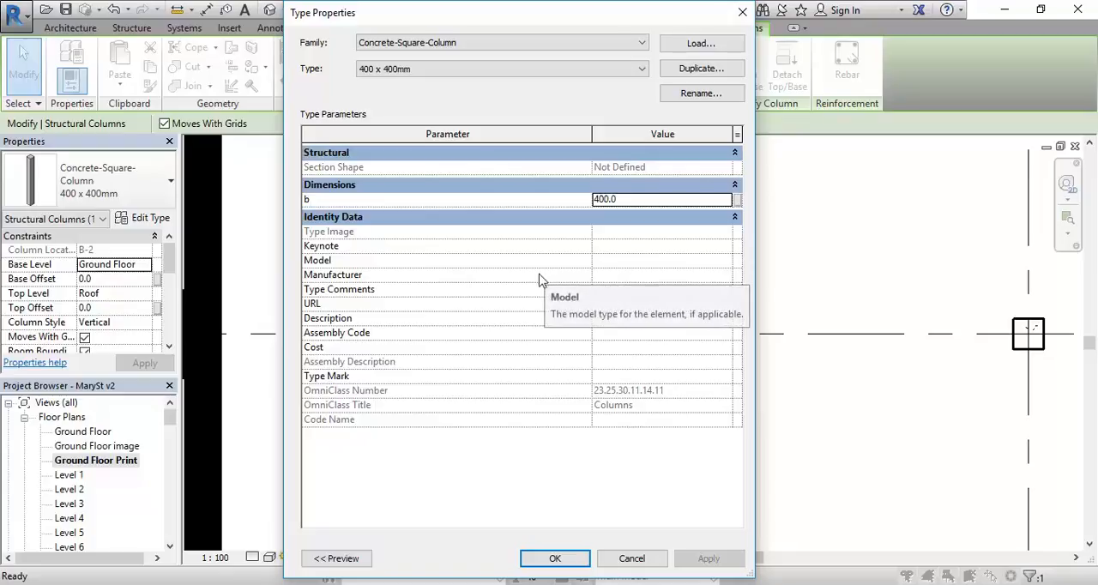
left_click(632, 558)
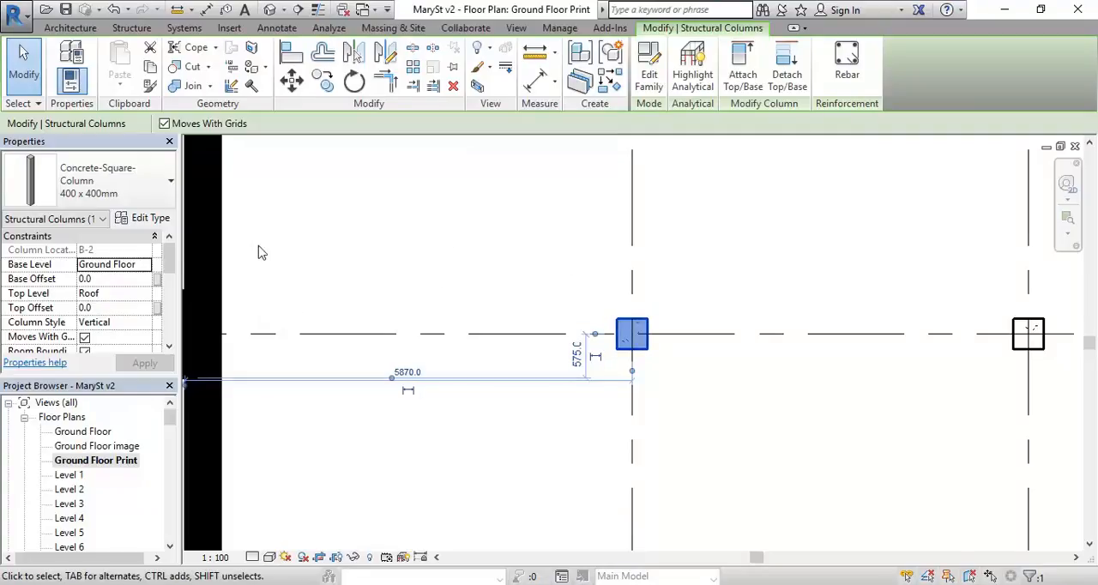
left_click_drag(171, 254, 158, 281)
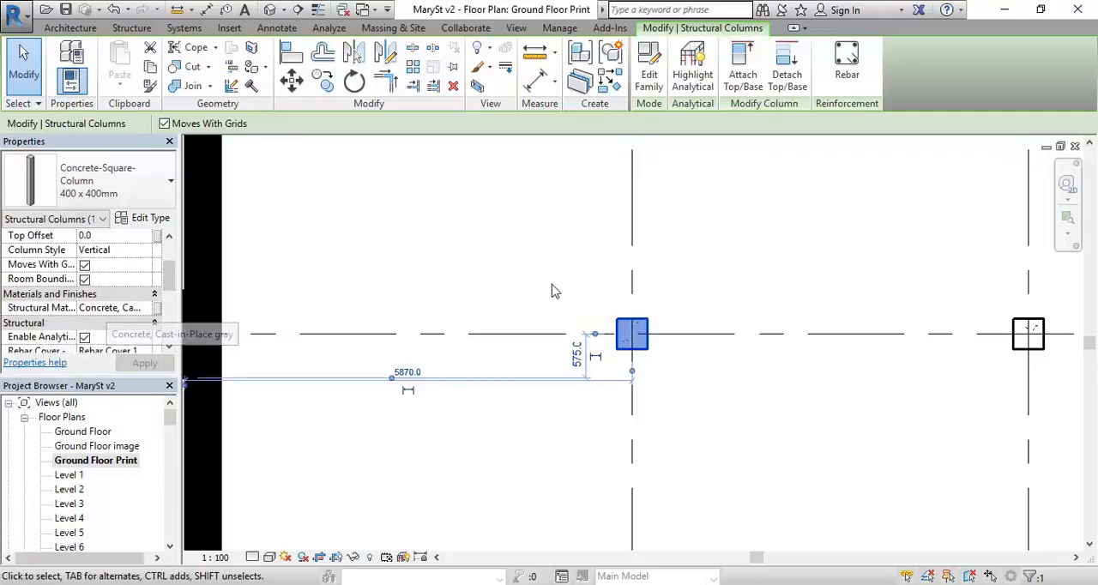
left_click(514, 225)
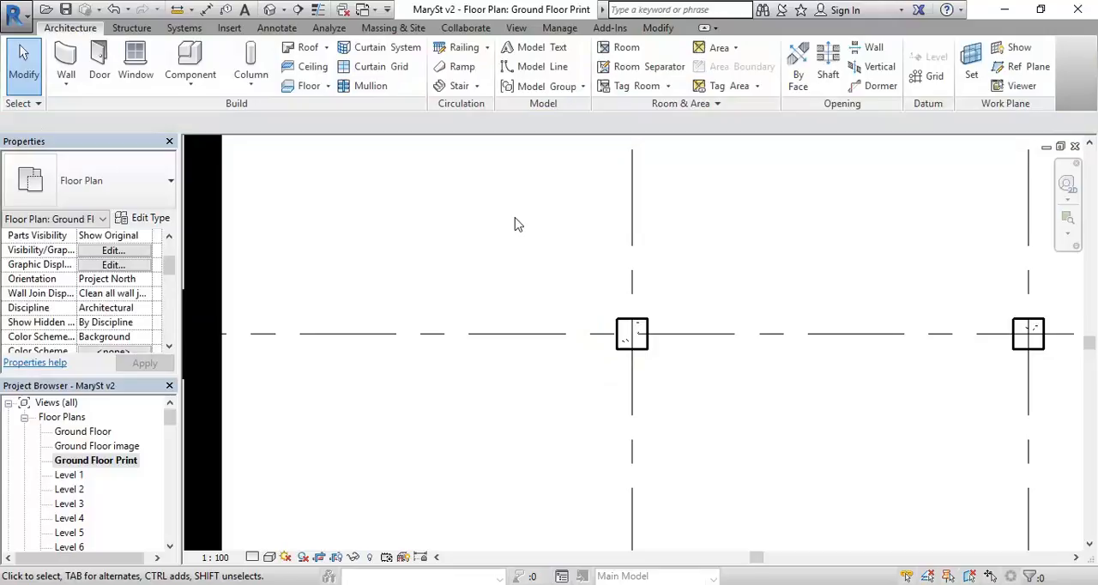
Step: Select all instances of the 400 x 400mm Concrete-Square-Column in the entire project
left_click(625, 331)
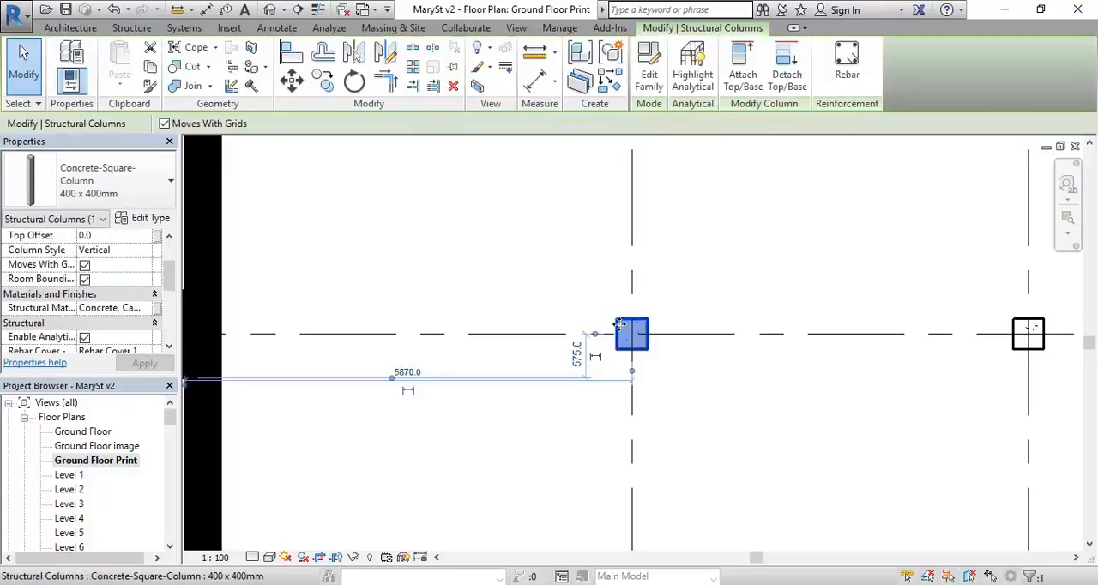
right_click(622, 330)
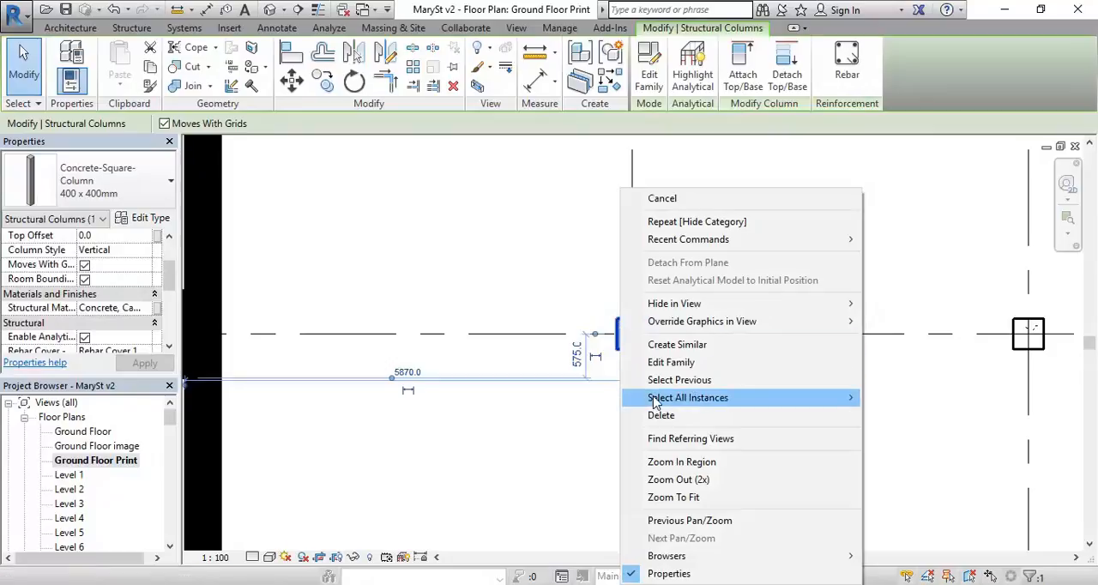
mouse_move(686, 398)
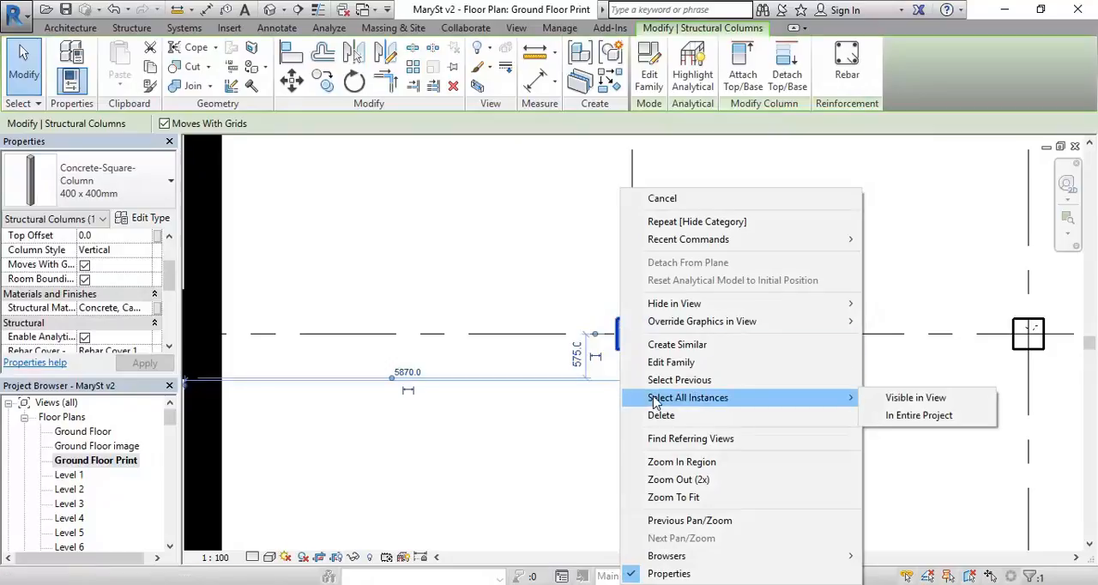
left_click(920, 415)
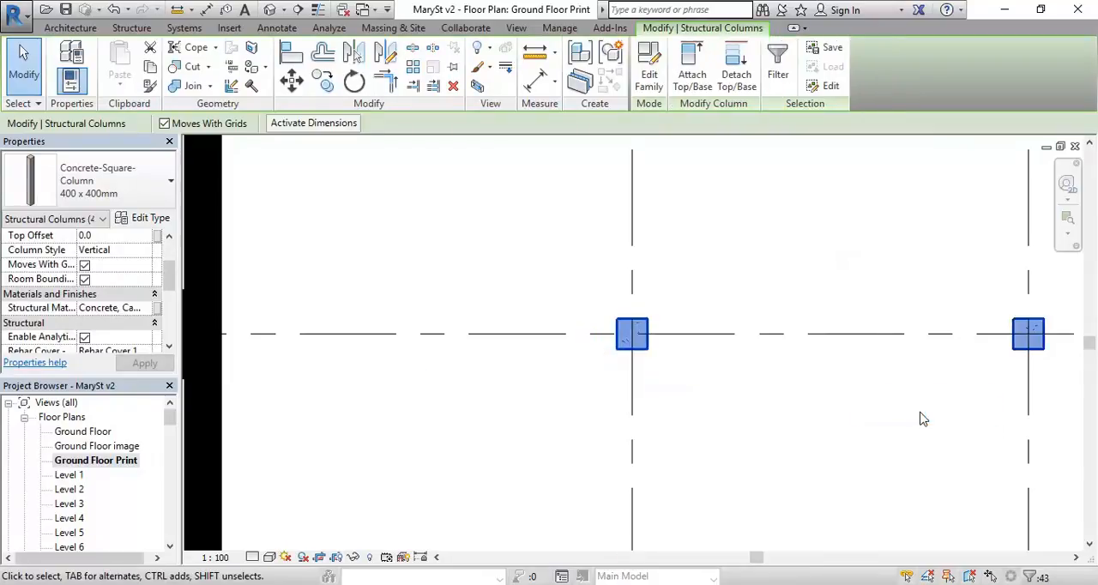
scroll(747, 358, "down", 3)
middle_click_drag(747, 358, 373, 262)
scroll(540, 279, "down", 3)
scroll(374, 263, "down", 1)
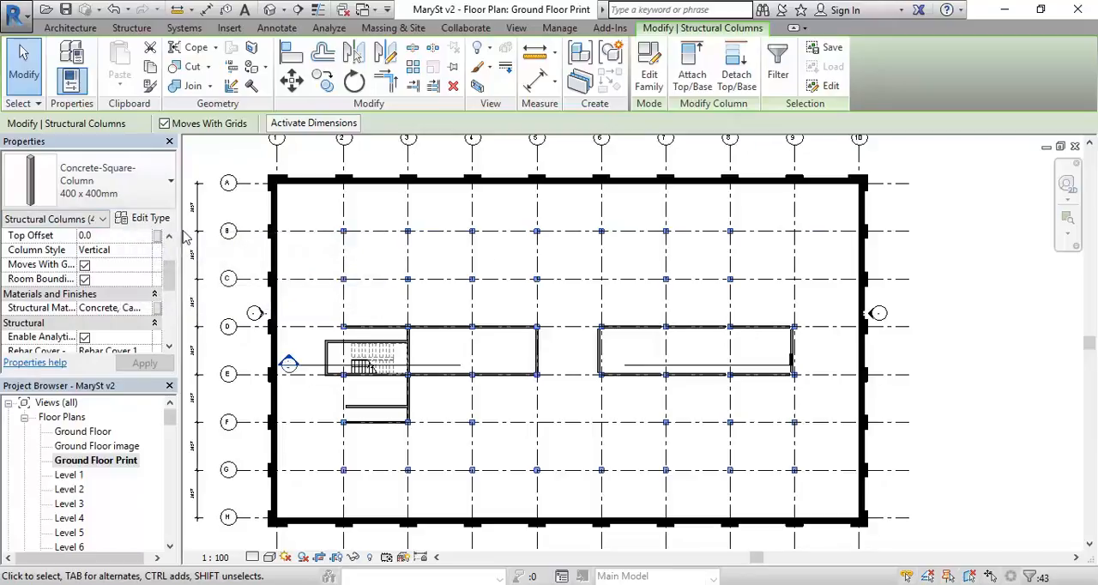
Step: Duplicate the selected columns' Concrete-Square-Column type as 400 x 400mm T and apply it to them
left_click(144, 221)
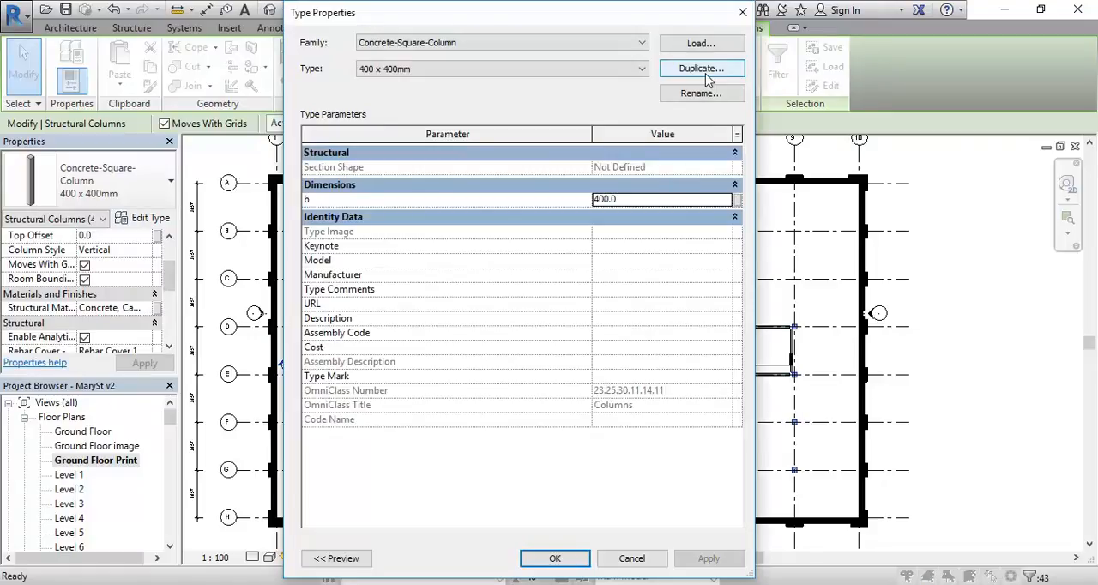
left_click(583, 43)
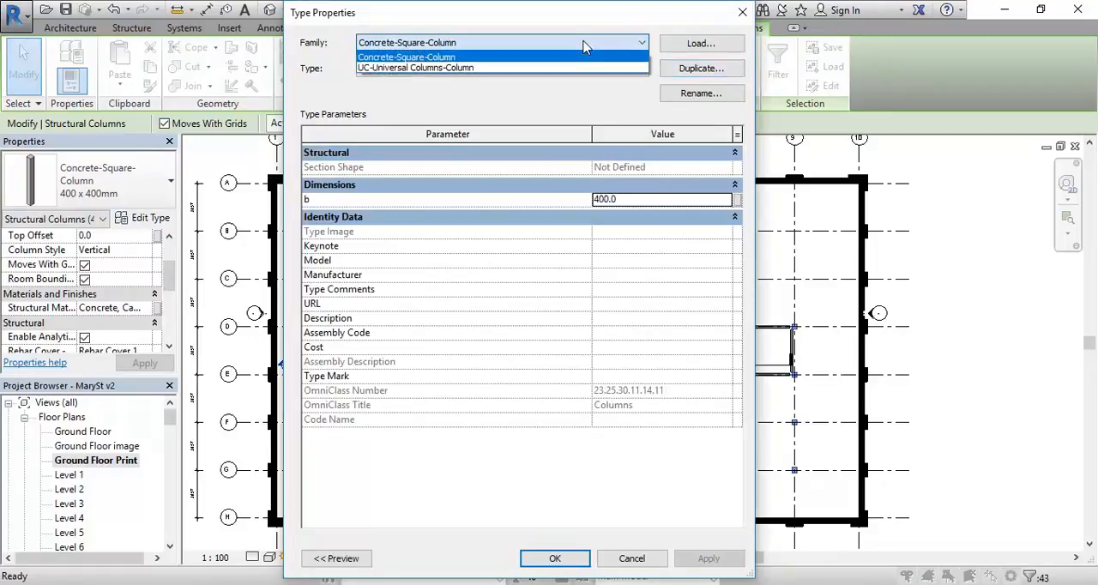
left_click(558, 56)
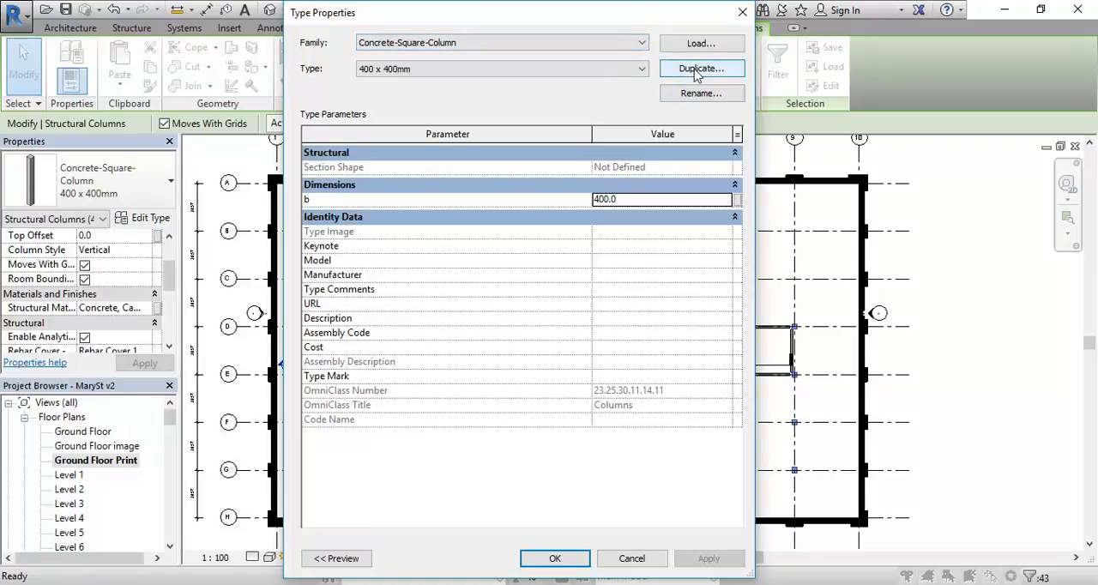
left_click(697, 70)
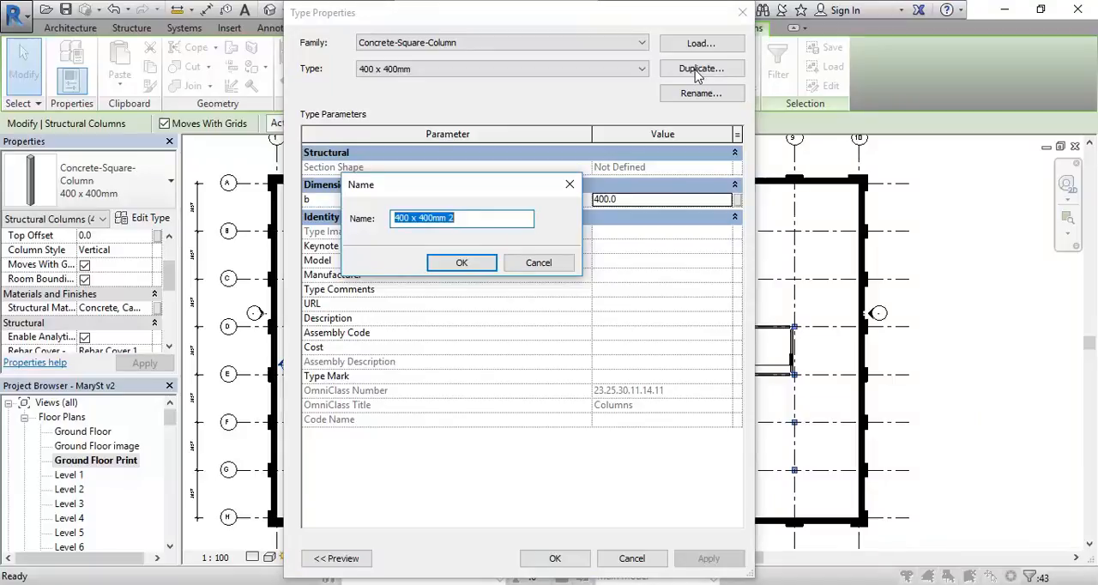
left_click(463, 218)
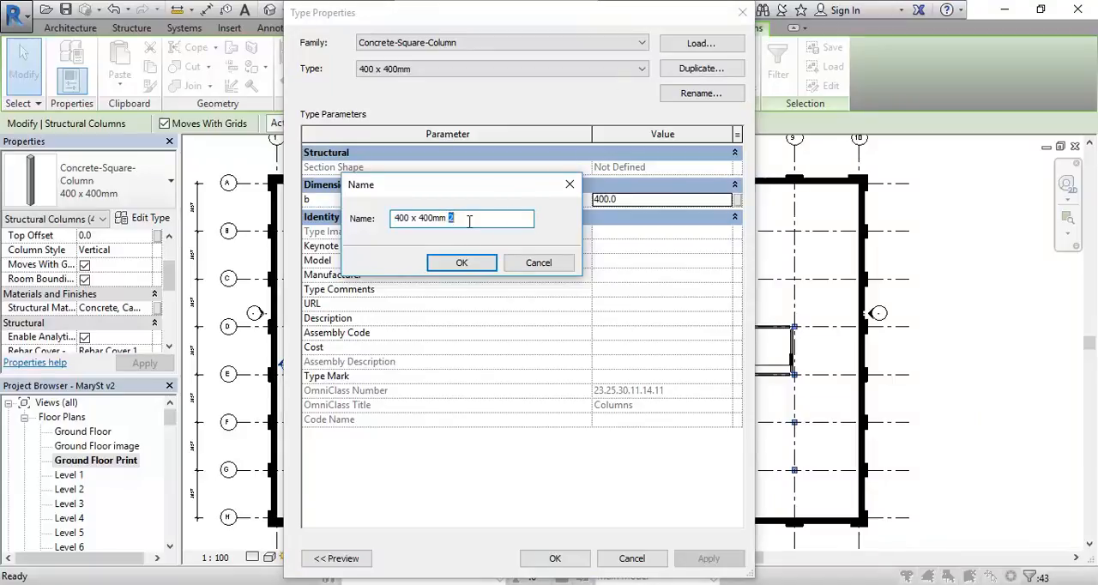
type("T")
left_click(460, 263)
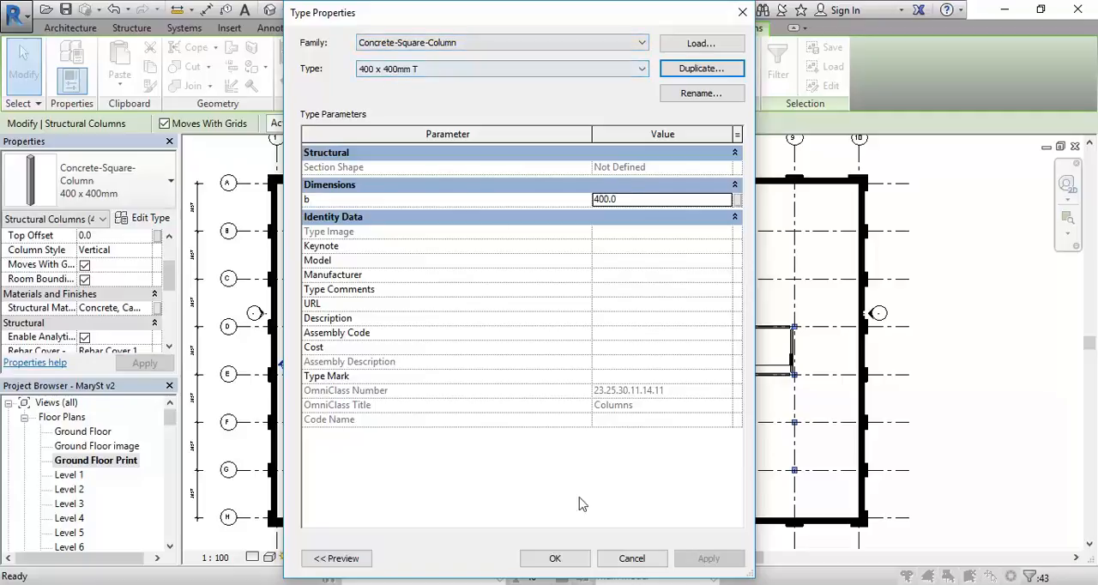
left_click(549, 562)
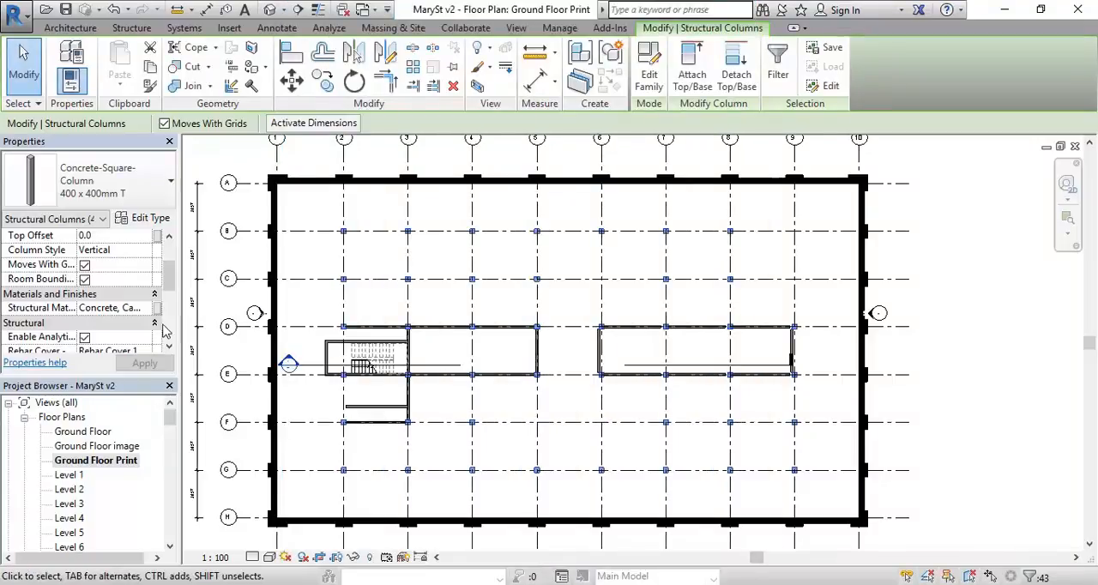
Step: Open the selected columns' structural material for editing and compare the graphics settings of the Timber and TimberPainted materials
left_click(100, 309)
left_click(150, 310)
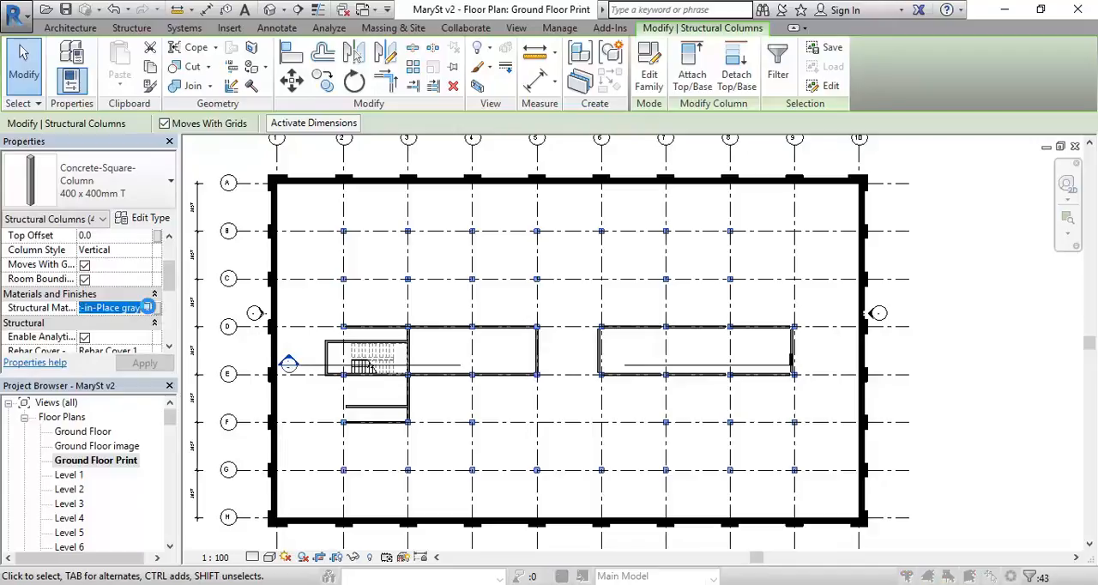
left_click(155, 308)
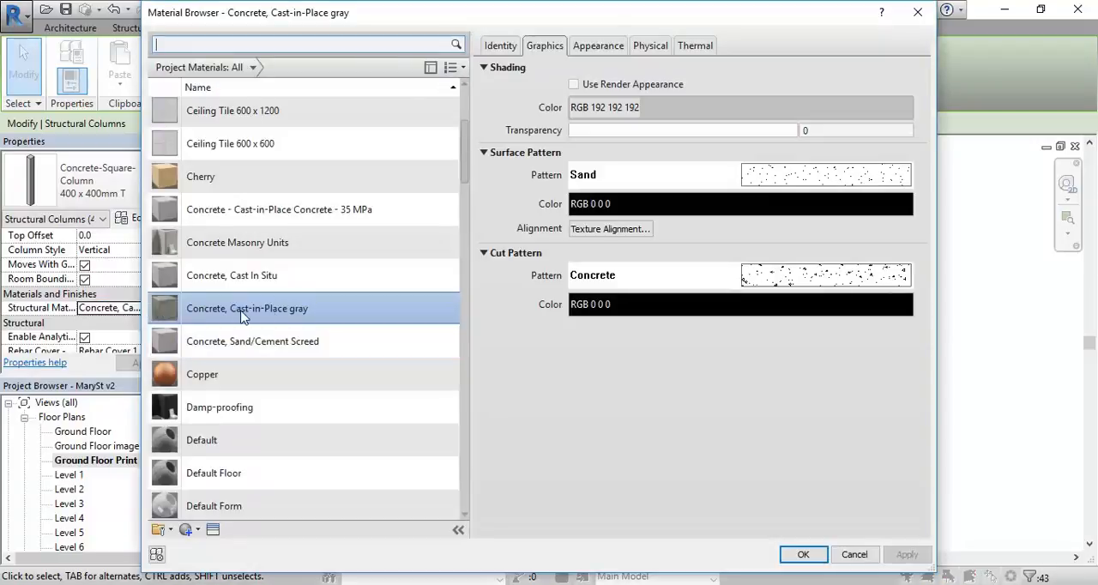
left_click_drag(467, 159, 469, 476)
left_click(216, 371)
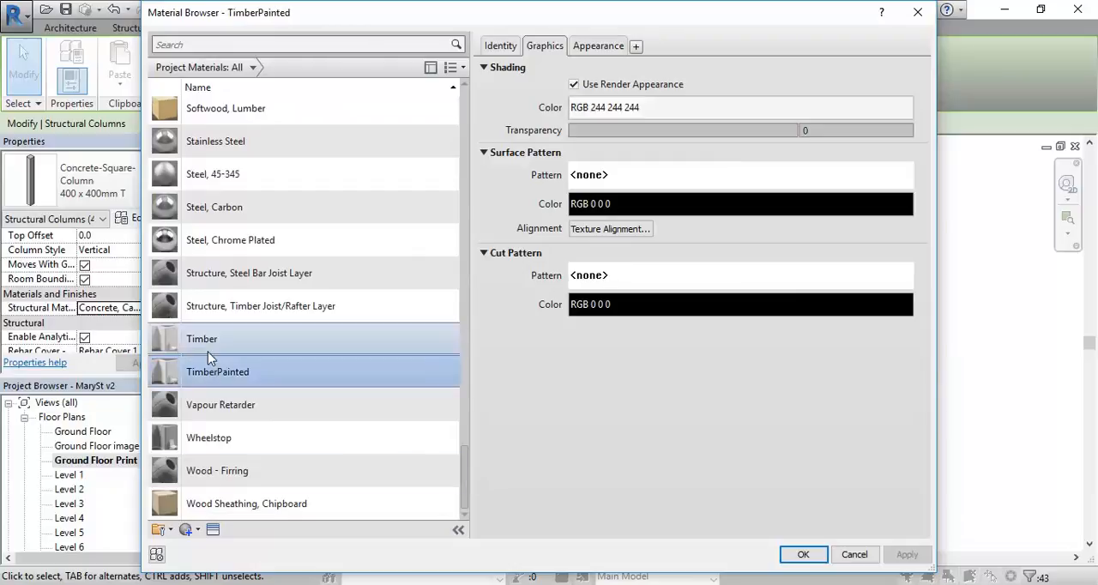
left_click(208, 342)
left_click(211, 372)
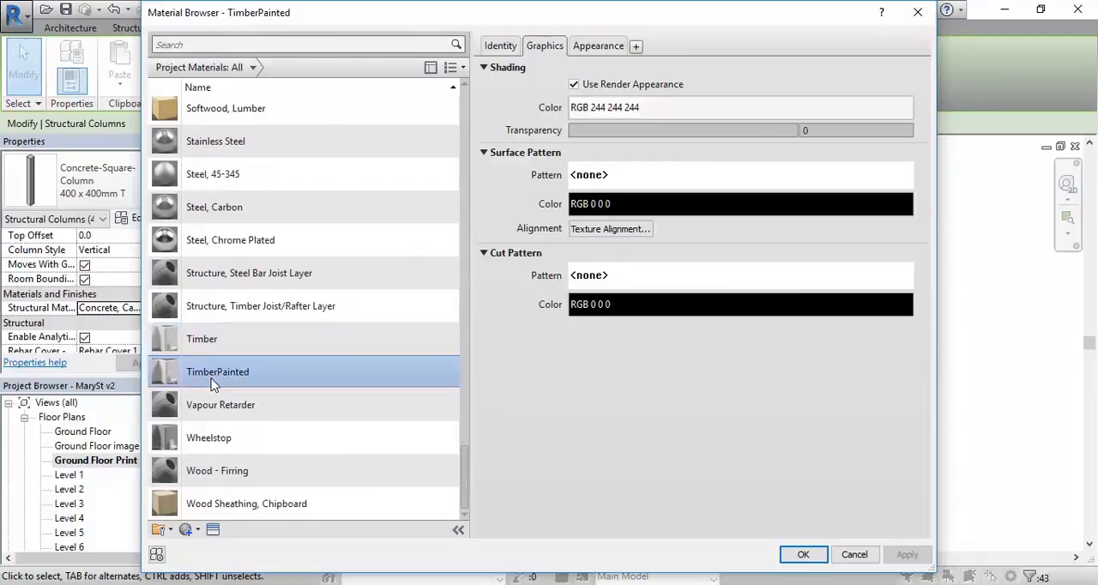
left_click(199, 341)
left_click(199, 373)
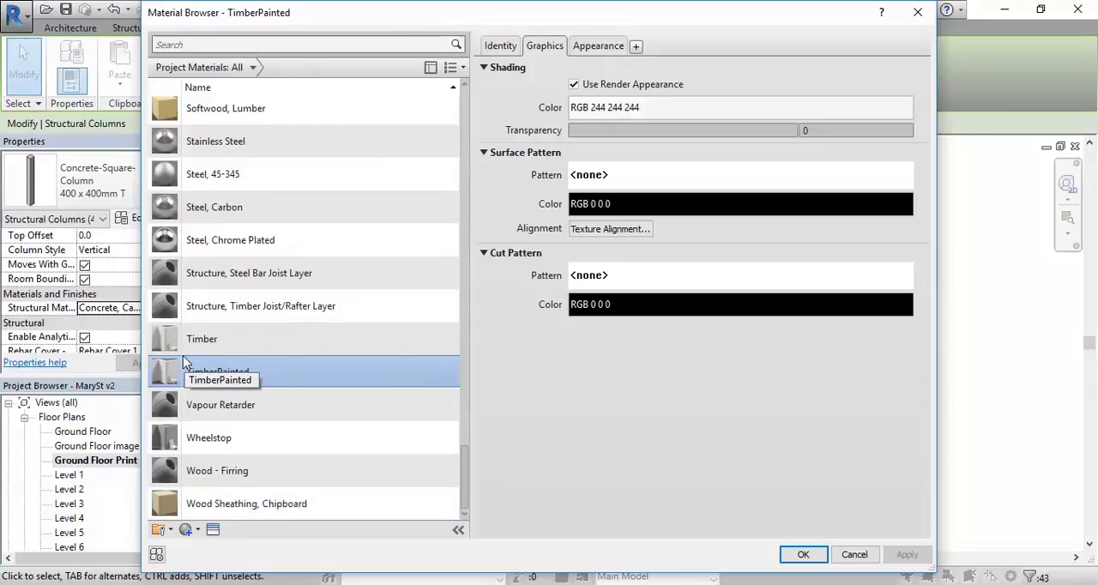
Step: Duplicate the Structure, Timber Joist/Rafter Layer material and name the copy Timber Existing
left_click(203, 307)
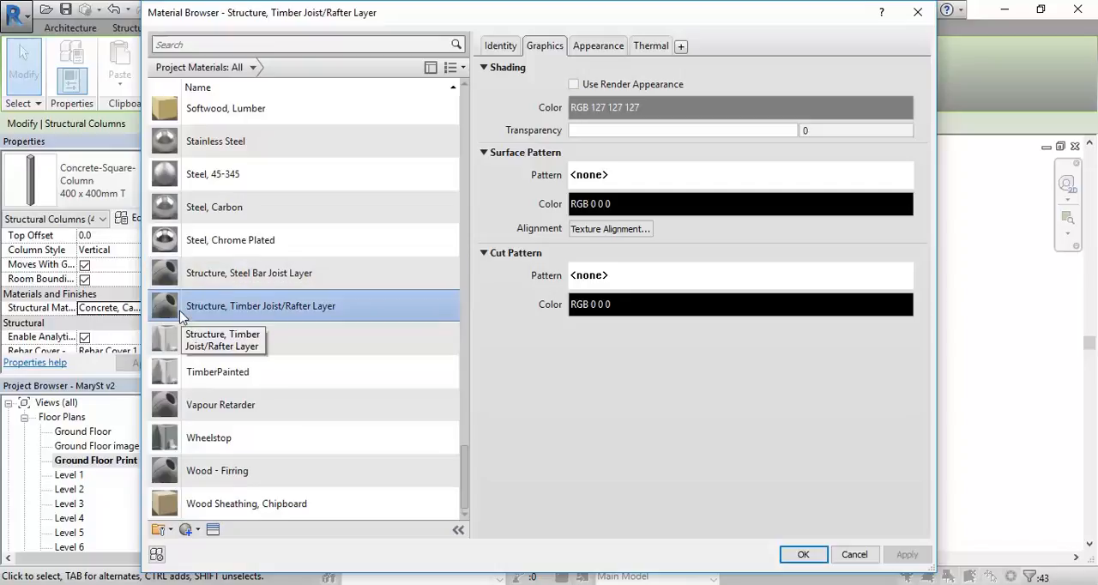
right_click(173, 307)
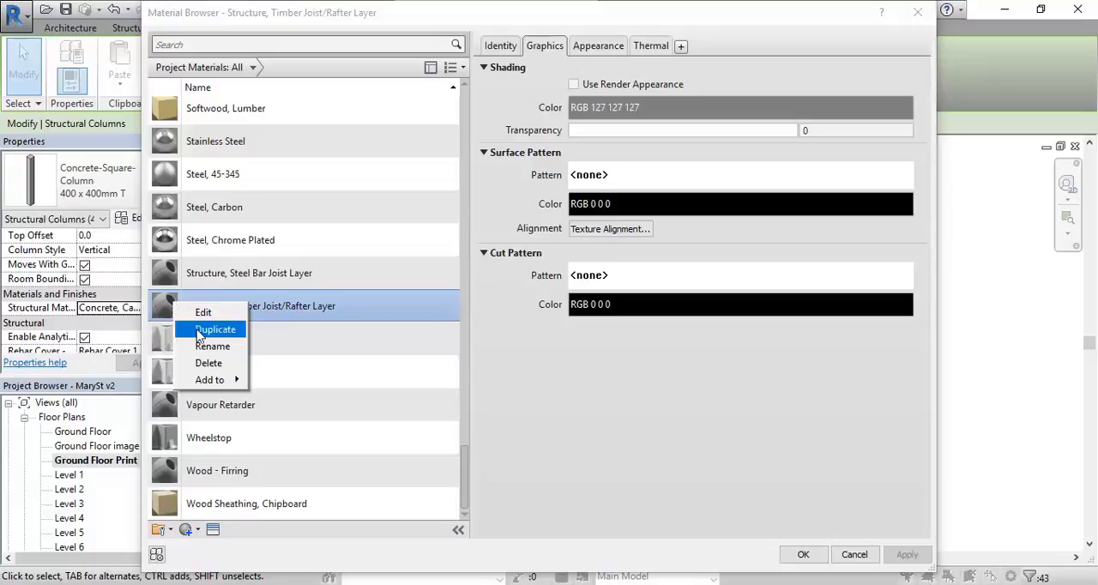
left_click(323, 310)
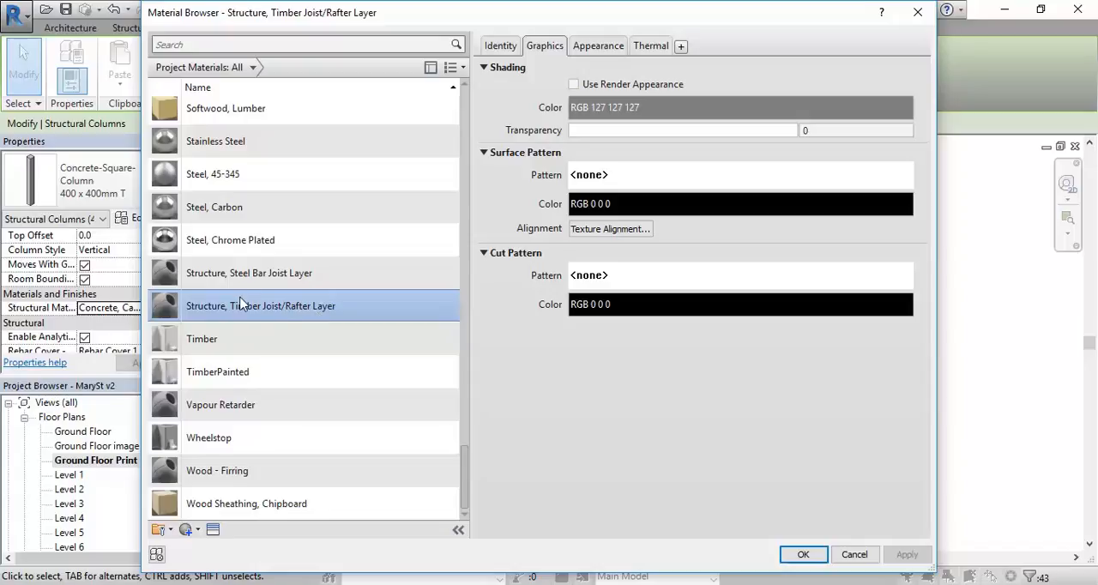
right_click(182, 313)
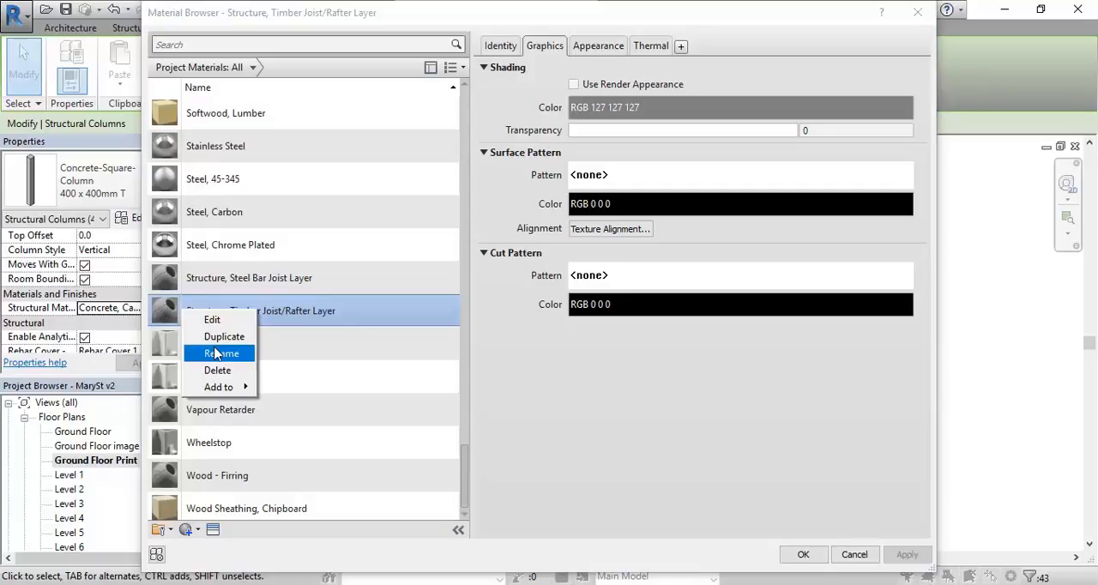
left_click(222, 339)
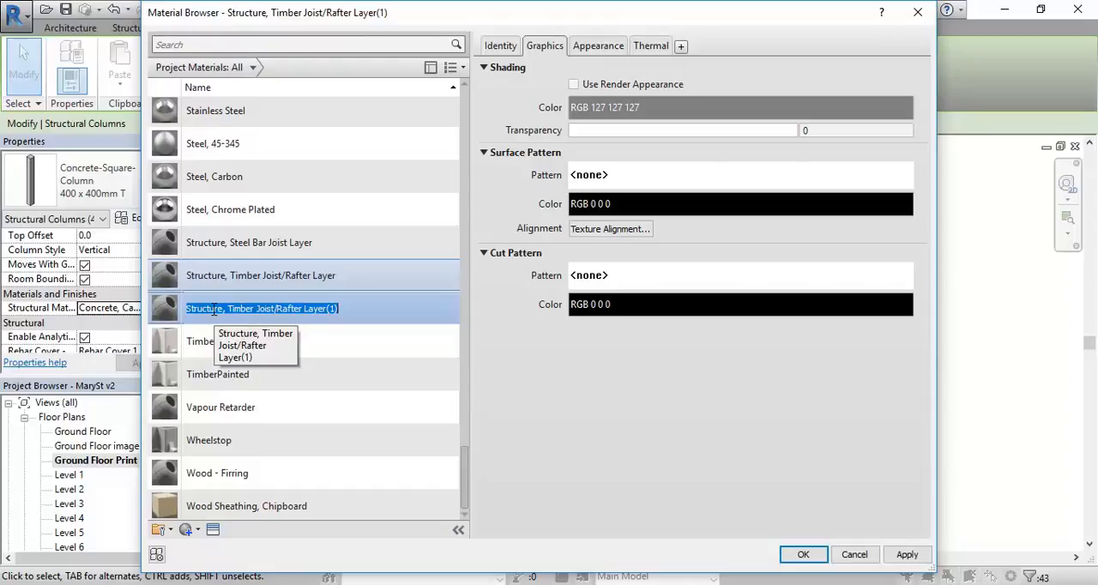
type("Timber")
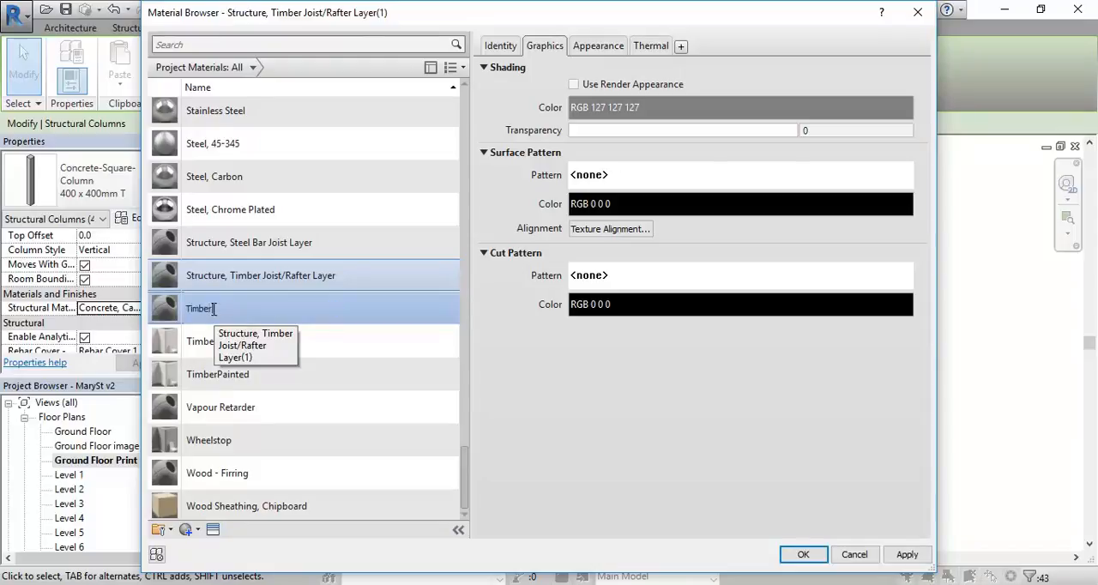
type(" Existing")
key("Return")
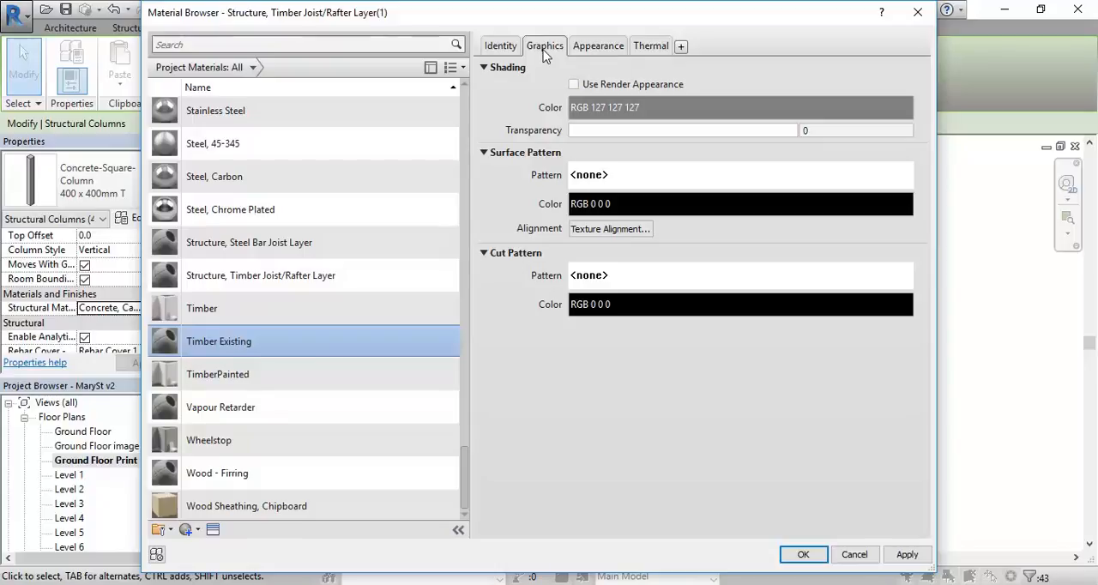
Step: Replace the appearance asset of Timber Existing with Birch - Natural Polished from the Wood category of the Appearance Library
left_click(597, 46)
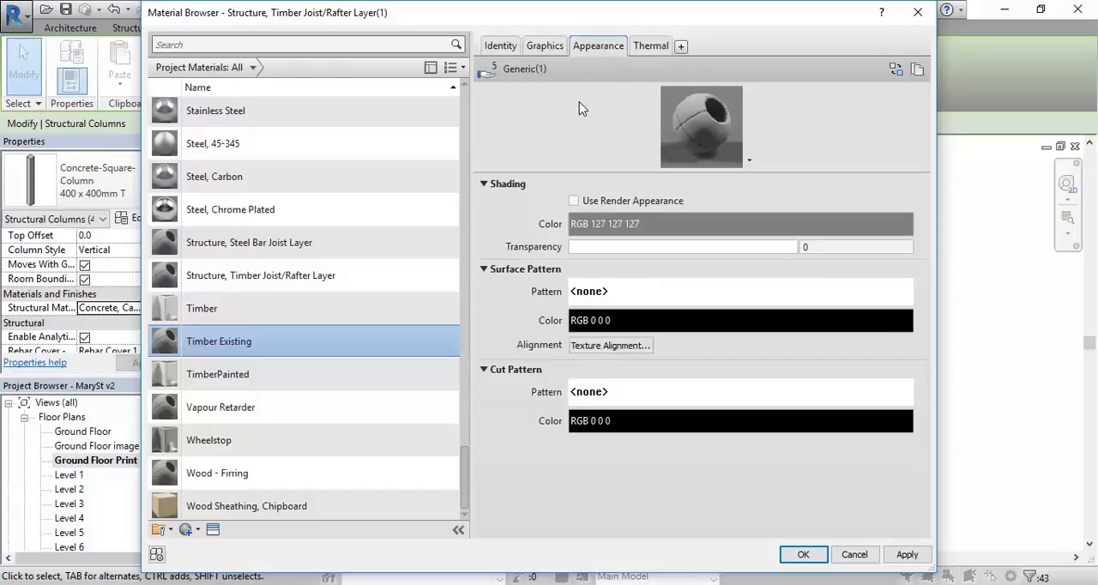
right_click(598, 50)
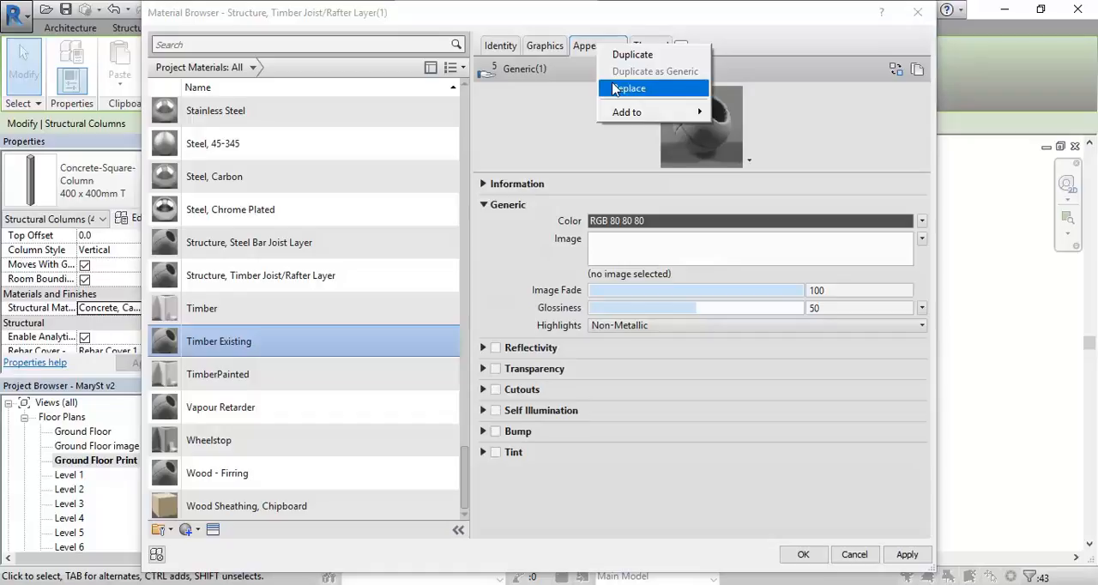
left_click(586, 46)
right_click(588, 47)
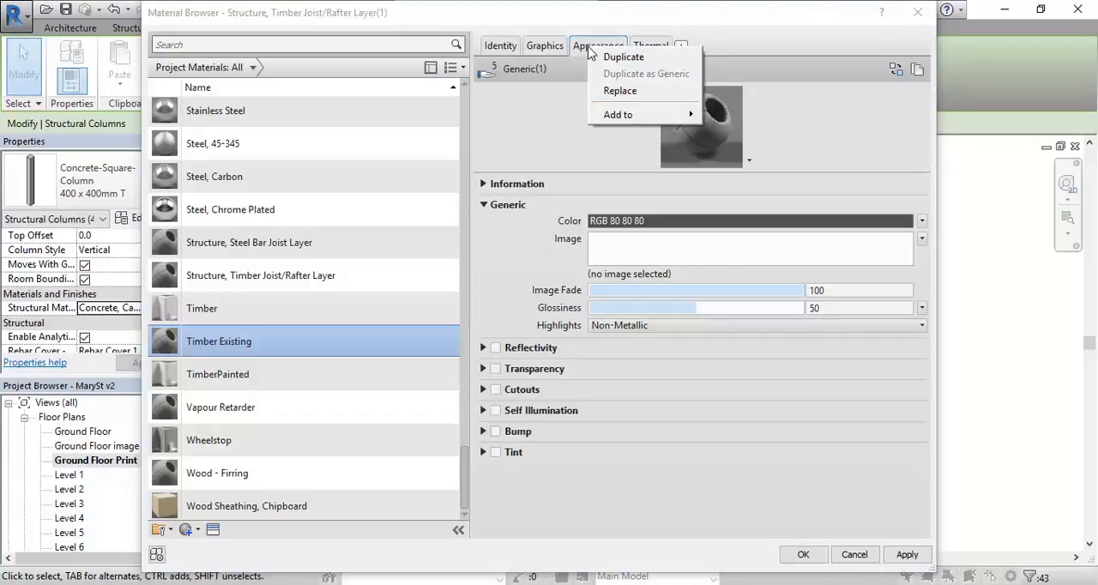
left_click(588, 48)
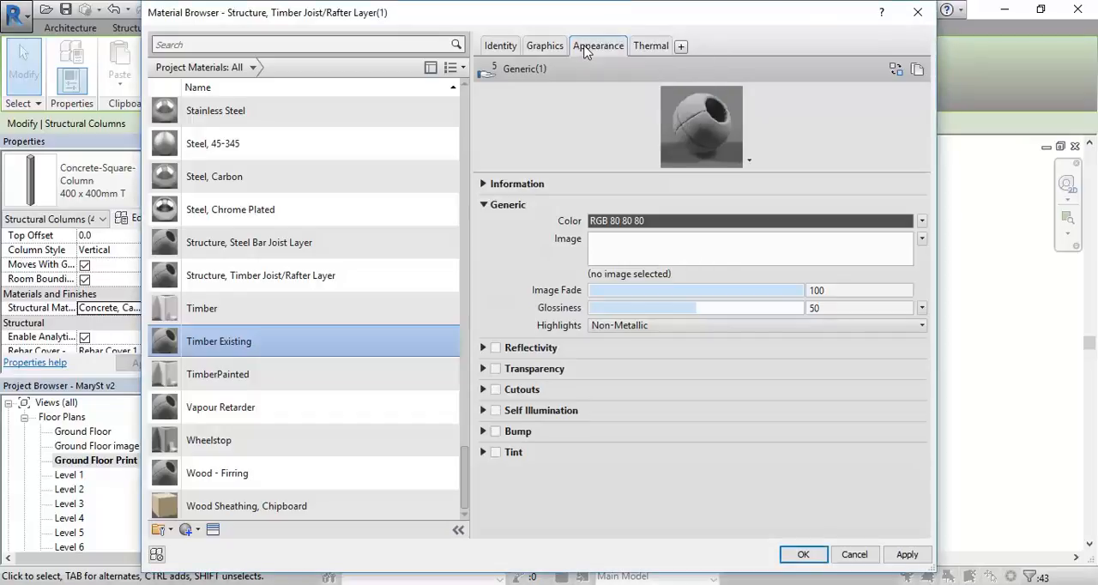
left_click(896, 70)
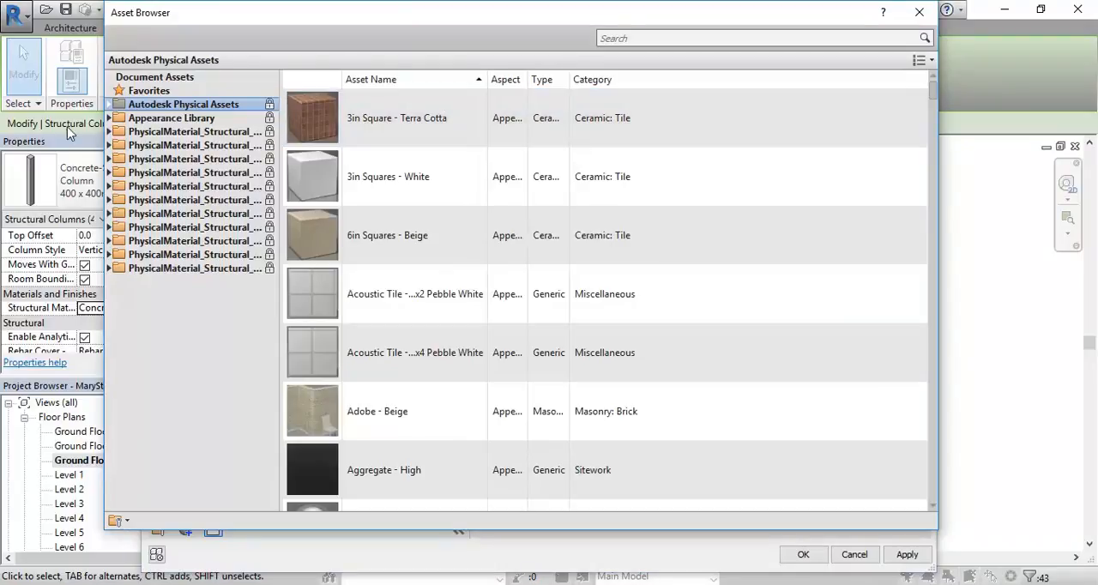
left_click(171, 120)
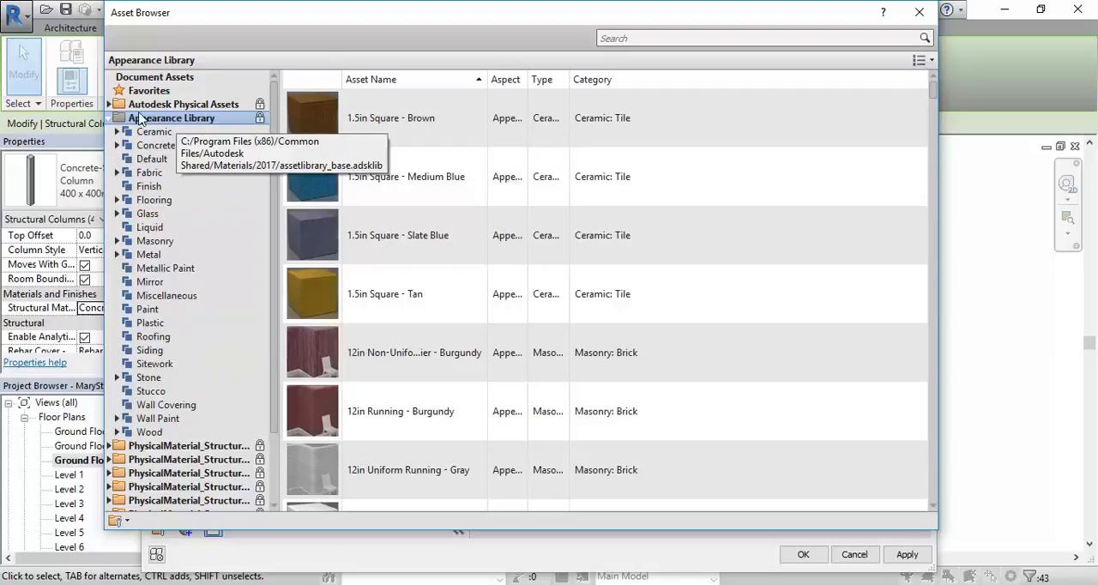
left_click(149, 432)
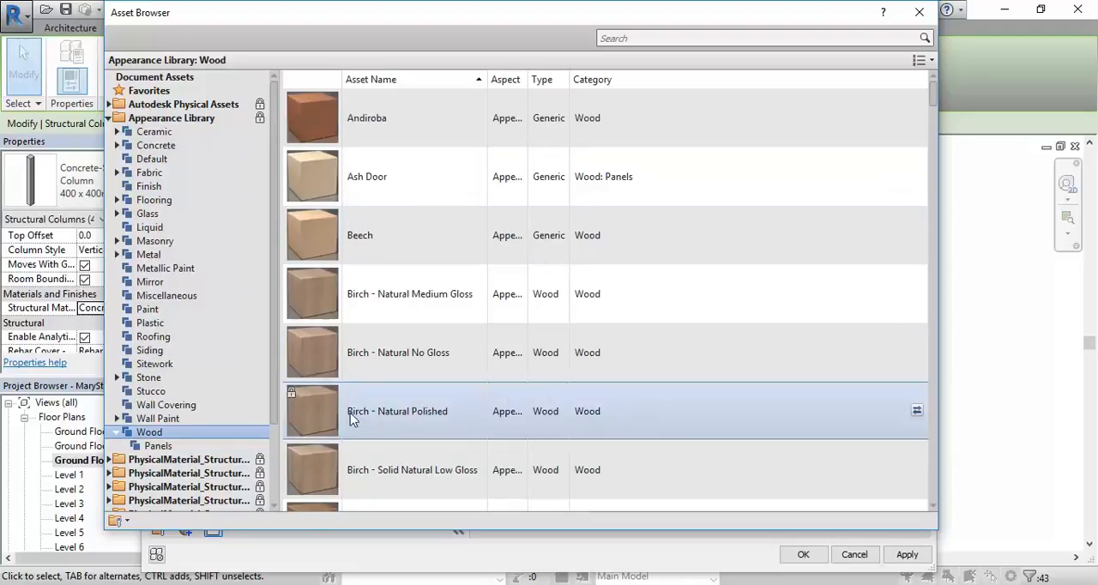
left_click(919, 12)
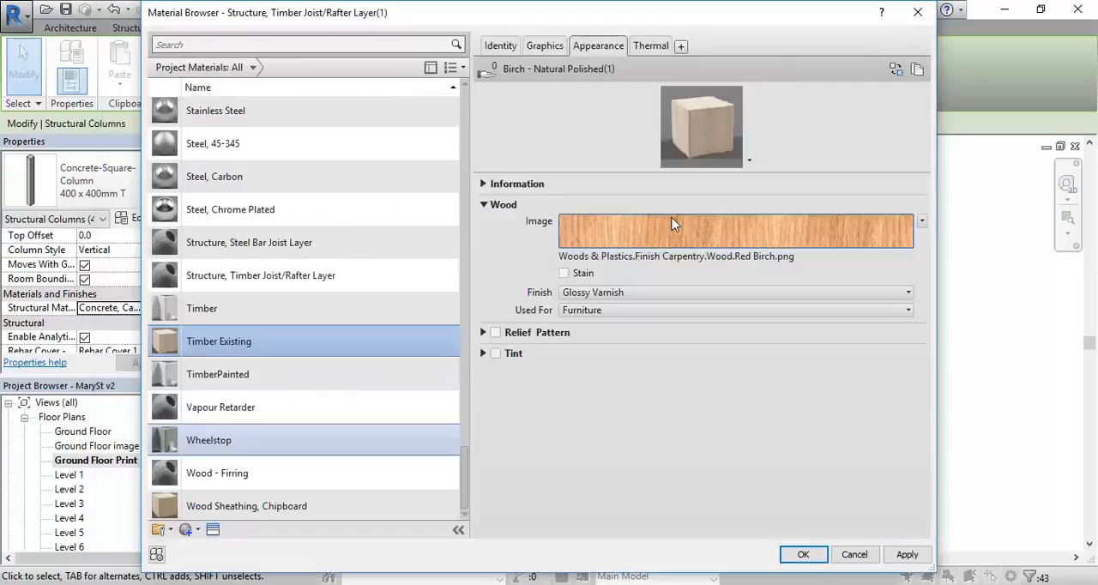
Step: Review the replacement appearance assets in the Wood category for Timber Existing, then close the Asset Browser
mouse_move(666, 250)
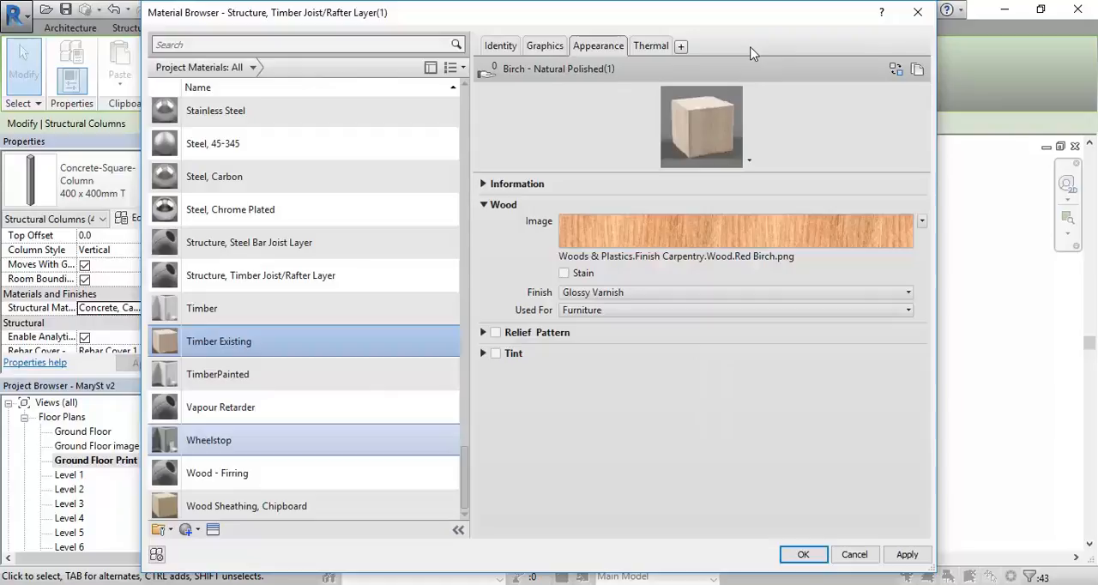
right_click(590, 47)
left_click(616, 91)
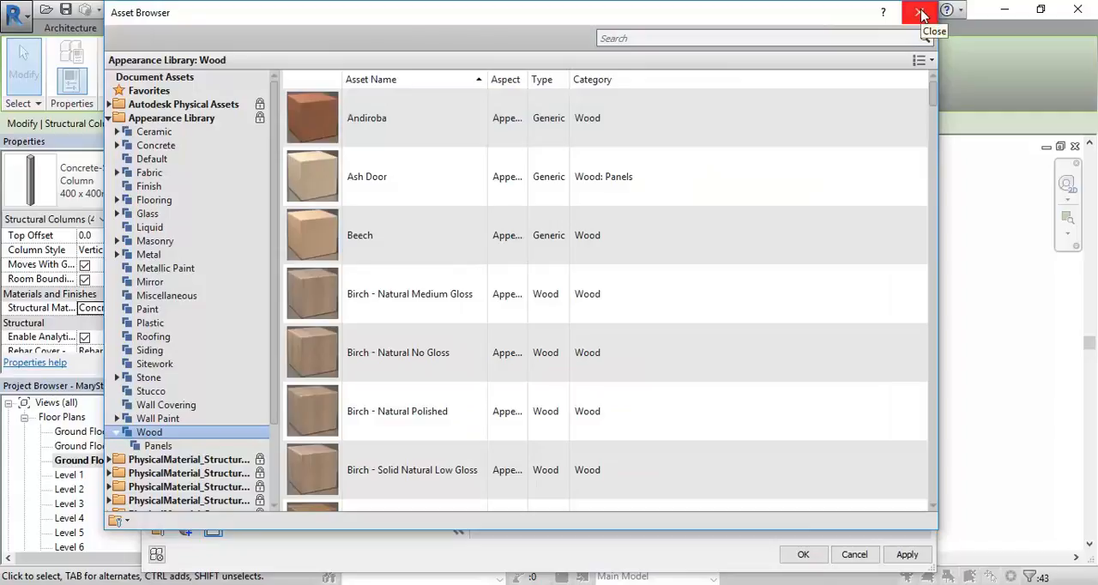
left_click_drag(421, 22, 427, 41)
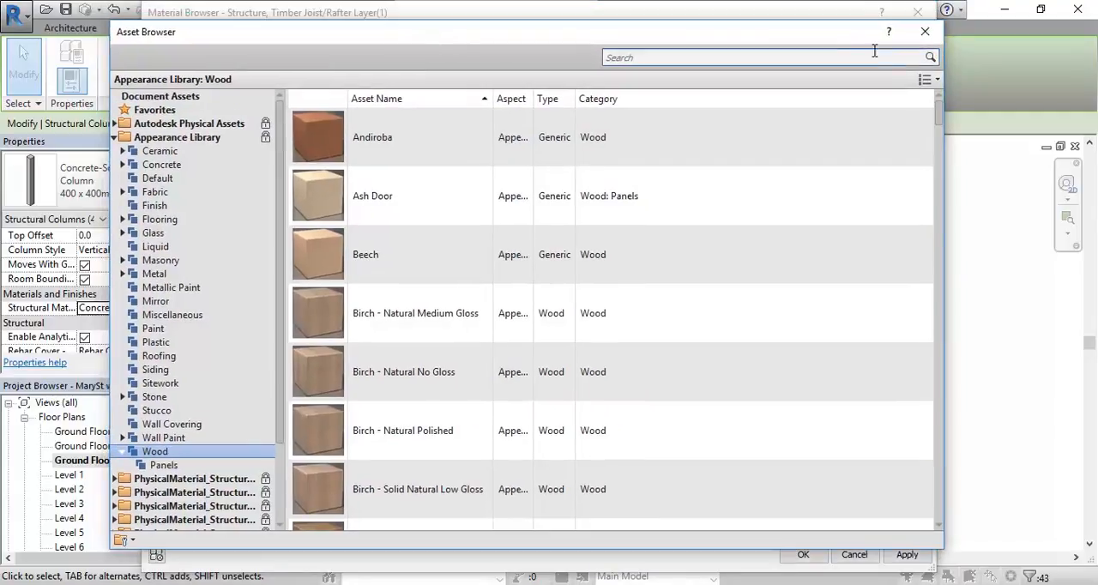
left_click(924, 32)
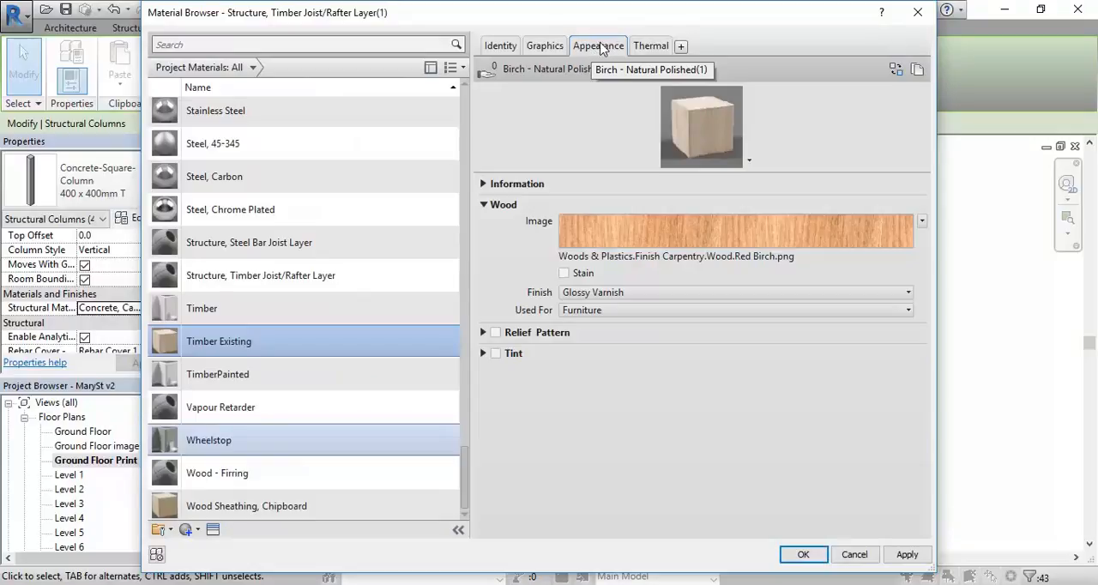
Step: Set Timber Existing to use its render appearance for shading and a Solid fill cut pattern, and apply it to the selected columns
left_click(542, 51)
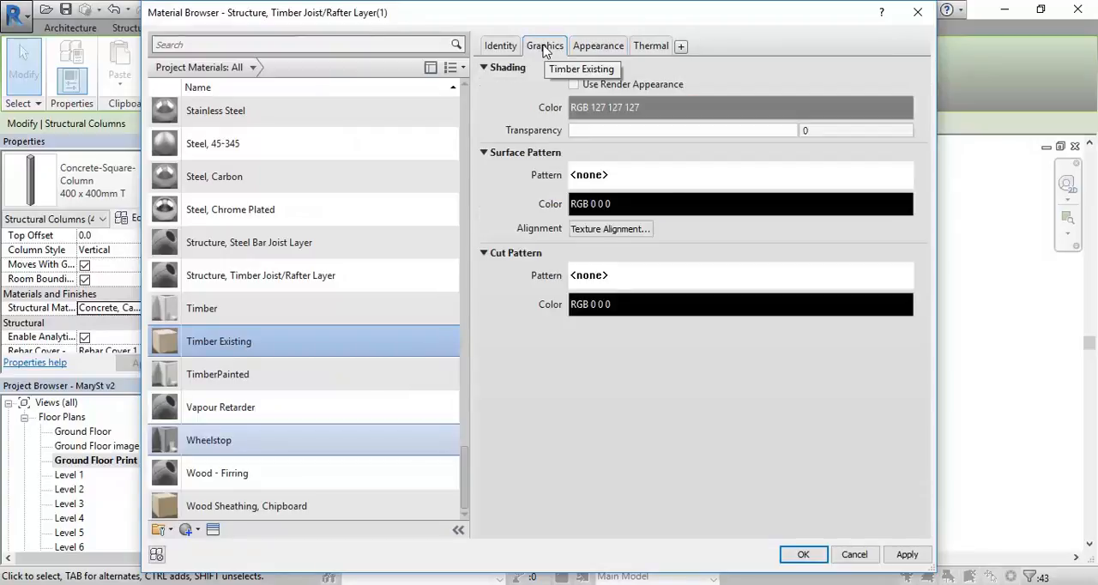
left_click(574, 88)
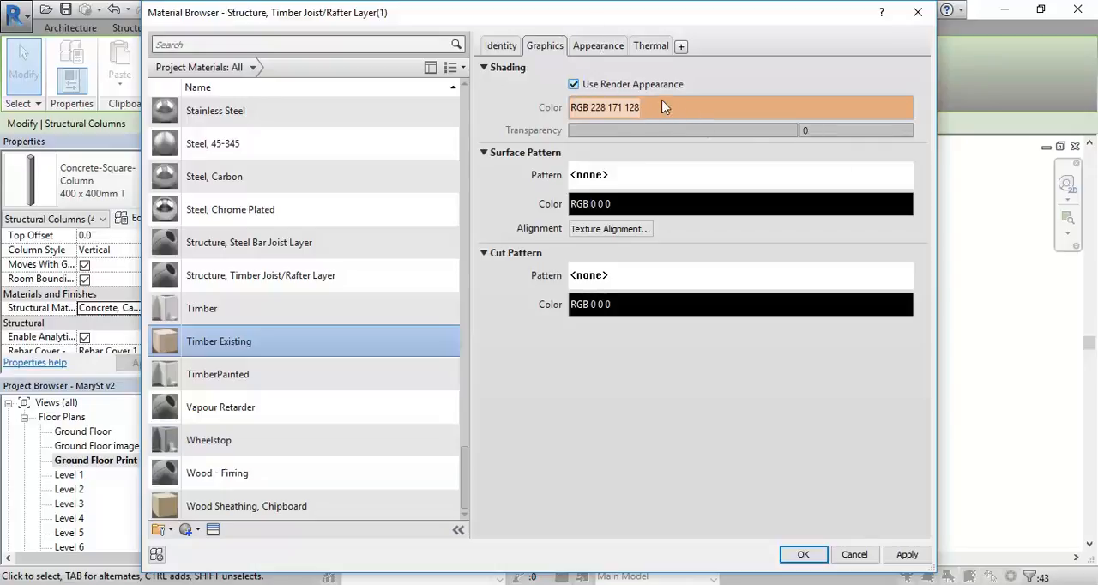
left_click(597, 278)
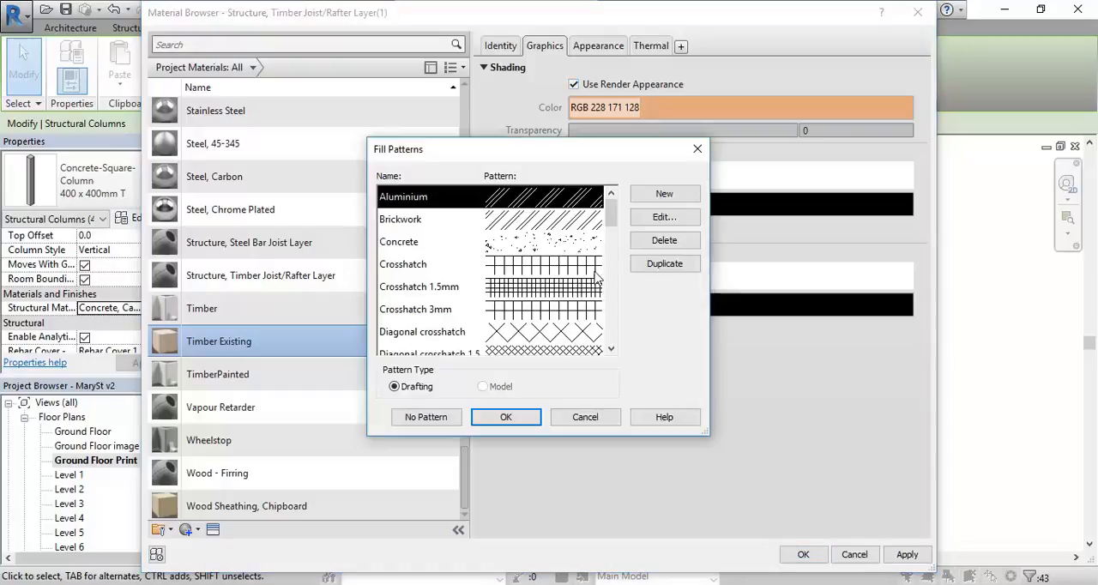
left_click_drag(612, 214, 612, 316)
left_click(429, 243)
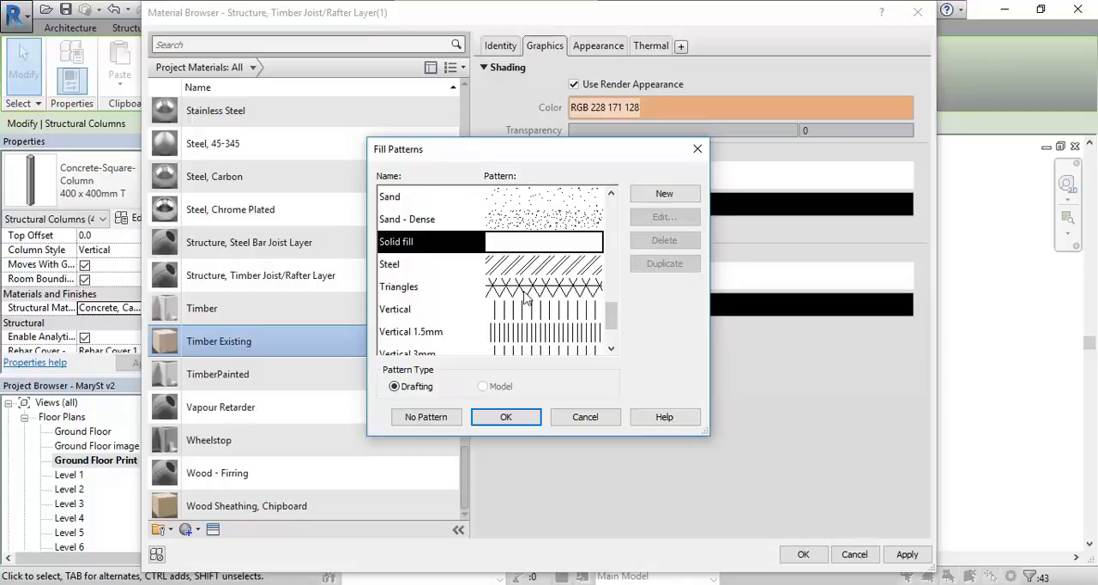
left_click(505, 417)
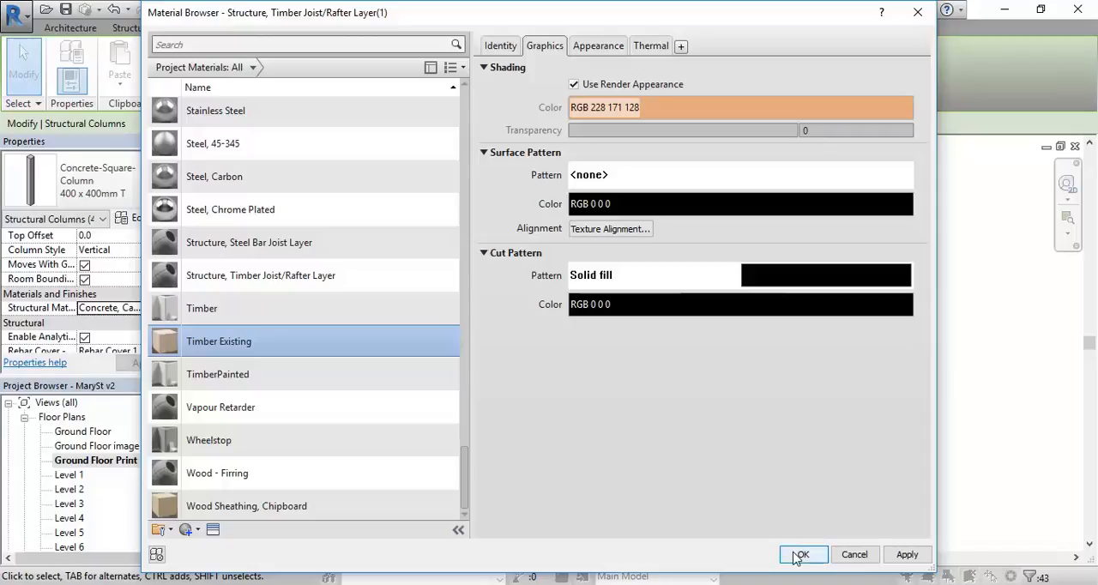
left_click(800, 555)
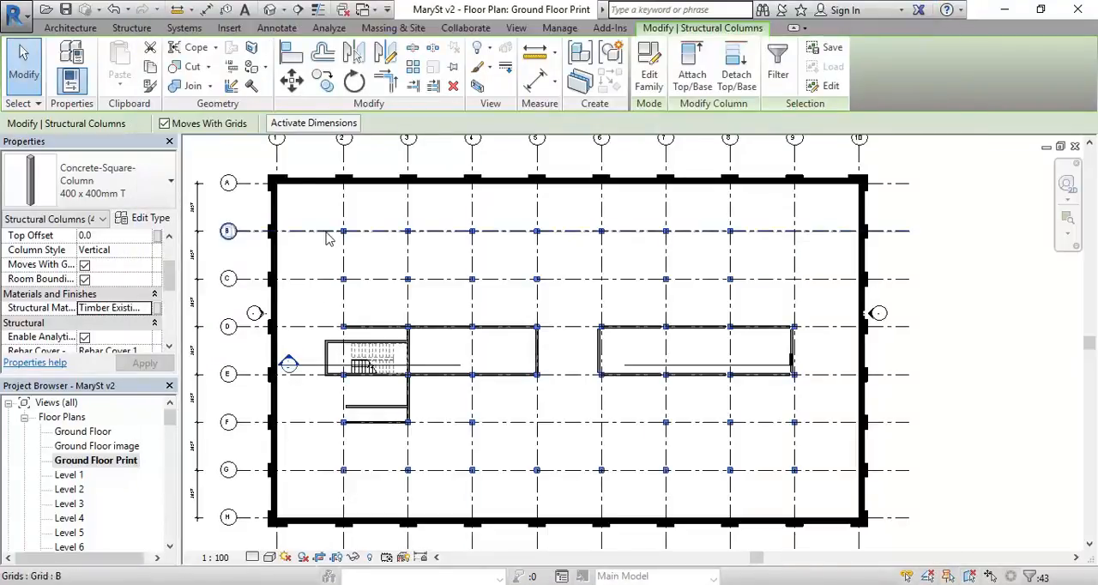
Step: Examine the cut fill of the structural columns in the Ground Floor Print plan, close up and across the whole grid
scroll(311, 196, "up", 6)
left_click(395, 301)
middle_click_drag(509, 368, 495, 233)
scroll(487, 276, "up", 3)
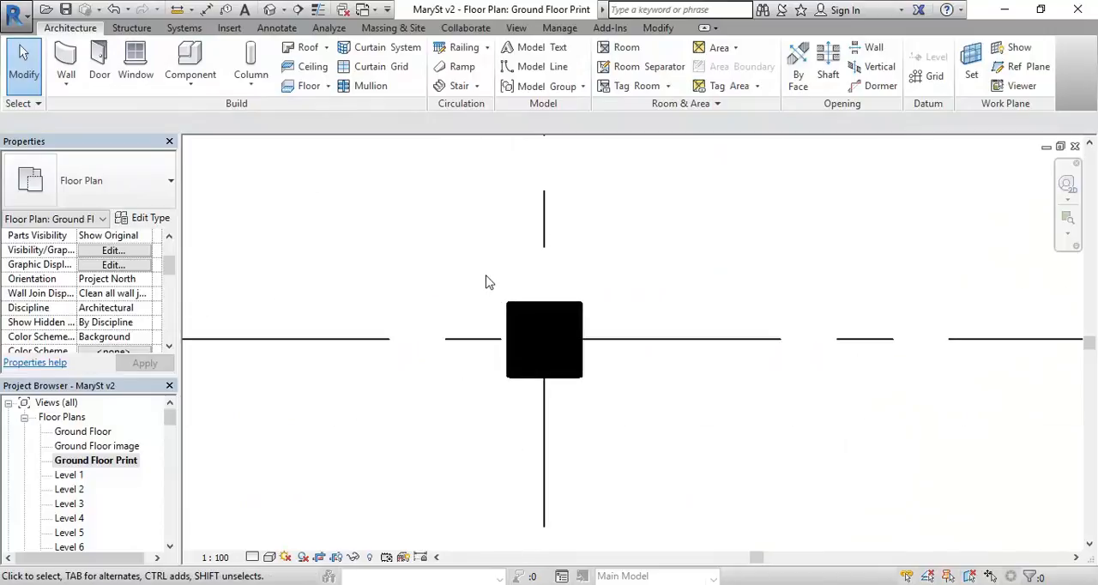
scroll(487, 284, "down", 5)
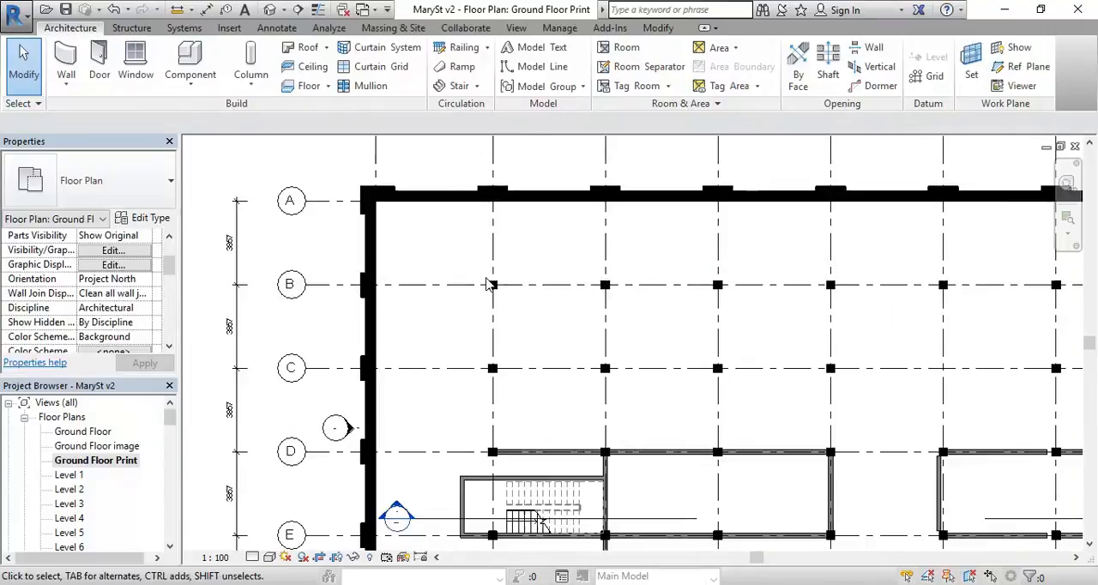
scroll(506, 309, "down", 3)
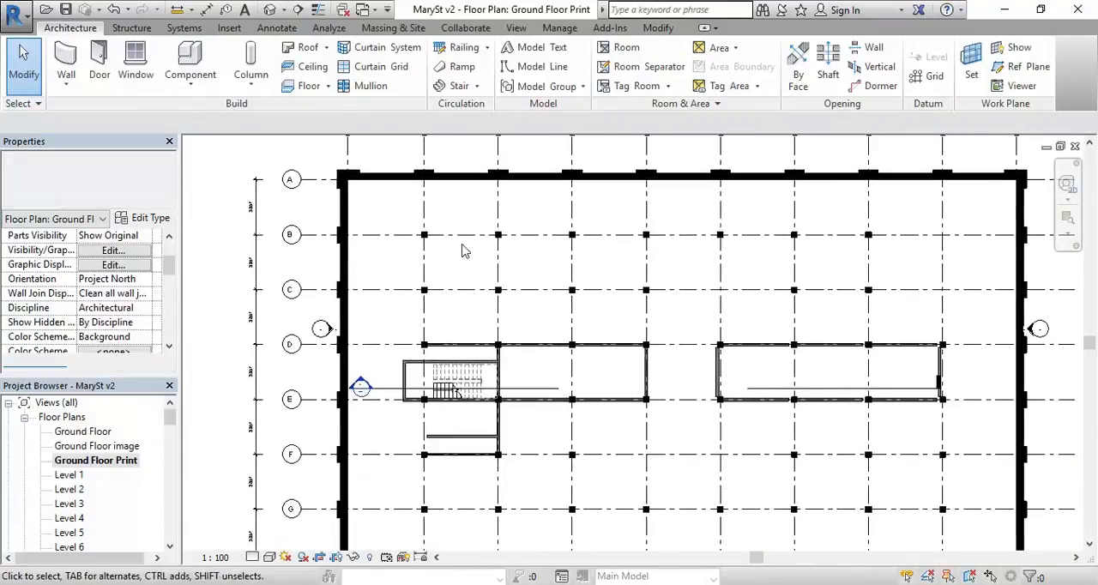
scroll(360, 387, "down", 1)
middle_click_drag(392, 374, 389, 349)
Step: Open the SB1 3D view and inspect the timber shading at the base of a column
left_click_drag(164, 420, 168, 448)
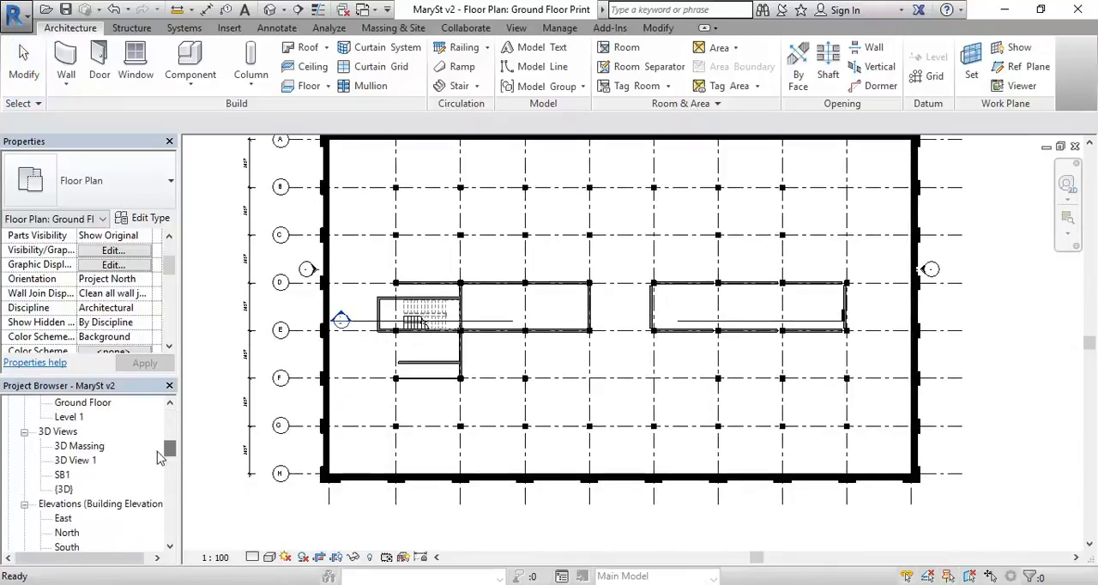
double_click(62, 474)
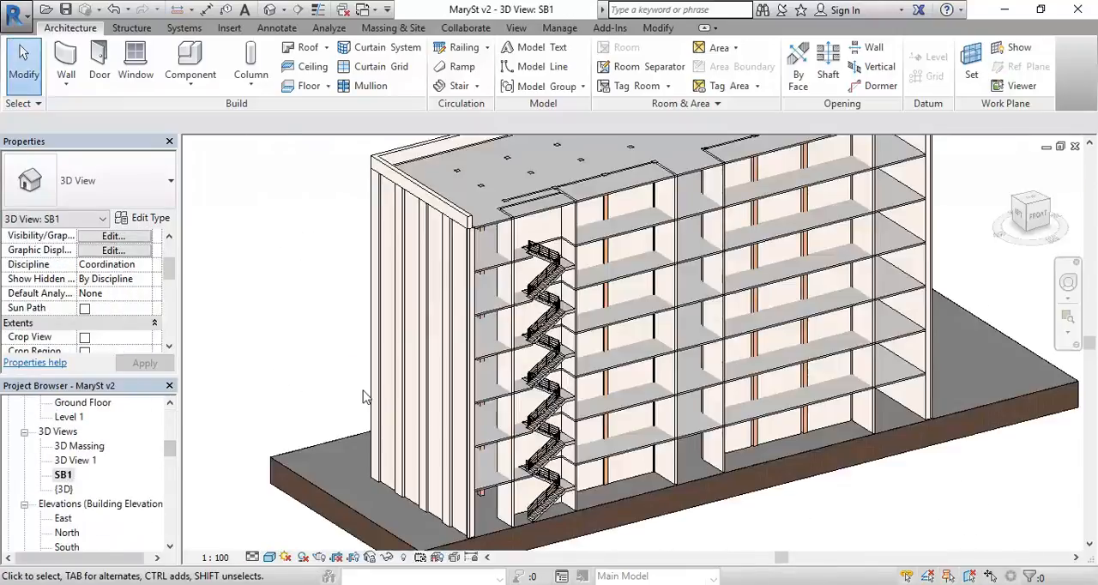
scroll(348, 392, "up", 3)
scroll(431, 444, "up", 2)
scroll(431, 444, "up", 6)
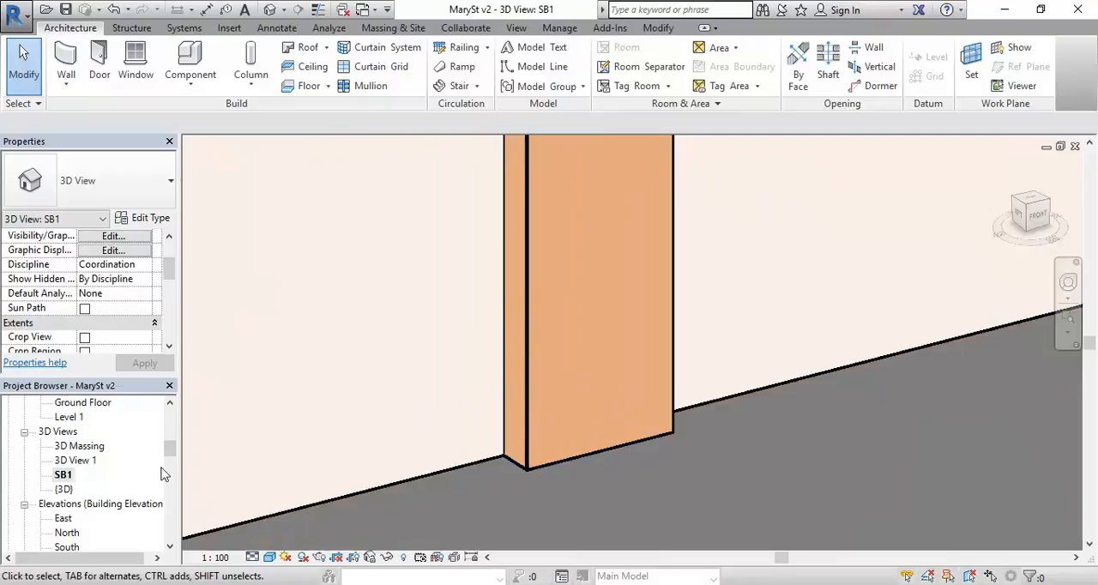
Step: Return to the Ground Floor Print plan and check a column's solid fill up close and at full plan extent
left_click_drag(169, 447, 171, 416)
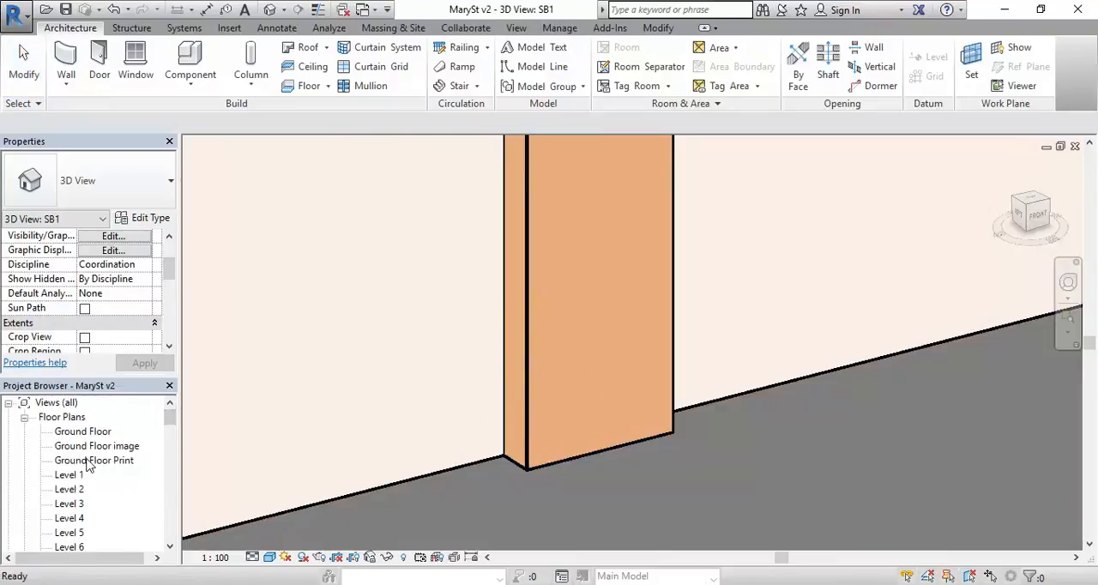
double_click(82, 460)
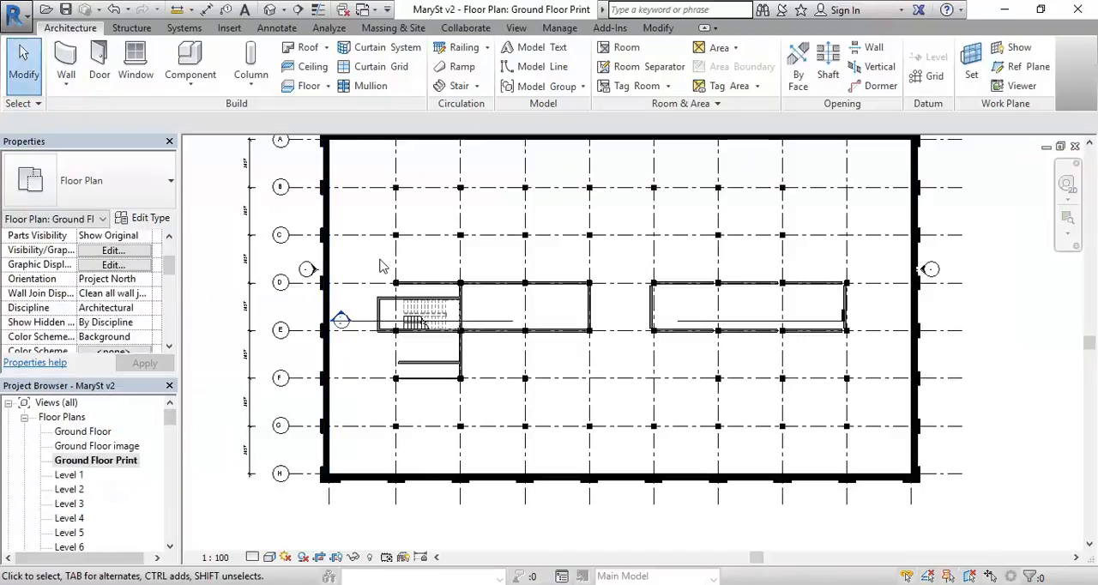
scroll(383, 266, "up", 10)
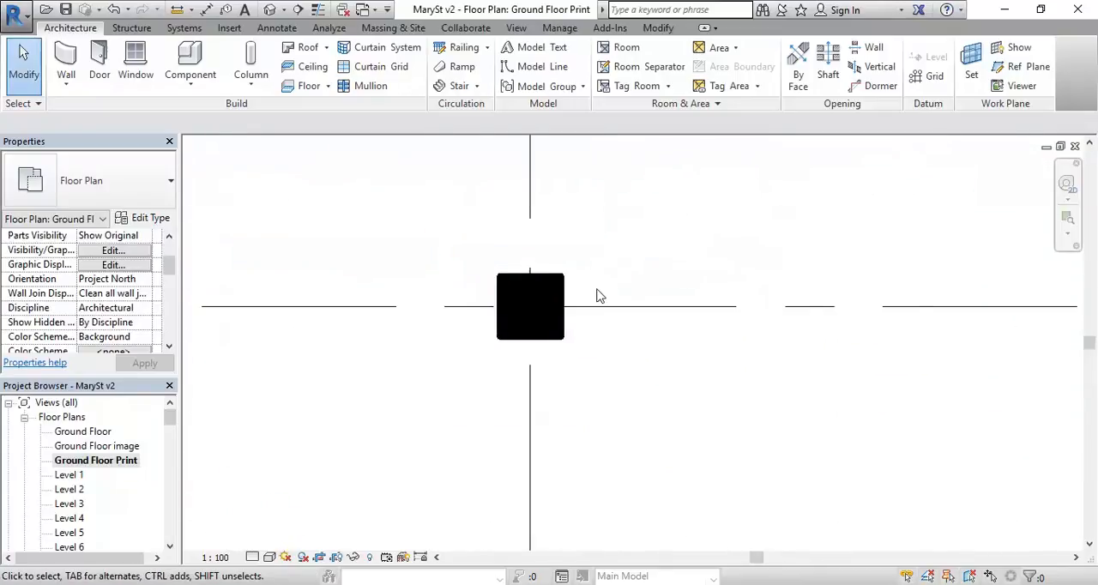
scroll(564, 289, "up", 3)
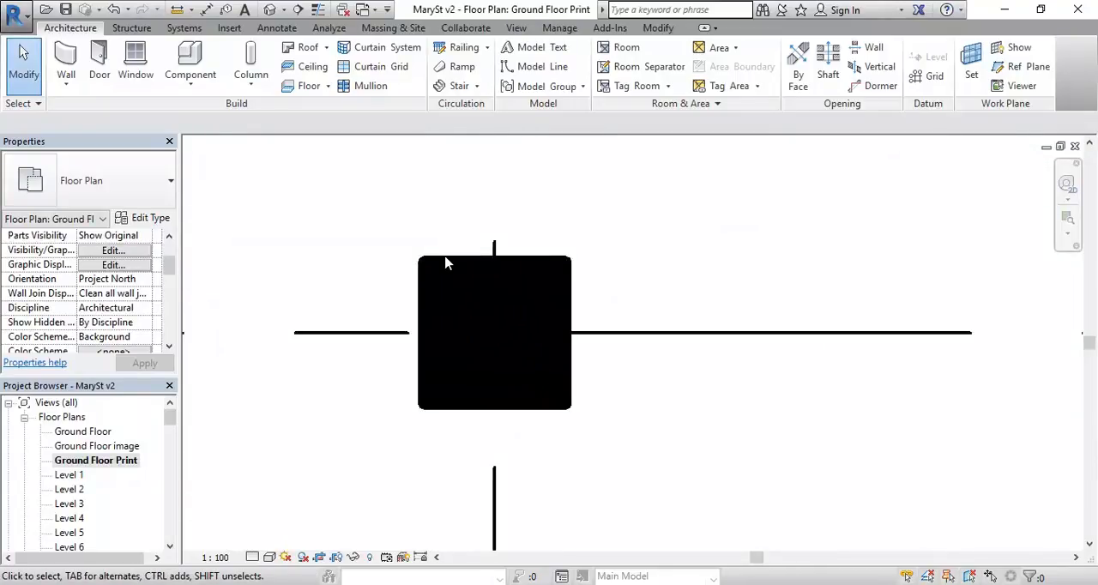
scroll(397, 234, "down", 3)
scroll(397, 234, "down", 10)
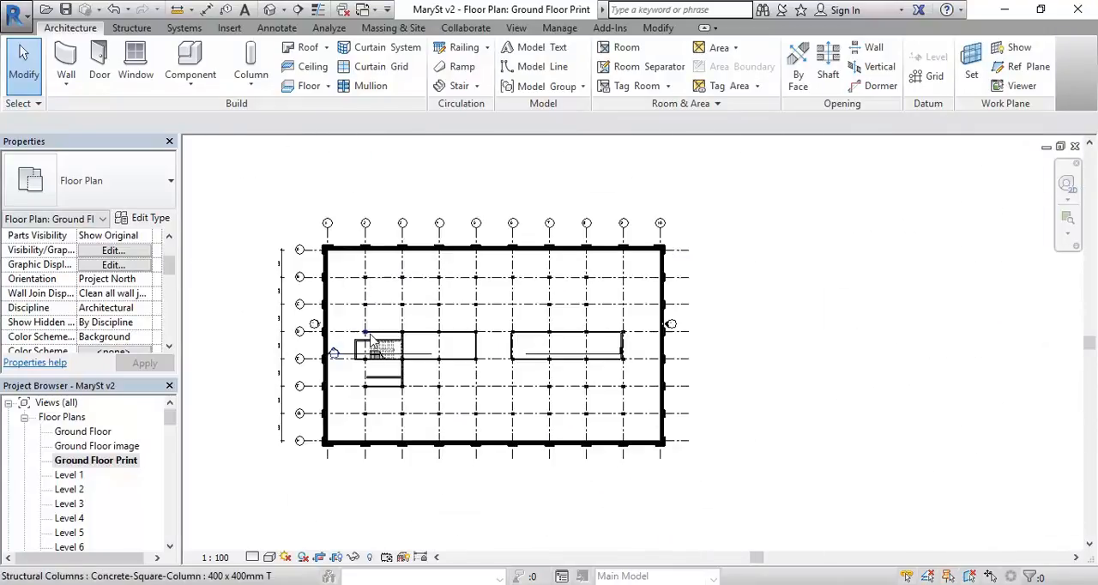
scroll(371, 341, "up", 1)
scroll(412, 326, "up", 1)
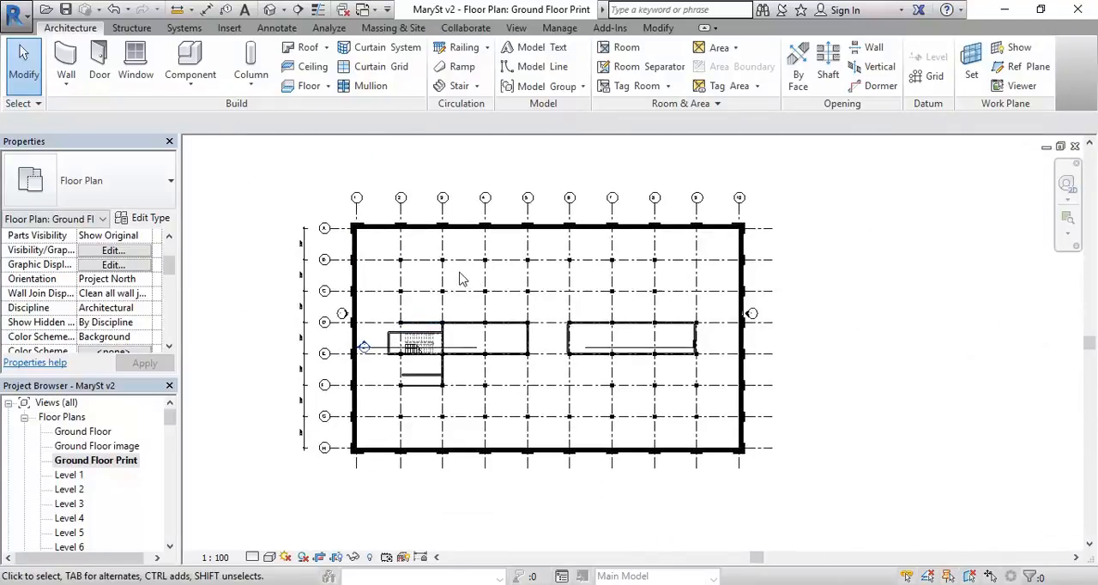
left_click_drag(170, 418, 166, 473)
left_click(57, 504)
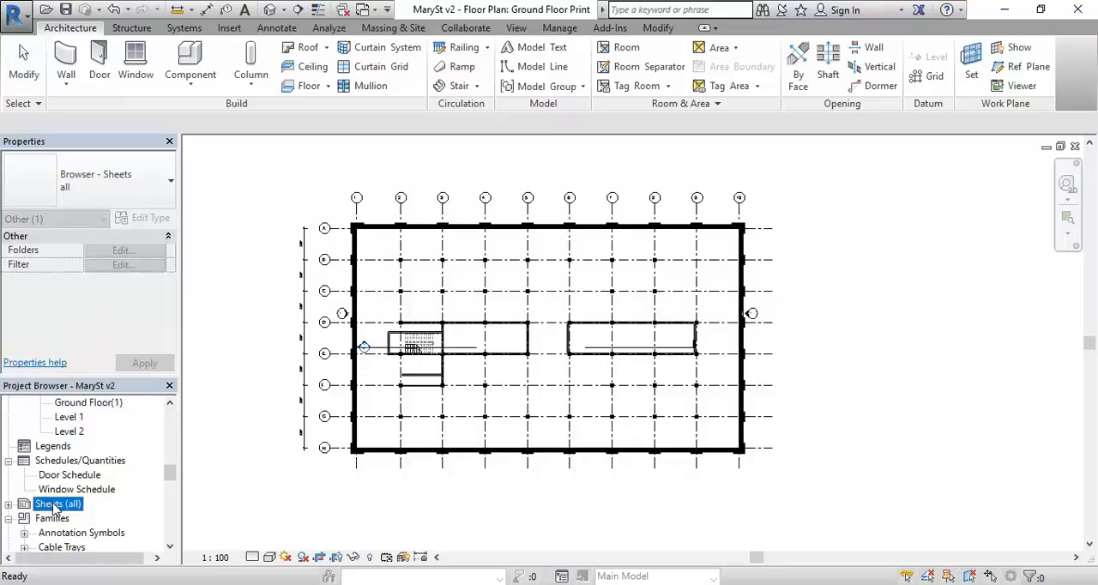
right_click(54, 508)
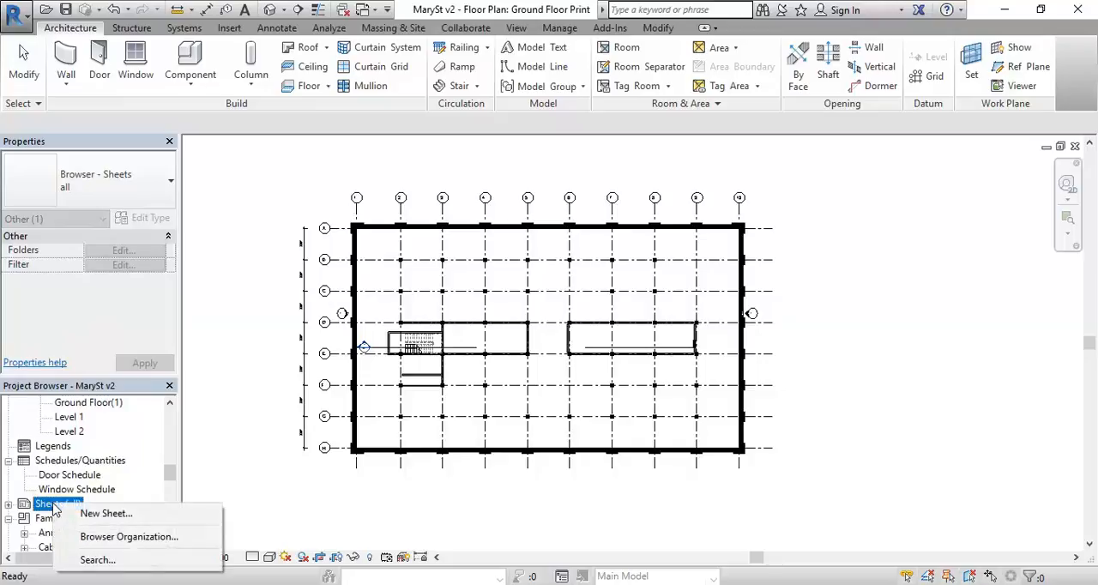
left_click(106, 513)
left_click(656, 367)
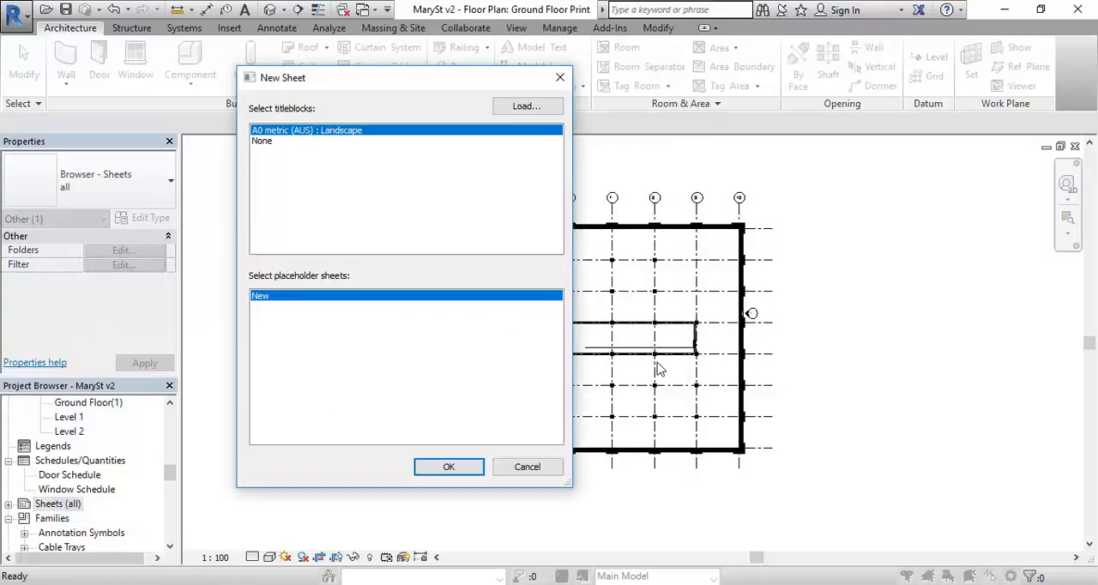
left_click_drag(404, 80, 430, 103)
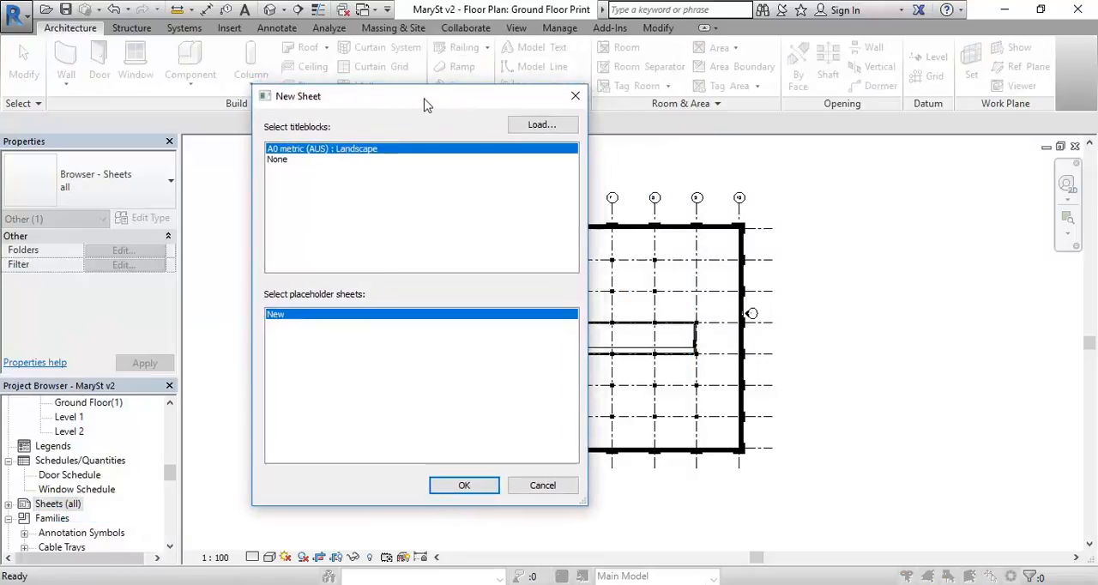
left_click(522, 124)
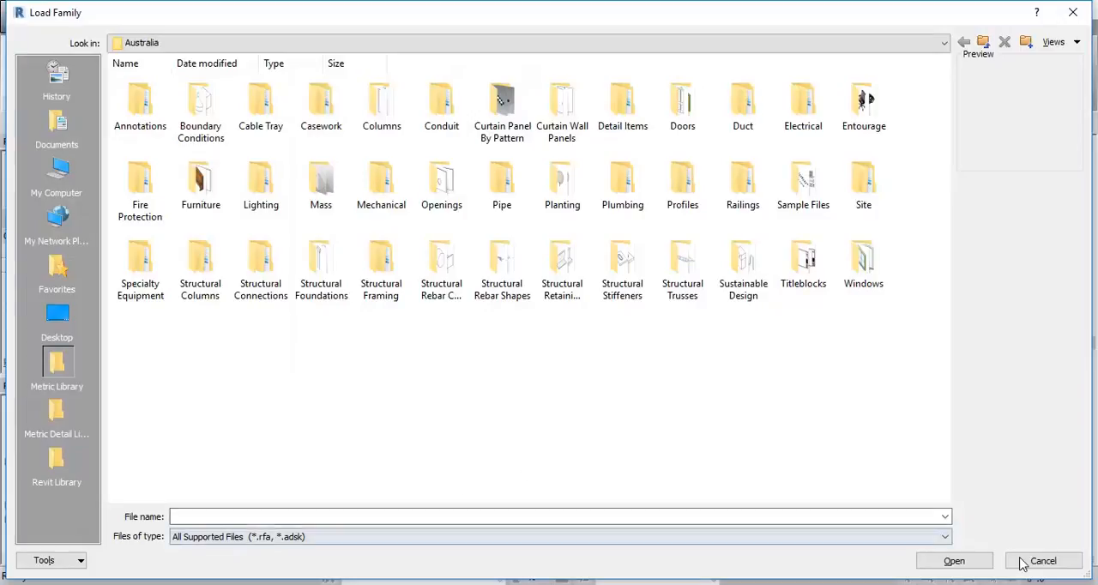
left_click(1057, 561)
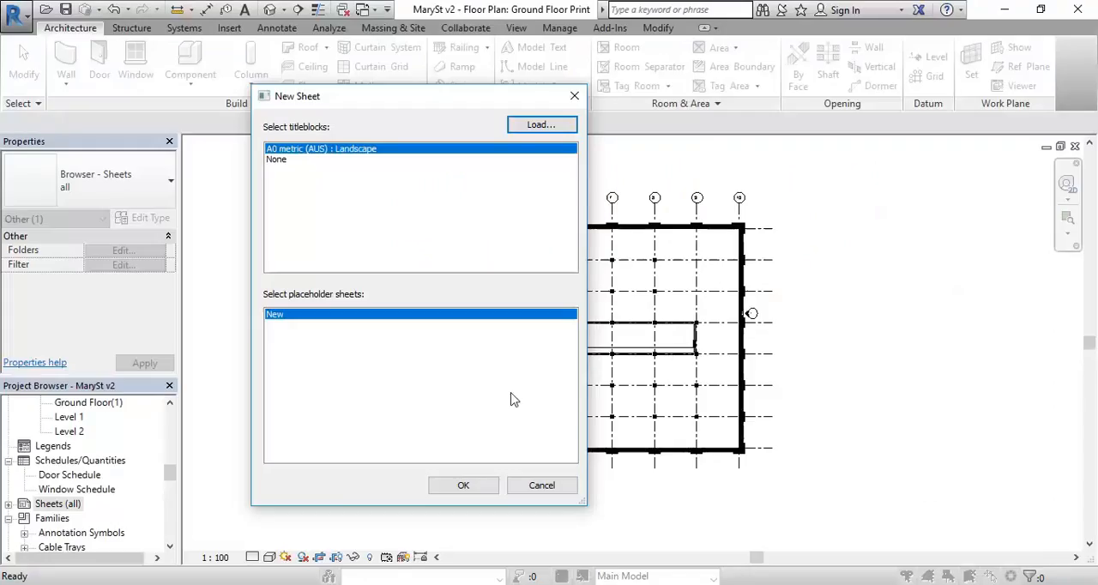
left_click(541, 484)
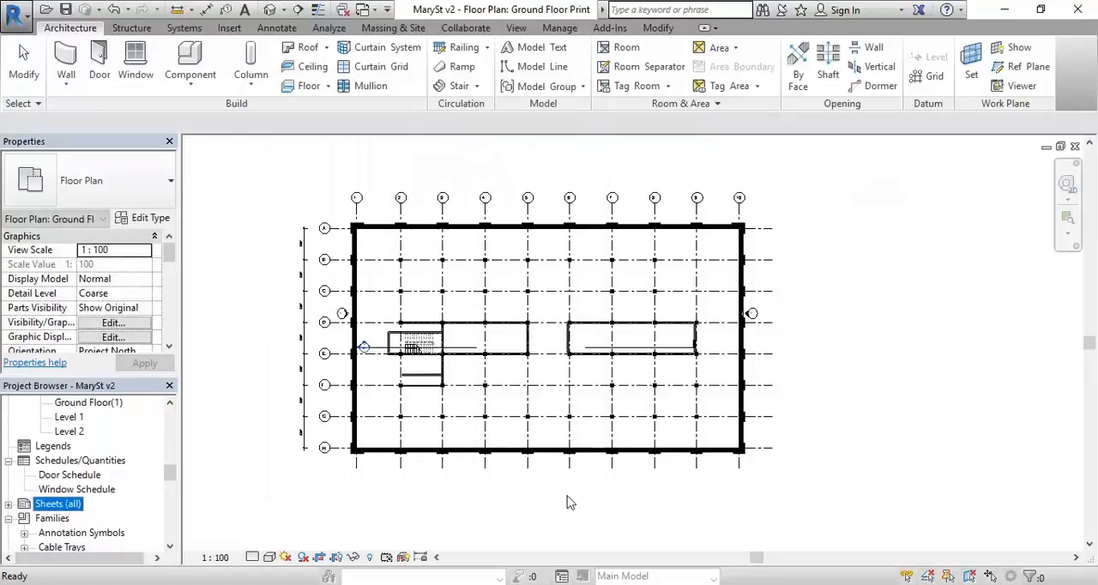
Step: Start a new sheet and look on the StudentResources (P:) drive for a title block family to load
right_click(53, 511)
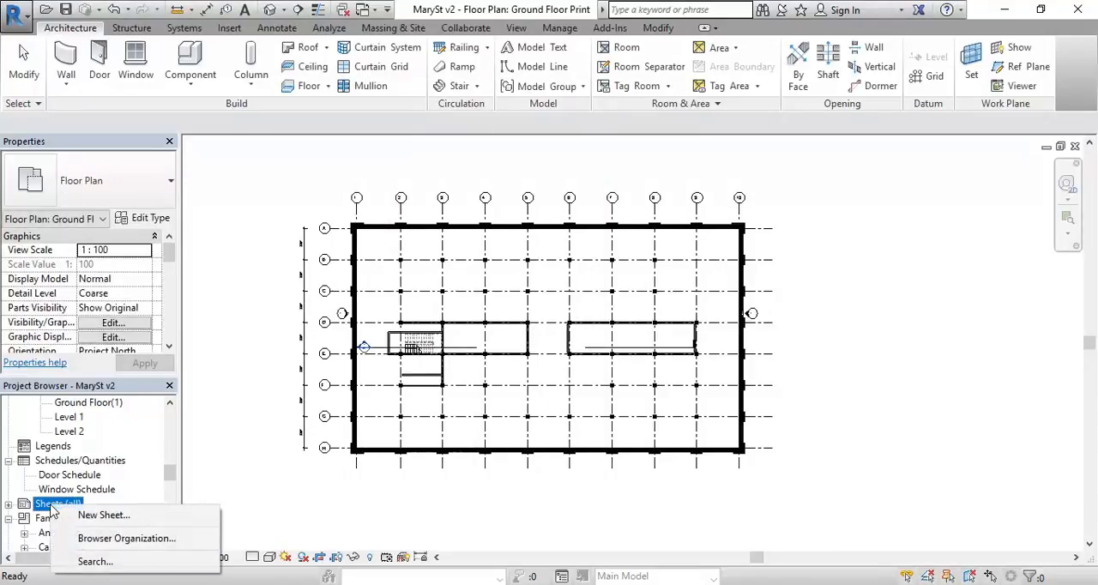
left_click(104, 517)
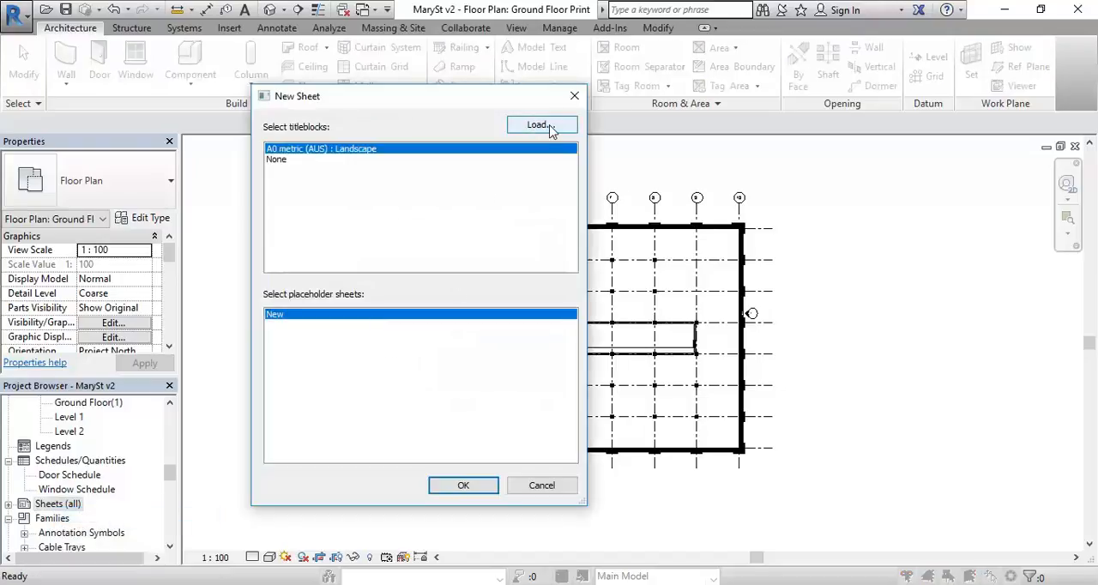
left_click(547, 126)
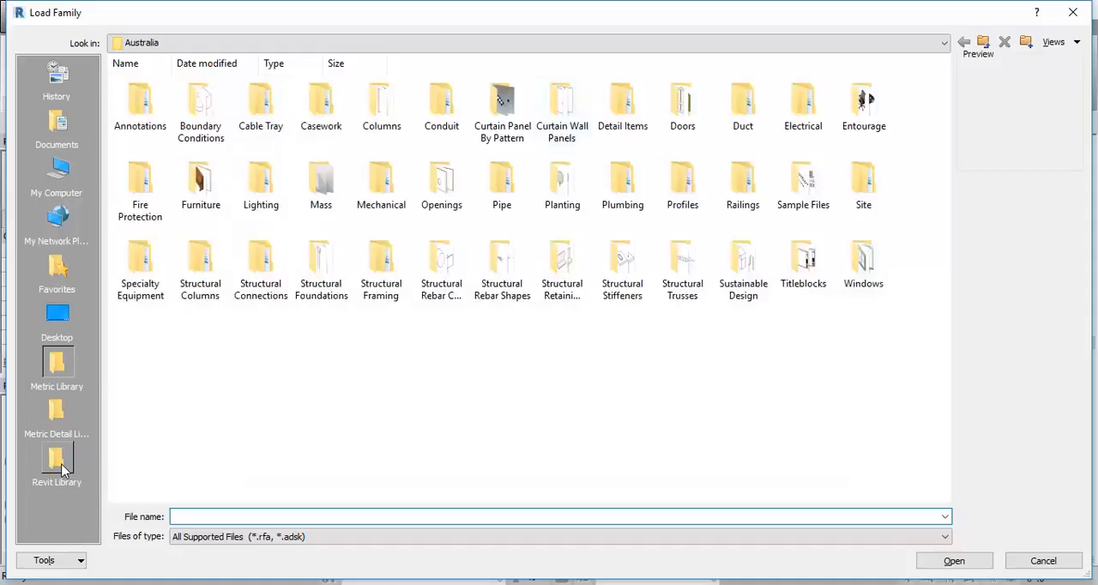
left_click(272, 43)
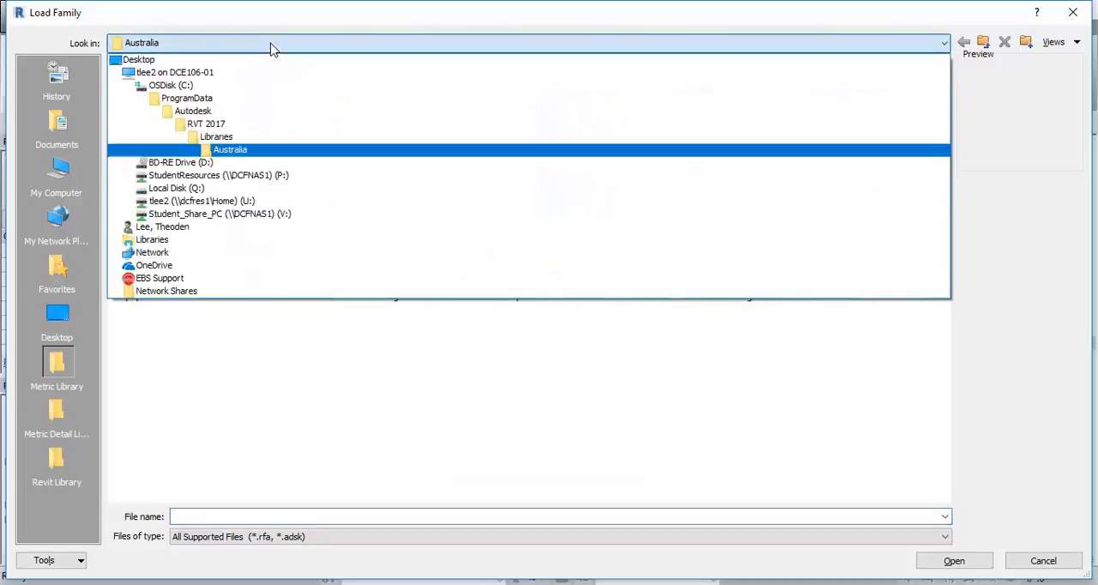
left_click(239, 176)
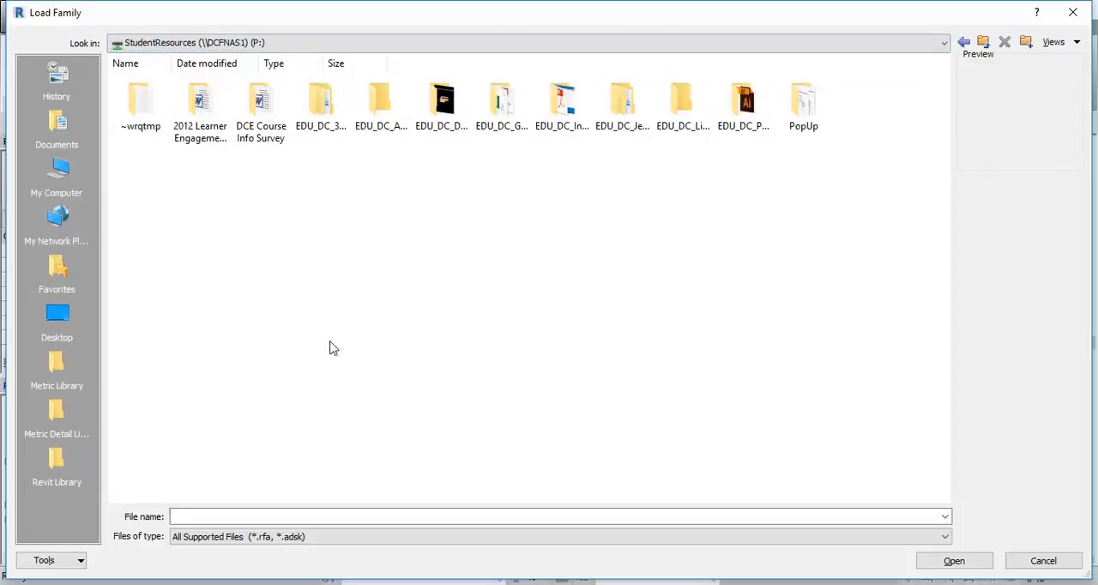
Step: Browse to the Titleblocks folder of the Australian metric family library
left_click(57, 366)
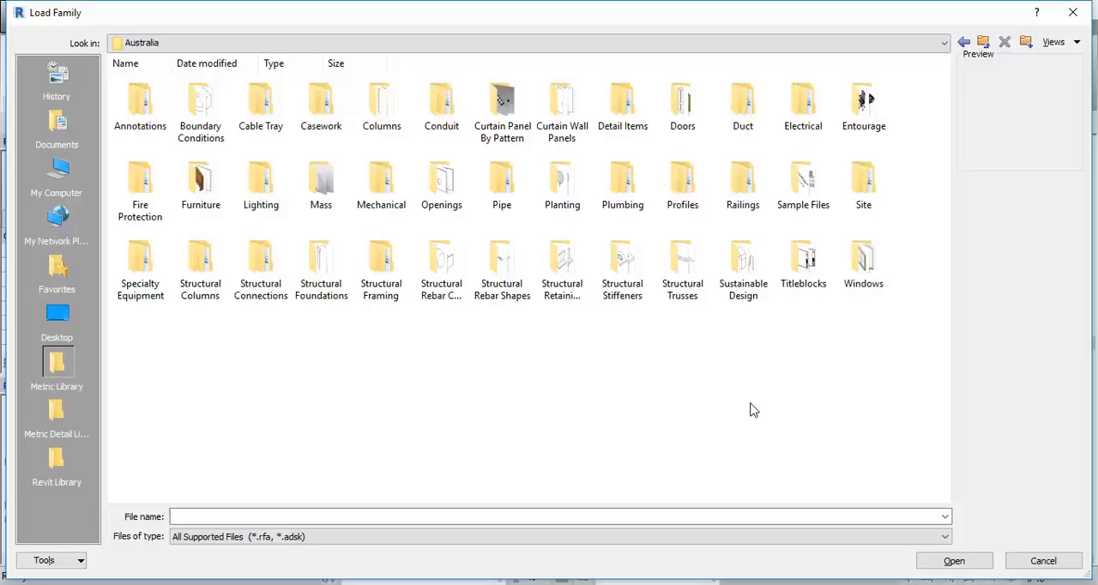
double_click(810, 272)
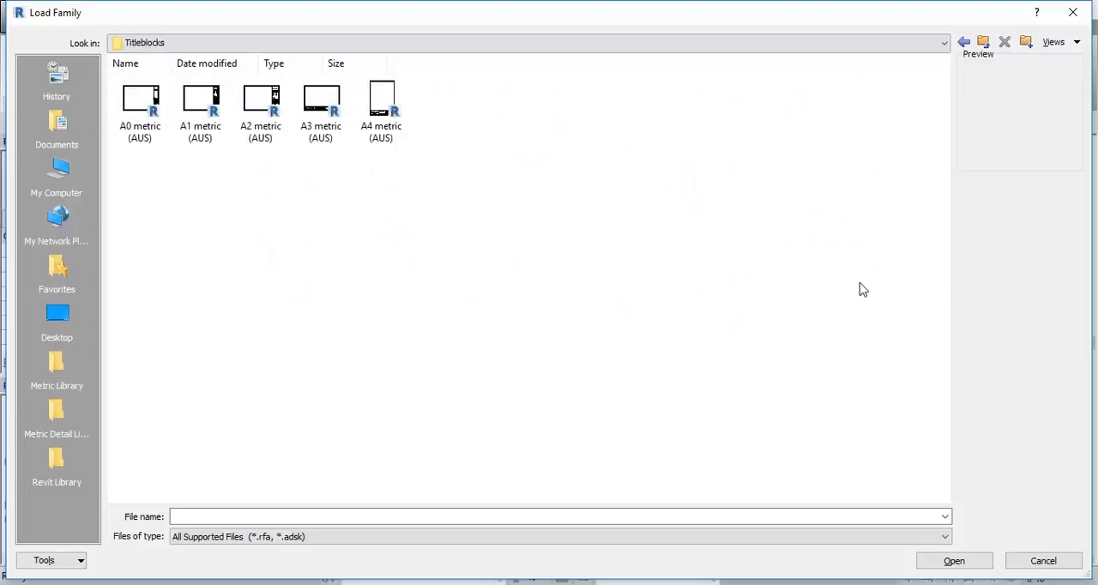
left_click(201, 110)
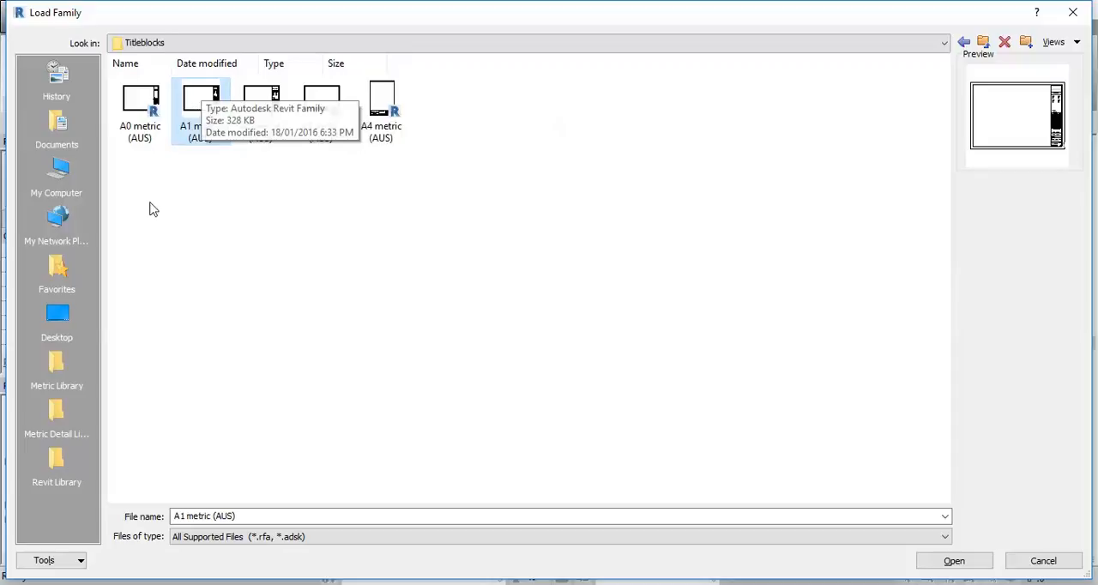
left_click(56, 364)
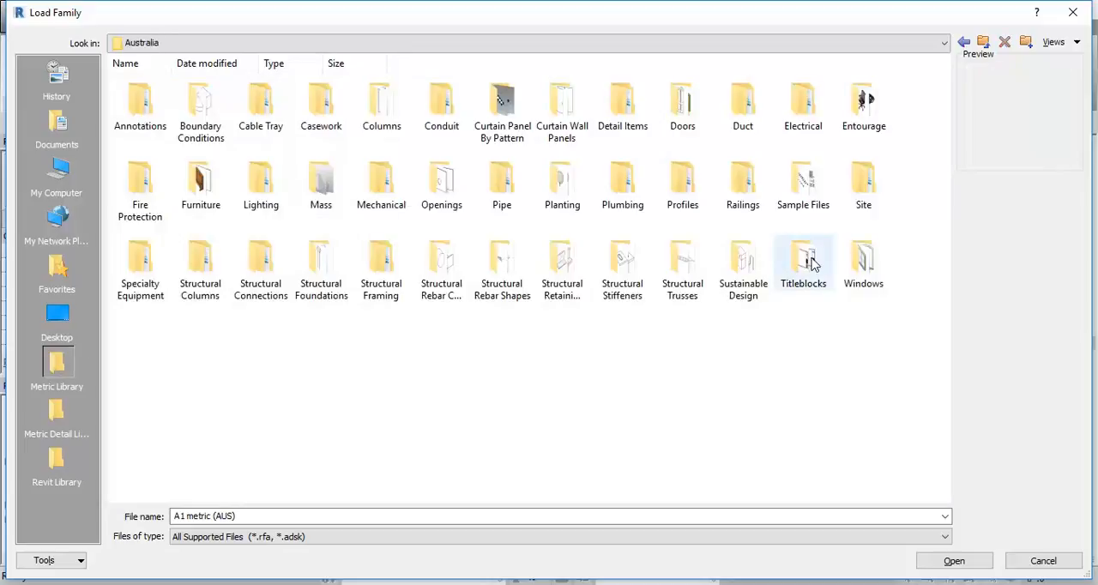
double_click(809, 263)
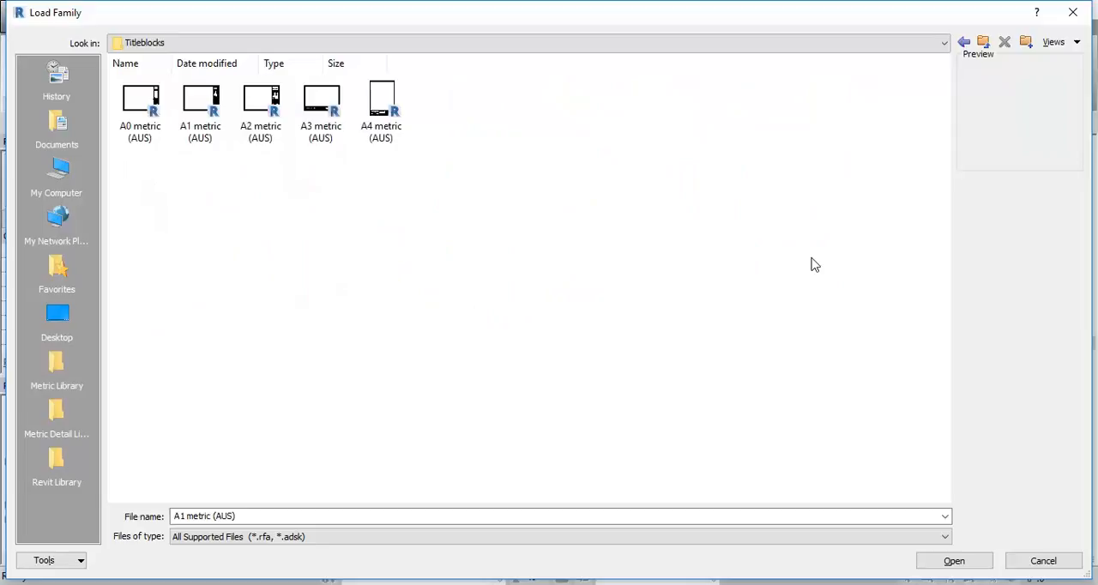
Step: Preview the A0 to A4 title blocks, load A1 metric (AUS), and create the new sheet with its Landscape type
left_click(144, 108)
left_click(209, 108)
left_click(260, 108)
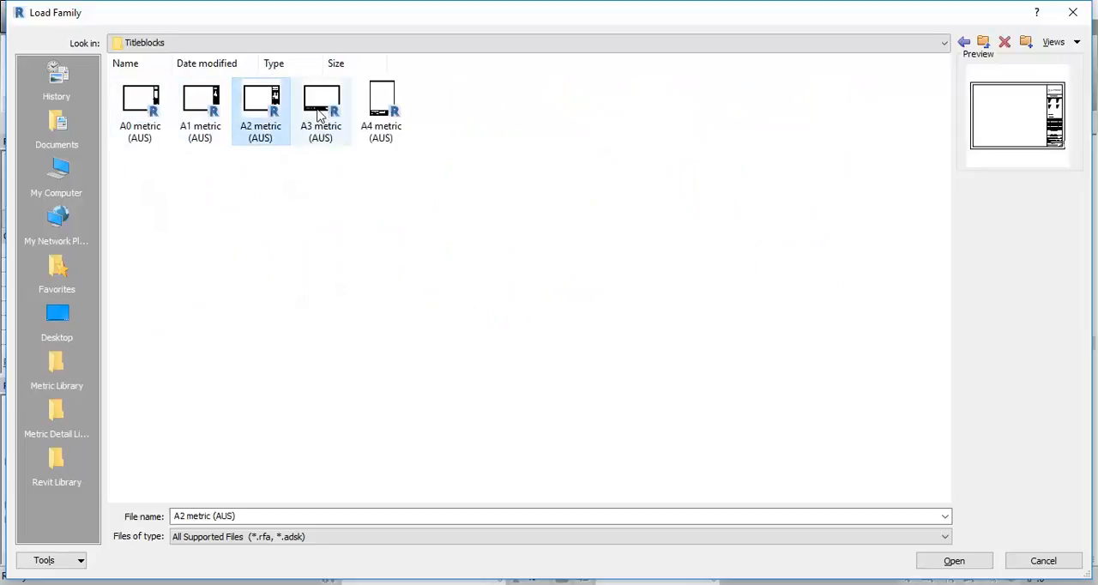
left_click(322, 105)
left_click(381, 104)
left_click(213, 108)
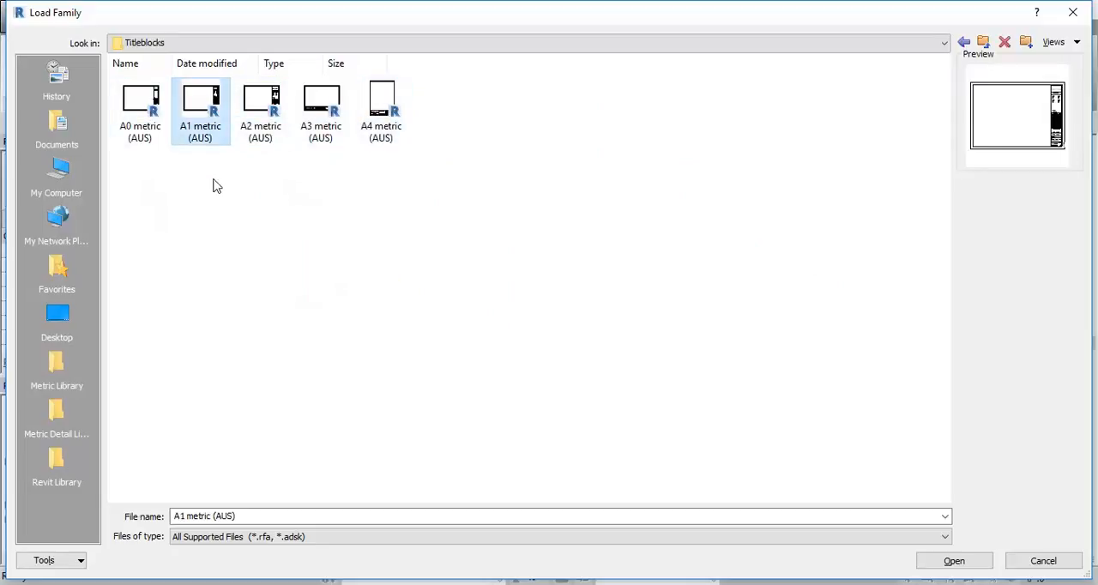
double_click(206, 114)
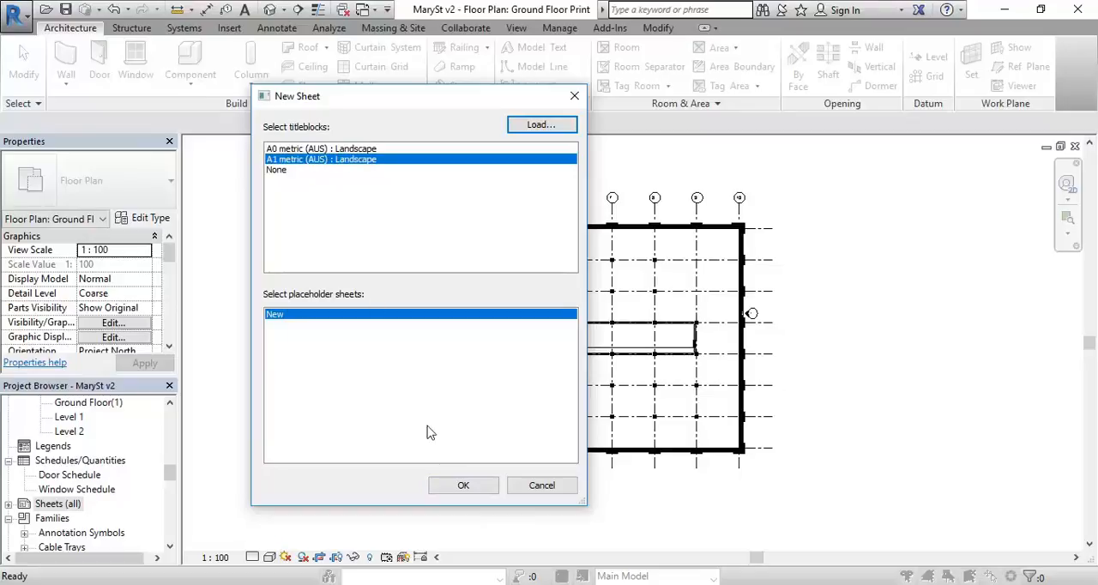
left_click(462, 485)
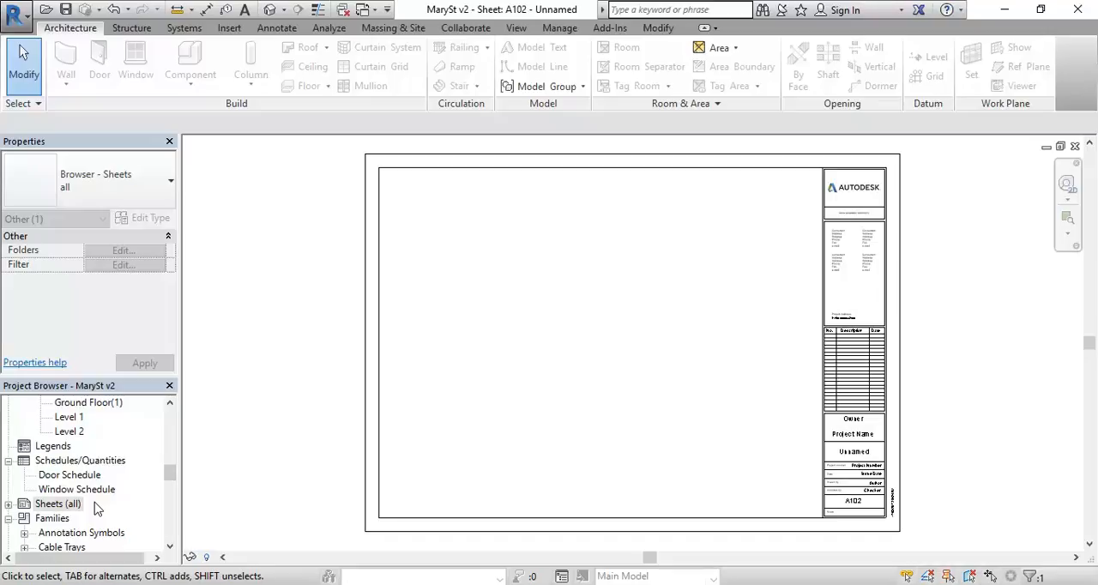
Step: Place the Ground Floor Print floor plan on the new A1 sheet, centred in the drawing area beside the title block
left_click(170, 475)
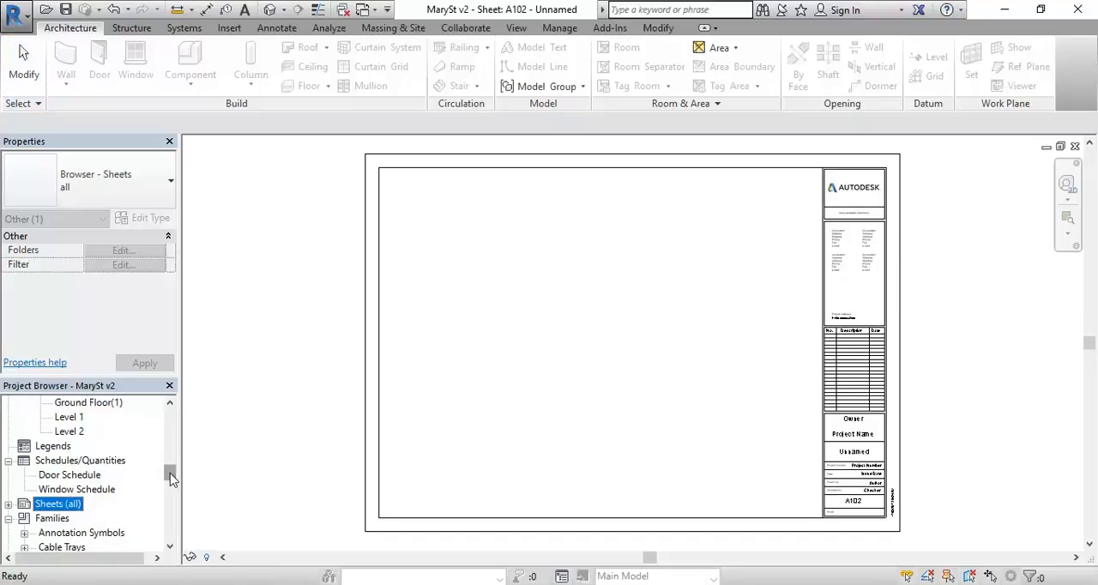
left_click_drag(170, 476, 172, 409)
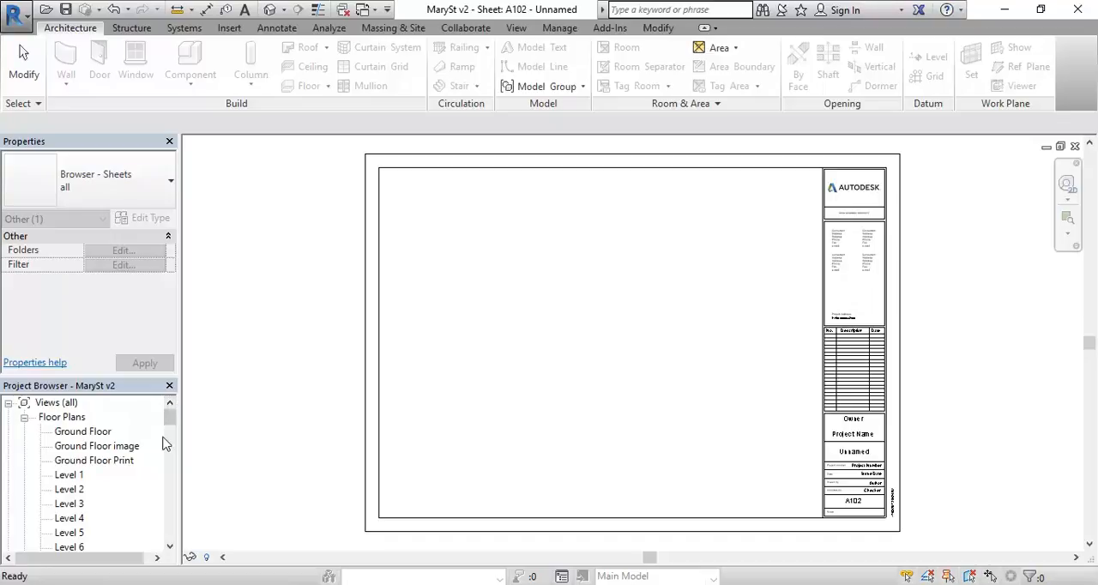
left_click(78, 463)
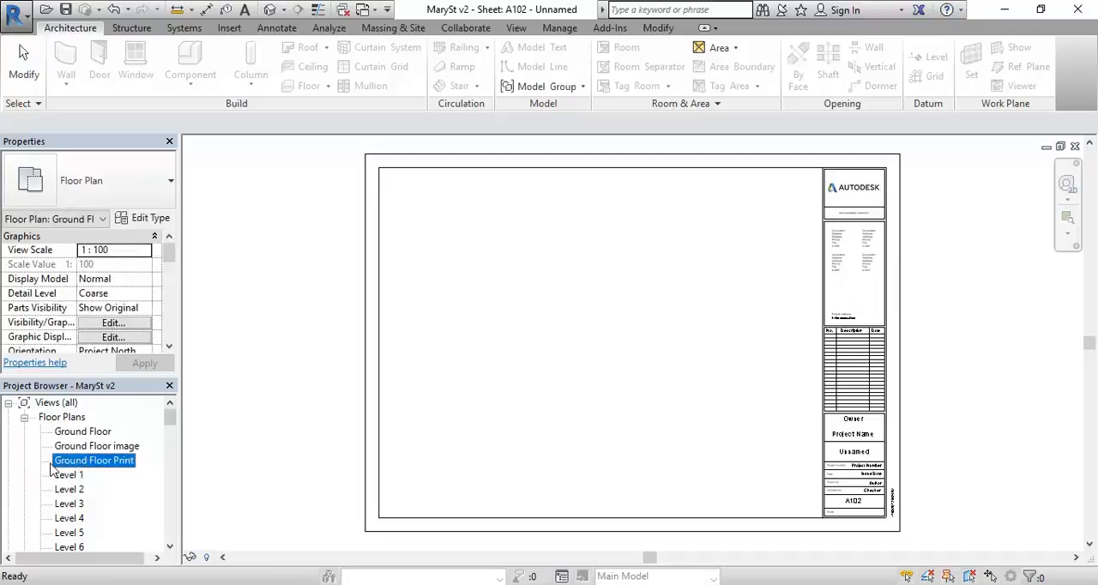
left_click_drag(79, 467, 500, 308)
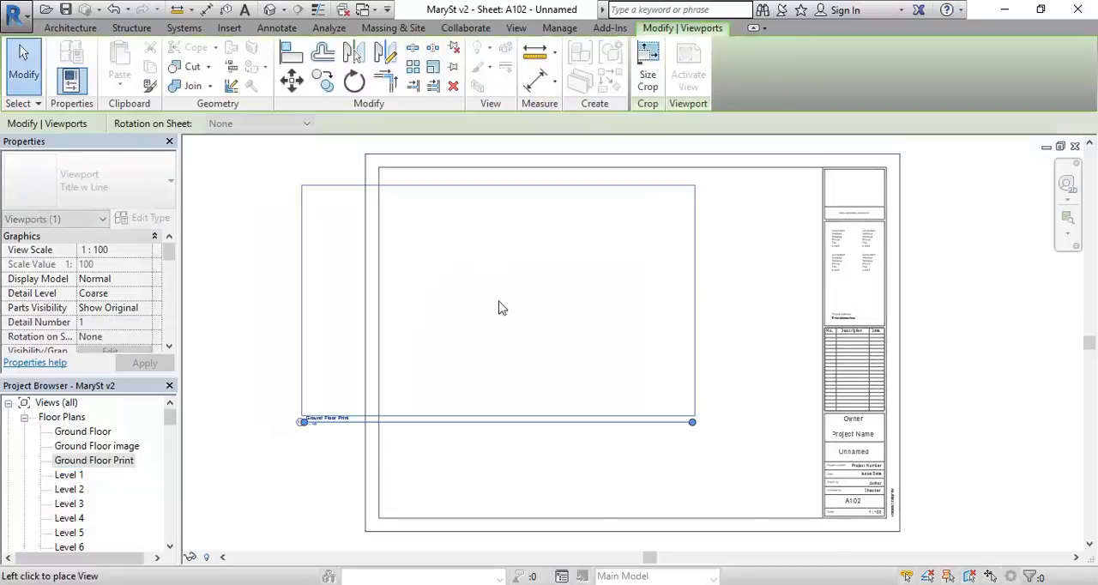
left_click(607, 330)
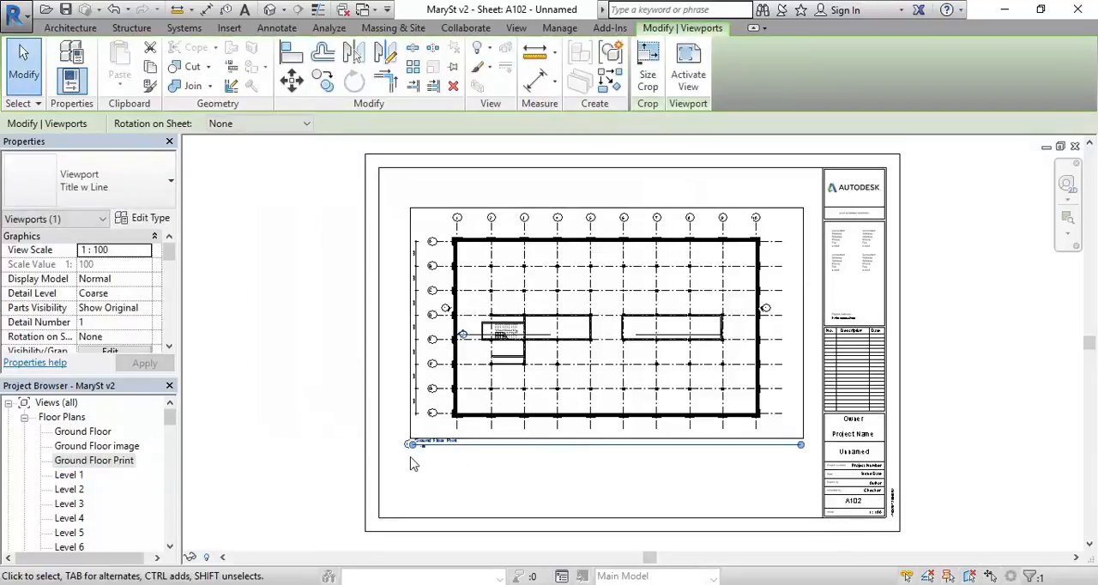
scroll(405, 461, "up", 5)
scroll(404, 457, "down", 5)
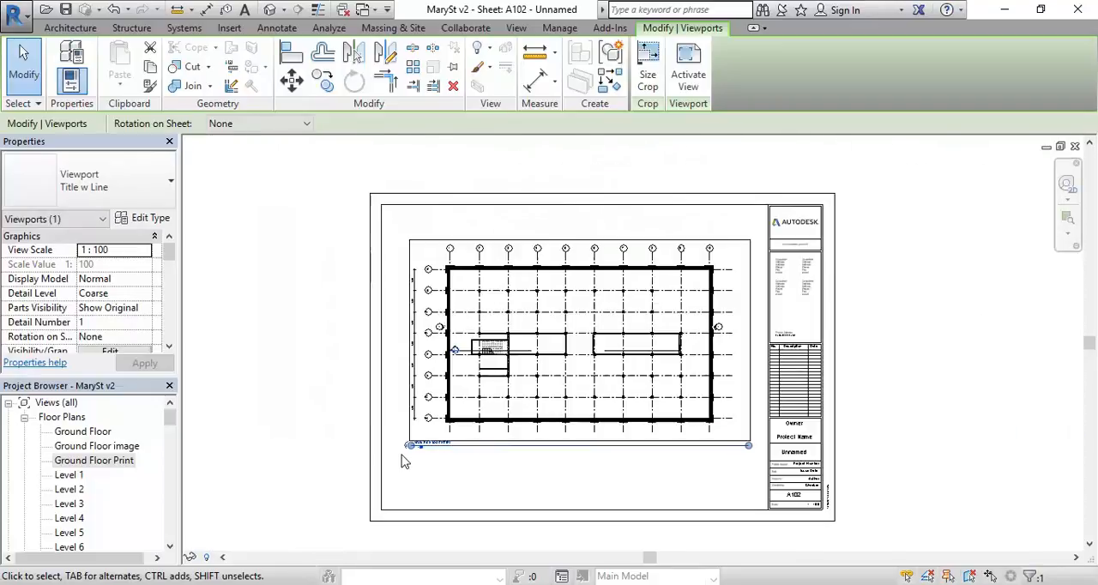
middle_click_drag(524, 400, 497, 392)
scroll(497, 393, "up", 1)
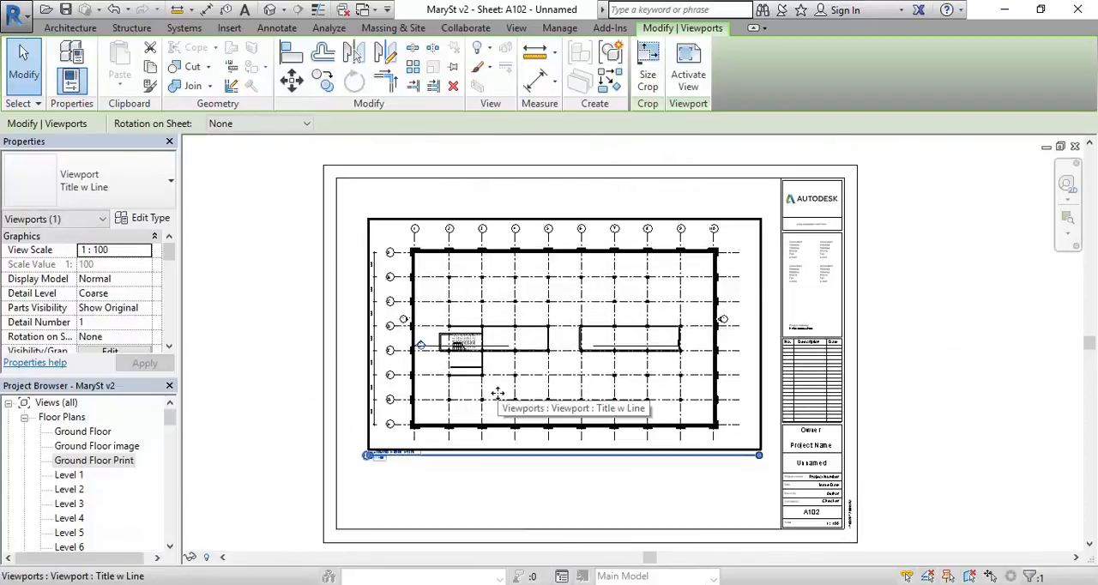
scroll(498, 393, "up", 1)
scroll(497, 391, "down", 1)
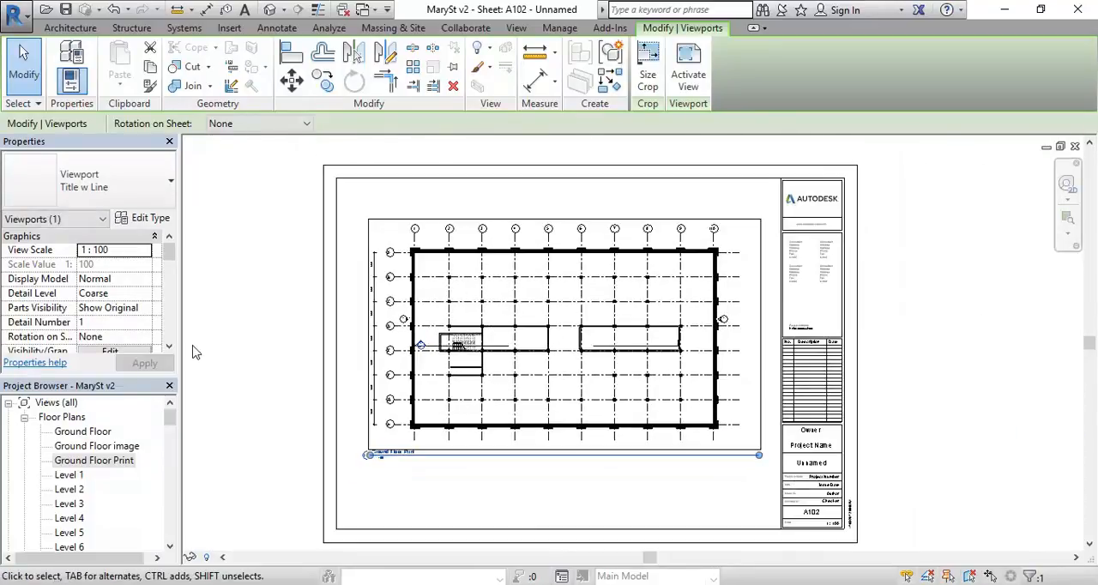
left_click(260, 337)
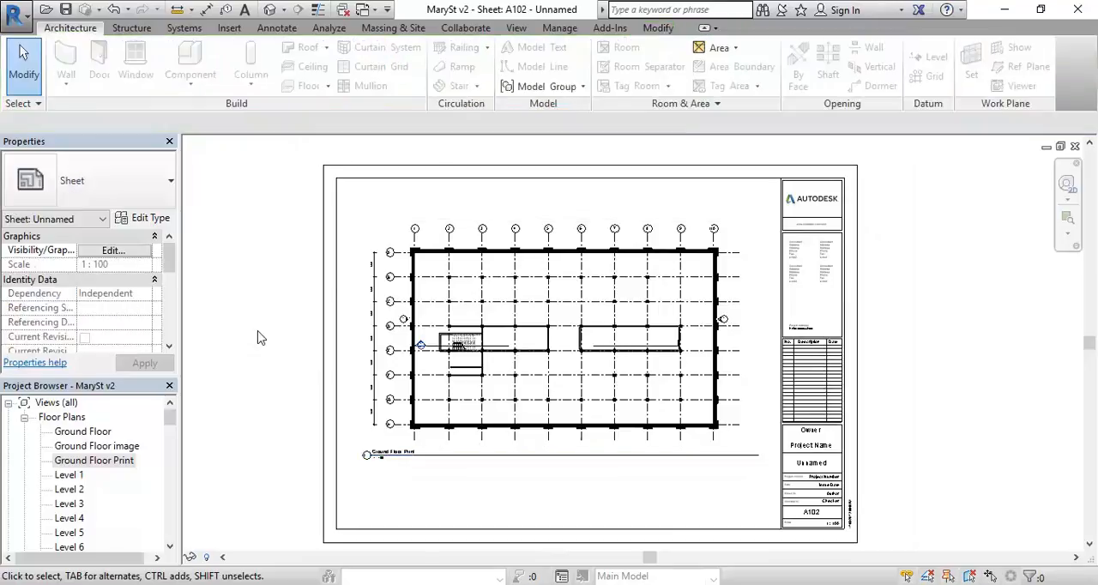
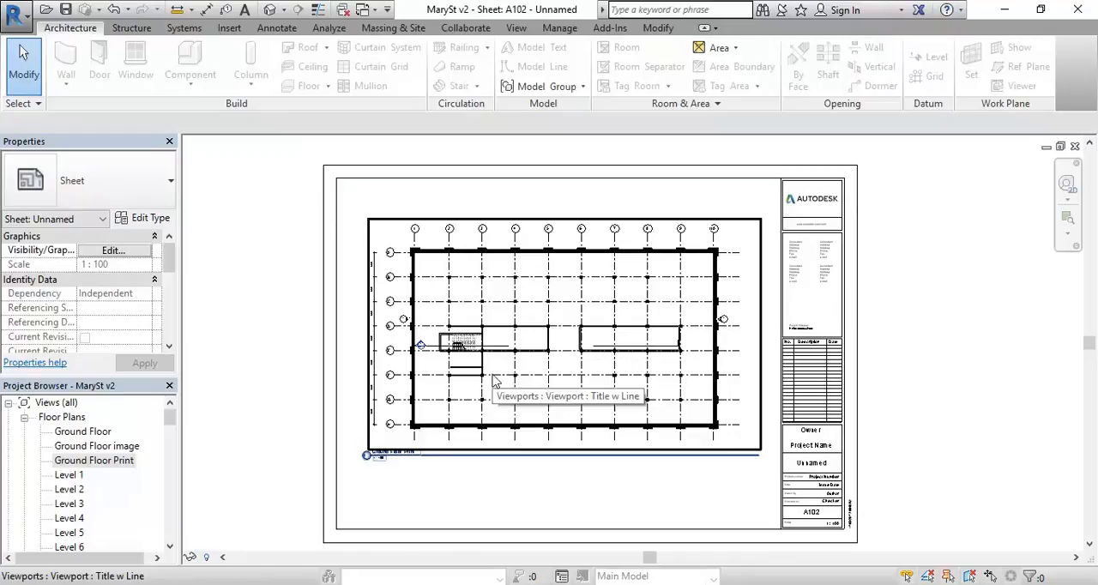
left_click(464, 358)
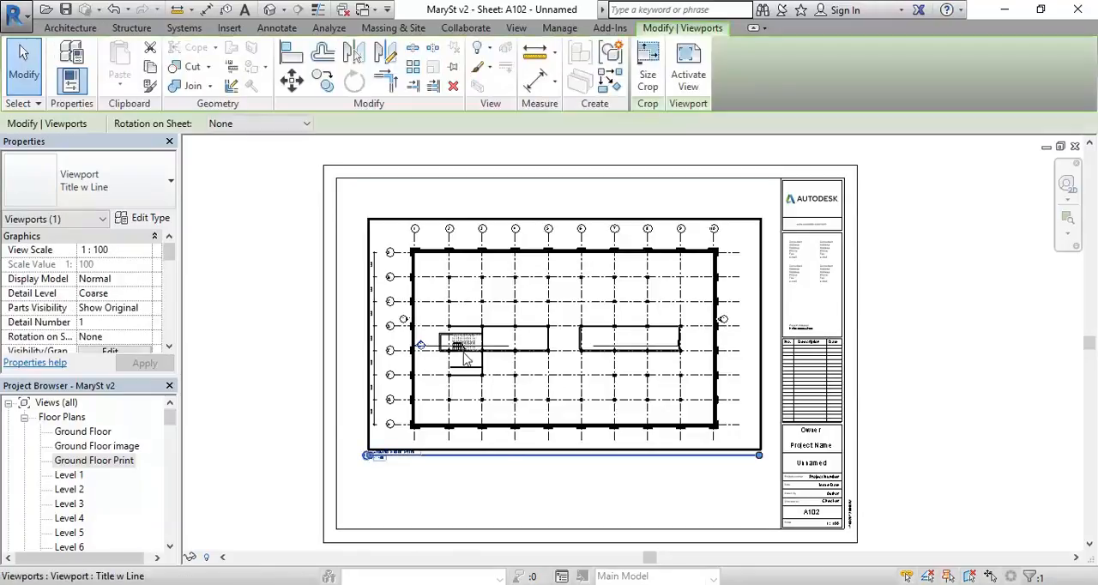
left_click(783, 369)
left_click(677, 480)
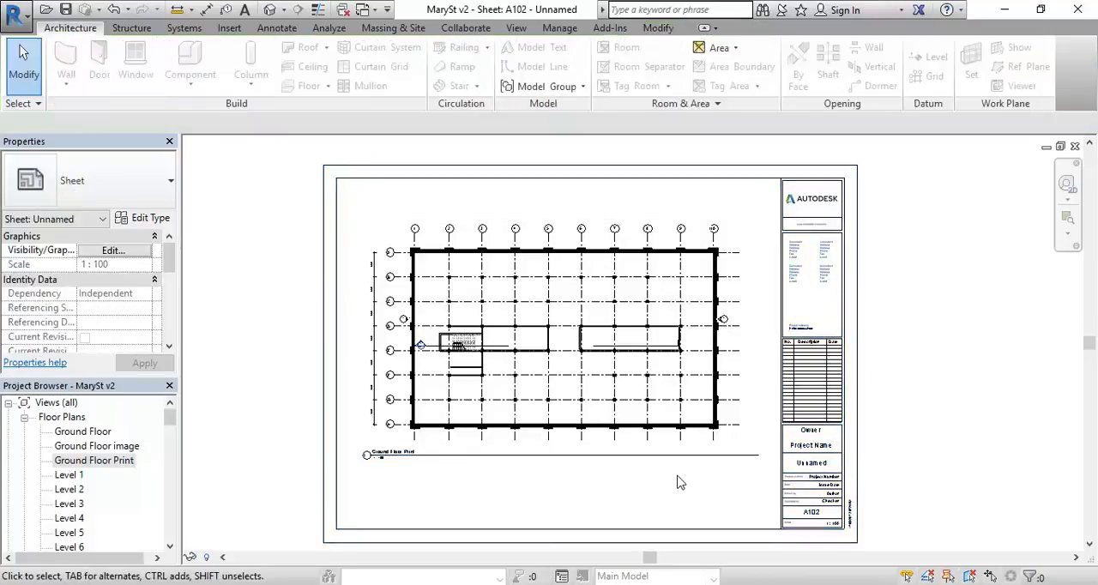
left_click(579, 386)
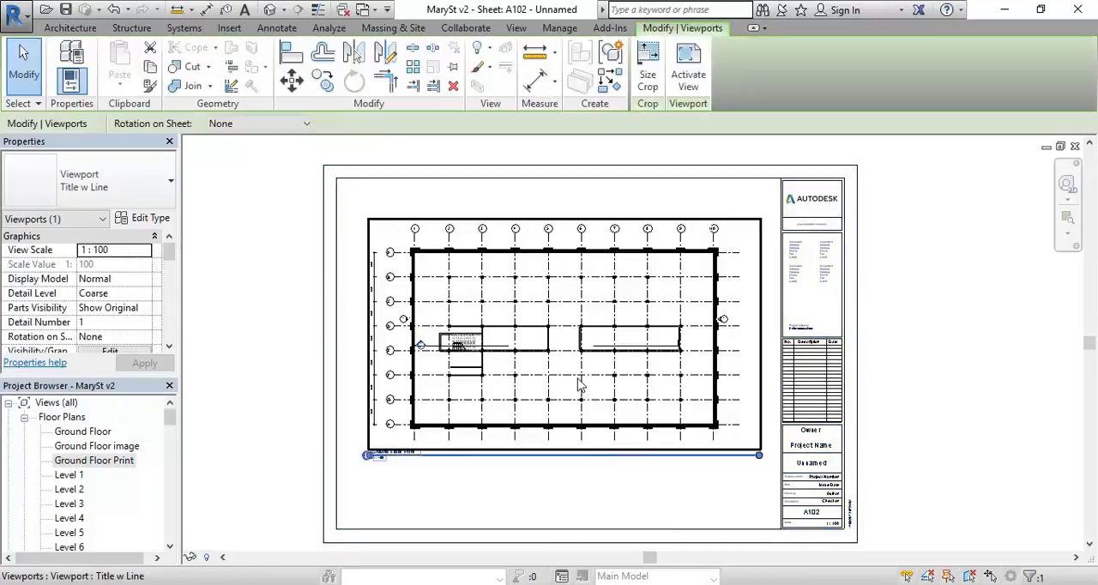
left_click(492, 480)
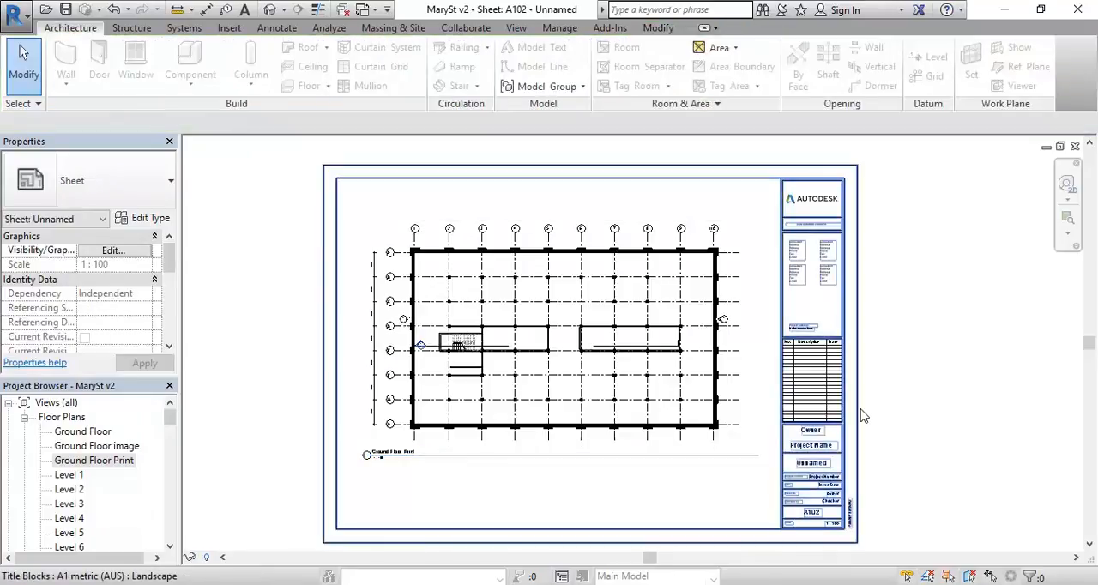
left_click(657, 393)
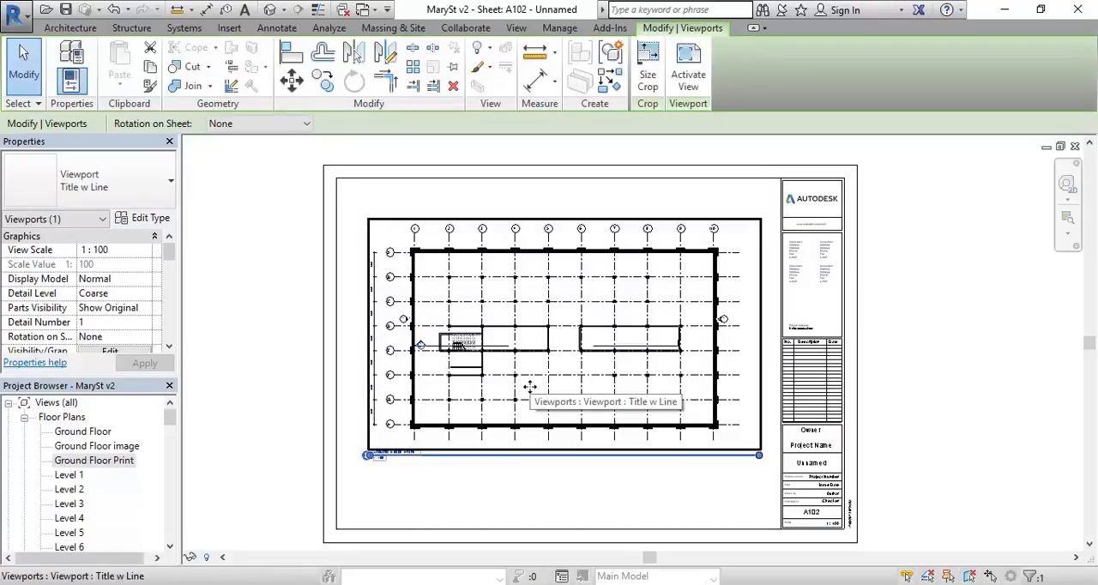
left_click(502, 493)
left_click(525, 367)
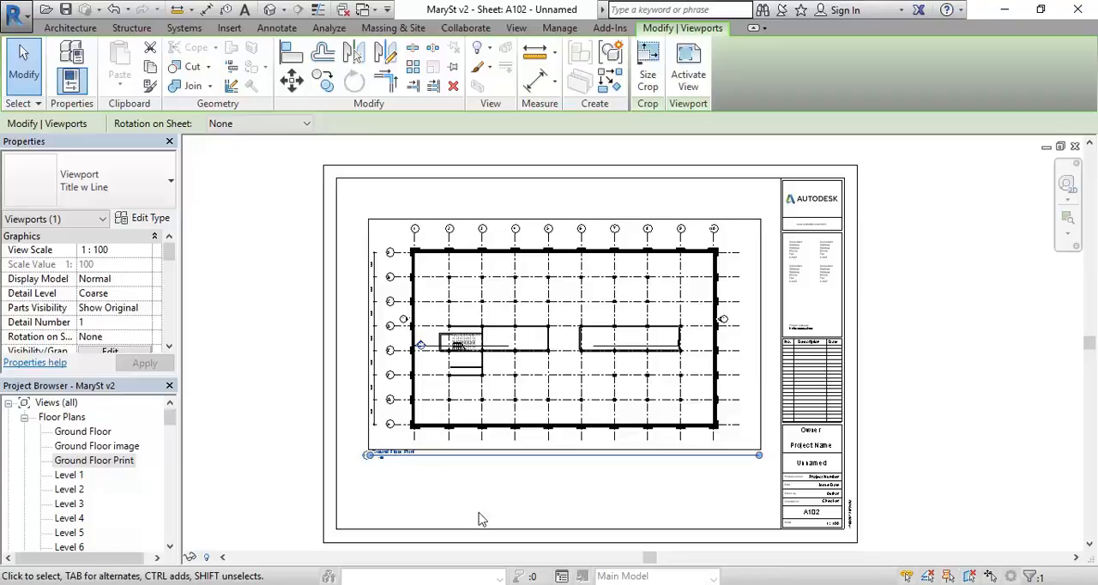
left_click(436, 202)
left_click(459, 218)
left_click(454, 201)
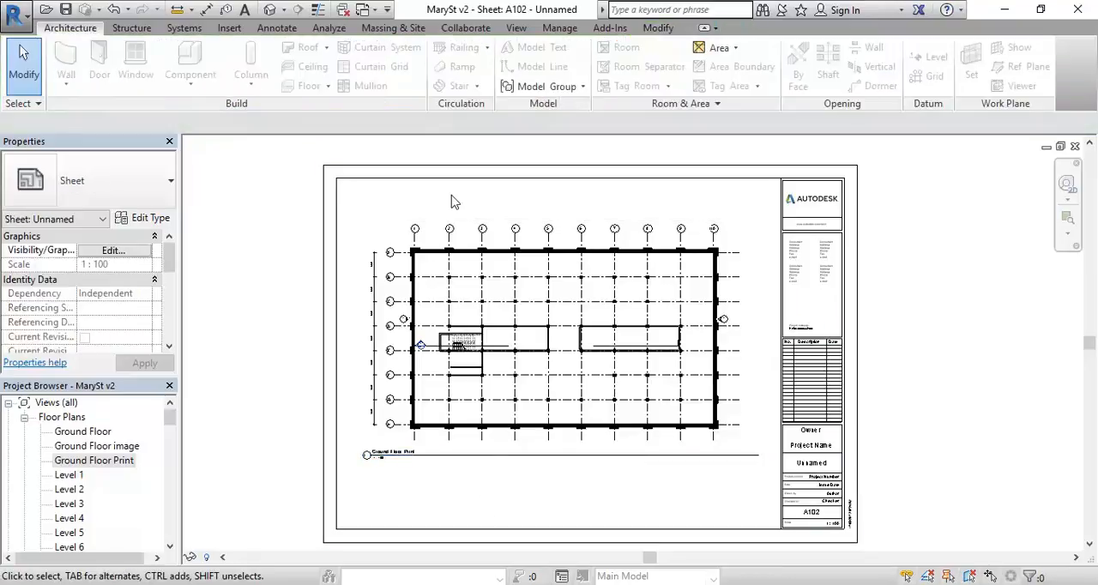
left_click(435, 216)
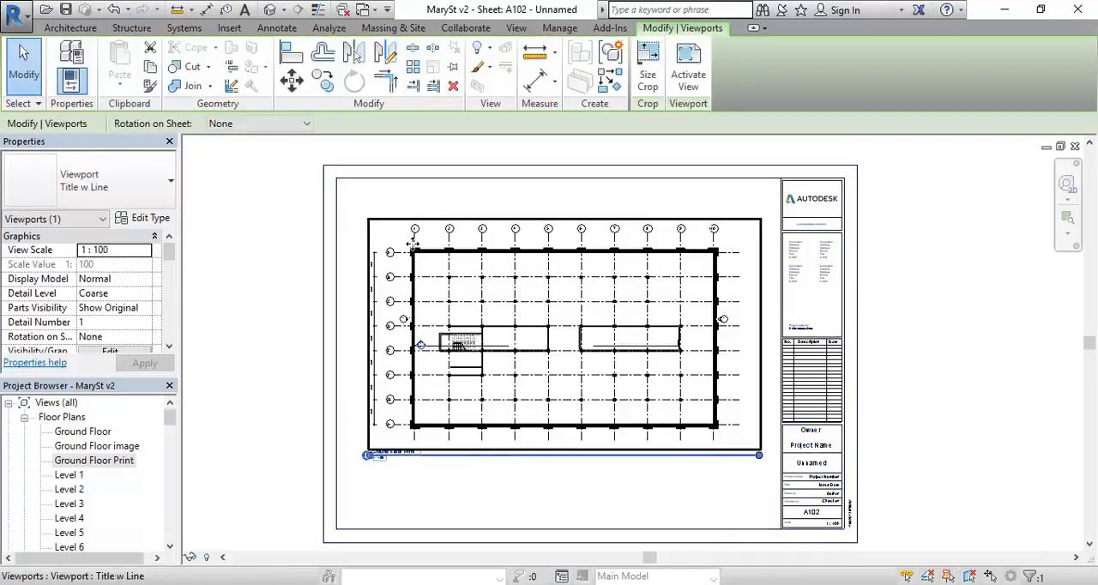
left_click(405, 194)
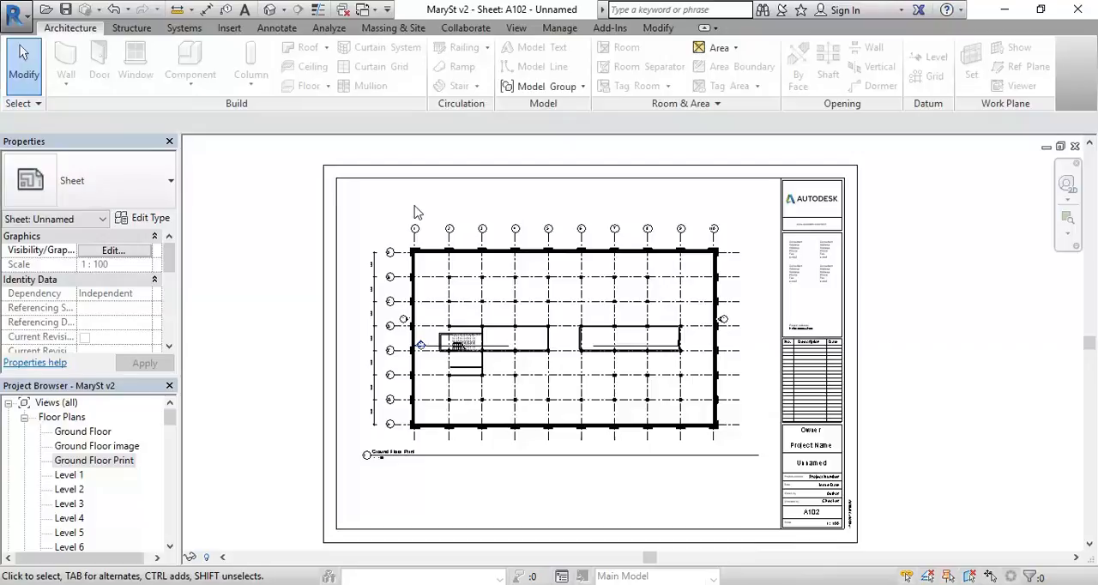
scroll(485, 300, "up", 2)
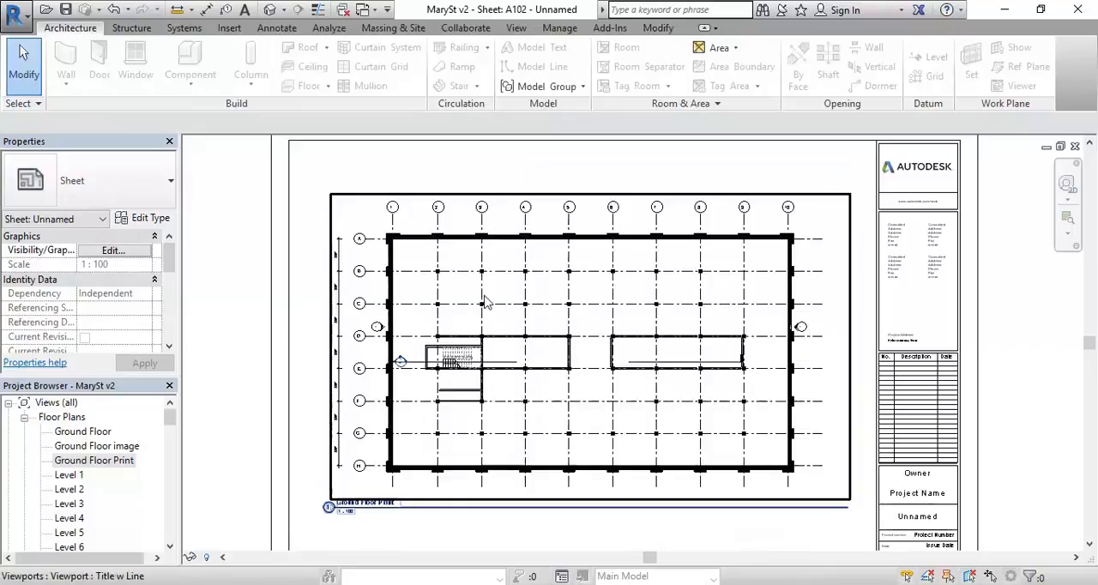
scroll(404, 178, "down", 2)
middle_click_drag(411, 221, 378, 276)
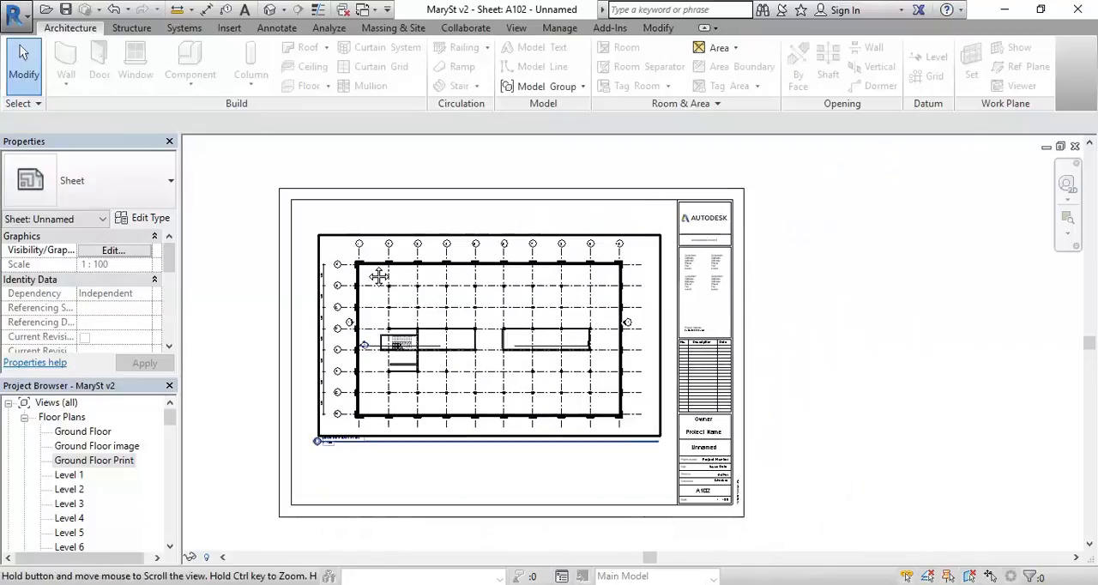
Step: Try a view scale of 1:50 on the Ground Floor Print viewport and compare the plan's size with the A1 sheet
left_click(396, 326)
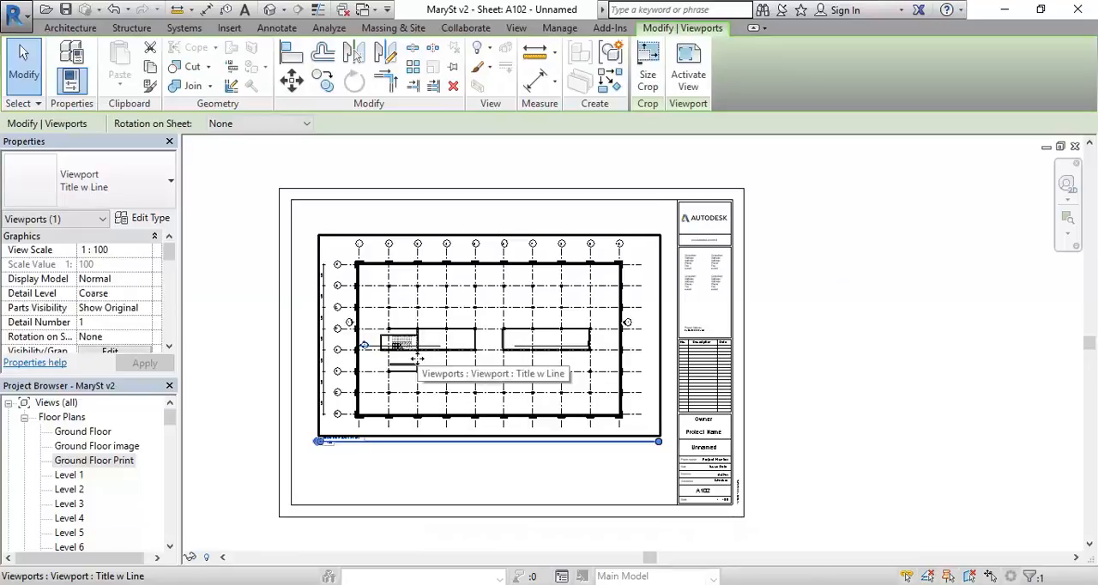
middle_click_drag(418, 360, 477, 353)
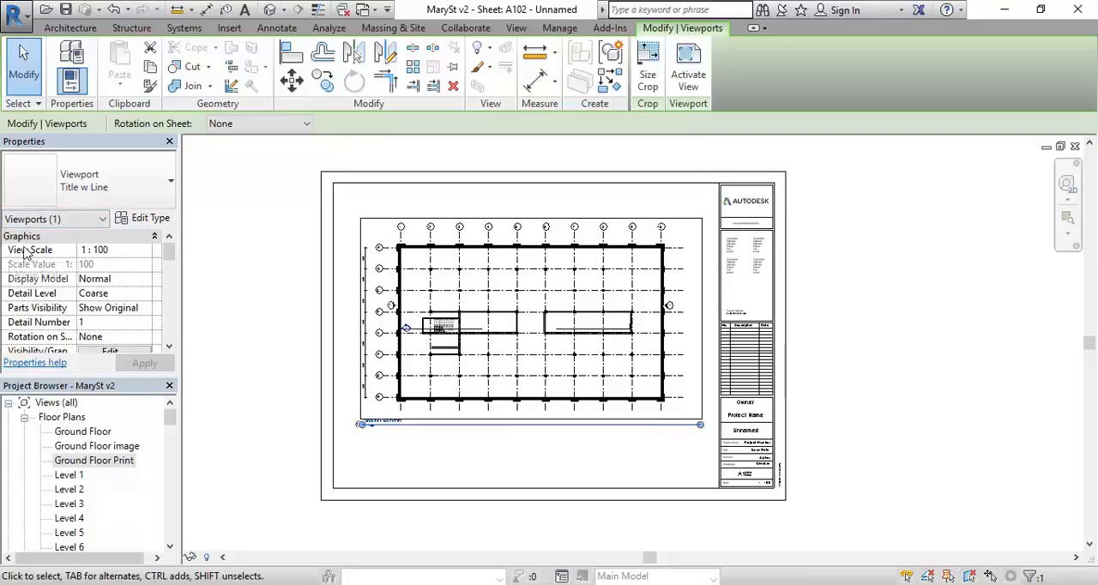
left_click(148, 250)
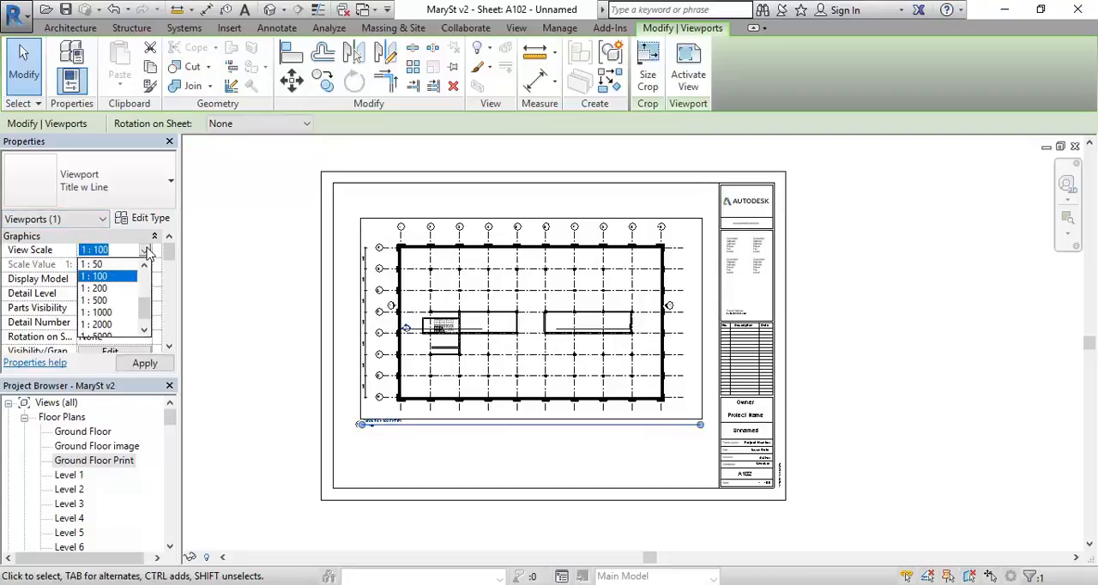
left_click(96, 264)
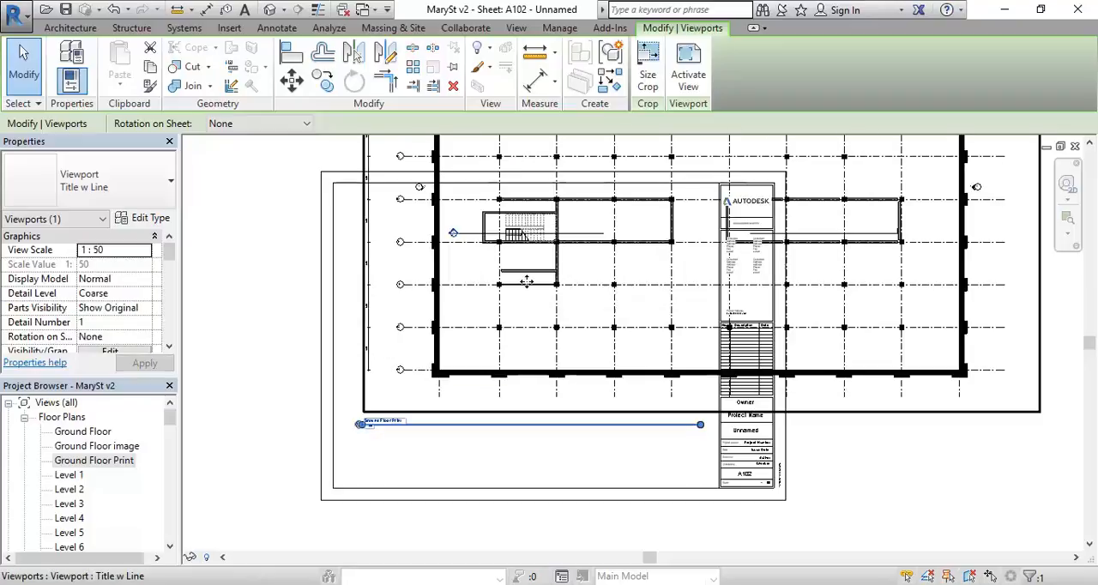
scroll(526, 281, "down", 2)
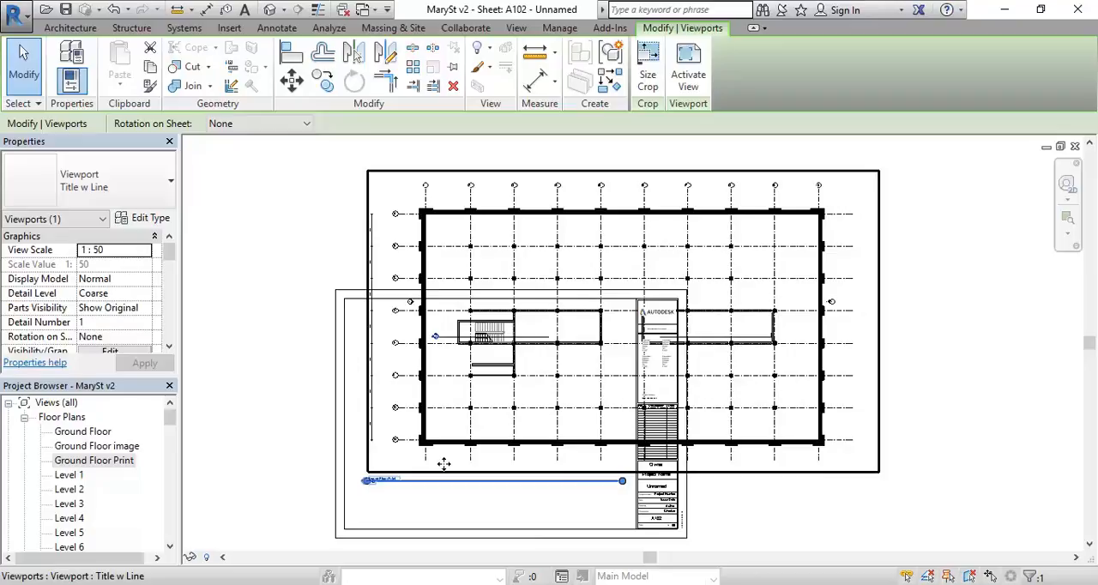
key("Escape")
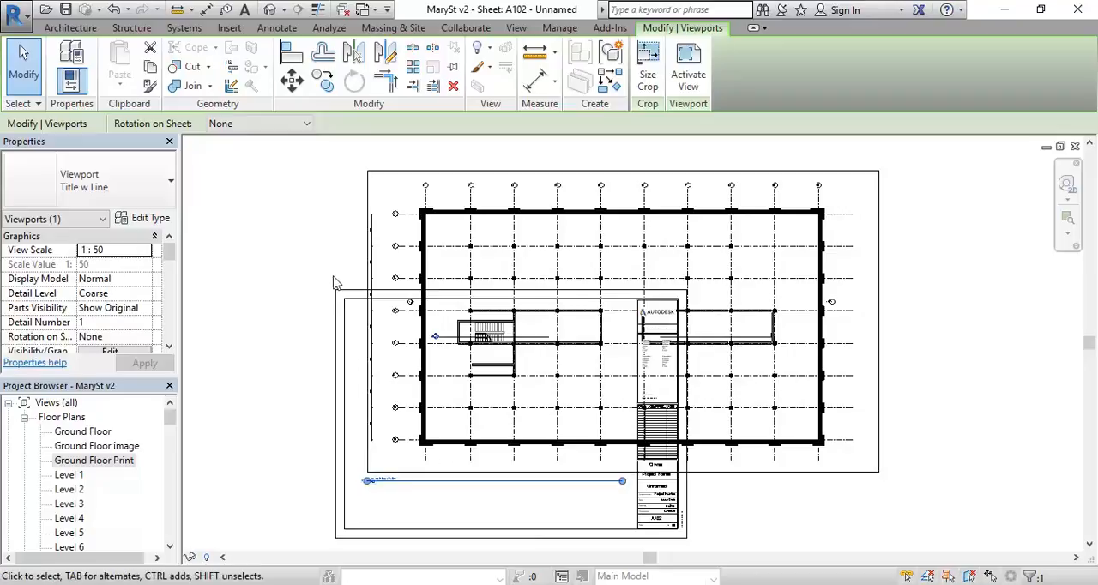
left_click(276, 225)
left_click(487, 247)
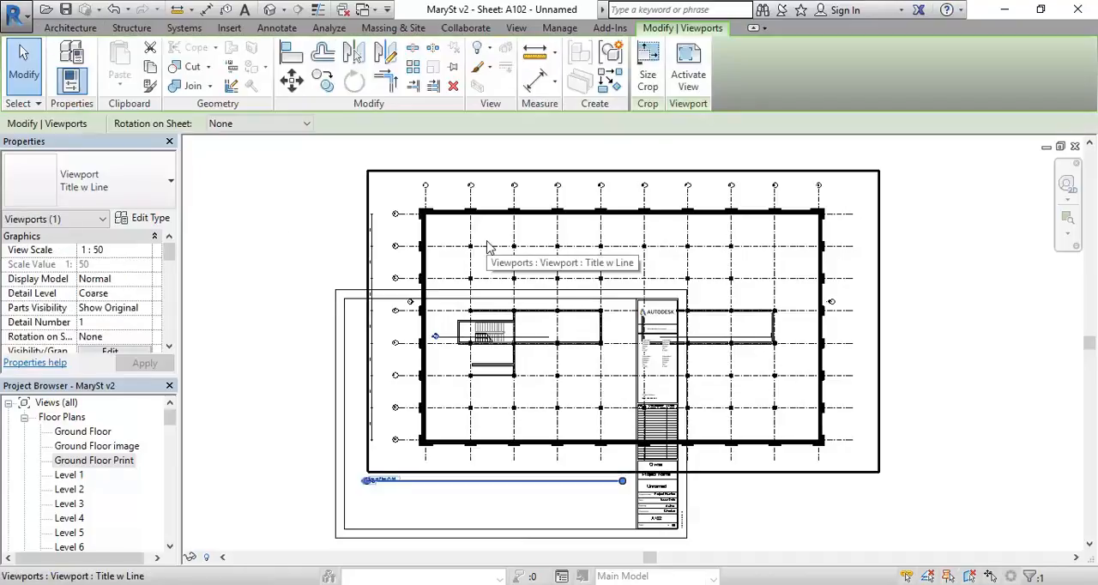
left_click(355, 275)
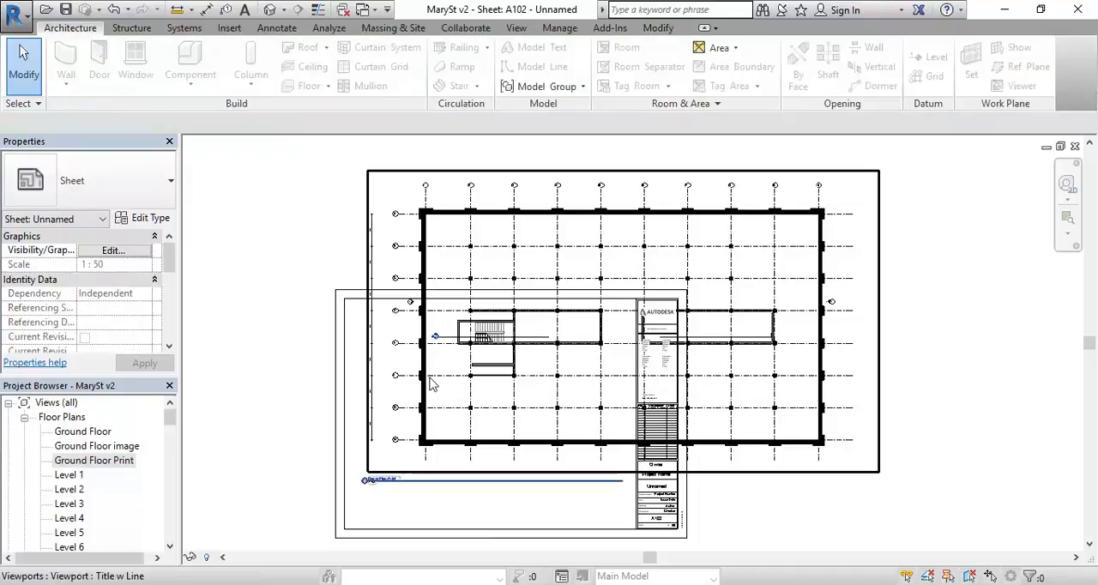
Step: Set the view scale of the Ground Floor Print viewport to 1:100 and deselect it
left_click(431, 384)
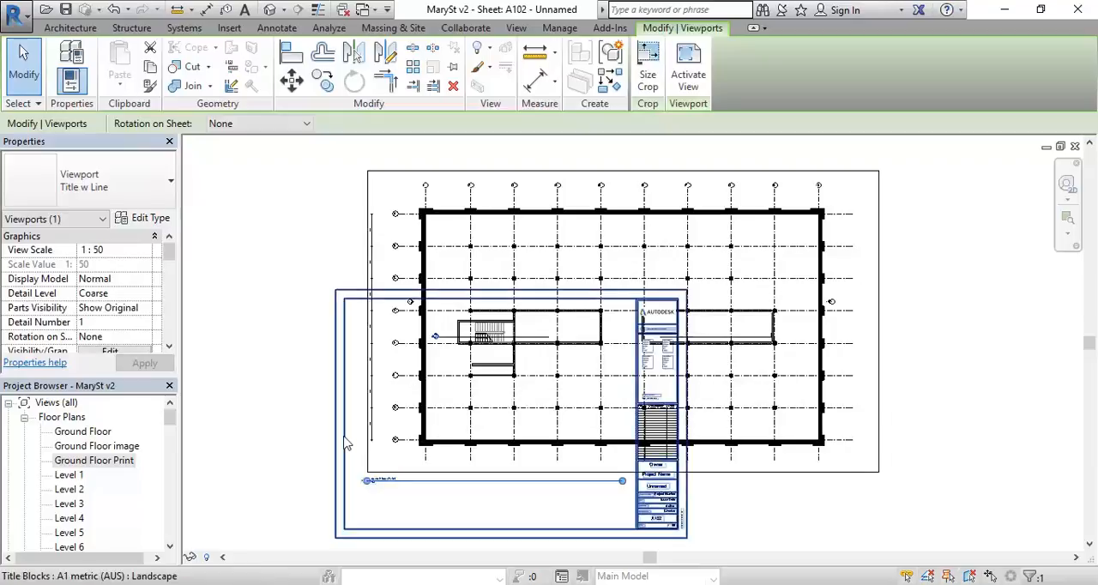
left_click(144, 250)
left_click(146, 249)
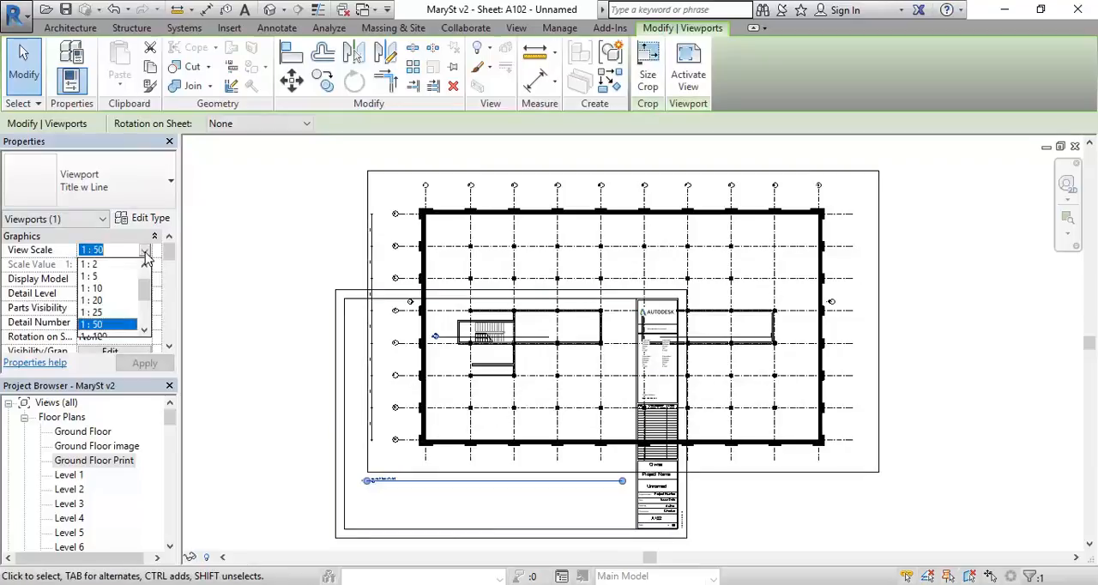
scroll(103, 309, "down", 1)
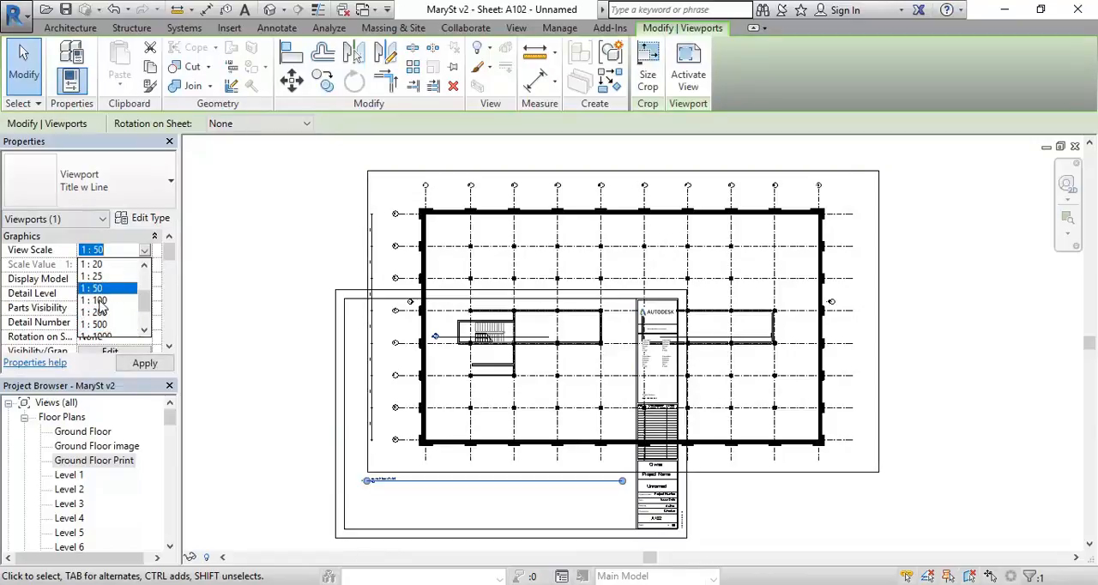
left_click(99, 301)
left_click(313, 399)
scroll(388, 314, "up", 1)
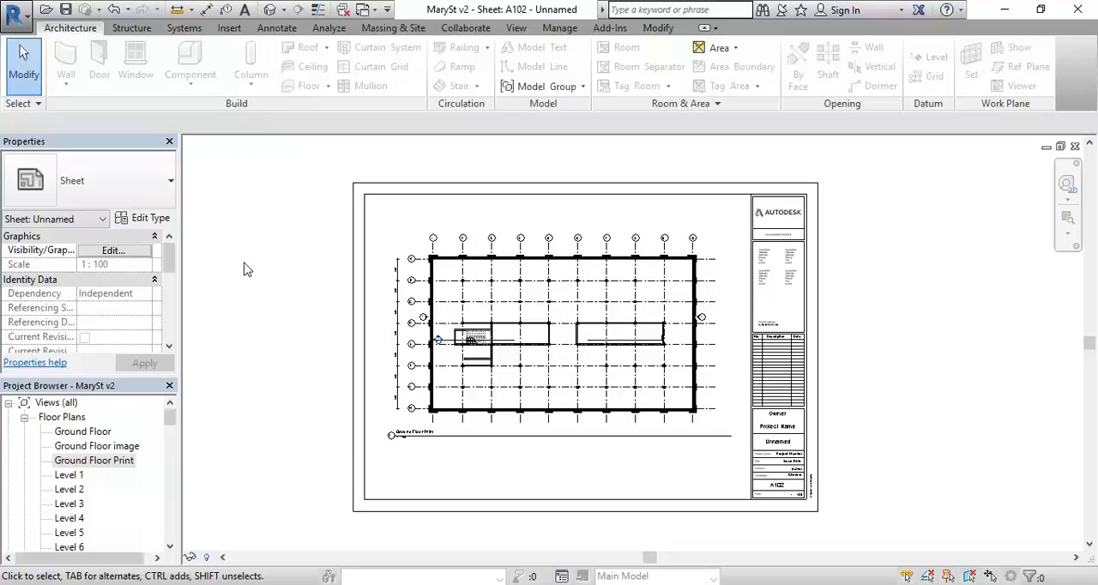
scroll(245, 269, "down", 1)
middle_click_drag(245, 269, 206, 360)
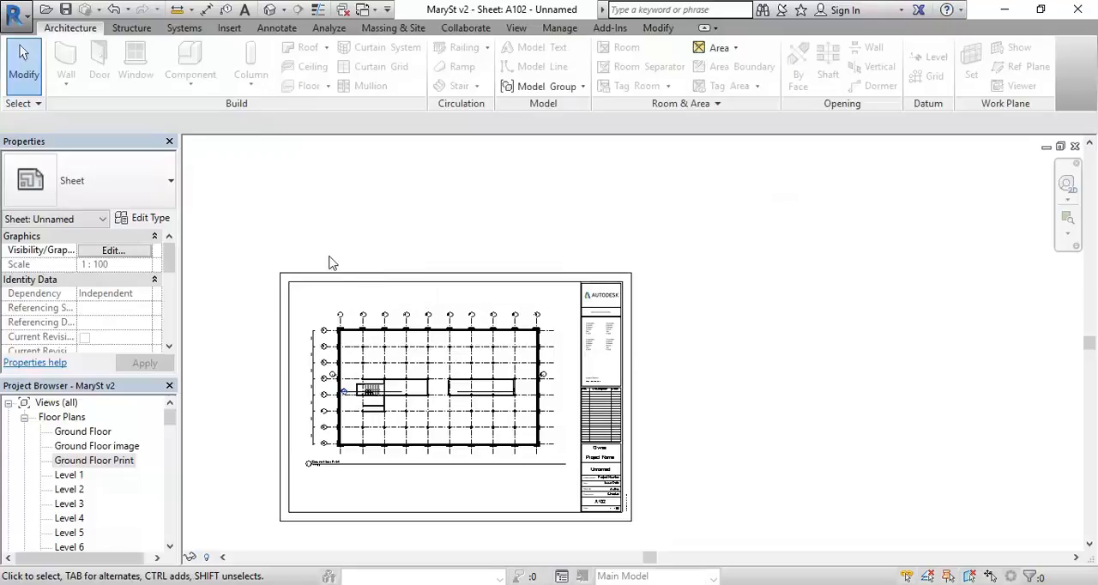
middle_click_drag(269, 238, 330, 244)
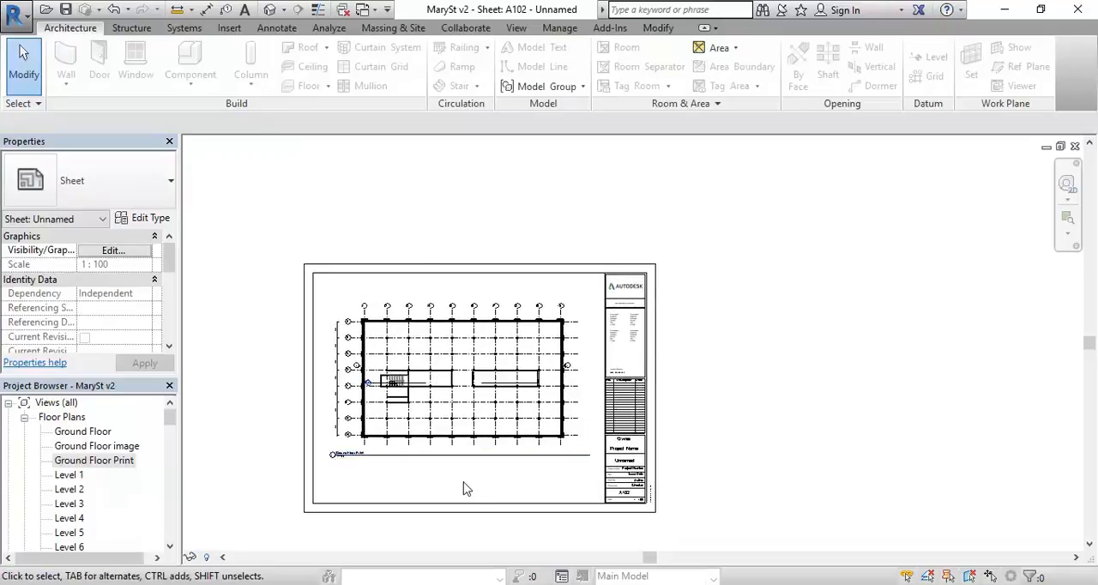
scroll(401, 473, "up", 2)
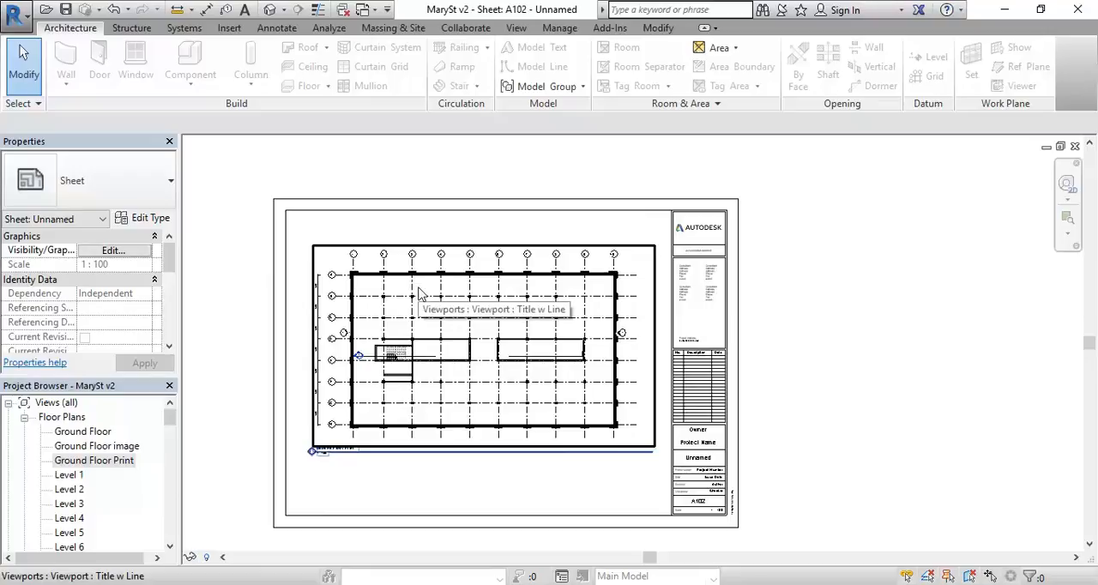
left_click(93, 461)
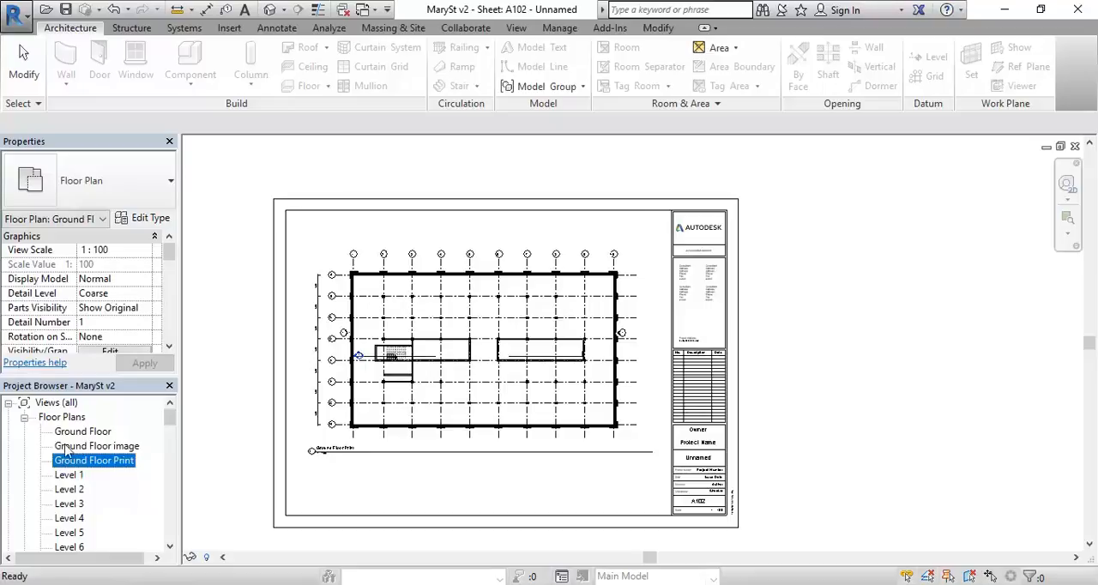
left_click(448, 478)
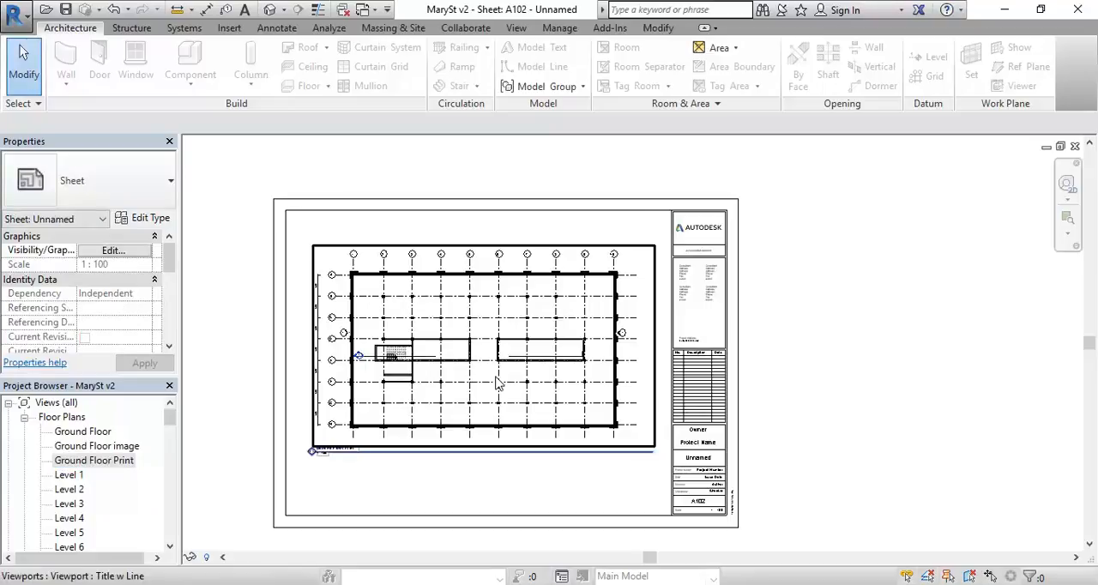
left_click(497, 383)
left_click(484, 490)
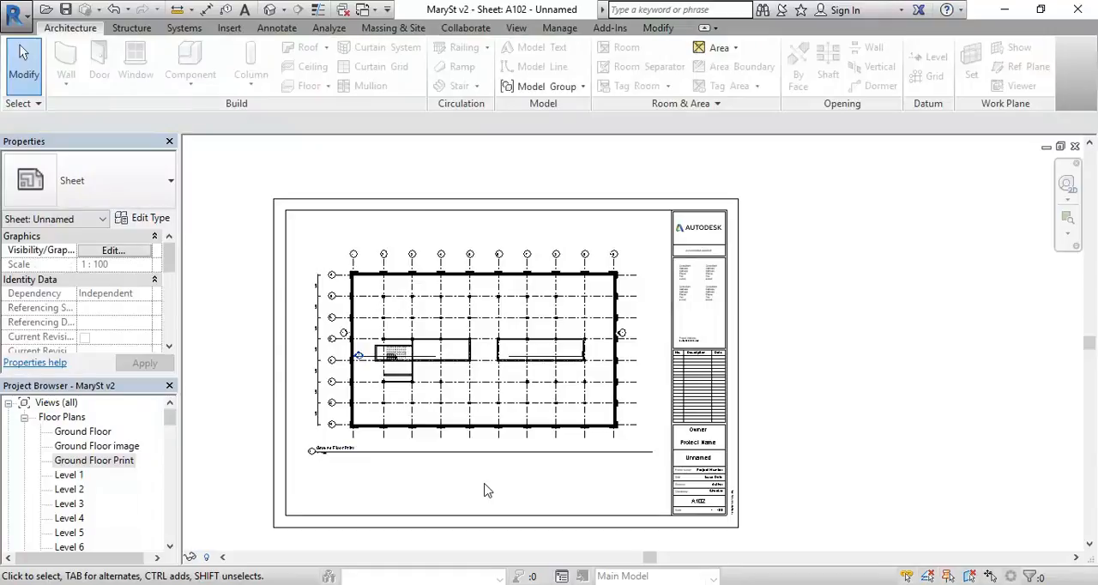
Step: Examine the Owner, Project Name, sheet name and project information fields in the sheet's title block
middle_click_drag(709, 458, 639, 399)
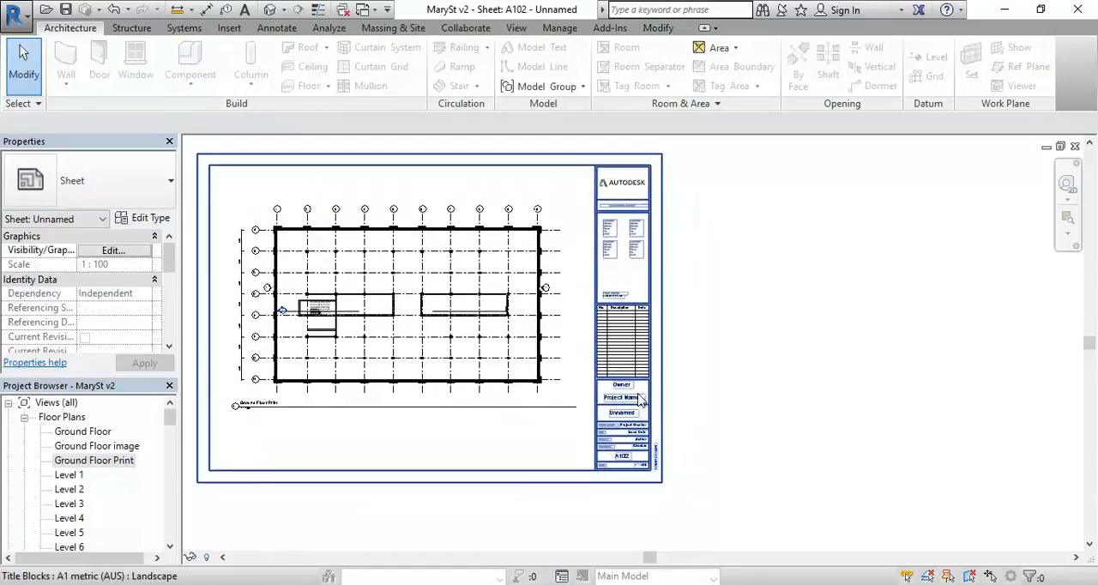
scroll(609, 410, "up", 3)
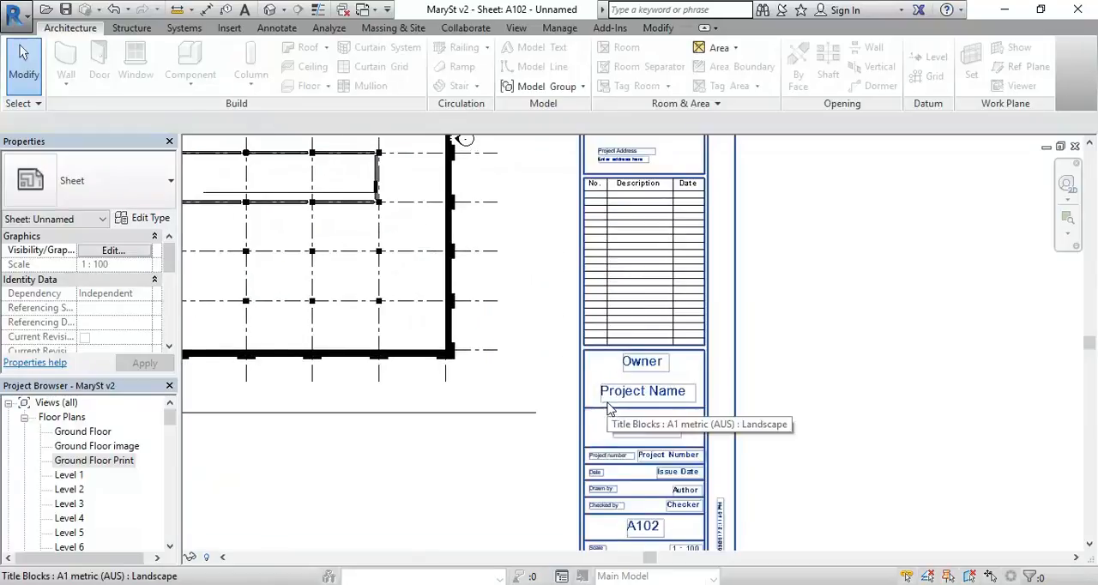
scroll(609, 410, "up", 1)
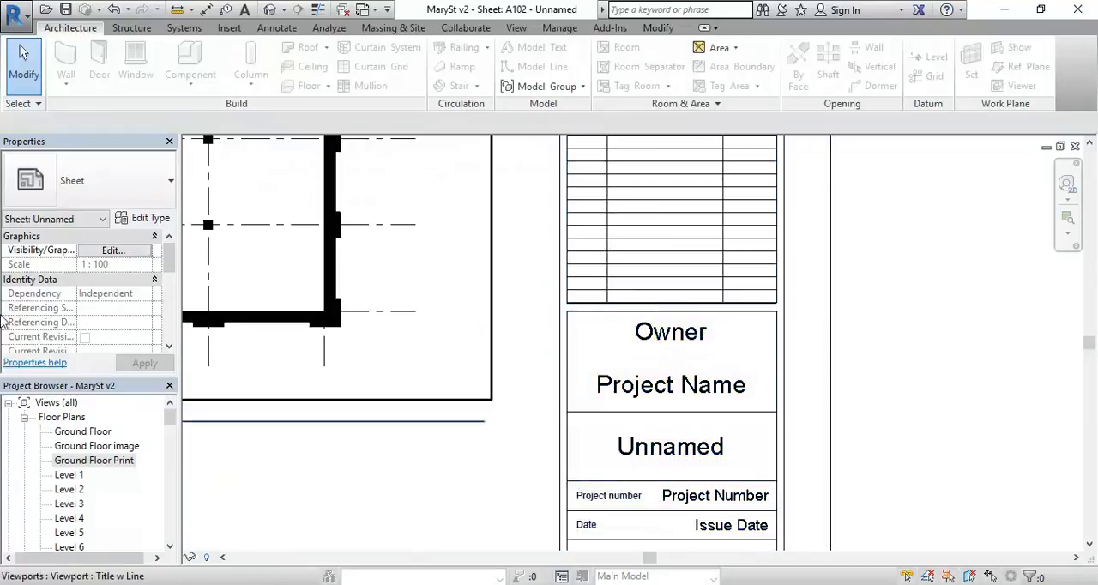
scroll(624, 295, "down", 1)
mouse_move(625, 294)
middle_mouse_down()
mouse_move(675, 318)
mouse_move(625, 294)
middle_mouse_up()
scroll(624, 298, "up", 2)
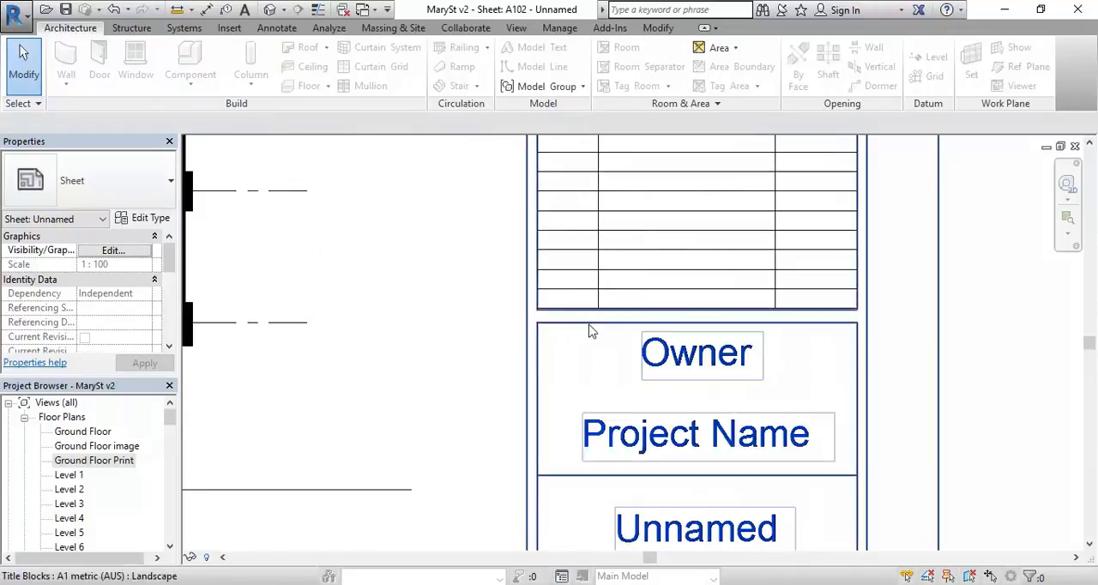
Step: In File Explorer, browse to the Titleblocks folder of the Revit Library under EDU_DC_InteriorDesign on the StudentResources drive
left_click(227, 584)
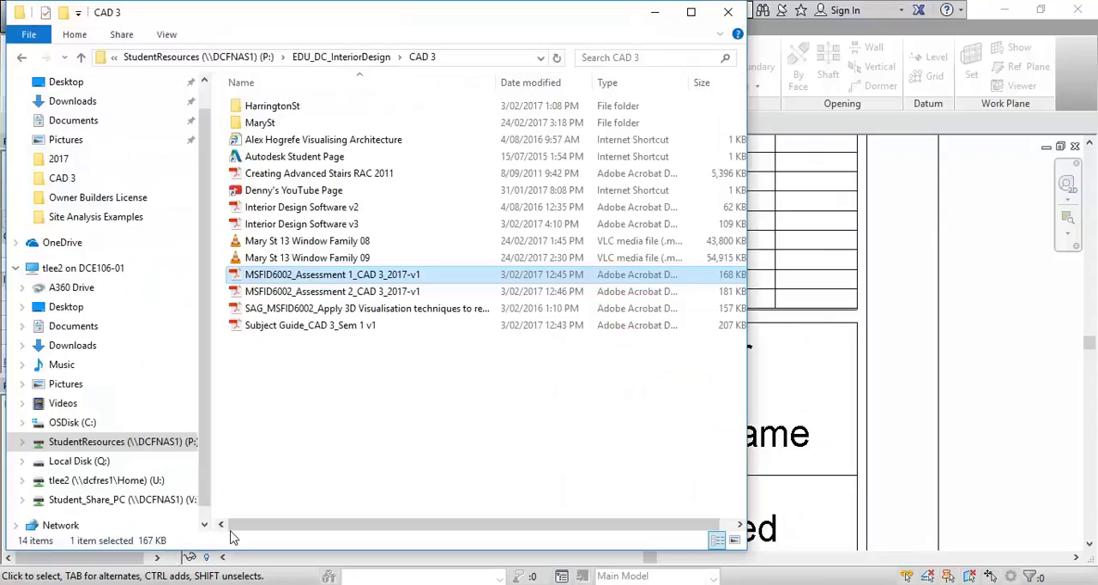
left_click(320, 494)
left_click(139, 443)
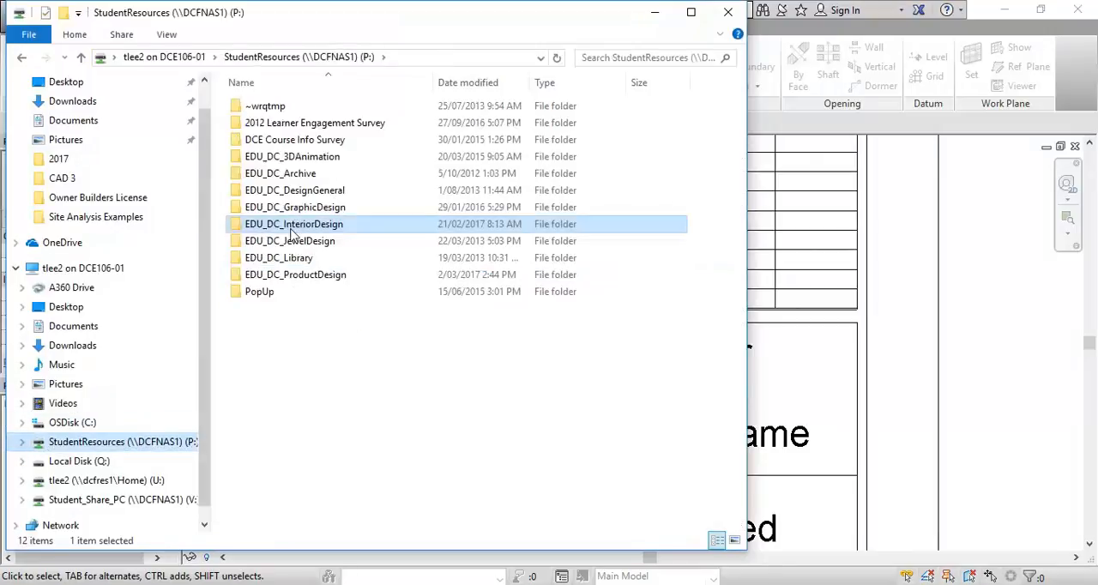
double_click(283, 289)
scroll(280, 409, "down", 5)
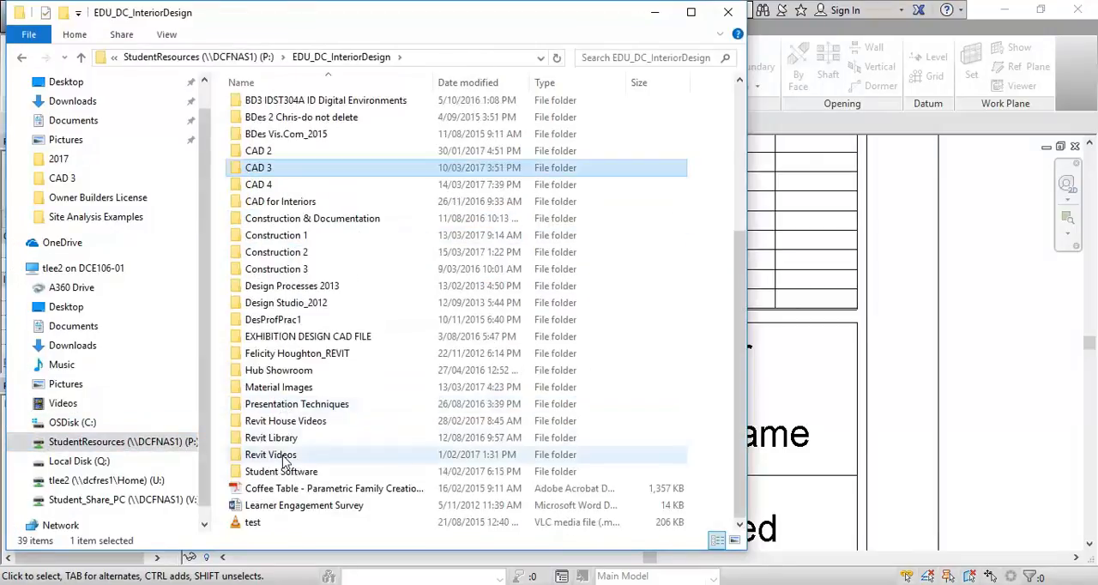
left_click(275, 421)
double_click(273, 438)
scroll(289, 296, "down", 11)
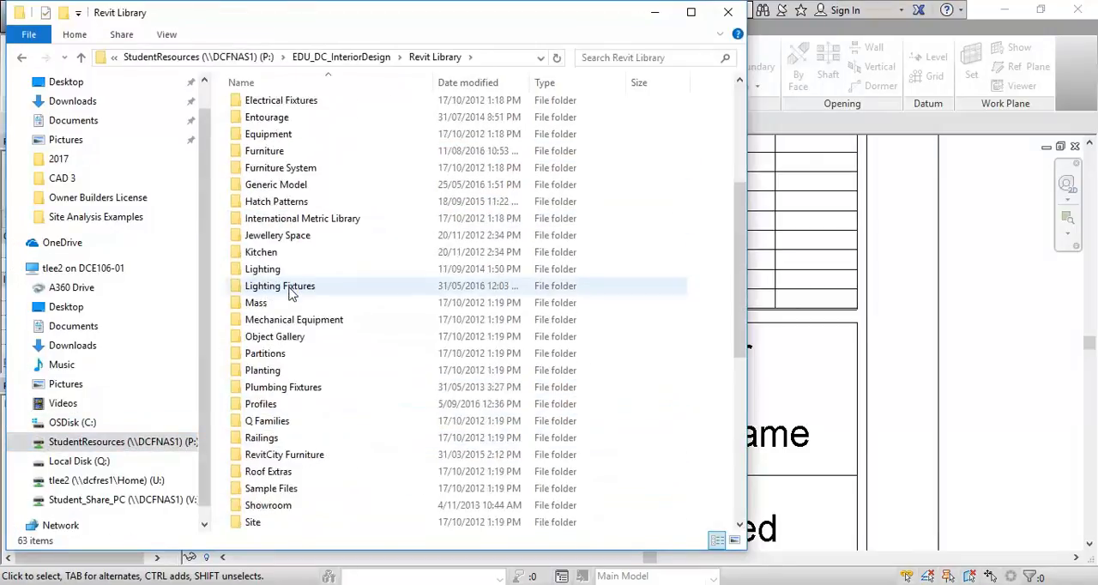
double_click(267, 303)
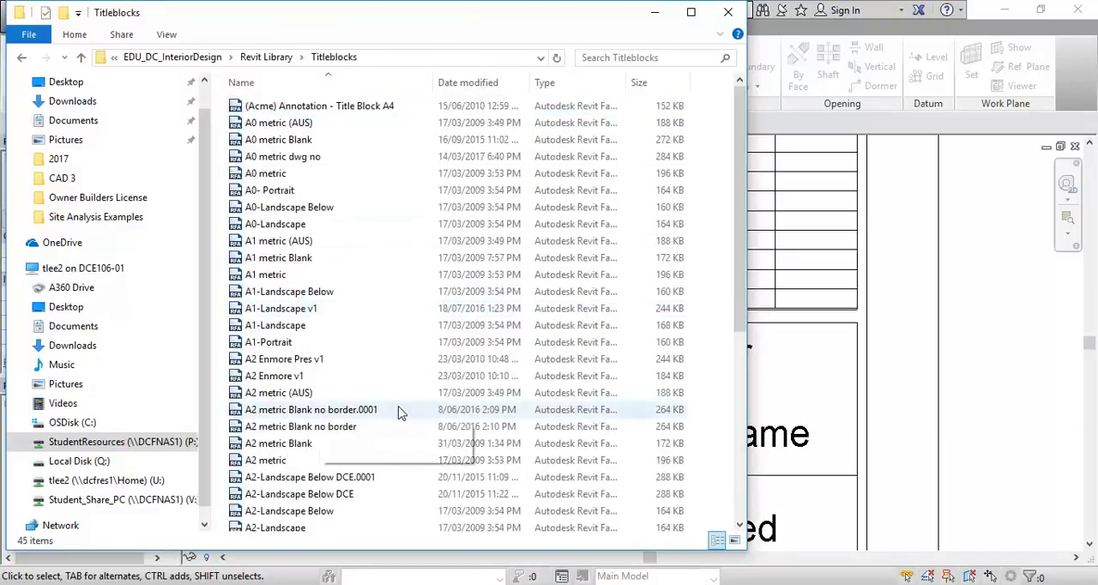
Step: Widen the folder window to review the available title block families, and return to the sheet in Revit
left_click_drag(746, 341, 876, 334)
mouse_move(874, 212)
left_mouse_down()
mouse_move(873, 410)
mouse_move(872, 226)
left_mouse_up()
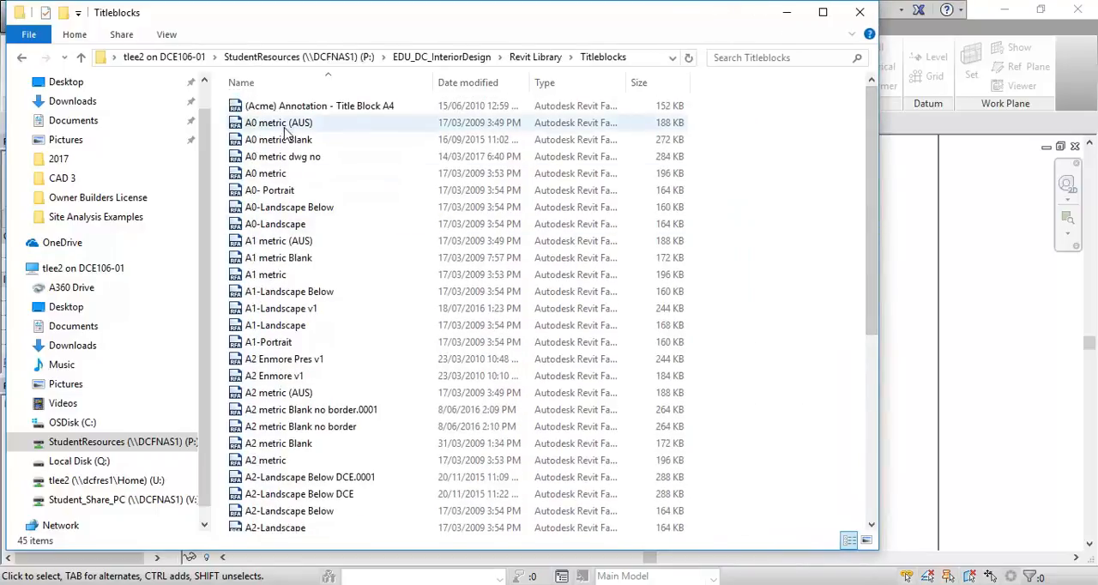
left_click(283, 174)
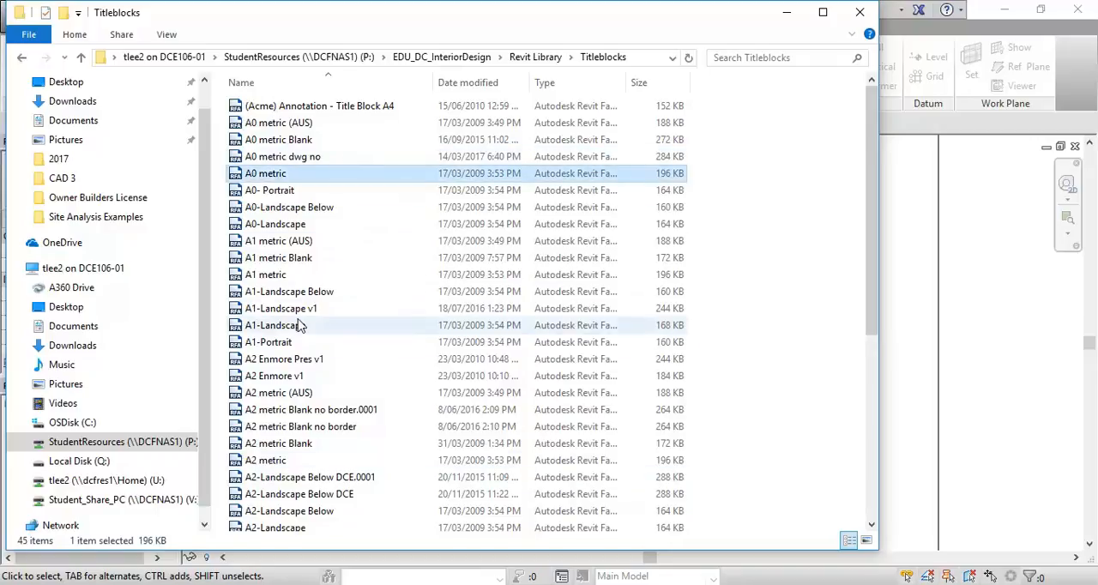
left_click(786, 12)
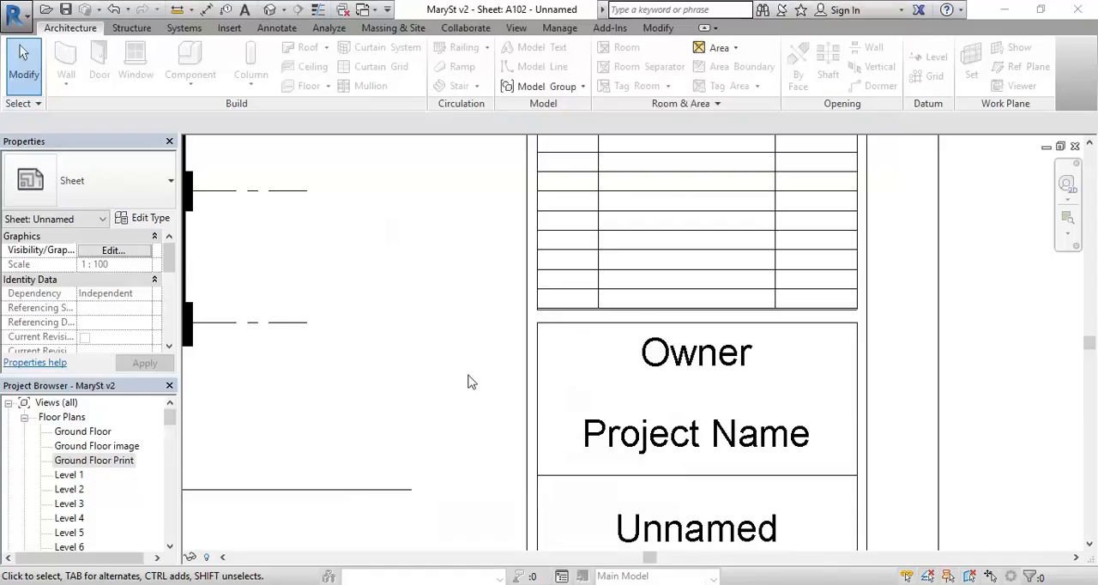
Step: Examine the A102 title block's project, date, author, checker and scale fields, and its position on the whole sheet
scroll(468, 369, "down", 4)
scroll(489, 366, "down", 4)
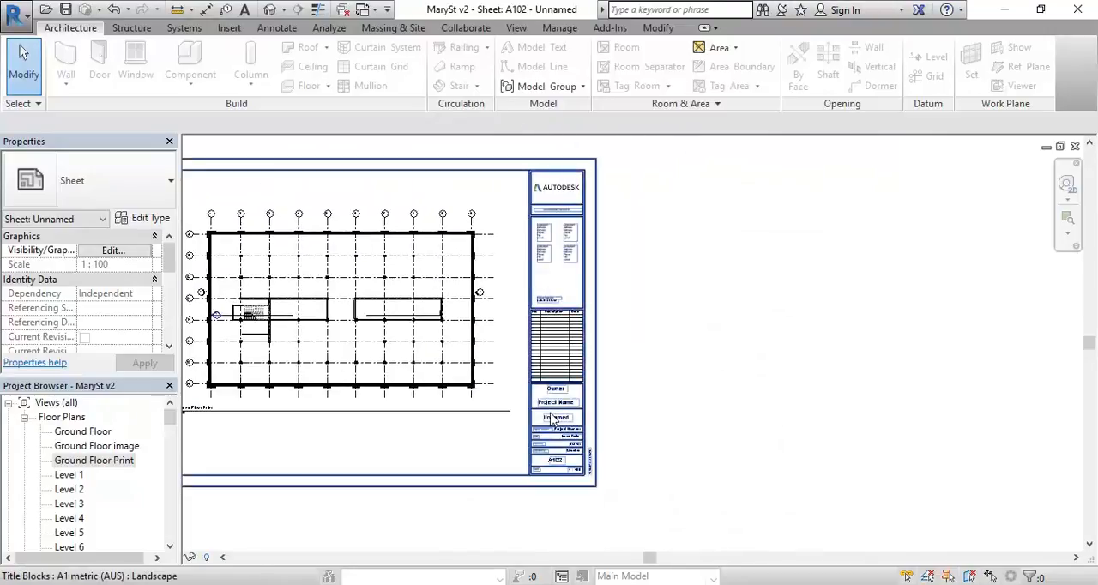
scroll(557, 428, "up", 3)
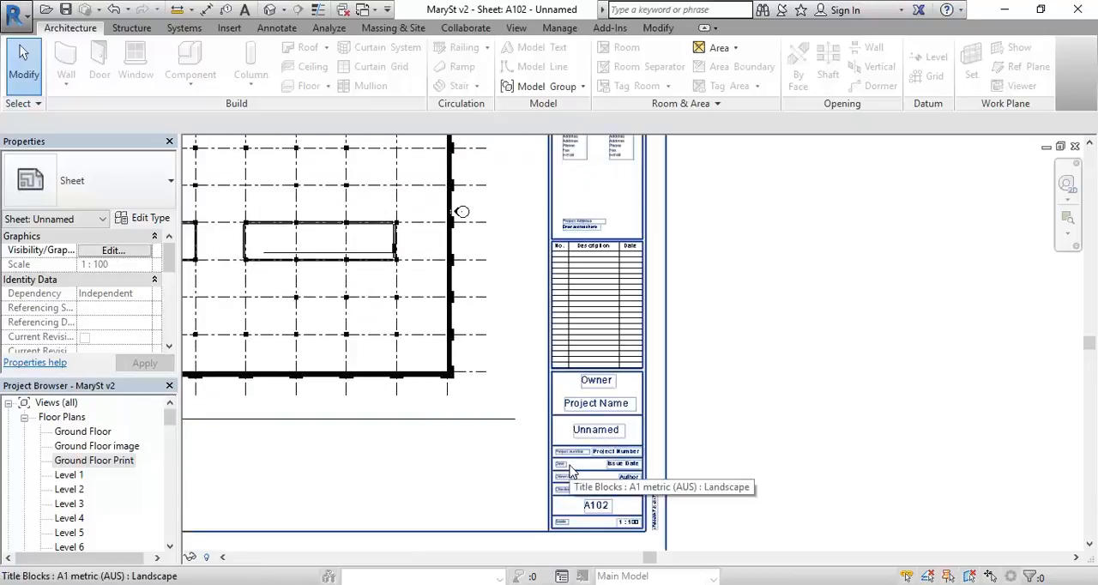
scroll(571, 471, "up", 3)
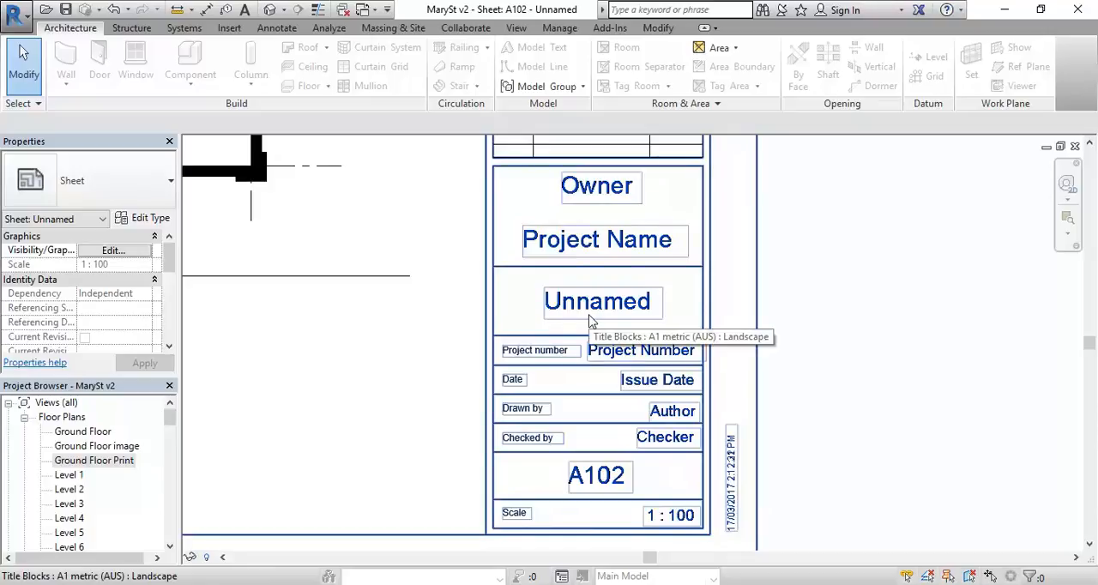
scroll(590, 321, "down", 2)
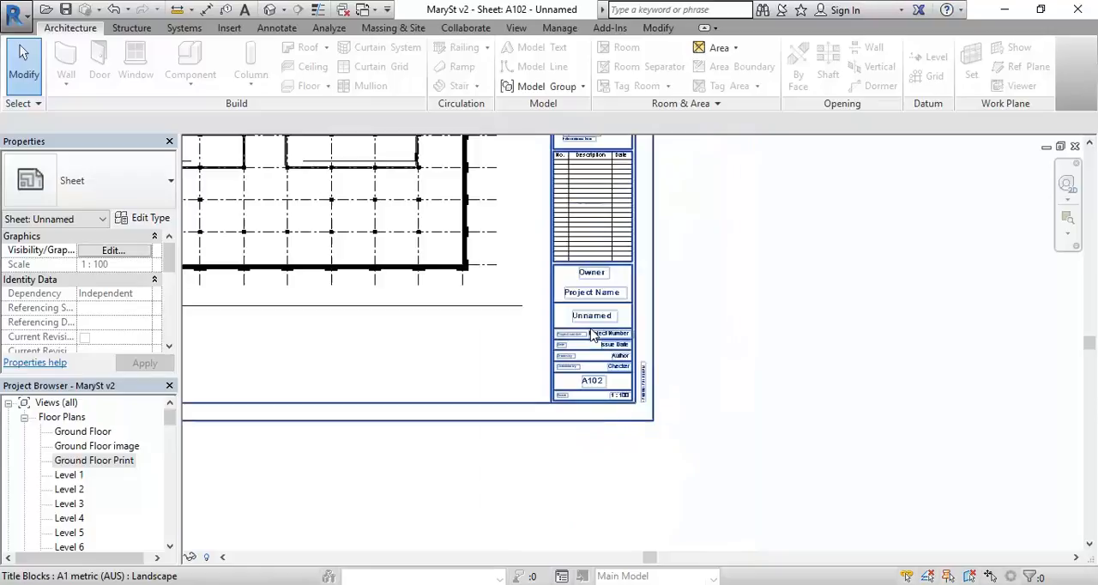
scroll(543, 333, "down", 1)
middle_click_drag(552, 337, 617, 438)
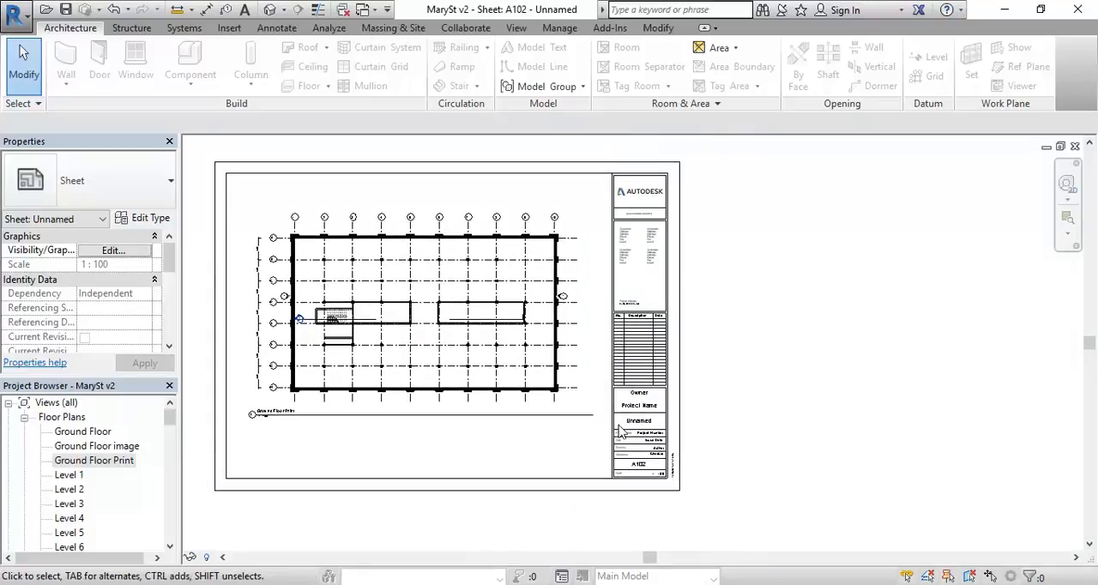
Step: Open the sheet's A1 metric (AUS) title block family in the Family Editor
left_click(645, 390)
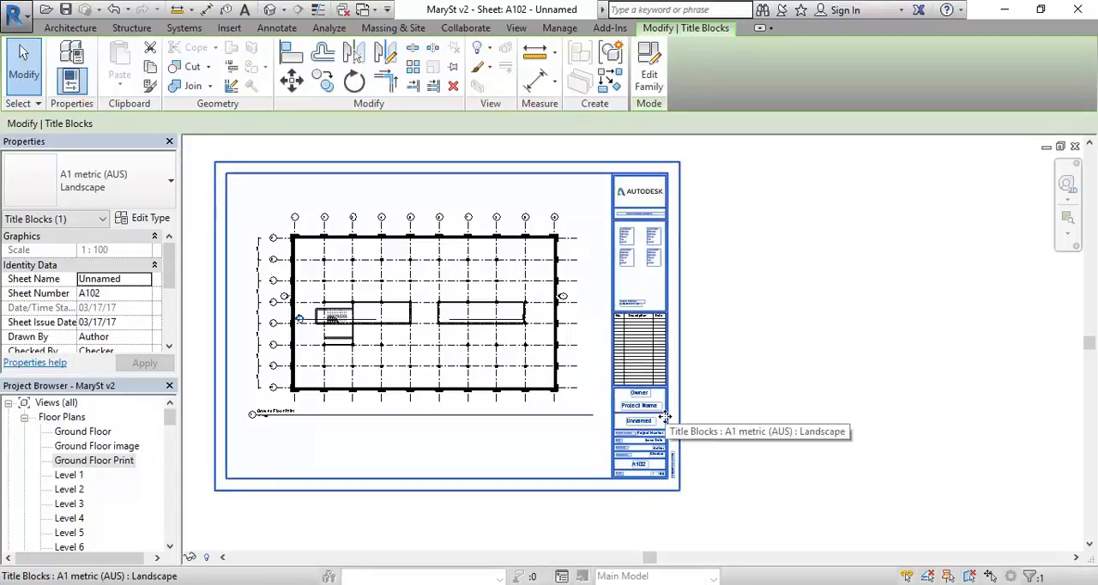
left_click(690, 421)
left_click(679, 418)
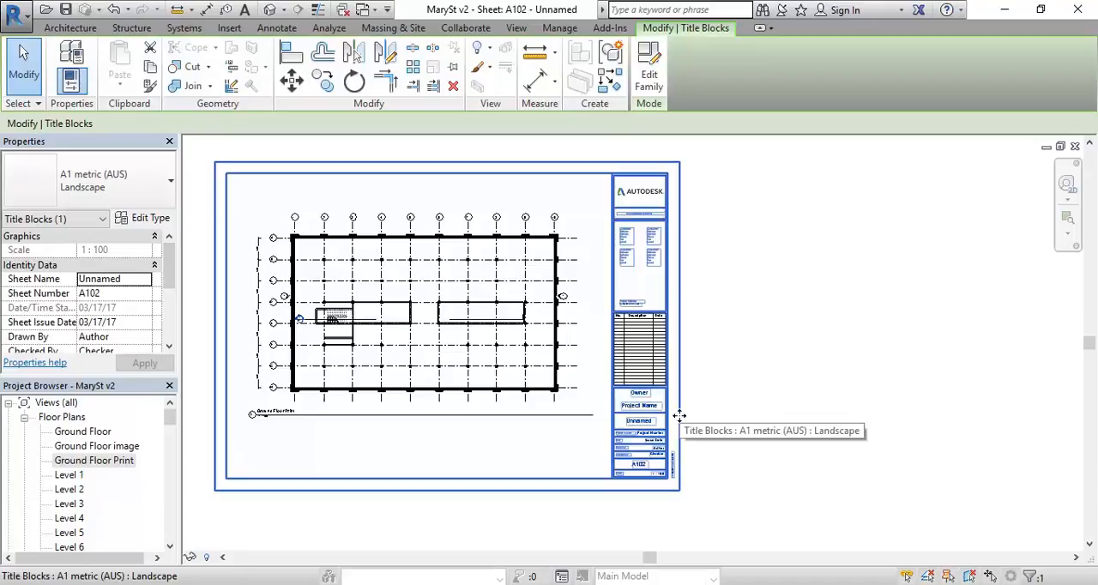
left_click(649, 74)
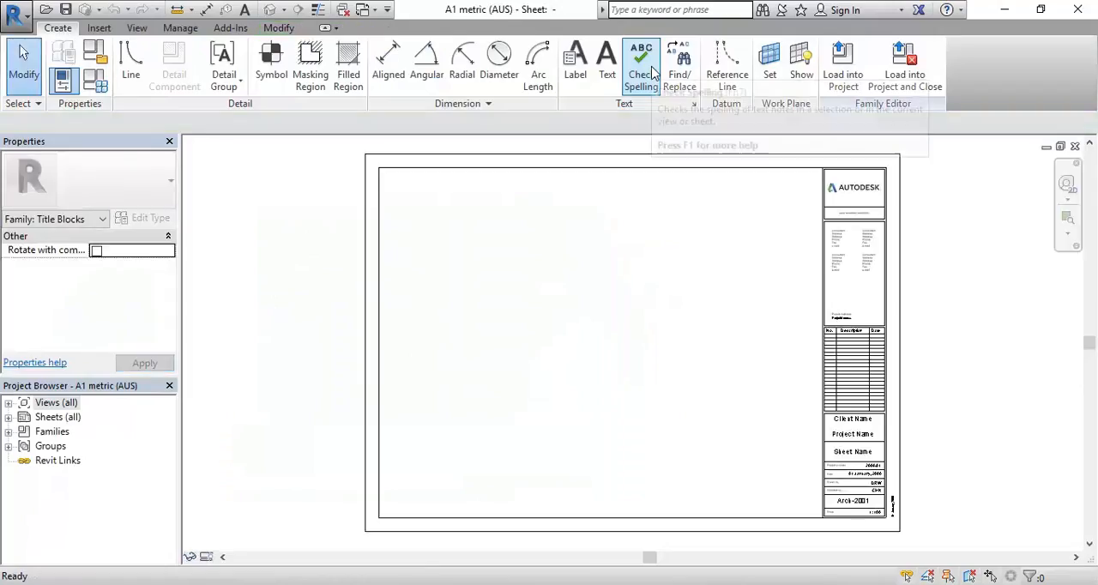
Step: Delete the Autodesk logo image from the upper end of the title block
middle_click_drag(744, 283, 657, 291)
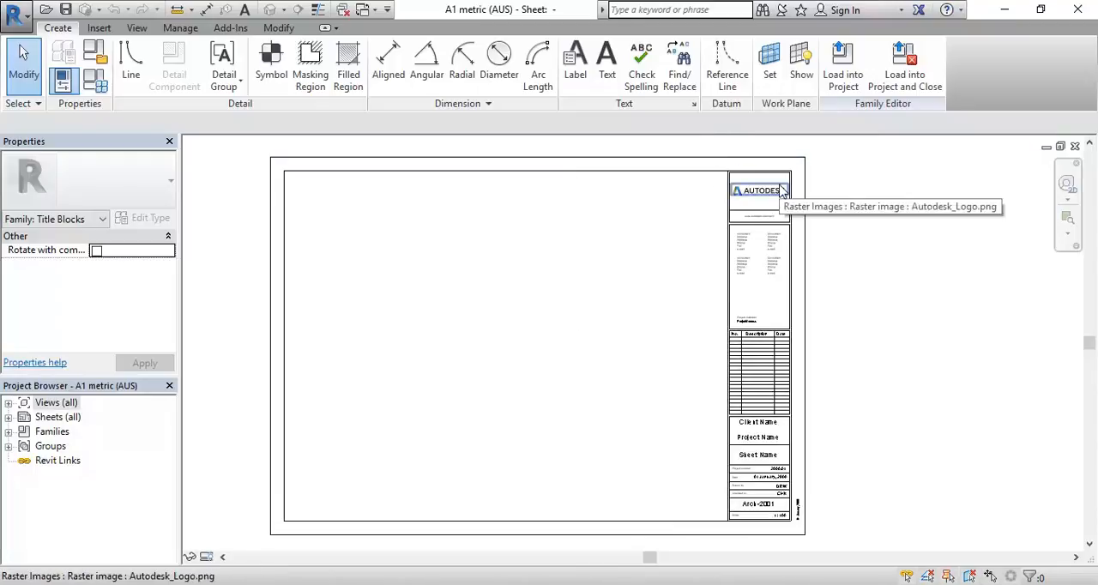
scroll(793, 175, "up", 5)
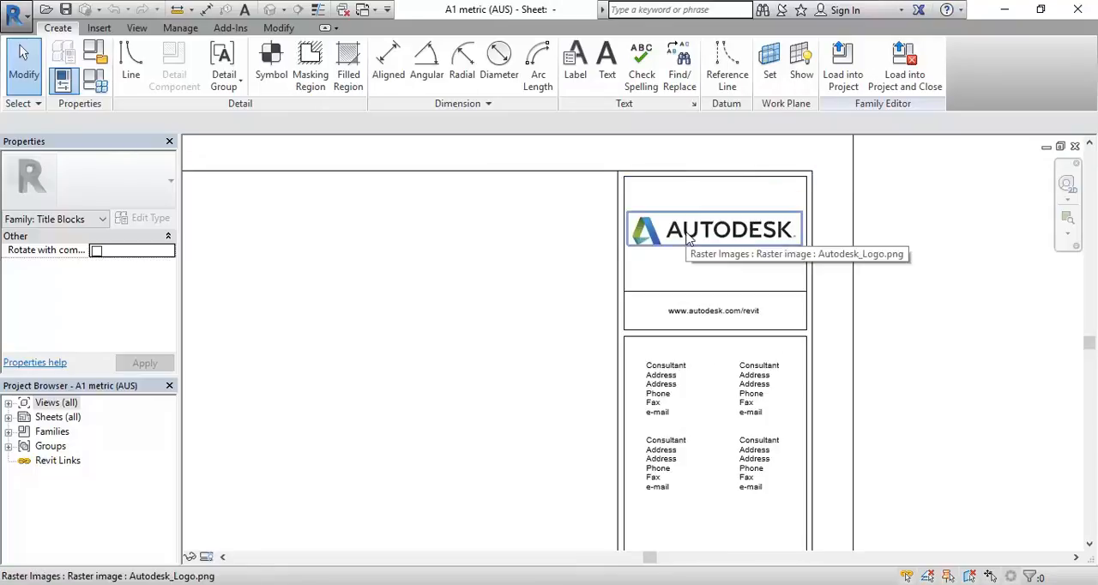
left_click(688, 239)
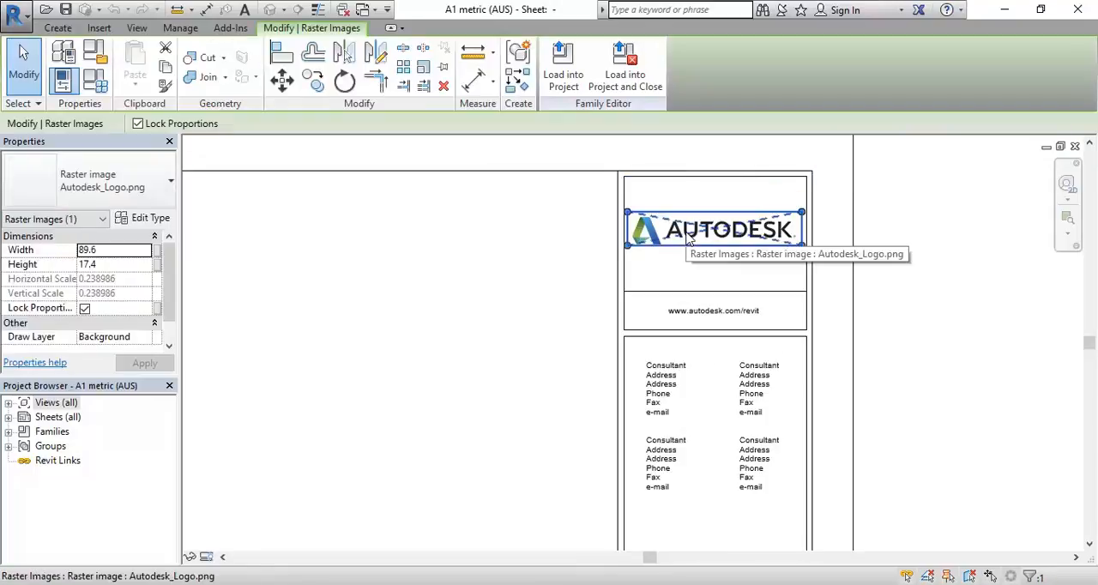
middle_click_drag(503, 238, 421, 316)
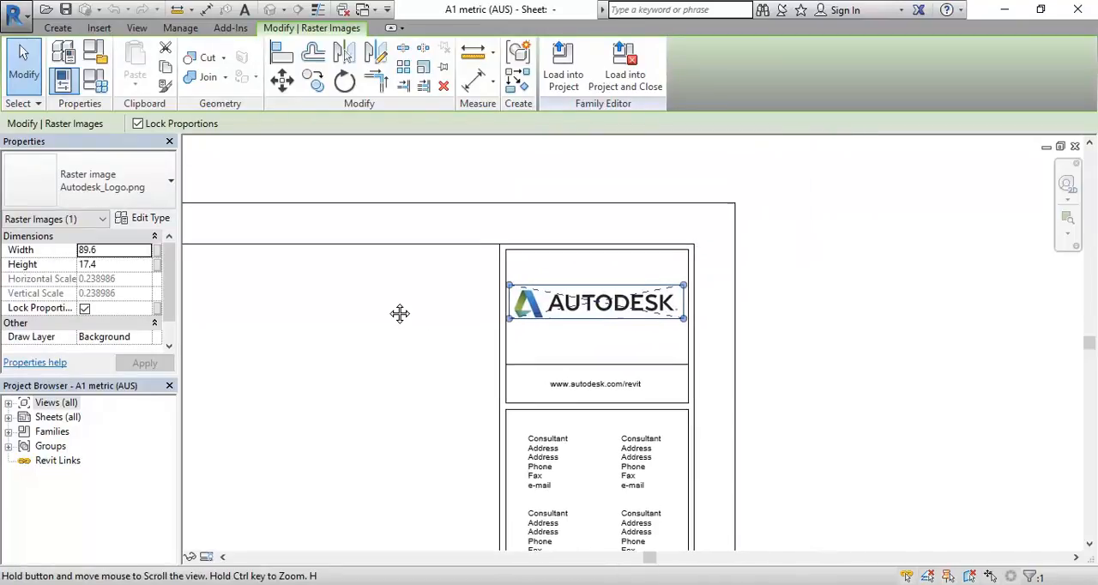
scroll(421, 321, "up", 2)
scroll(422, 321, "up", 1)
key("Delete")
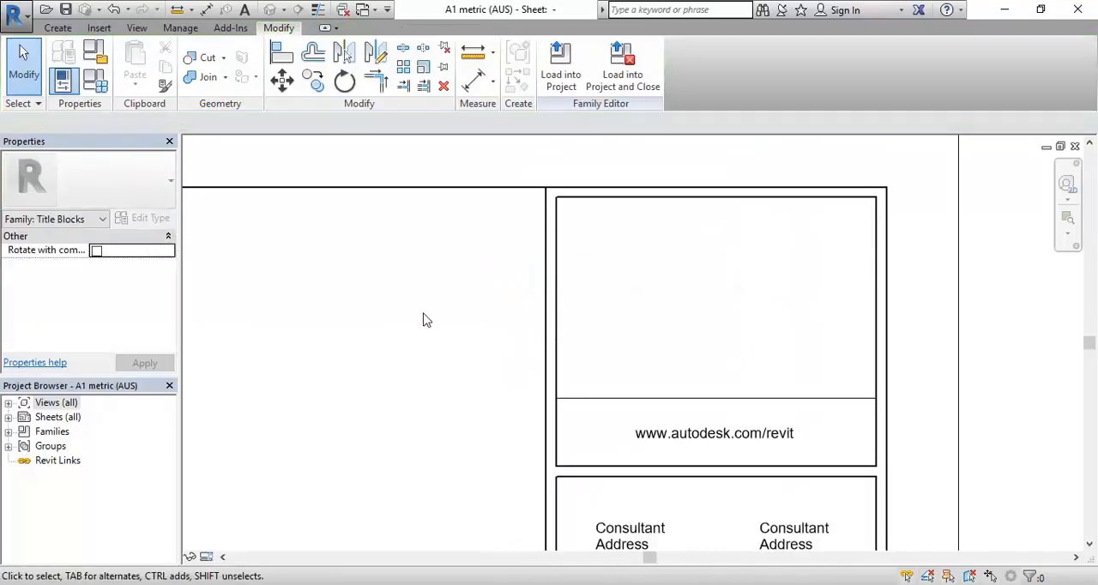
Step: Delete the web address and consultant details, with their frame lines, below the former logo area of the title block
scroll(423, 315, "down", 5)
middle_click_drag(423, 314, 461, 278)
scroll(433, 236, "down", 1)
left_click_drag(429, 196, 605, 473)
middle_click_drag(436, 415, 471, 344)
scroll(516, 272, "up", 6)
key("Delete")
Step: Delete the revision schedule with the No., Description and Date columns from the title block
scroll(415, 437, "down", 4)
middle_click_drag(422, 481, 427, 313)
left_click(554, 326)
key("Delete")
Step: Delete the leftover frame lines above the Client Name box and the vertical line separating the title strip from the drawing area
middle_click_drag(381, 454, 419, 353)
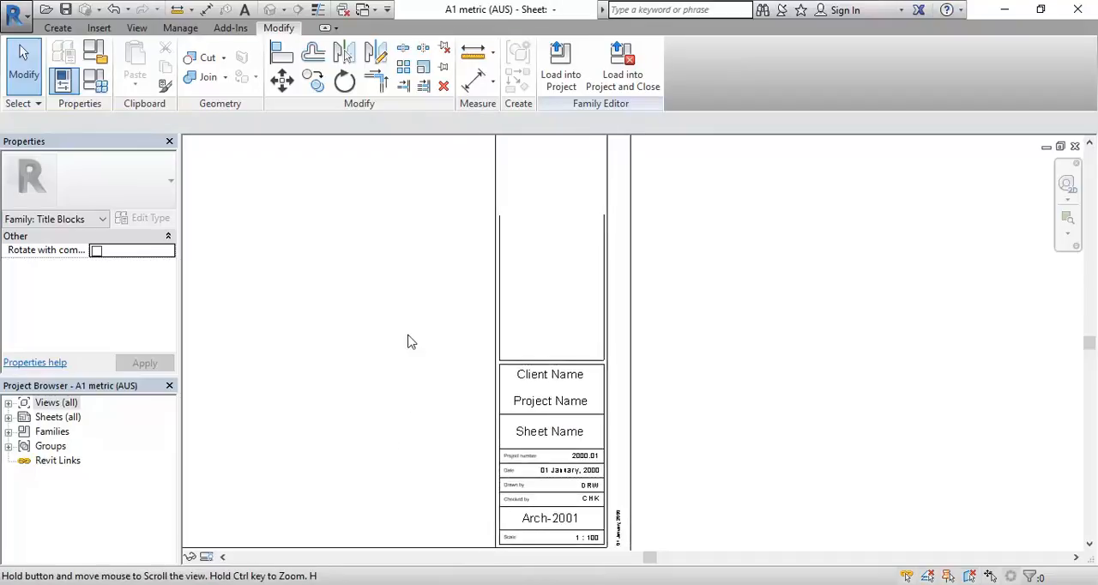
left_click_drag(428, 180, 651, 363)
key("Delete")
scroll(502, 336, "up", 2)
left_click(493, 334)
left_click(411, 380)
scroll(410, 380, "down", 2)
middle_click_drag(411, 380, 534, 304)
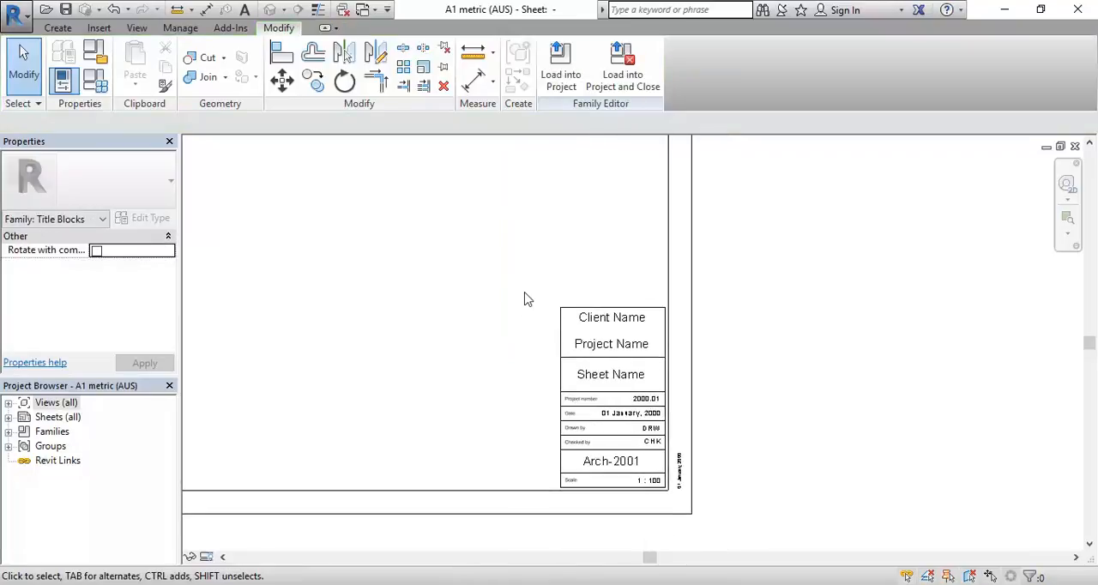
Step: Delete the upper and left frame lines of the box around the remaining title block fields
scroll(521, 360, "up", 2)
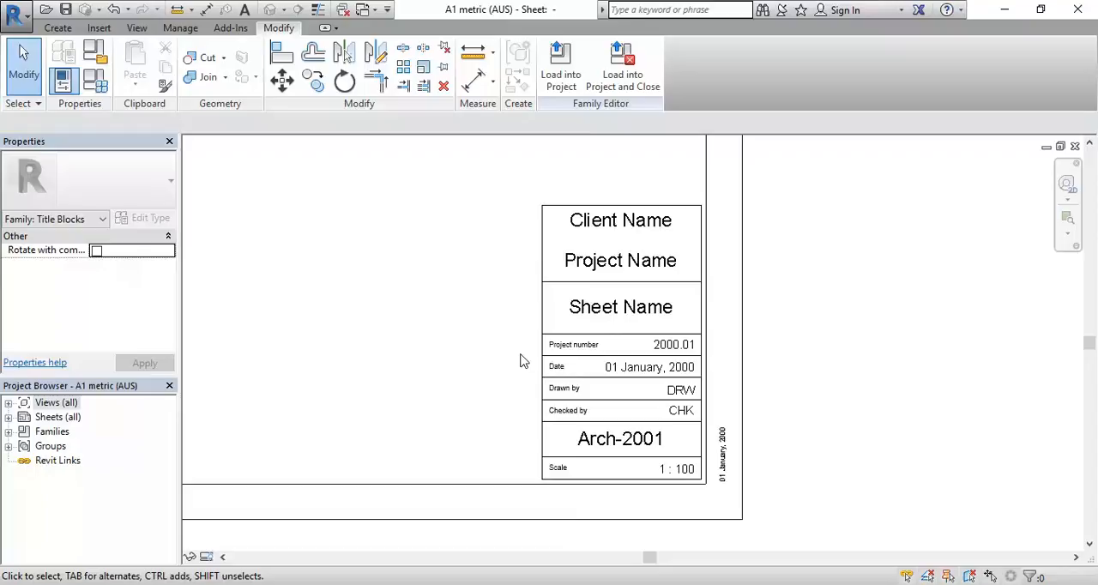
left_click(565, 206)
key("Delete")
left_click(546, 262)
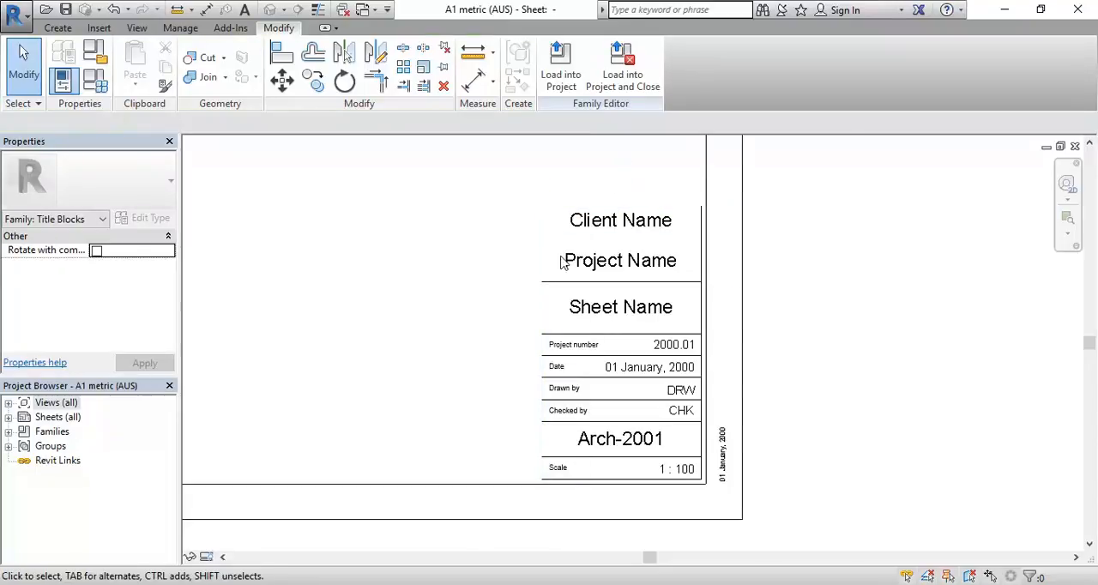
key("Delete")
Step: Delete the Client Name and Project Name labels and the divider line above Sheet Name
scroll(558, 257, "up", 2)
left_click(600, 186)
key("Delete")
left_click(598, 285)
key("Delete")
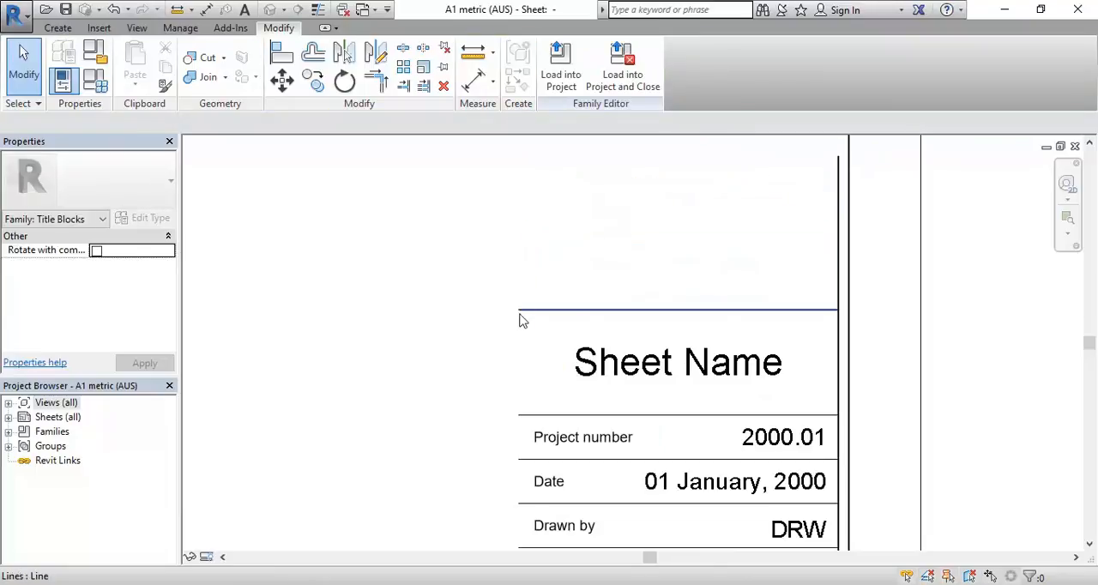
left_click(571, 314)
key("Delete")
scroll(458, 309, "down", 2)
Step: Delete the Sheet Name label from the title block
left_click(530, 322)
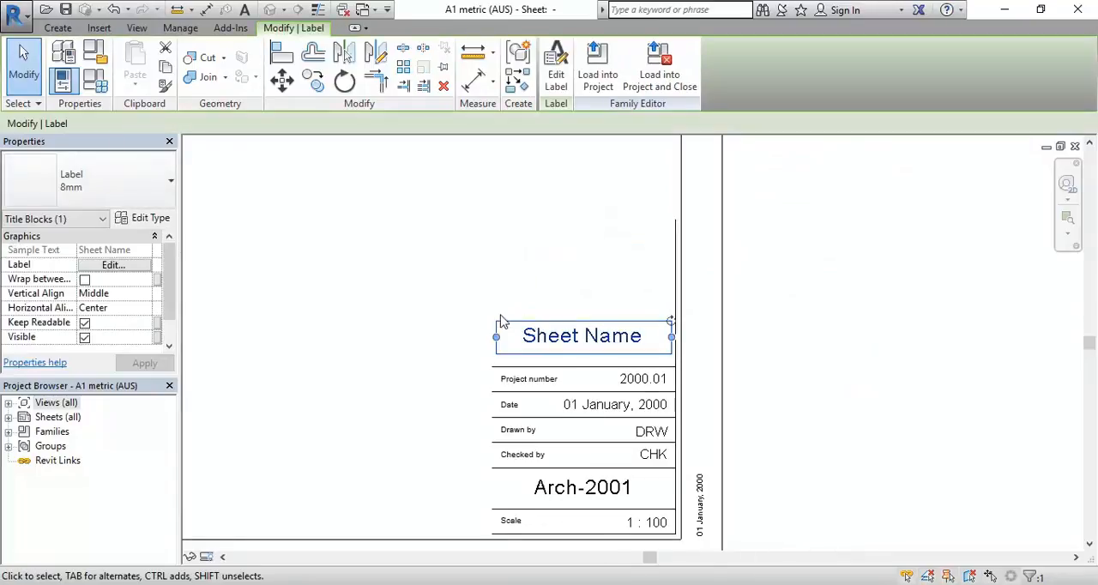
middle_click_drag(434, 311, 432, 257)
scroll(537, 281, "up", 2)
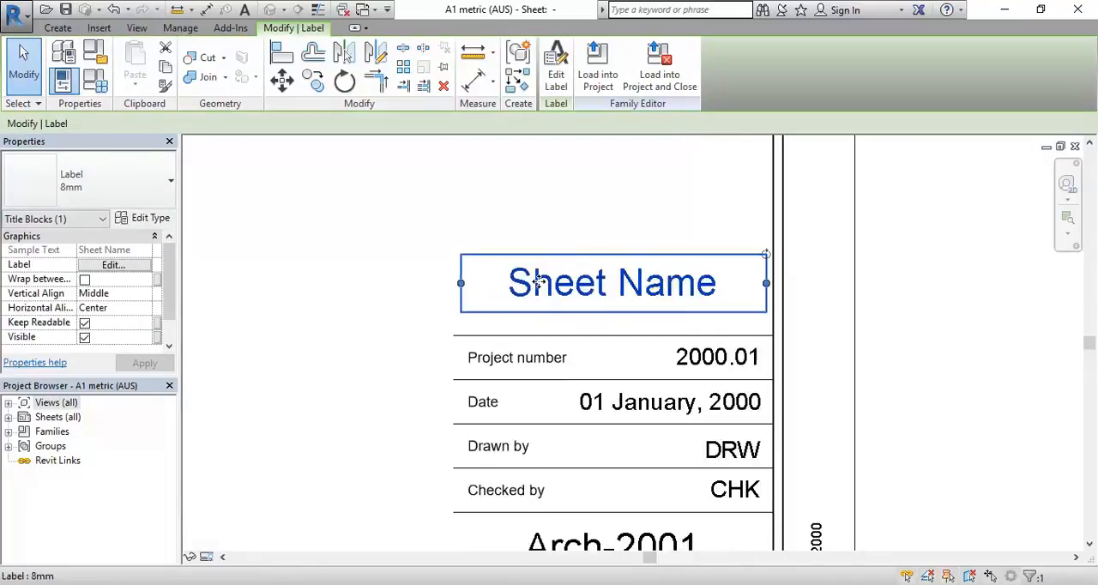
scroll(522, 277, "down", 3)
key("Delete")
Step: Delete the project number, date, drawn by, checked by and scale fields, their lines and the vertical date text, keeping the Arch-2001 label
scroll(507, 419, "up", 4)
middle_click_drag(439, 435, 418, 419)
scroll(417, 410, "up", 1)
left_click_drag(415, 408, 768, 502)
key("Delete")
left_click(829, 458)
key("Delete")
left_click(800, 447)
key("Delete")
scroll(421, 292, "up", 1)
left_click_drag(396, 228, 829, 485)
key("Delete")
Step: Nudge the Arch-2001 sheet number label down close to the lower border line and deselect it
scroll(551, 379, "down", 1)
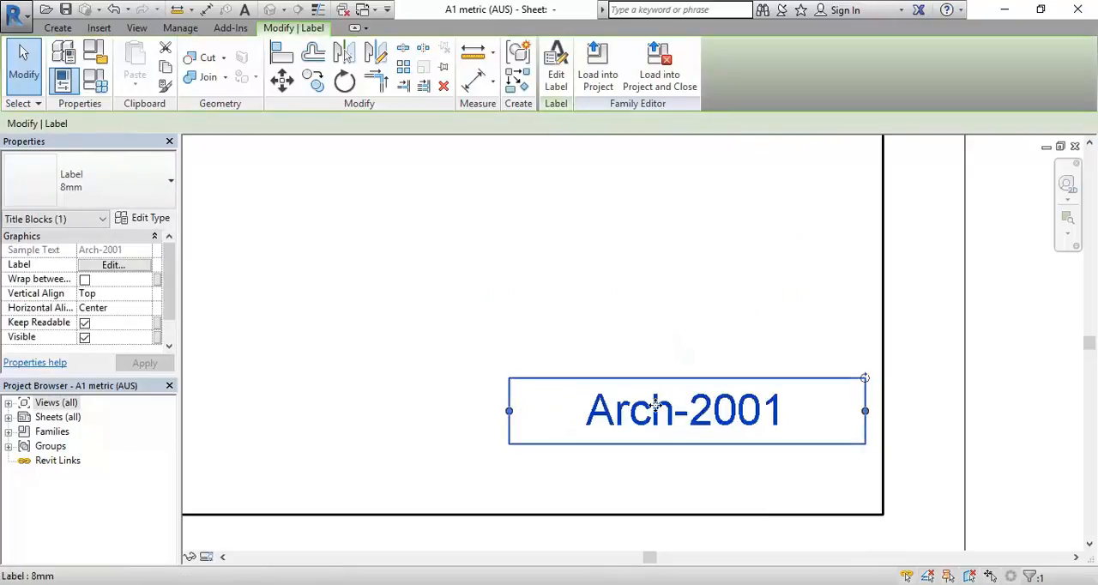
key("shift+Down")
key("shift+Down")
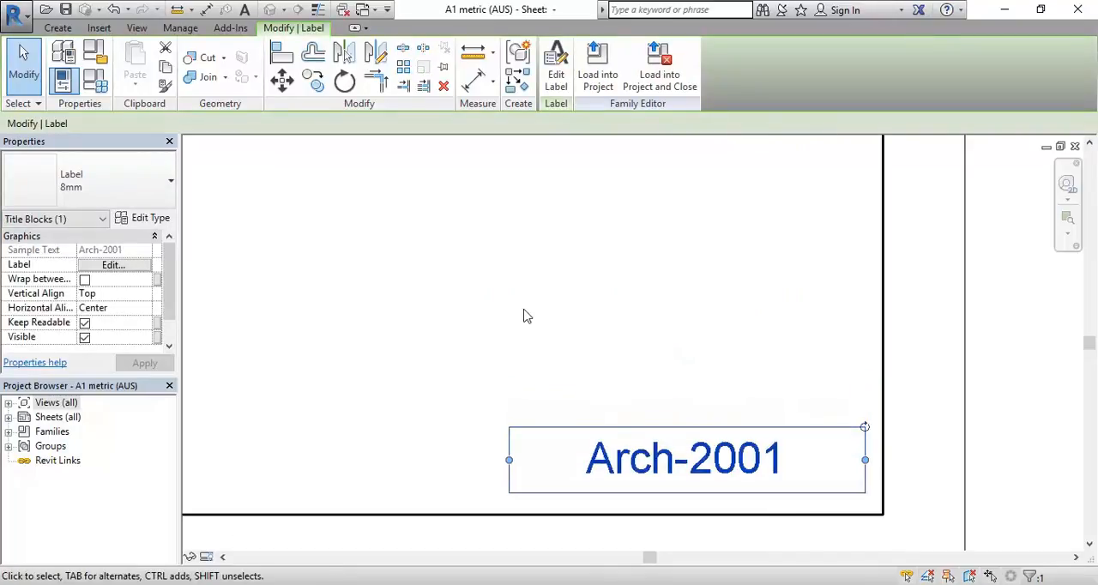
left_click(520, 314)
Step: Delete the four inner border lines of the title block, keeping the outer sheet edge and the Arch-2001 label
scroll(520, 314, "down", 4)
scroll(512, 378, "down", 2)
middle_click_drag(512, 378, 611, 461)
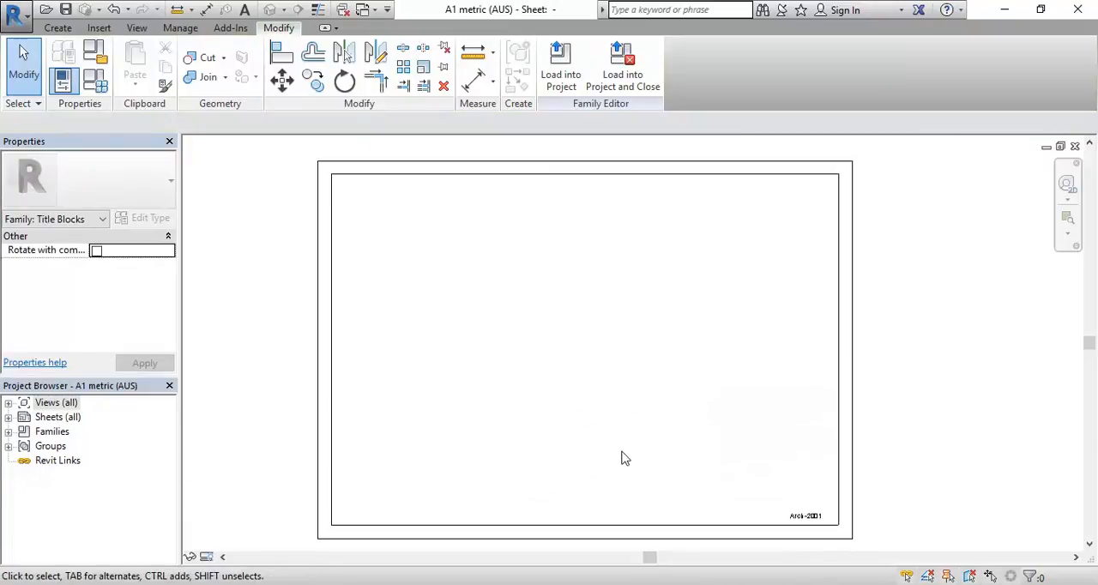
left_click(495, 178)
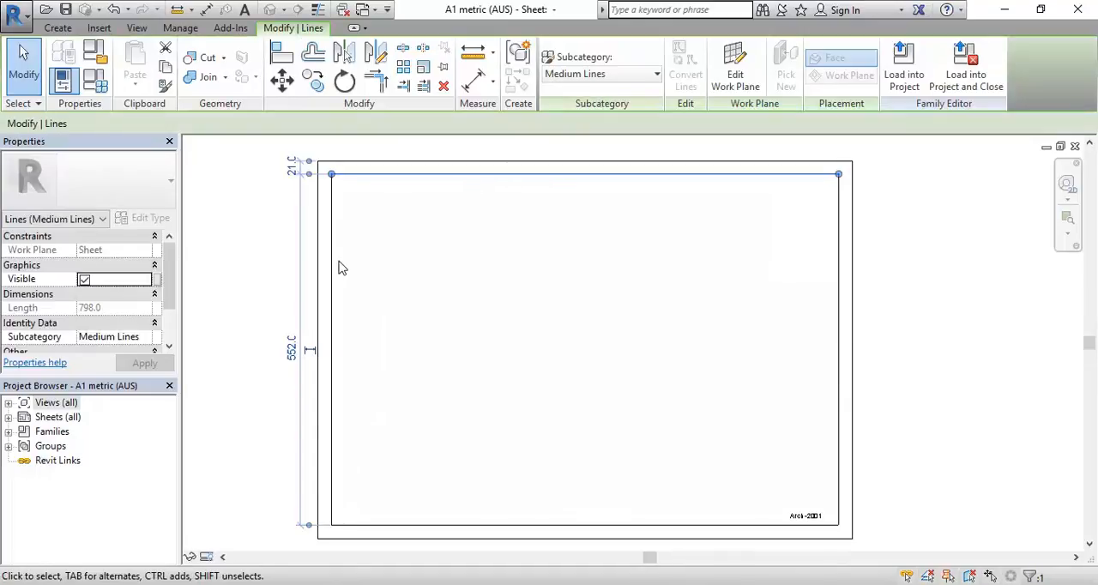
left_click(334, 265)
left_click(408, 524)
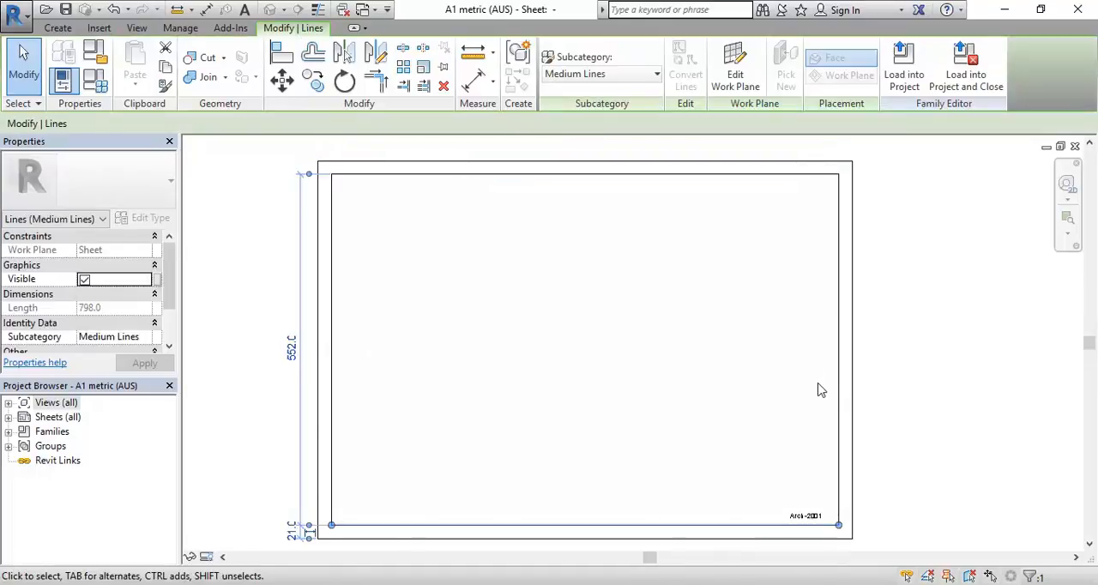
left_click(840, 375)
left_click(608, 292)
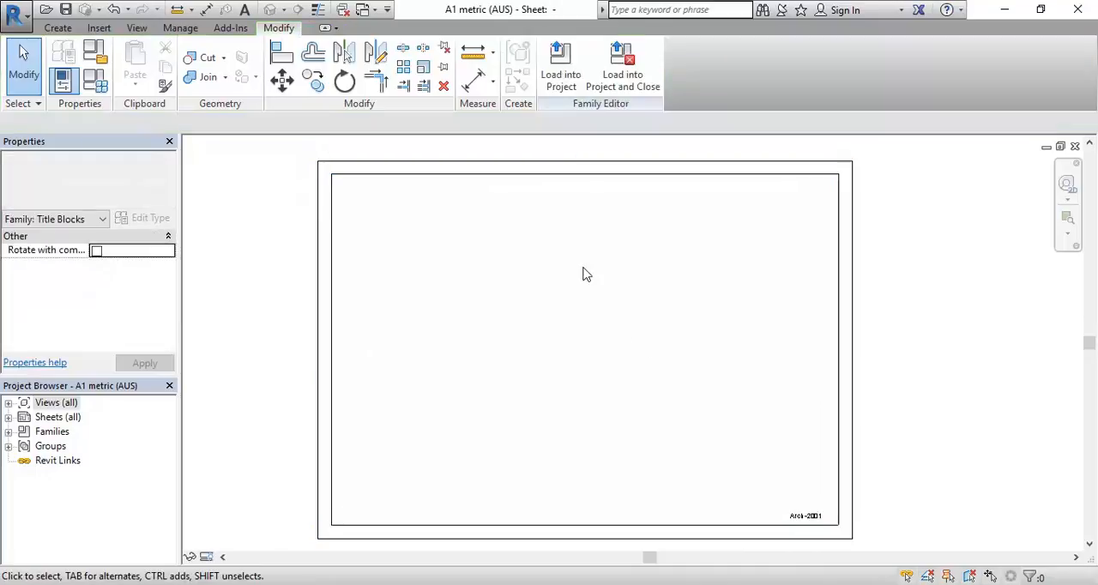
left_click(463, 183)
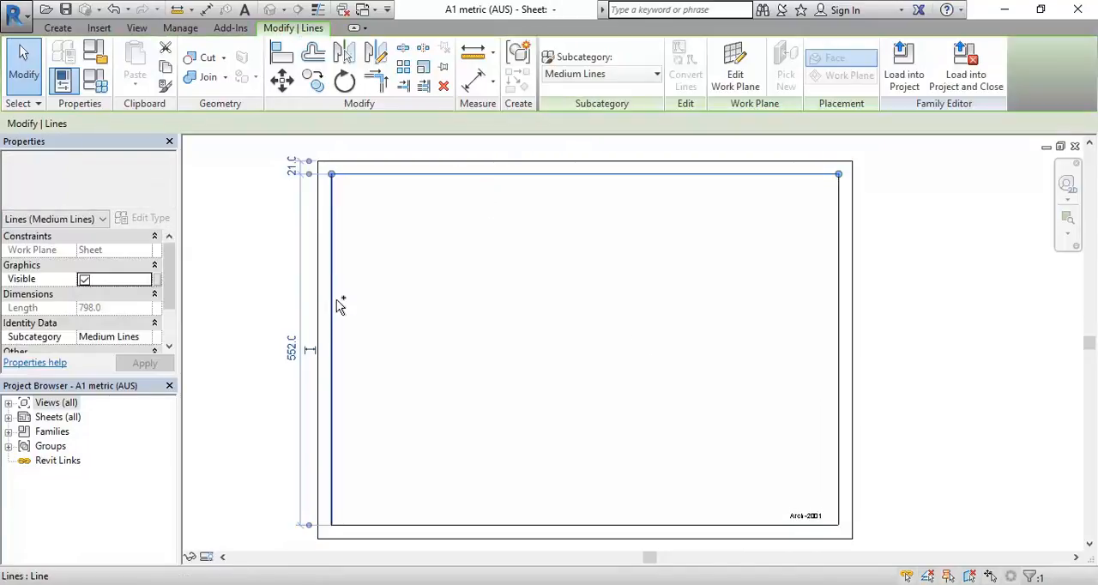
left_click(479, 526, "ctrl")
left_click(838, 419, "ctrl")
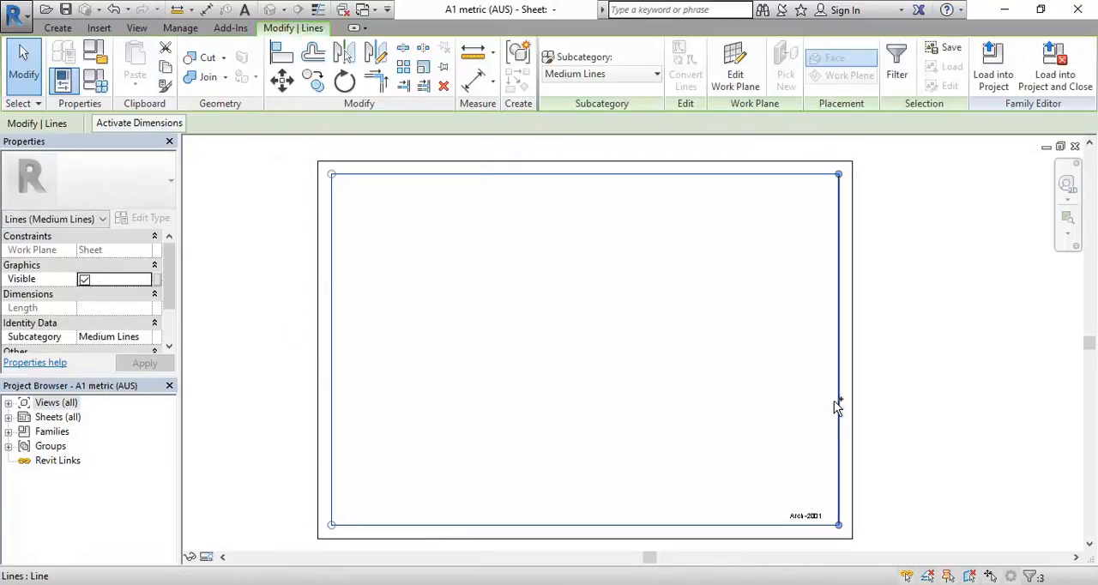
key("Delete")
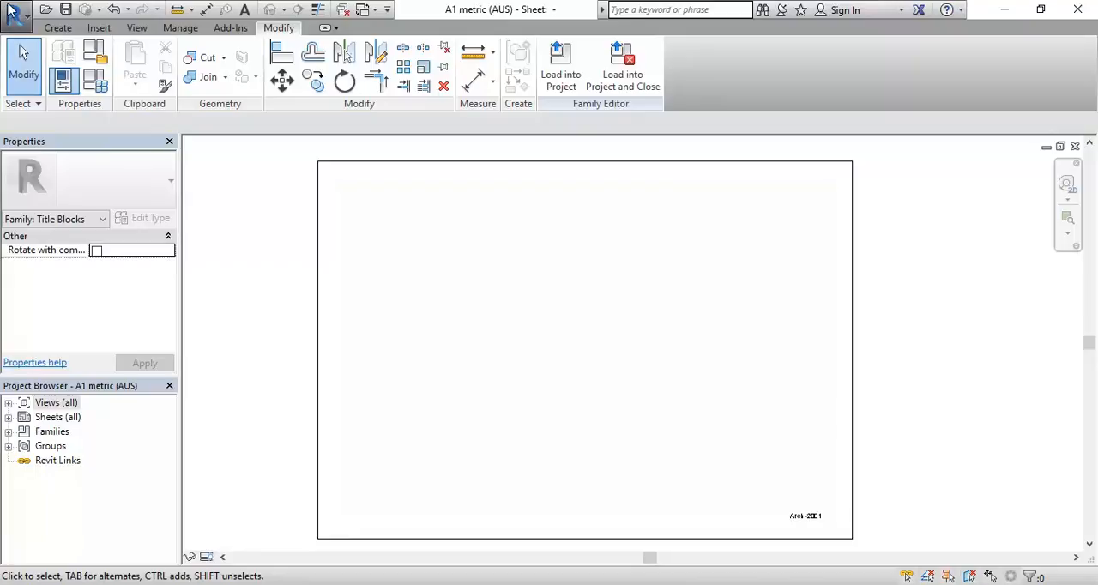
left_click(12, 12)
left_click(12, 12)
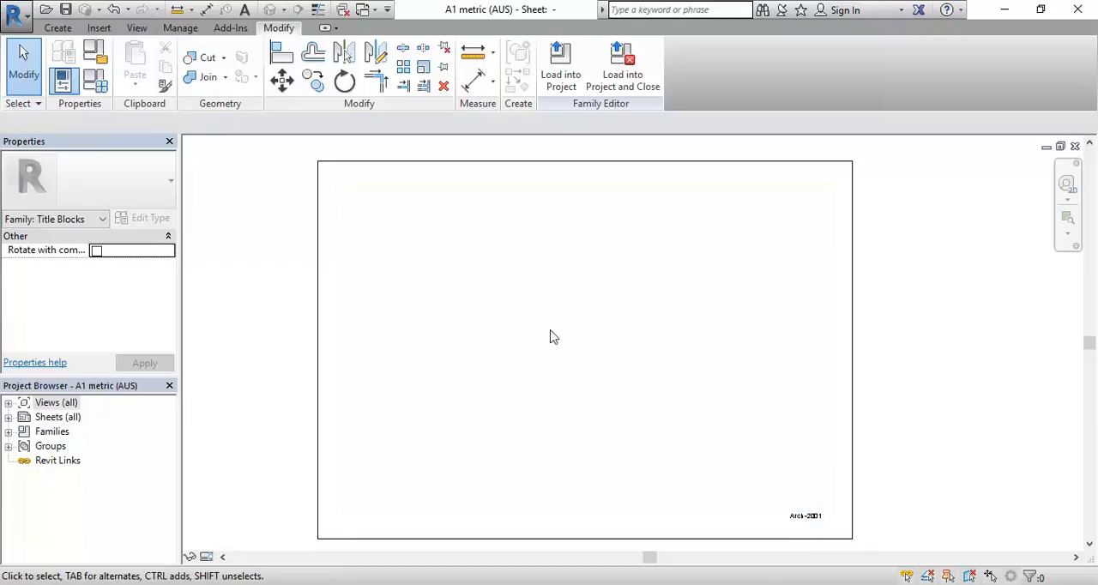
left_click(12, 12)
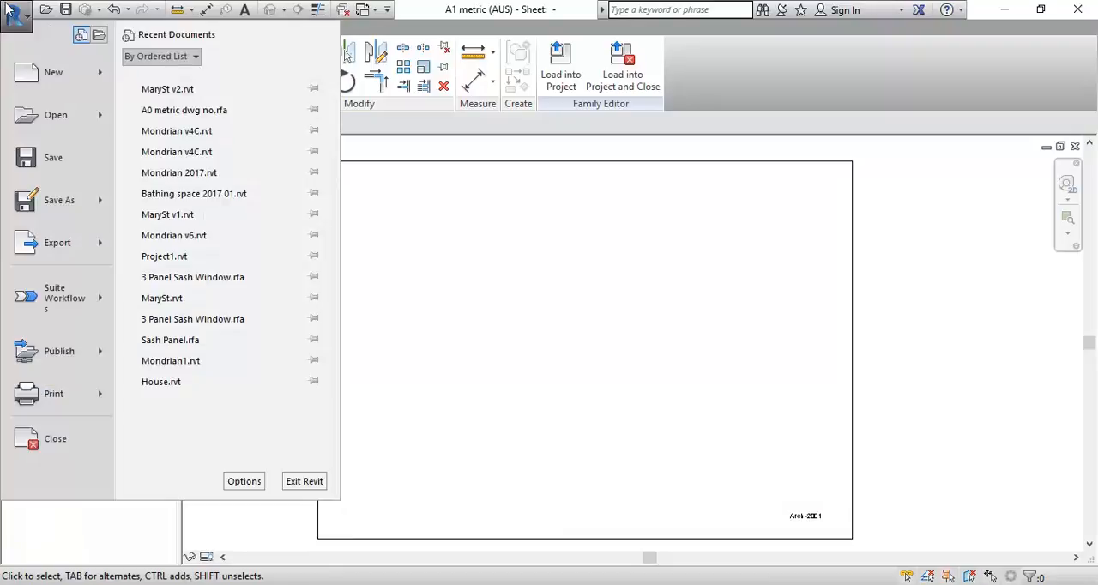
mouse_move(61, 202)
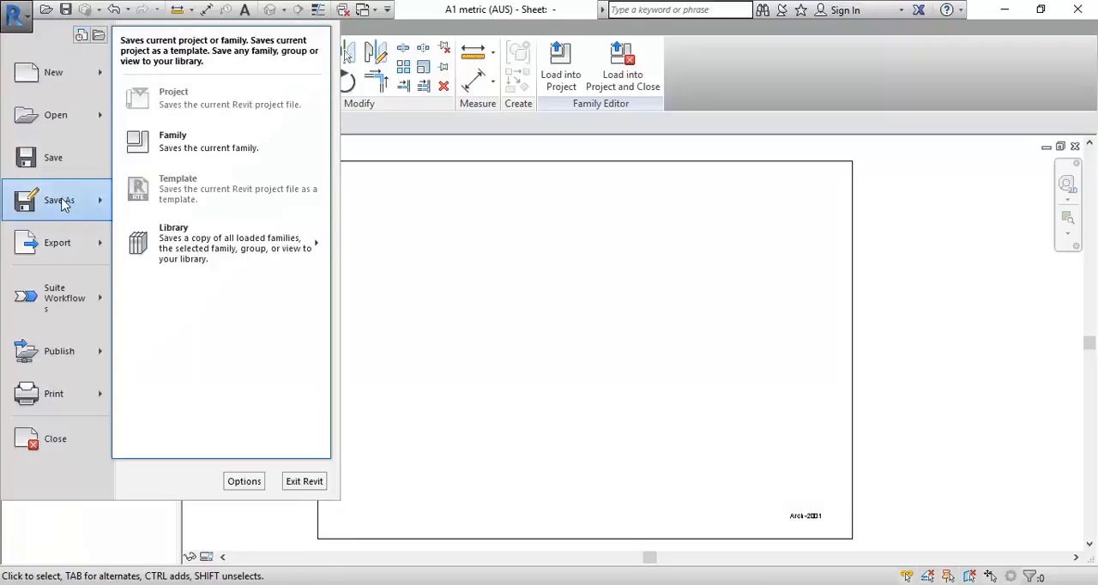
left_click(190, 145)
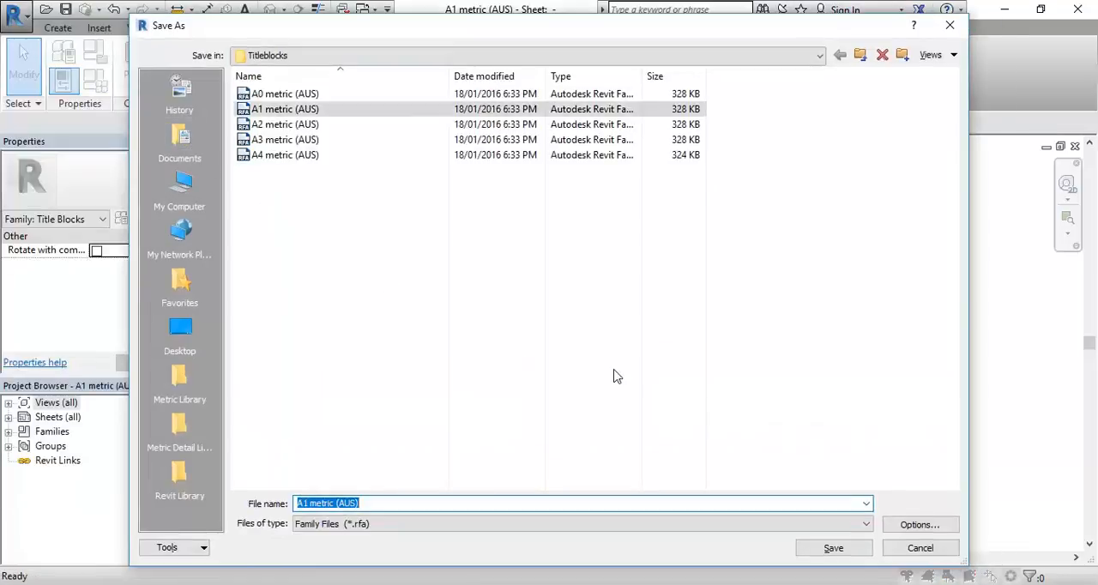
left_click(918, 548)
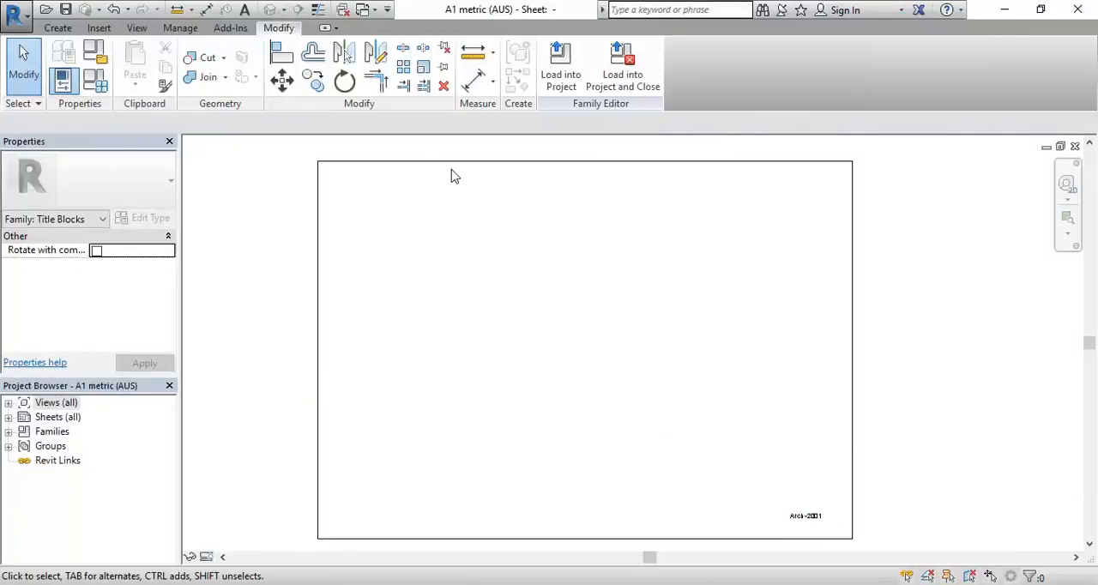
left_click(7, 9)
mouse_move(59, 214)
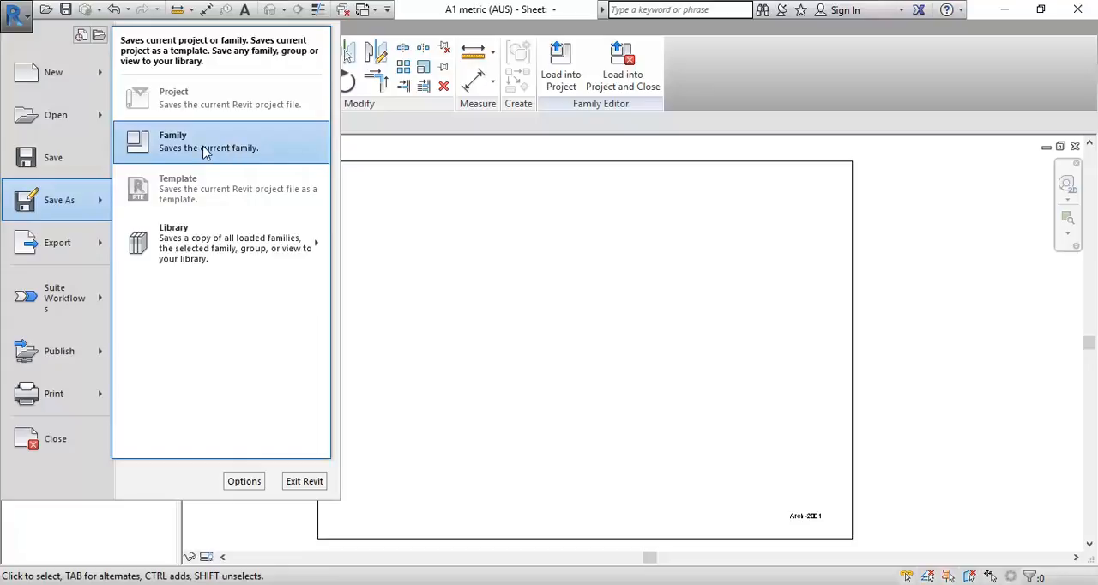
left_click(4, 16)
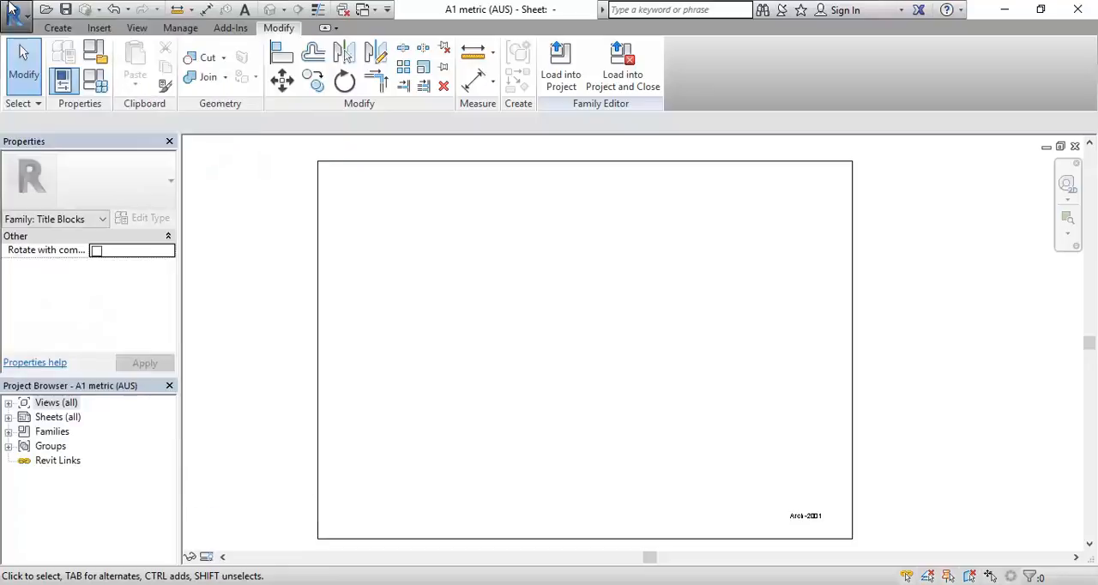
left_click(11, 11)
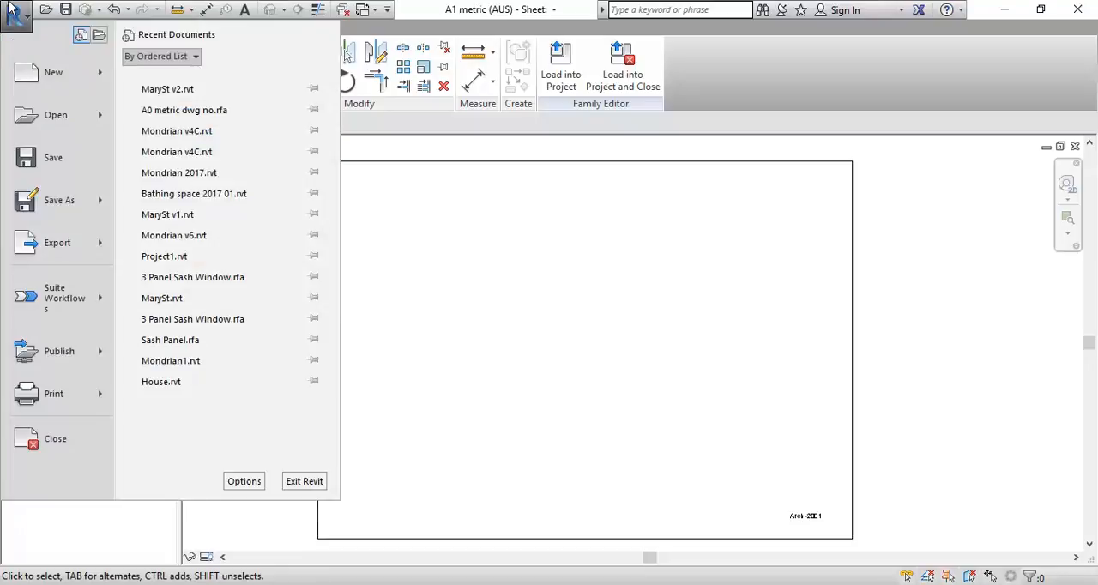
mouse_move(53, 206)
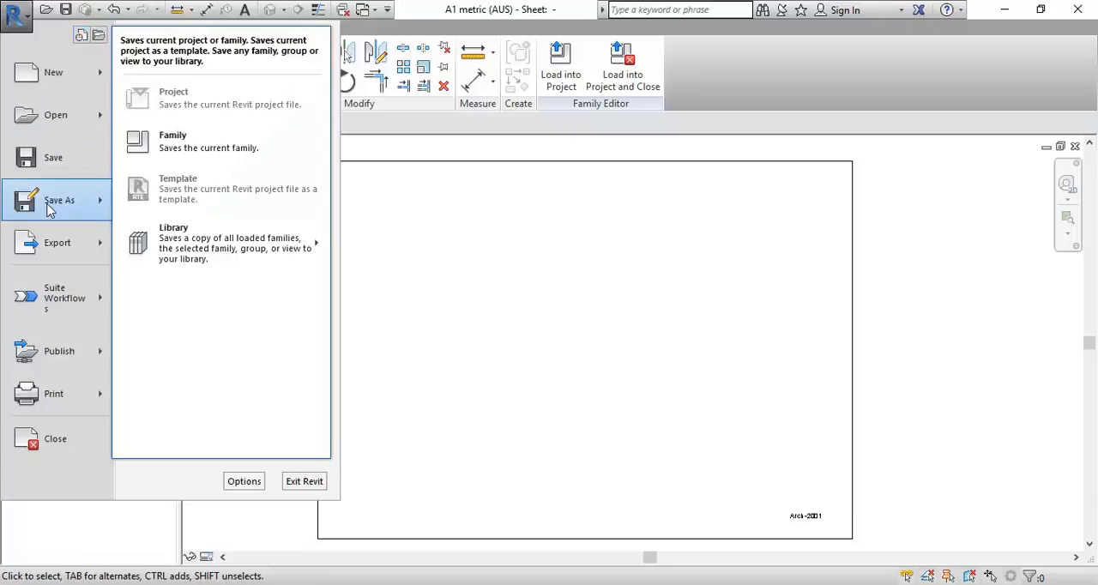
left_click(179, 146)
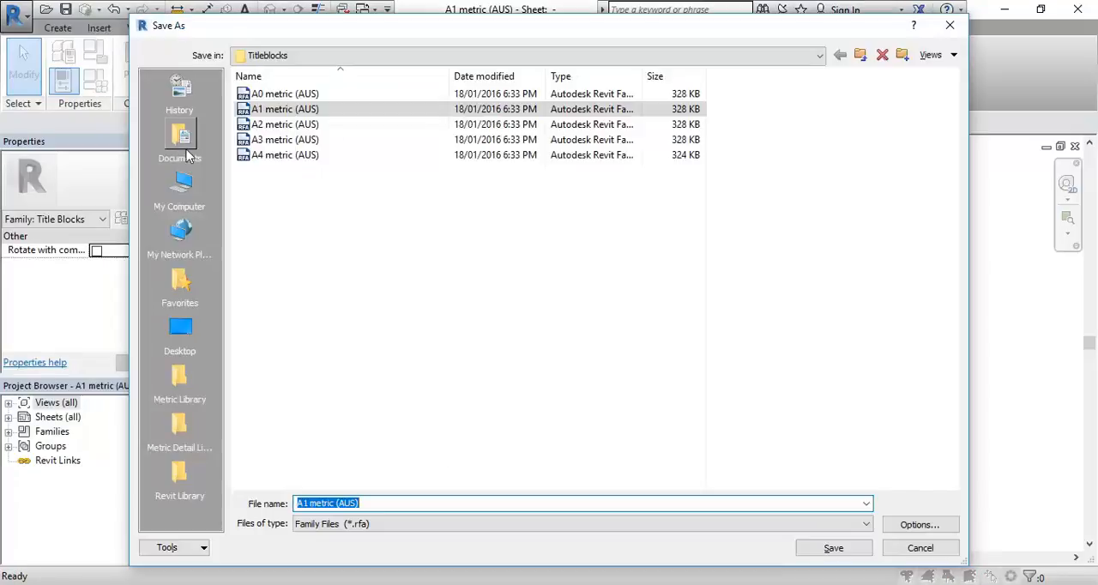
left_click(328, 55)
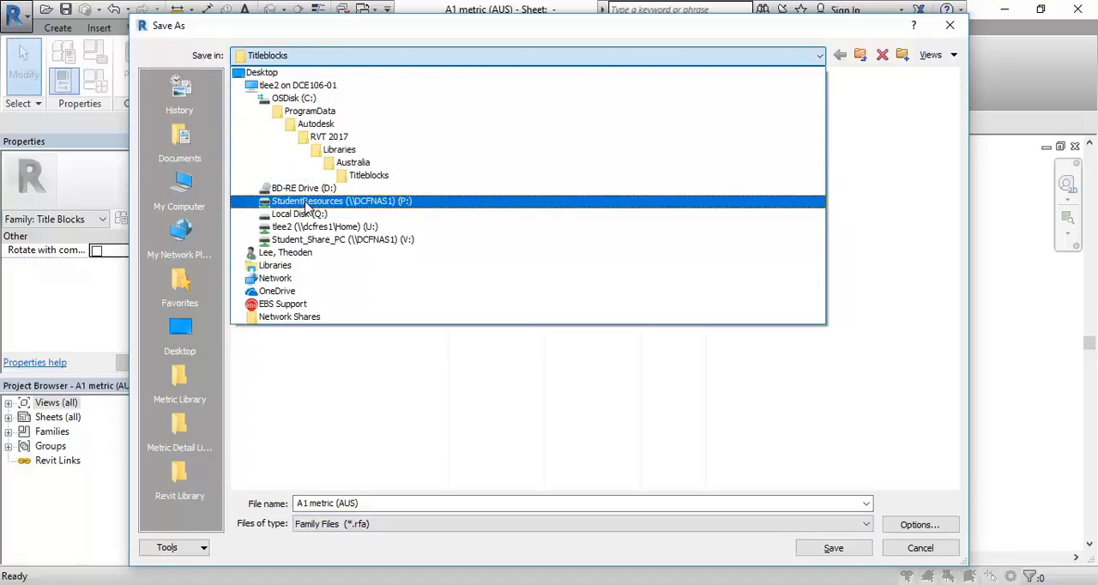
left_click(331, 60)
left_click(331, 60)
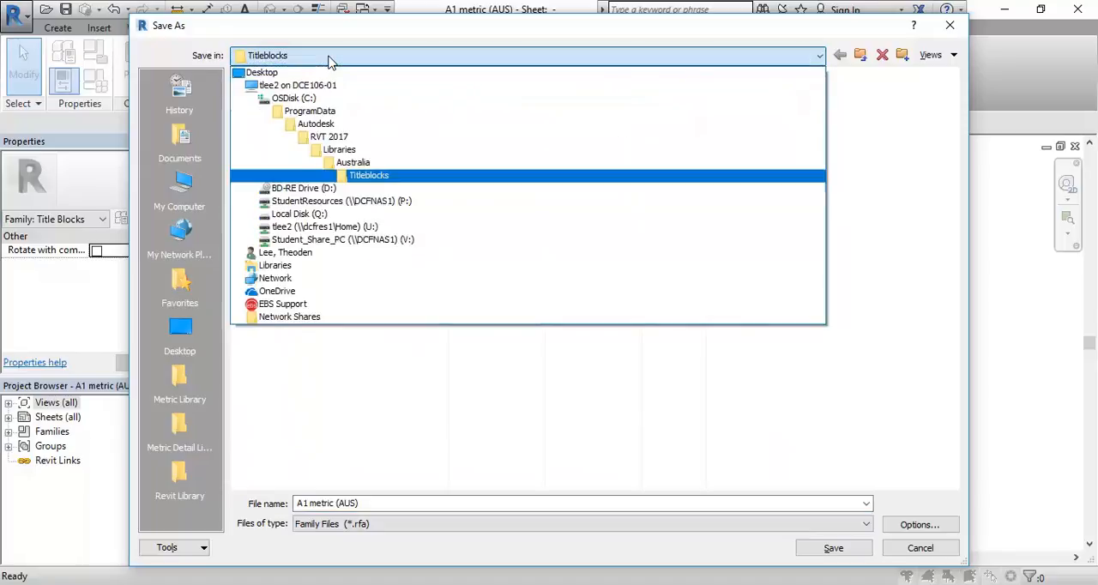
left_click(332, 60)
left_click(920, 548)
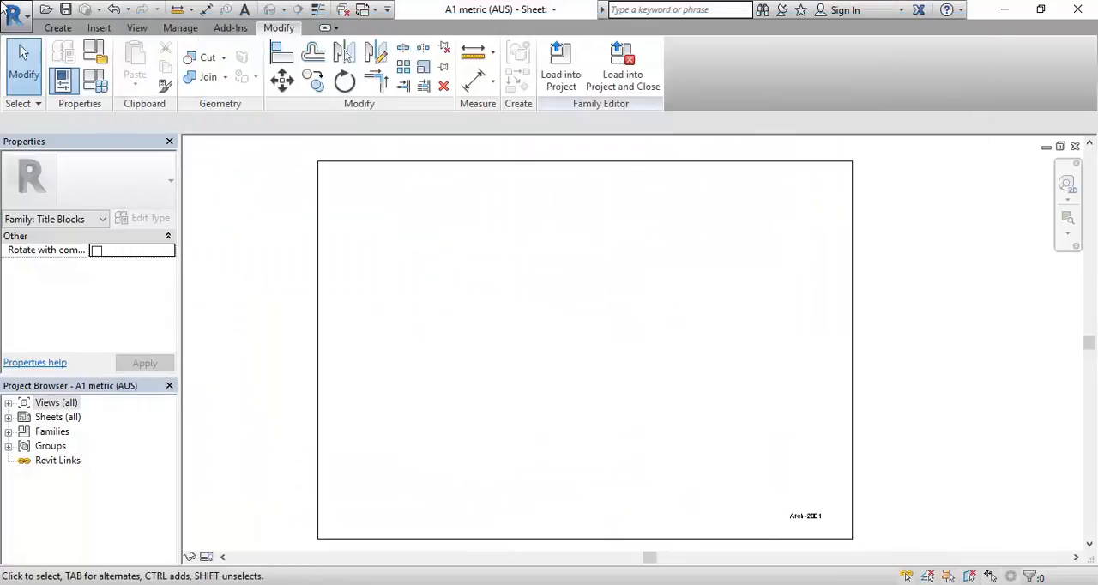
Step: Save the title block family as A1 metric (AUS) in the 2017 > CAD 4 folder on the U: home drive
left_click(5, 8)
mouse_move(49, 200)
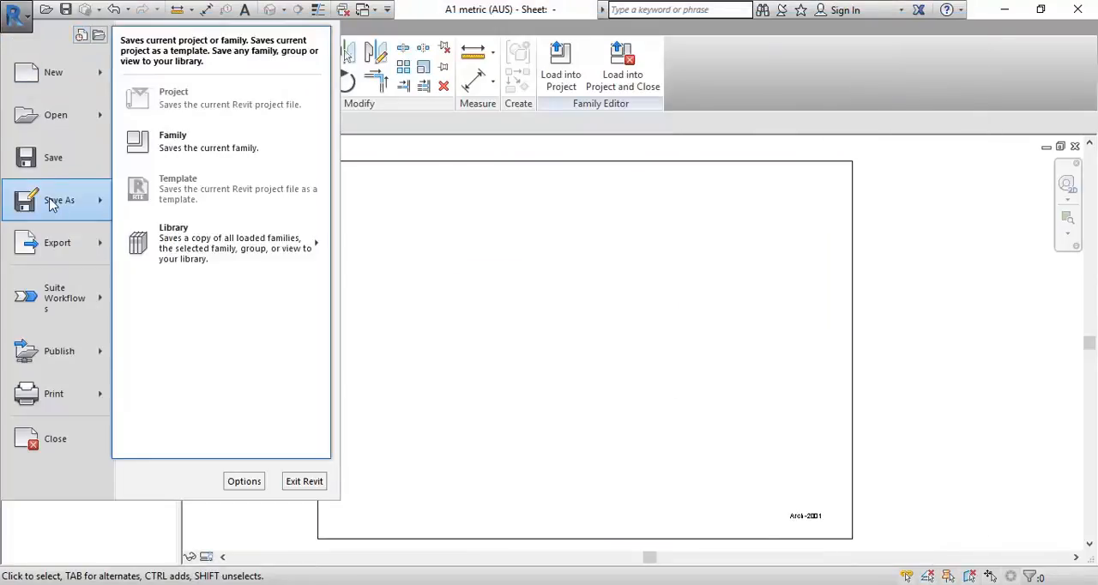
left_click(182, 150)
left_click(369, 56)
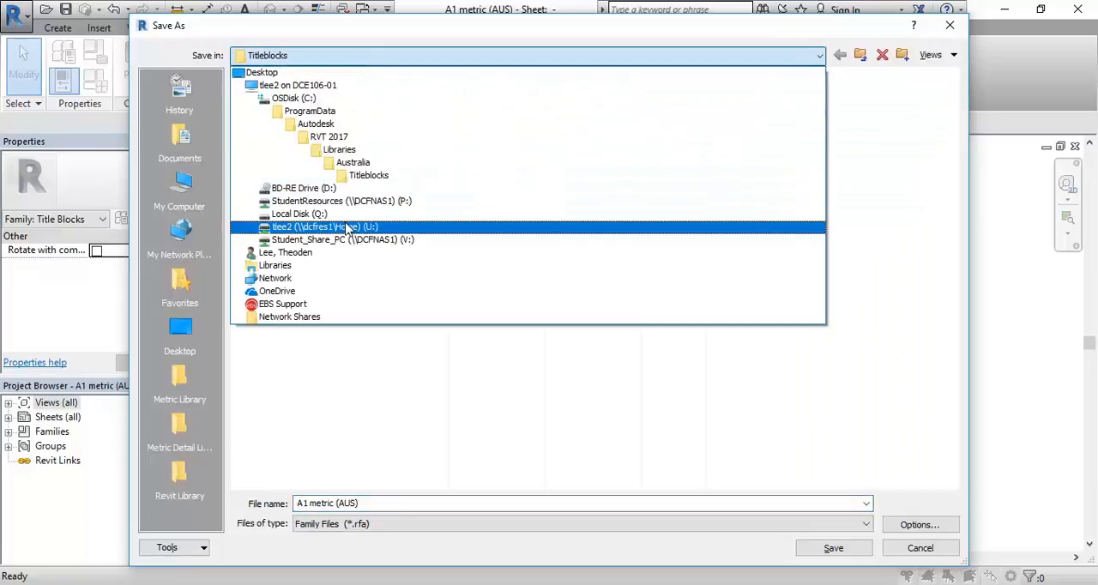
left_click(347, 228)
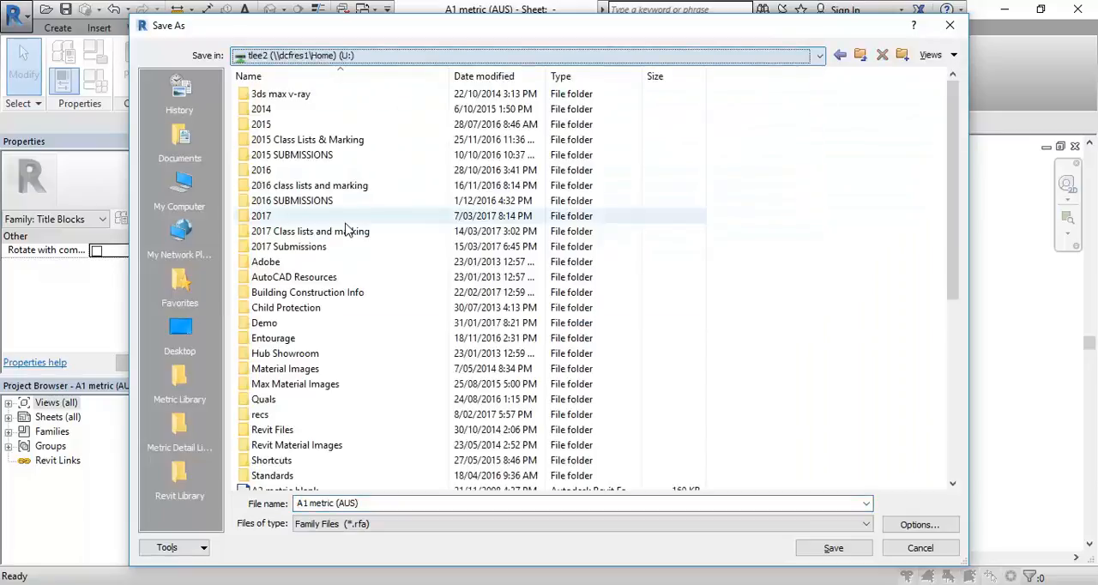
double_click(271, 220)
double_click(264, 138)
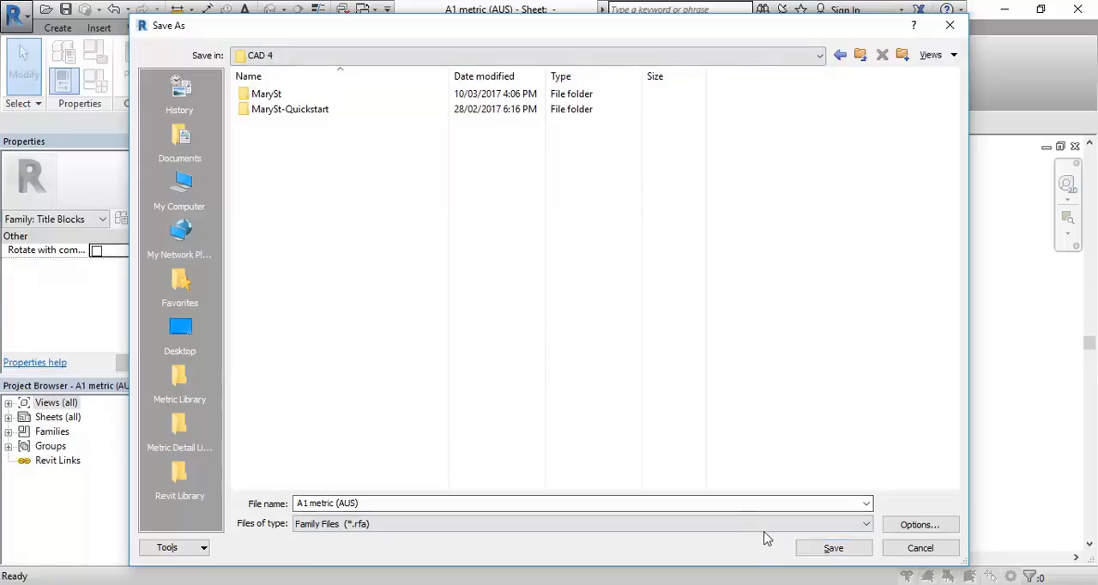
left_click(845, 557)
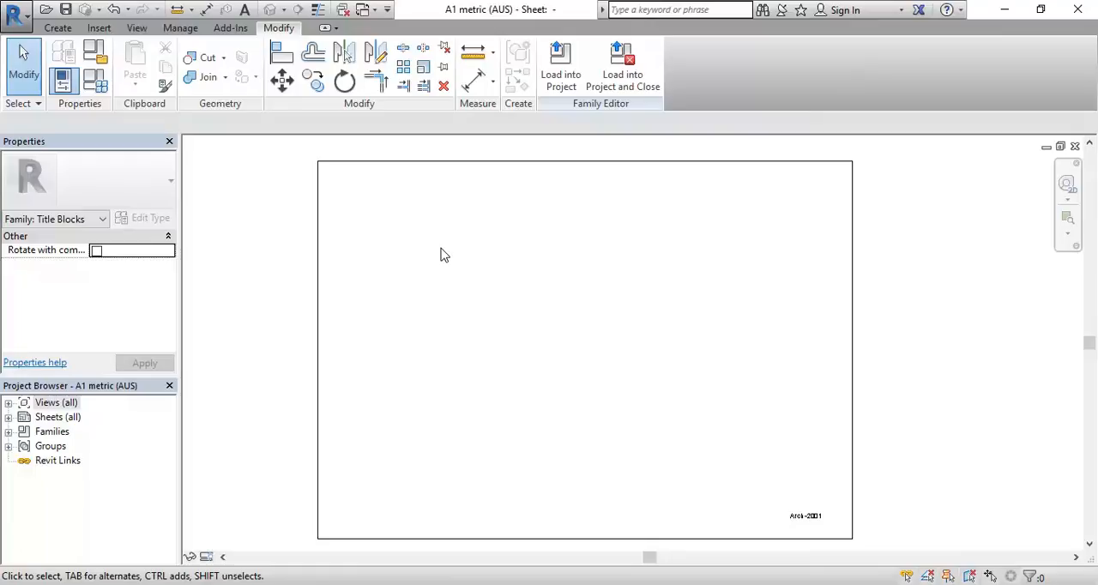
Step: Load the edited title block family into the MarySt v2 project, overwriting the existing version
left_click(562, 65)
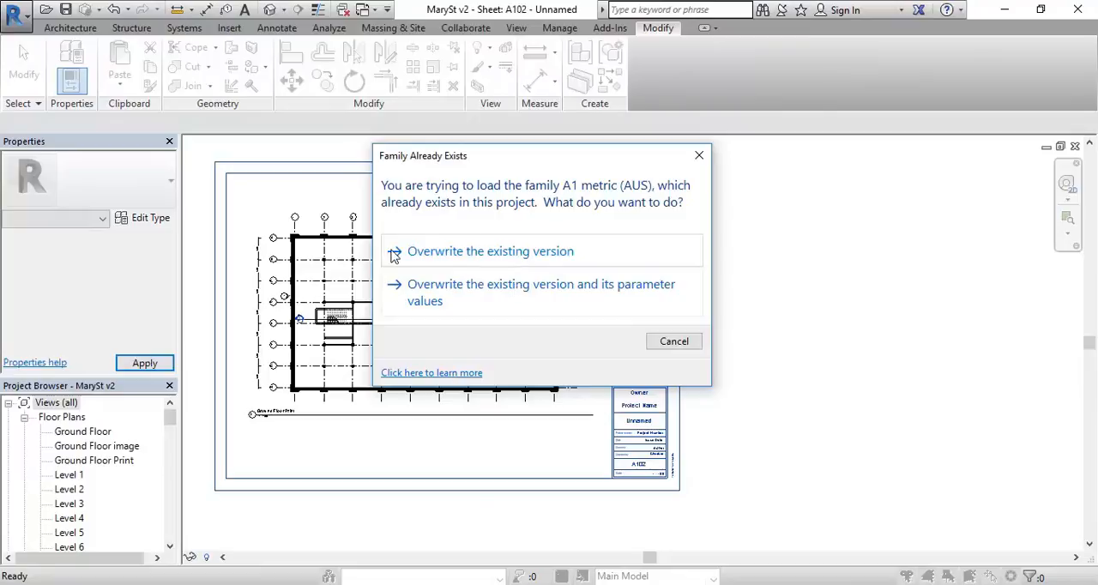
left_click(477, 254)
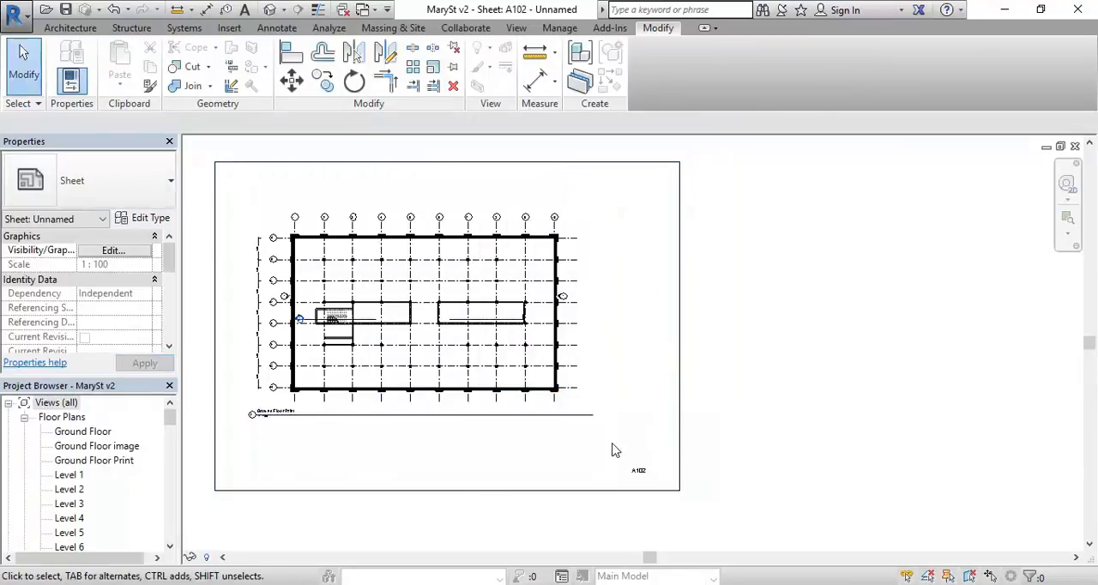
scroll(344, 455, "down", 2)
middle_click_drag(344, 455, 469, 458)
scroll(468, 458, "up", 3)
Step: Expand the Sheets (all) branch of the project to view its sheets
mouse_move(171, 421)
left_mouse_down()
mouse_move(173, 521)
mouse_move(174, 483)
left_mouse_up()
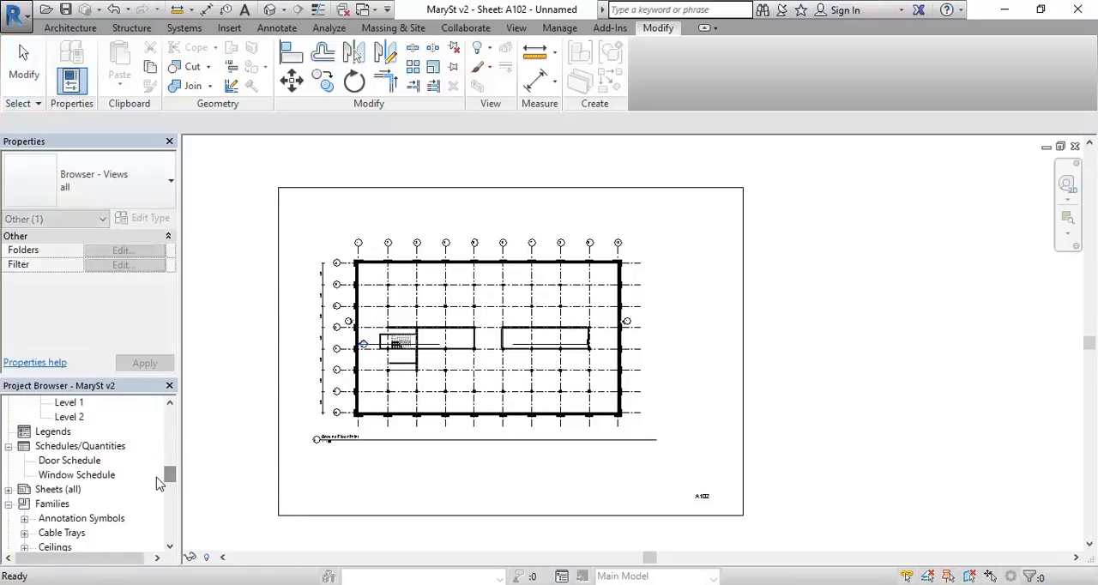
double_click(54, 489)
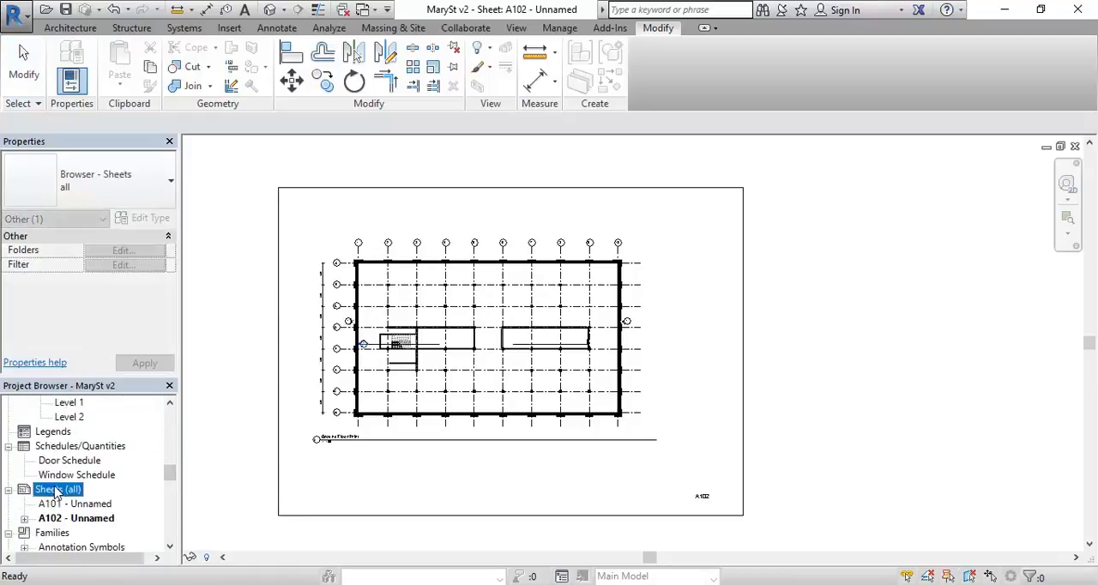
left_click(444, 470)
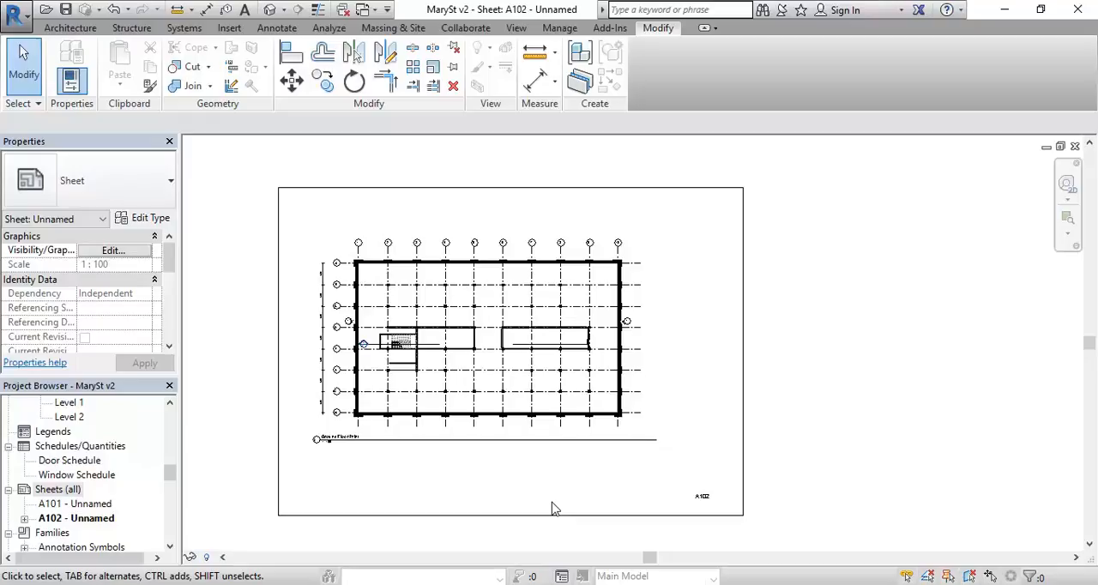
Step: Inspect the title block and the Ground Floor Print viewport on sheet A102 by selecting each, and clear the selection
left_click(431, 190)
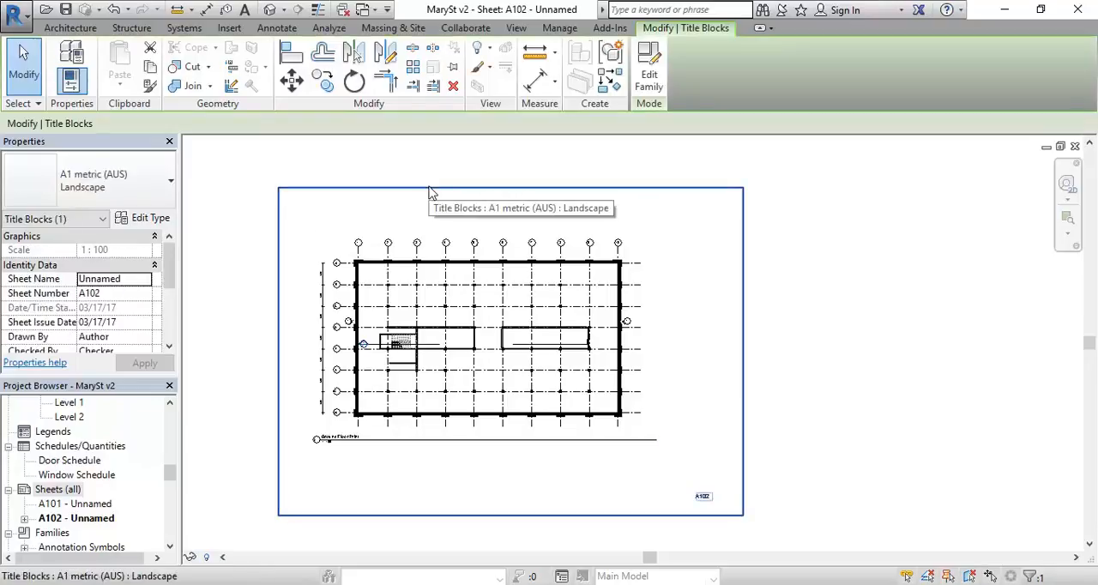
left_click(432, 372)
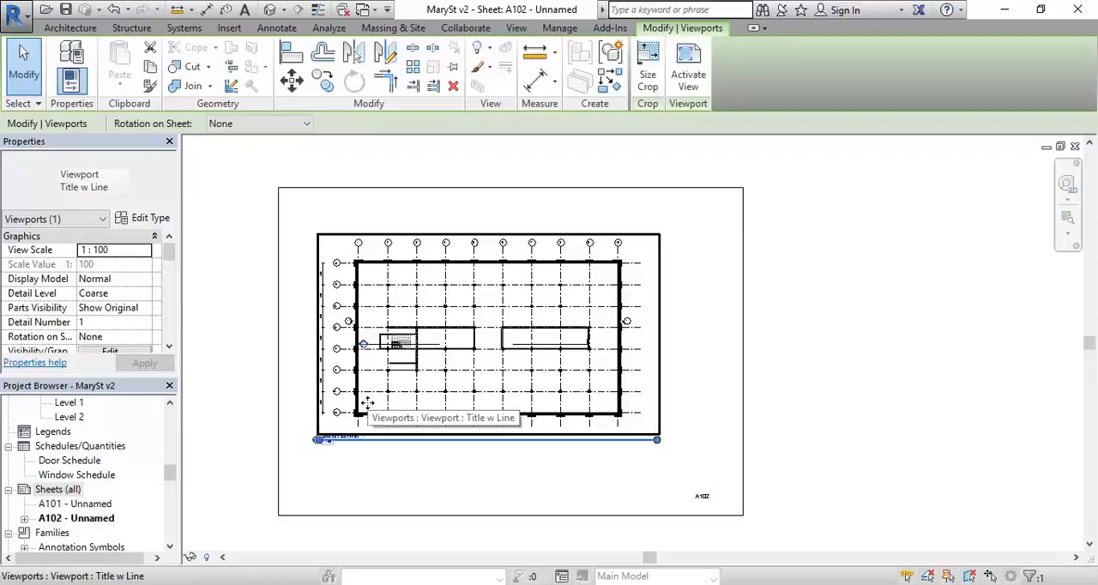
left_click(275, 476)
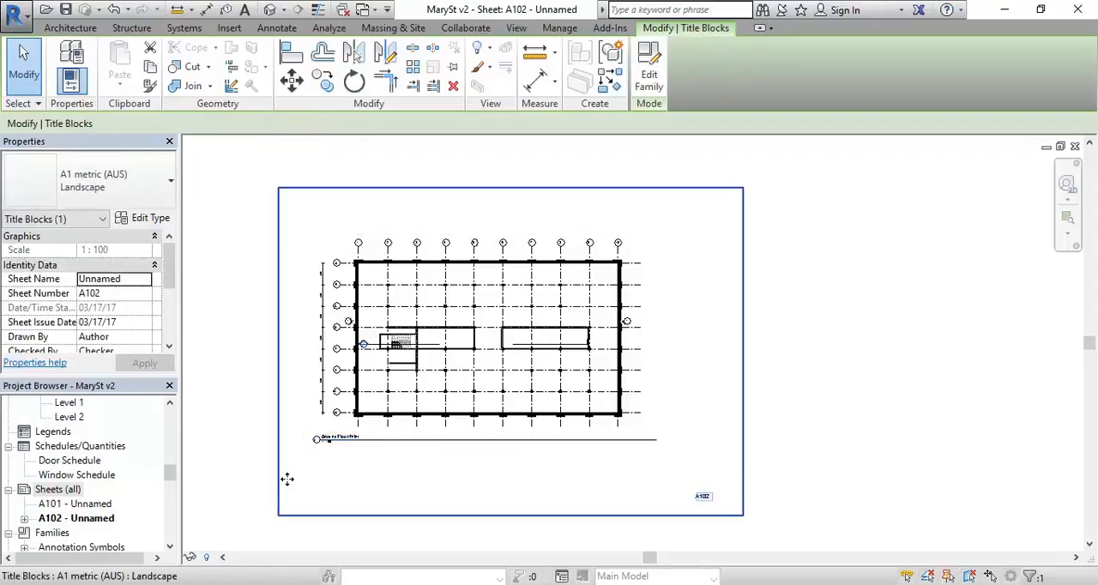
left_click(380, 479)
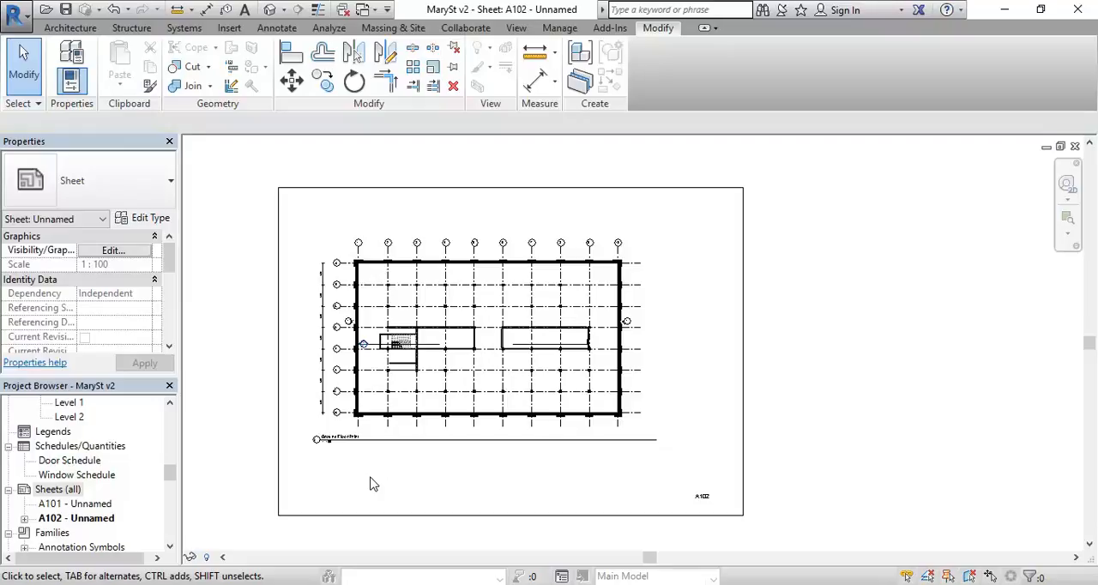
left_click(456, 283)
left_click(470, 483)
Step: Nudge the Ground Floor Print viewport sideways to centre it within the sheet A102 border, and clear the selection
left_click(447, 392)
key("Right")
key("Right")
key("Right")
key("Right")
key("Right")
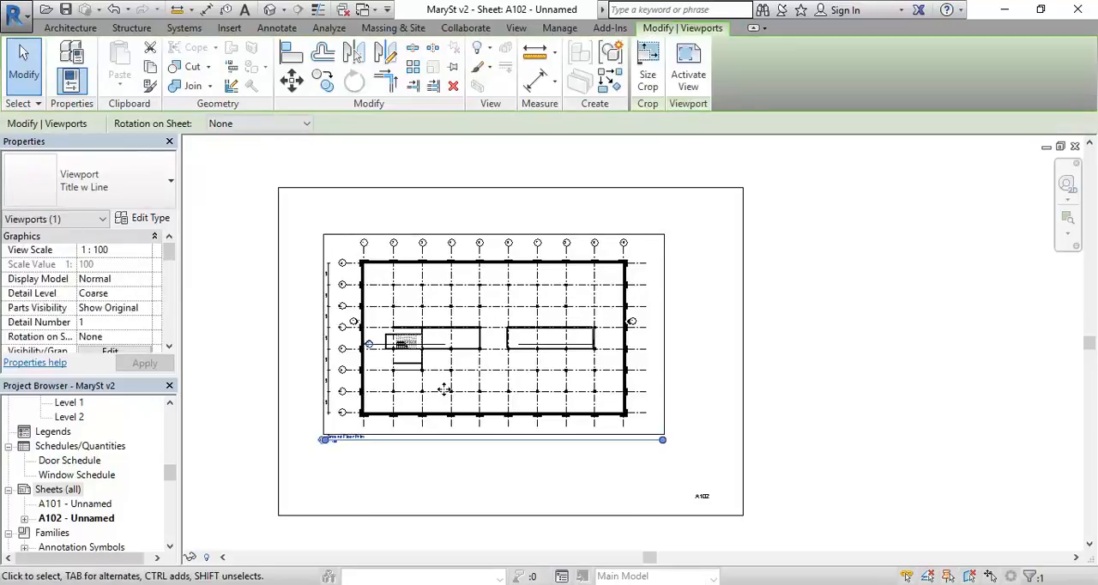
key("Right")
left_click(469, 489)
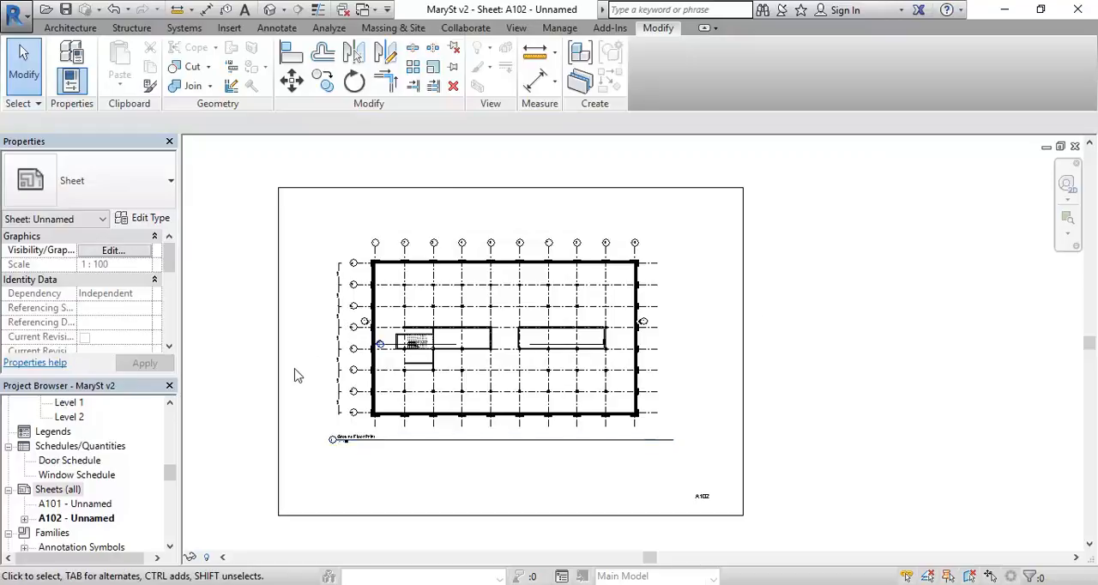
Step: Create a new sheet using the A1 metric (AUS) : Landscape title block
right_click(51, 495)
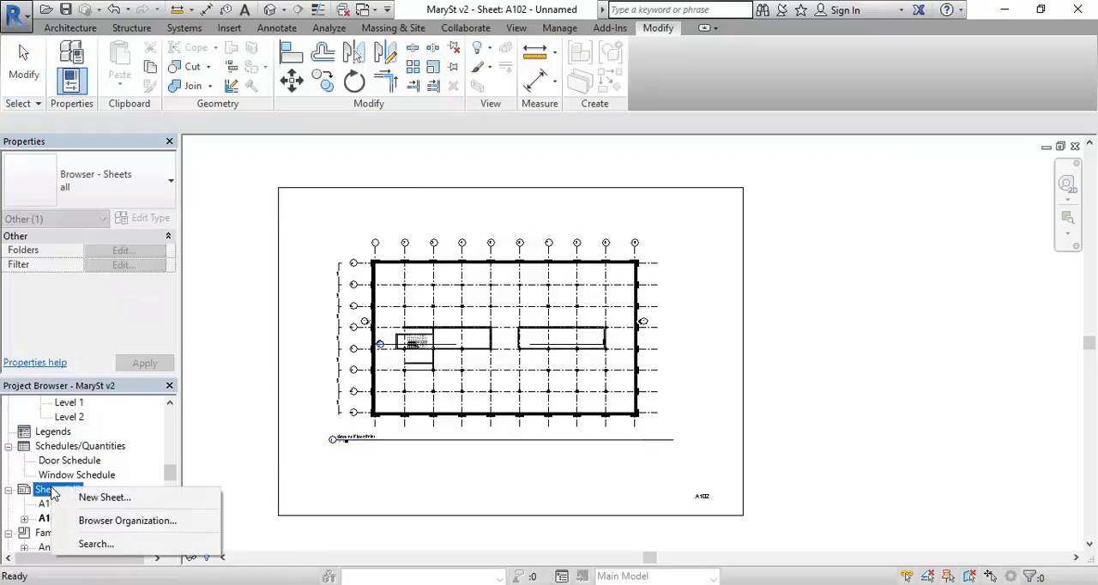
left_click(97, 500)
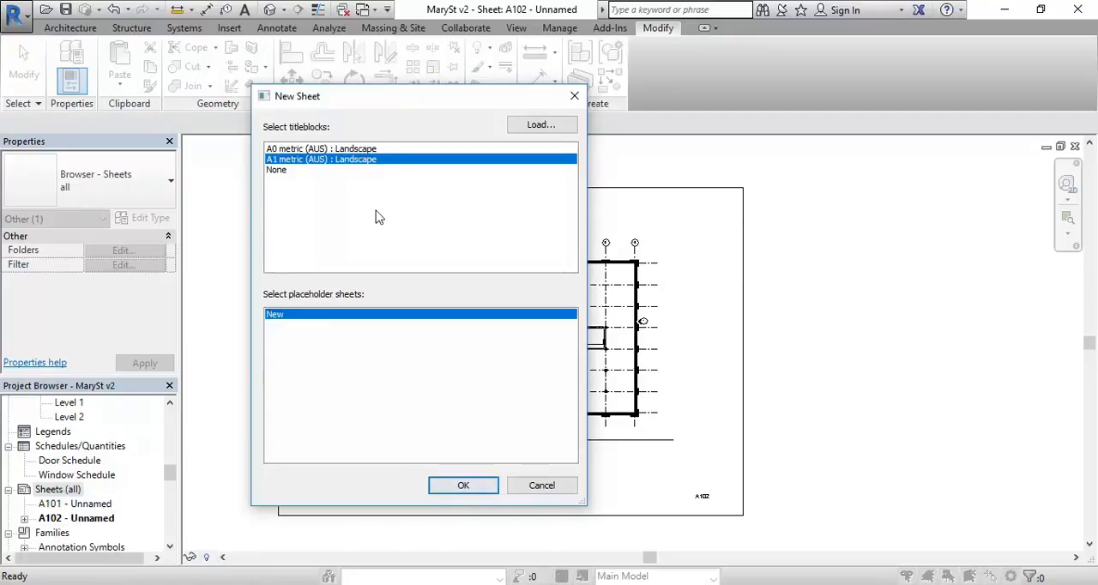
left_click(437, 480)
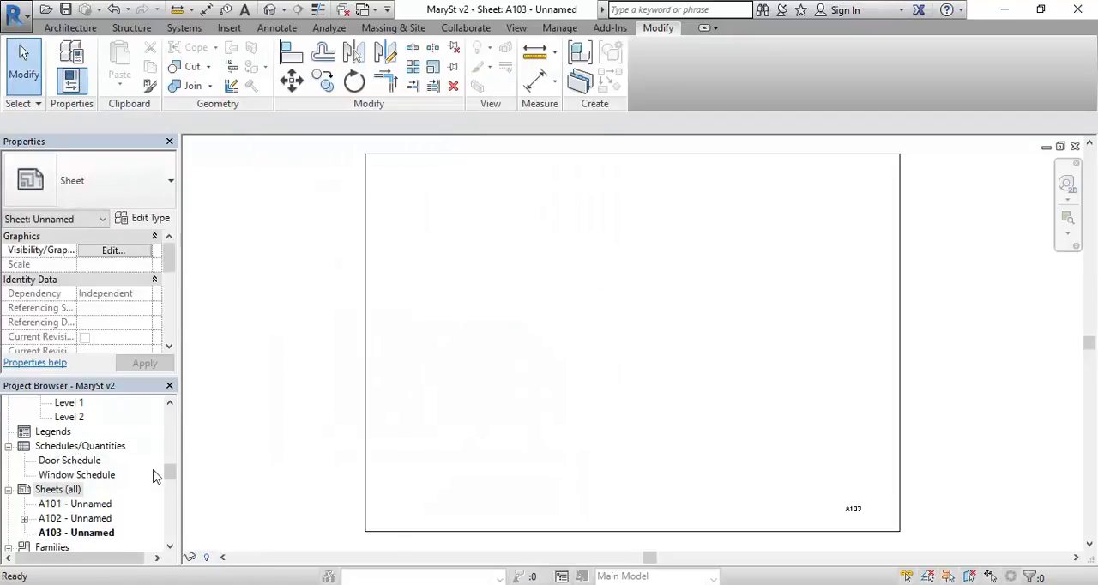
Step: Open the Ground Floor Print floor plan view
left_click_drag(169, 482, 169, 411)
left_click(89, 447)
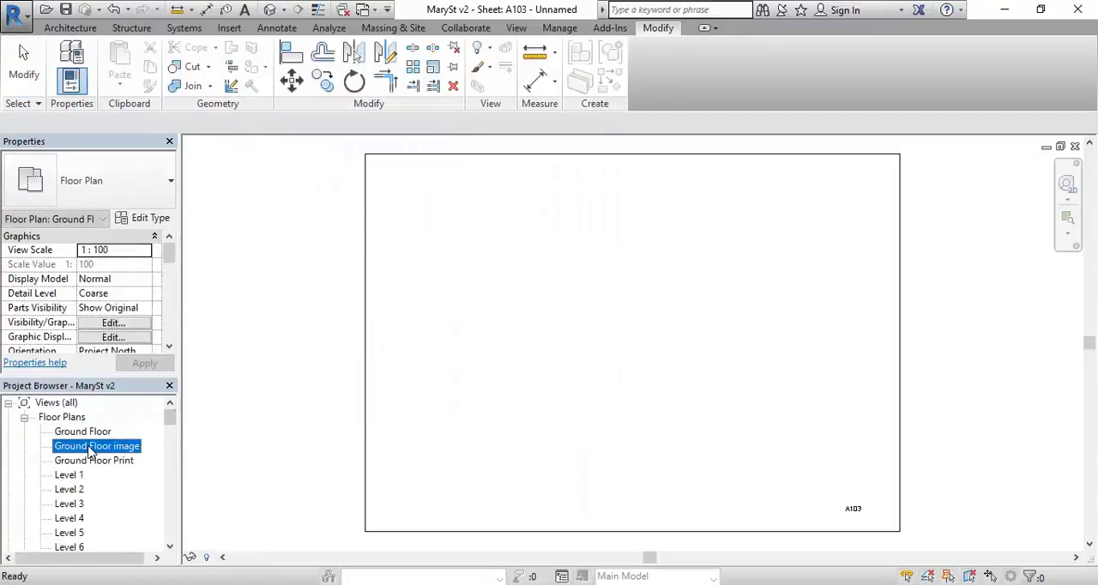
double_click(95, 461)
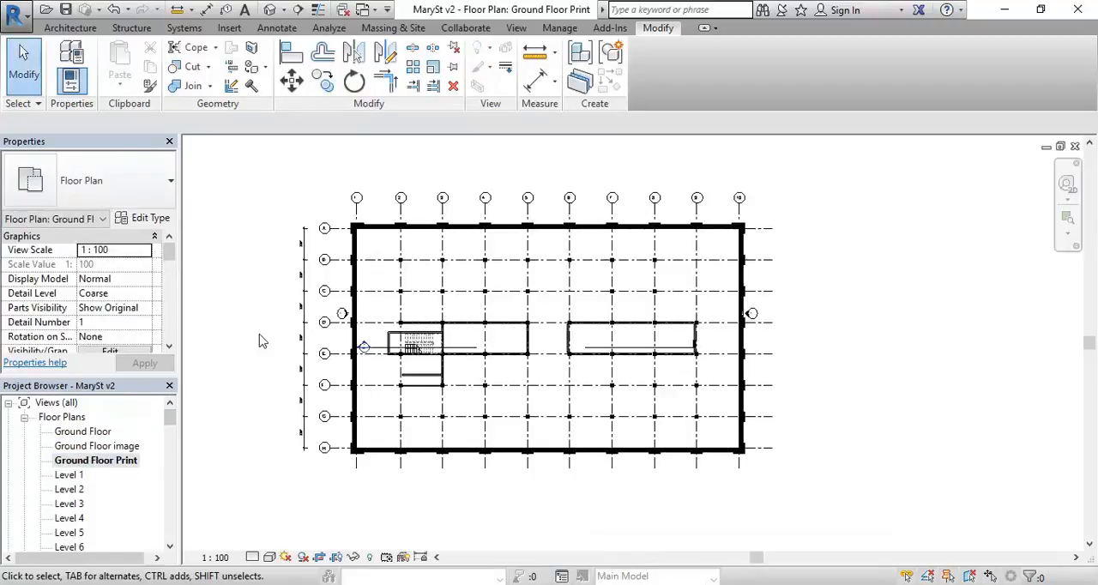
right_click(89, 465)
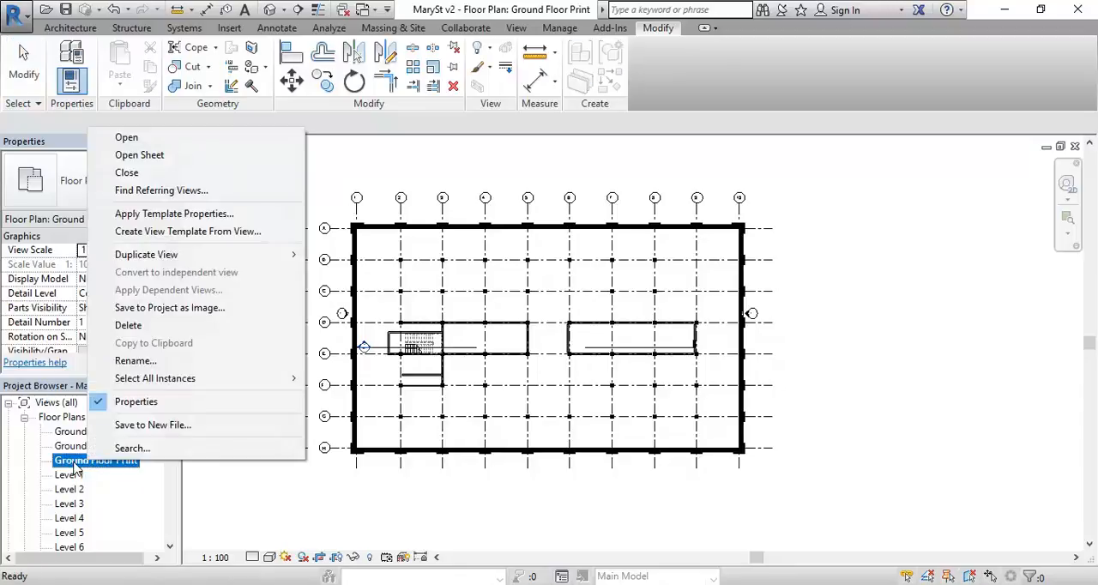
right_click(74, 463)
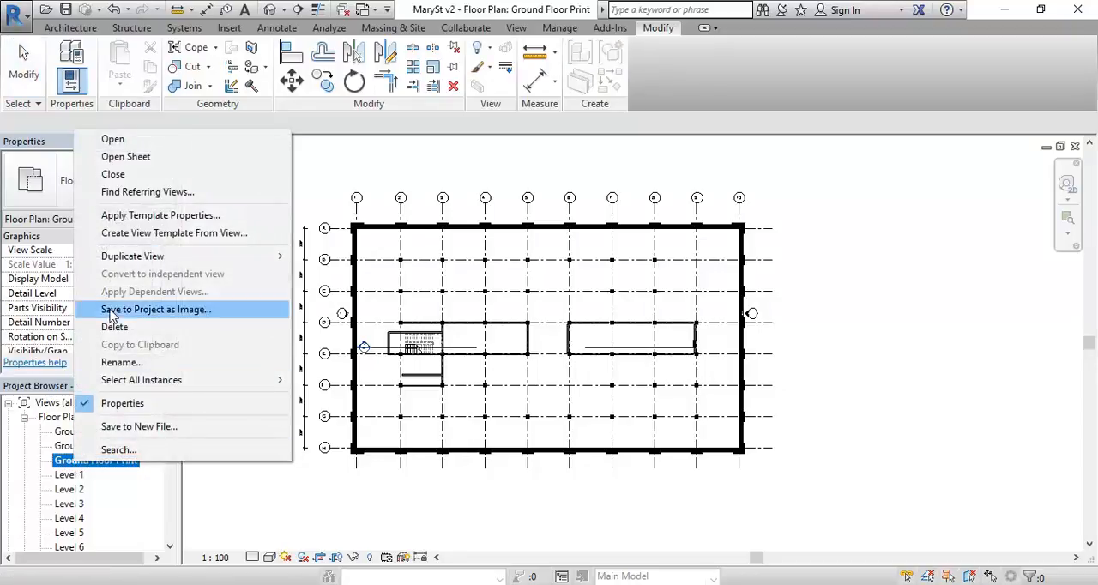
left_click(119, 233)
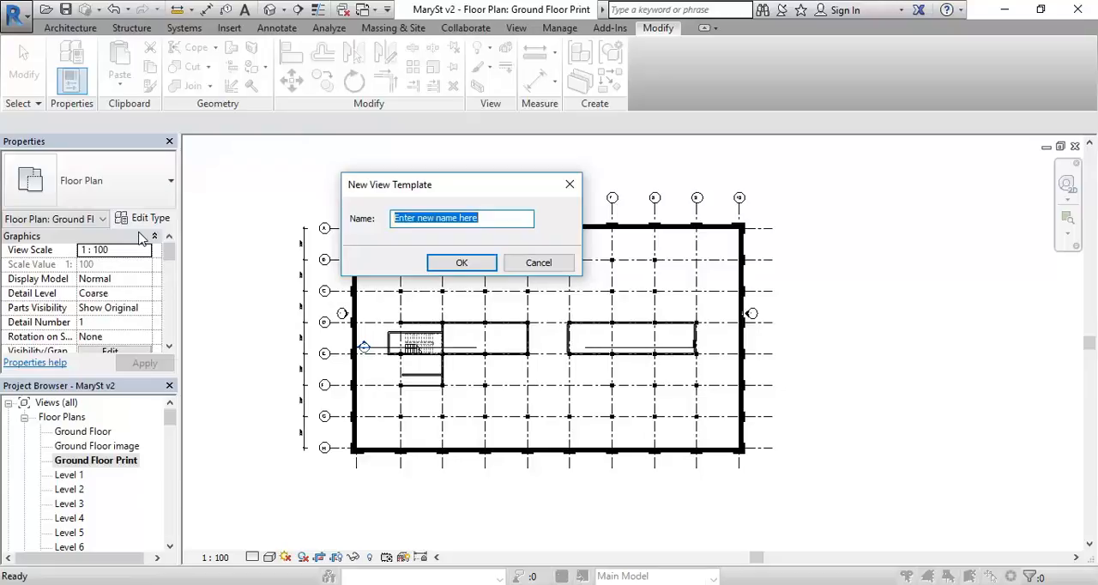
left_click(537, 262)
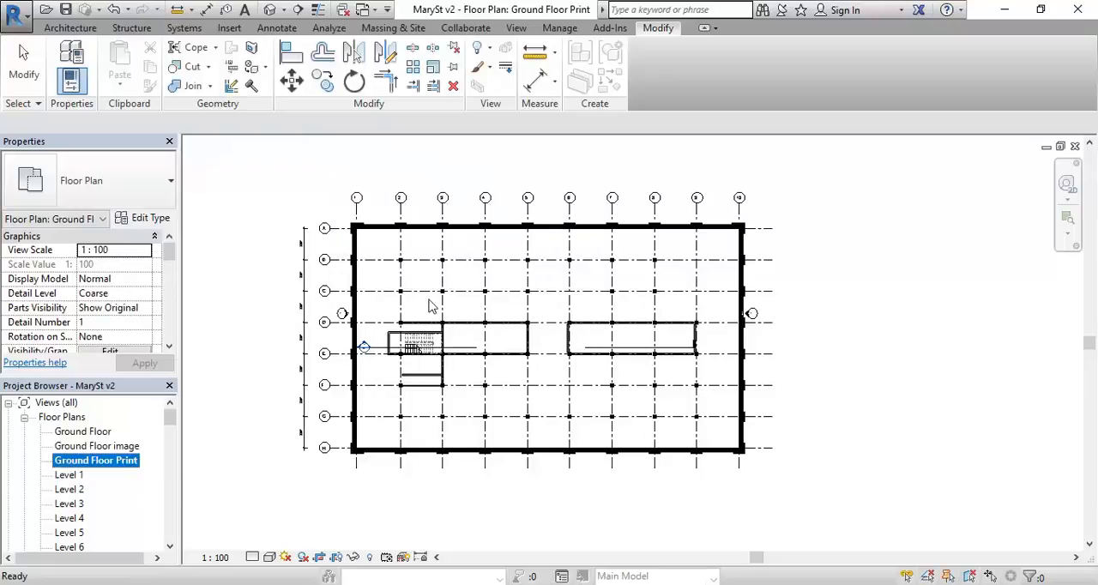
right_click(99, 466)
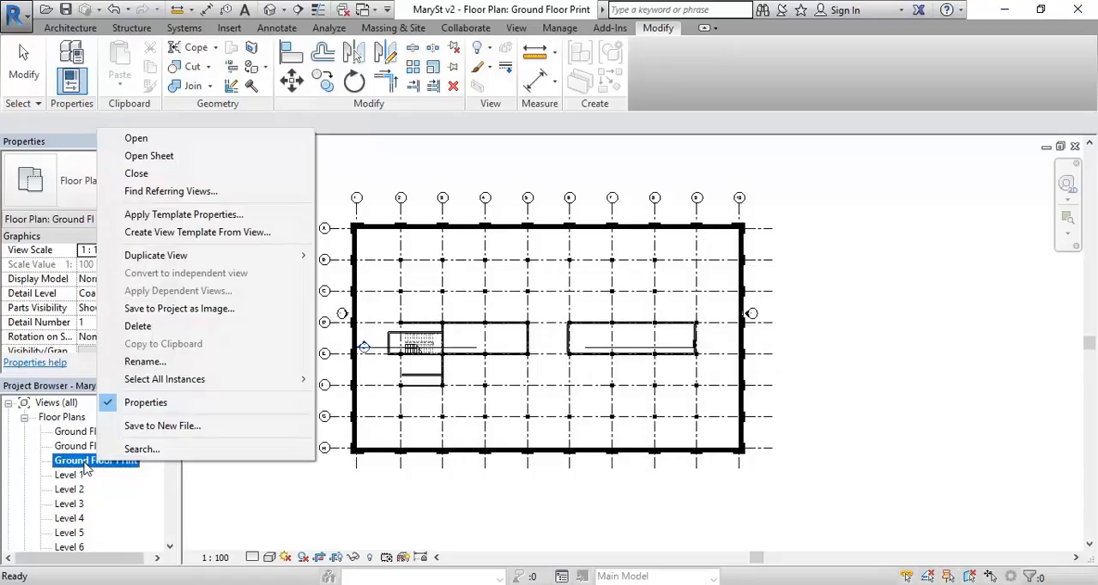
left_click(392, 521)
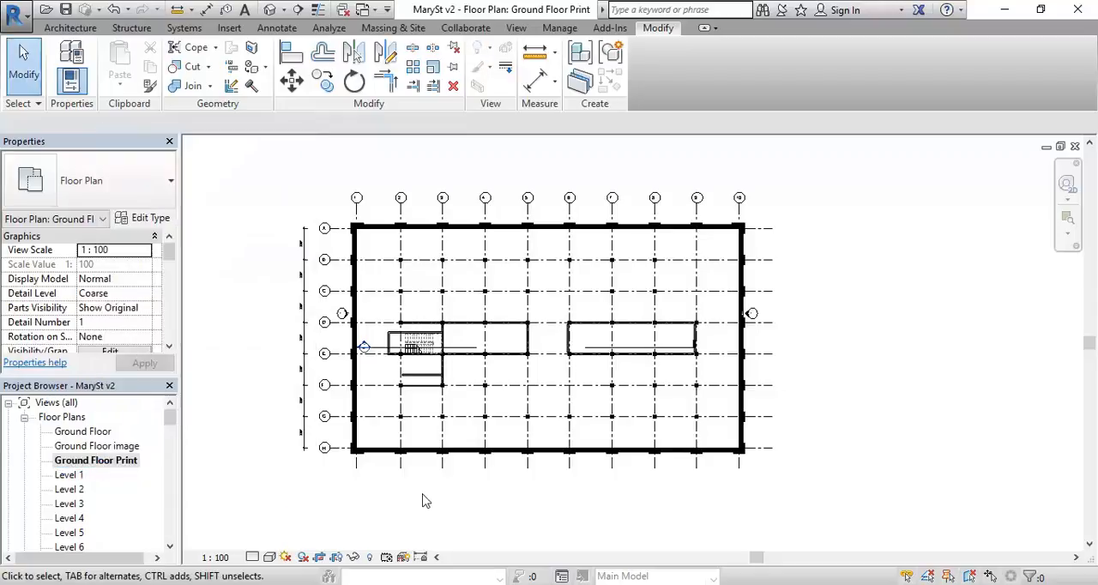
Step: Hide the whole elevation marker category in the Ground Floor Print view
scroll(343, 317, "up", 5)
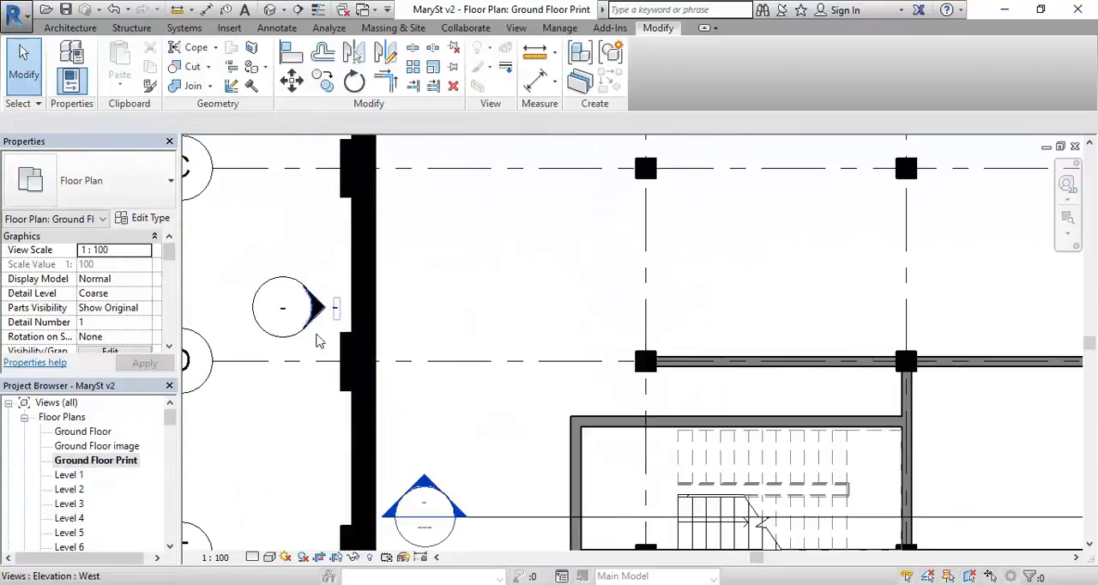
left_click(285, 338)
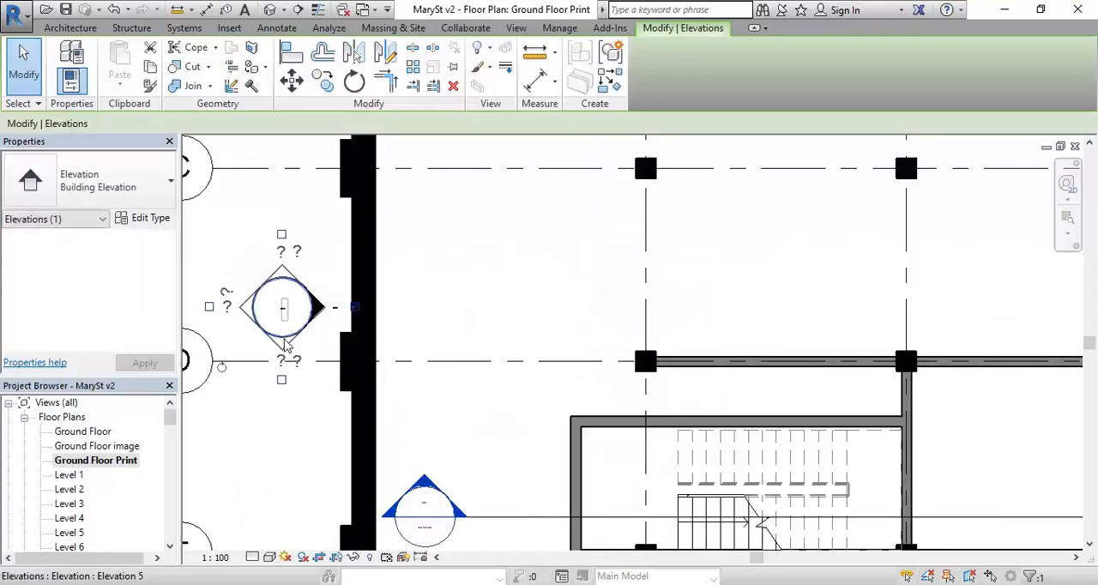
right_click(284, 339)
mouse_move(503, 304)
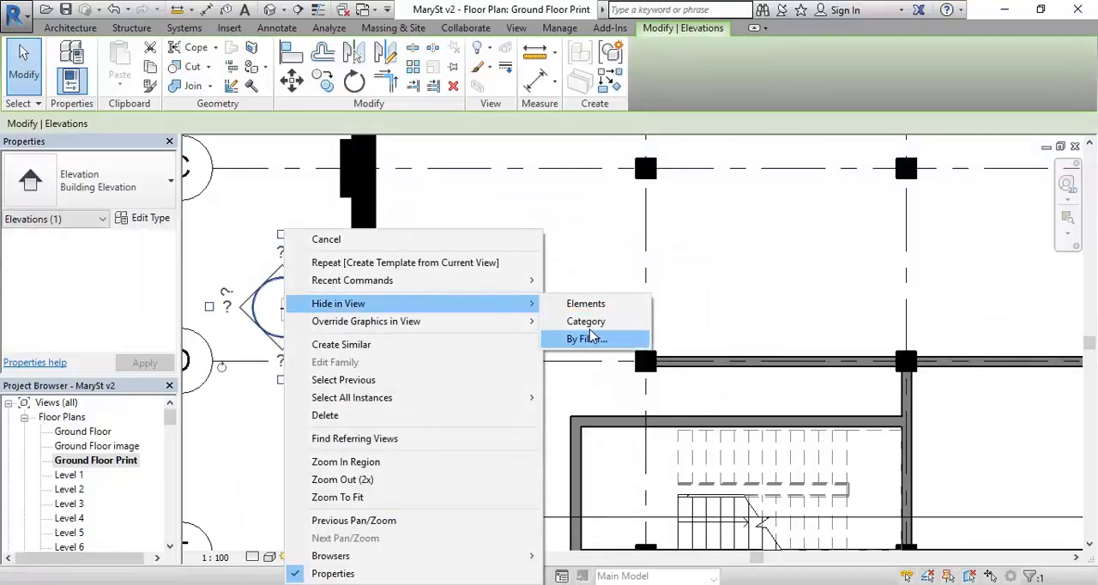
left_click(621, 324)
Step: Select the building section line near grid E and move its head outside the exterior wall along grid 1
scroll(529, 309, "down", 4)
scroll(291, 361, "down", 3)
middle_click_drag(291, 361, 331, 383)
scroll(398, 389, "up", 3)
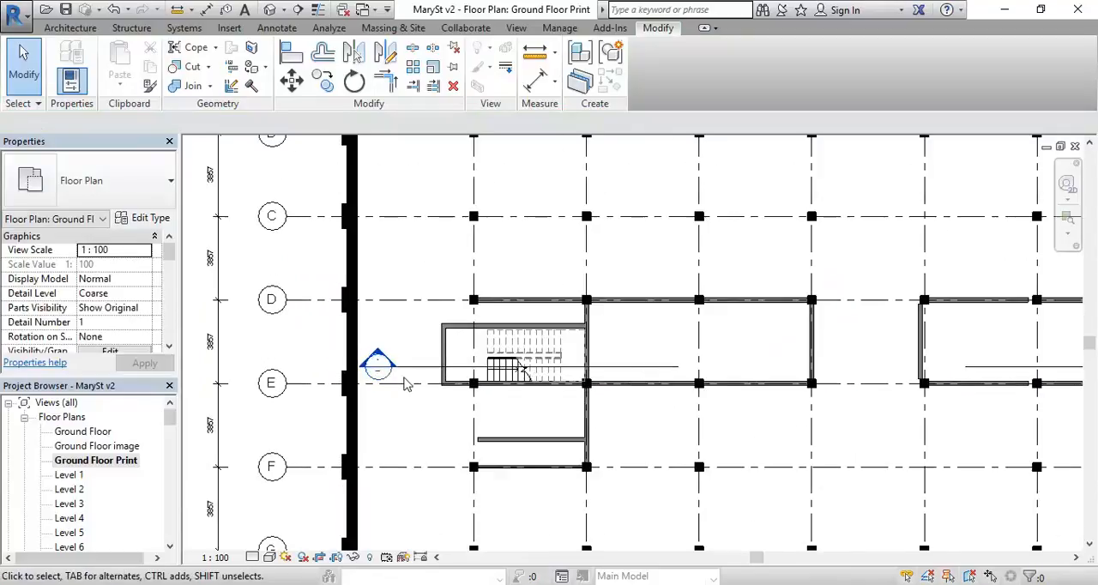
left_click(419, 374)
scroll(403, 372, "up", 2)
left_click_drag(391, 370, 266, 371)
Step: Extend the tail end of the section line past the exterior wall along grid 10 and clear the selection
scroll(553, 353, "down", 3)
scroll(771, 316, "up", 1)
scroll(767, 320, "up", 1)
scroll(607, 372, "up", 1)
left_click_drag(494, 417, 767, 417)
scroll(531, 291, "down", 3)
scroll(691, 340, "down", 2)
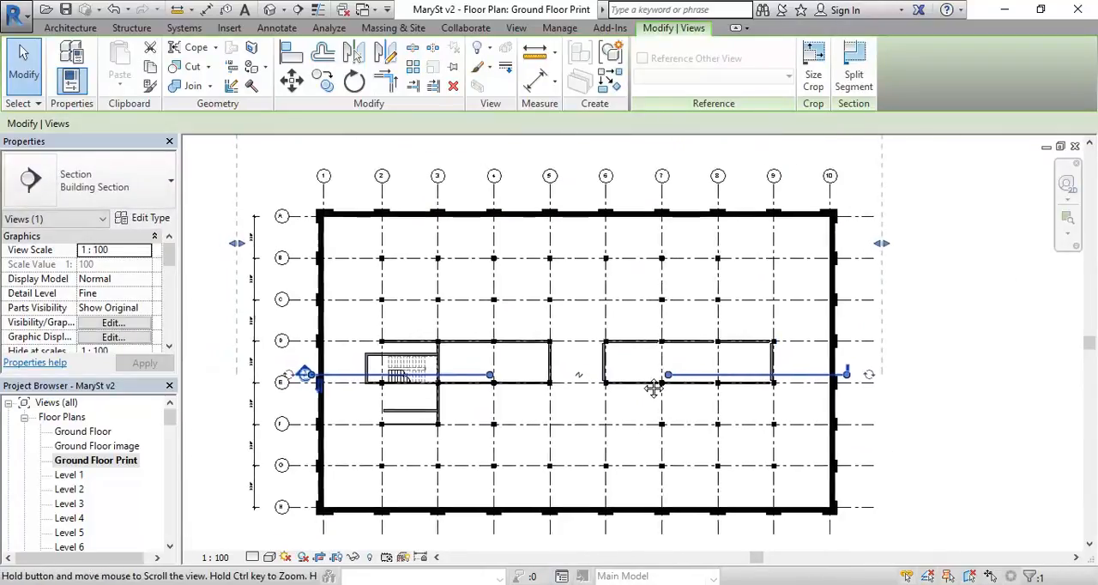
middle_click_drag(650, 379, 689, 384)
left_click(273, 288)
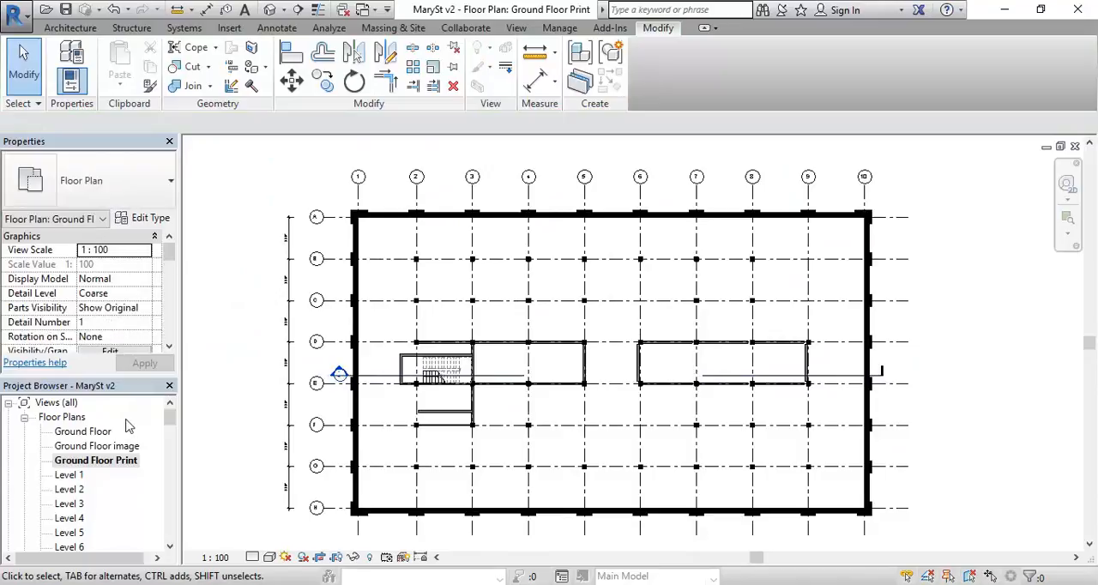
Step: Create a view template named Existing Floorplan from the Ground Floor Print view, keeping its default included properties
left_click(100, 463)
right_click(100, 463)
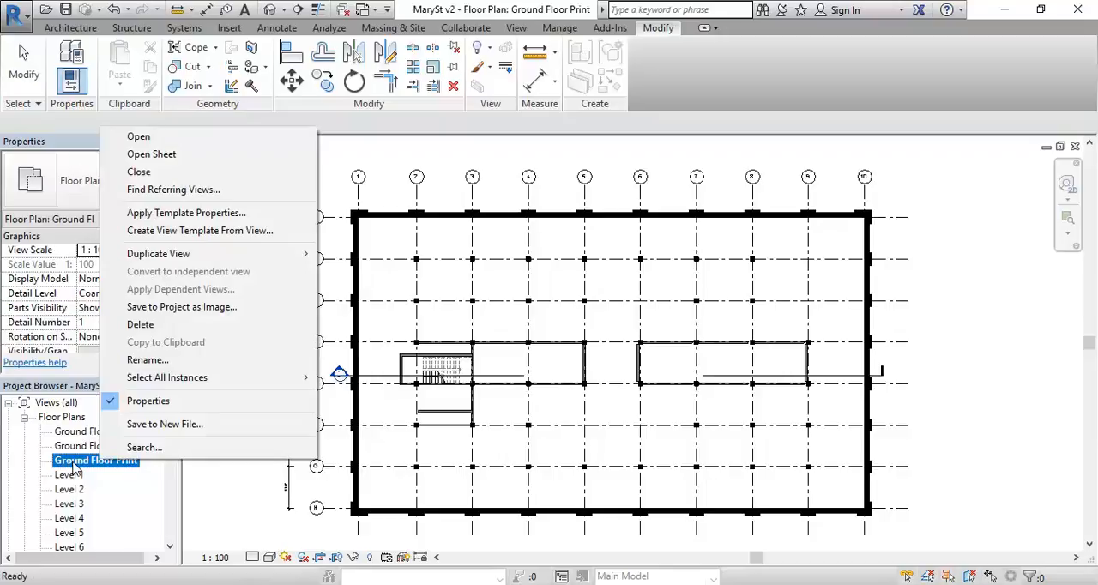
left_click(160, 231)
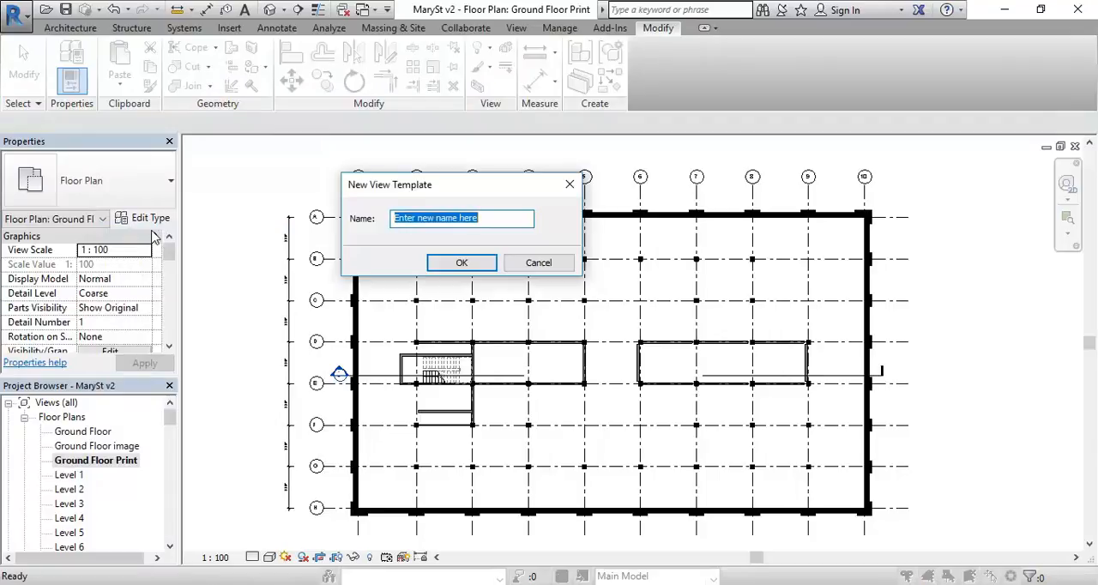
type("Ex")
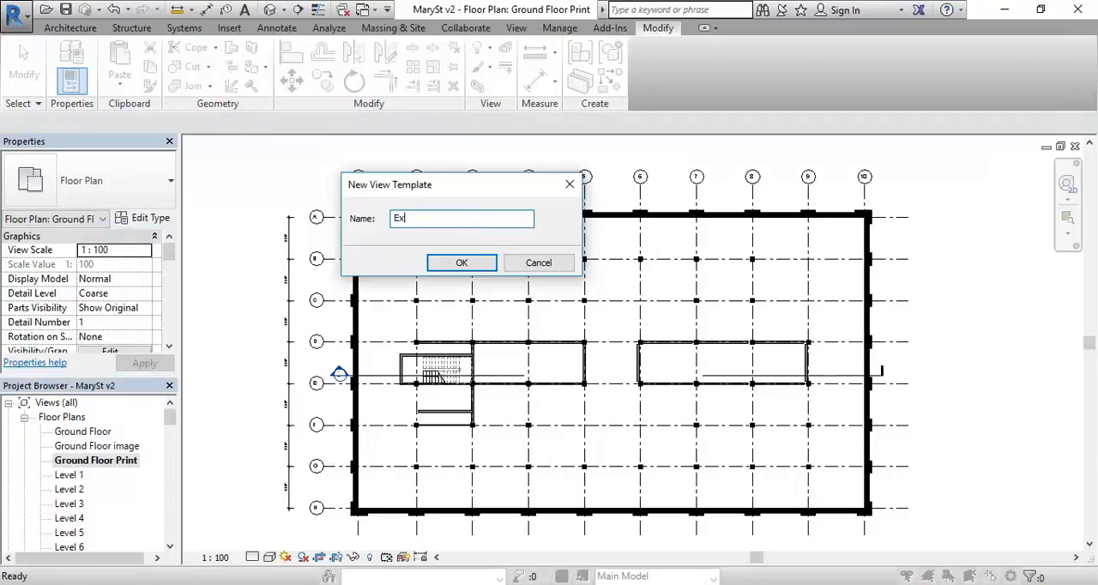
type("isting Floorplan")
left_click(462, 264)
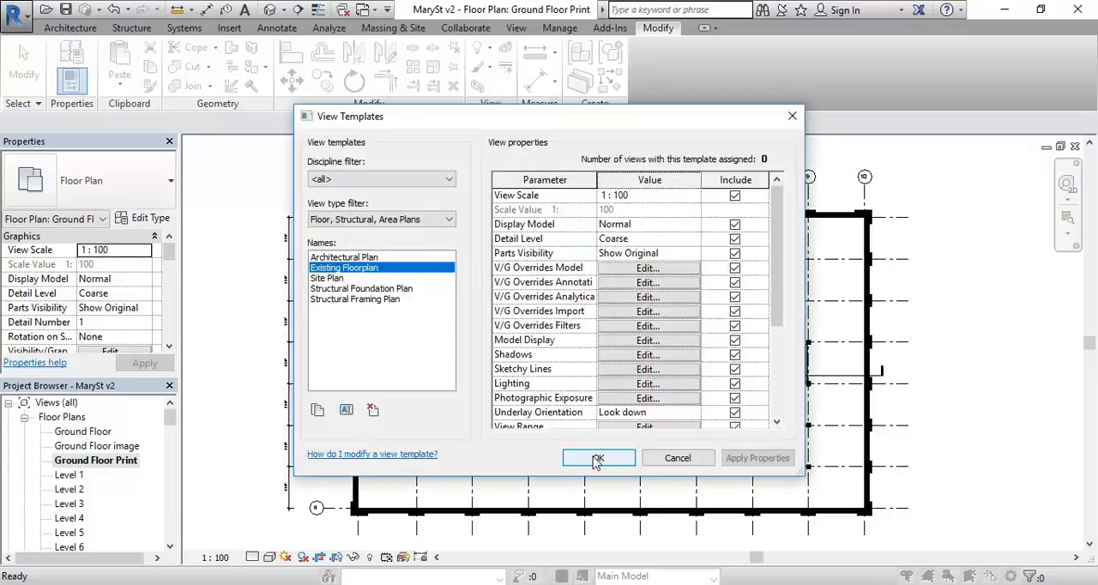
left_click(598, 459)
Step: Open the Level 1 floor plan and duplicate it with detailing
left_click(73, 478)
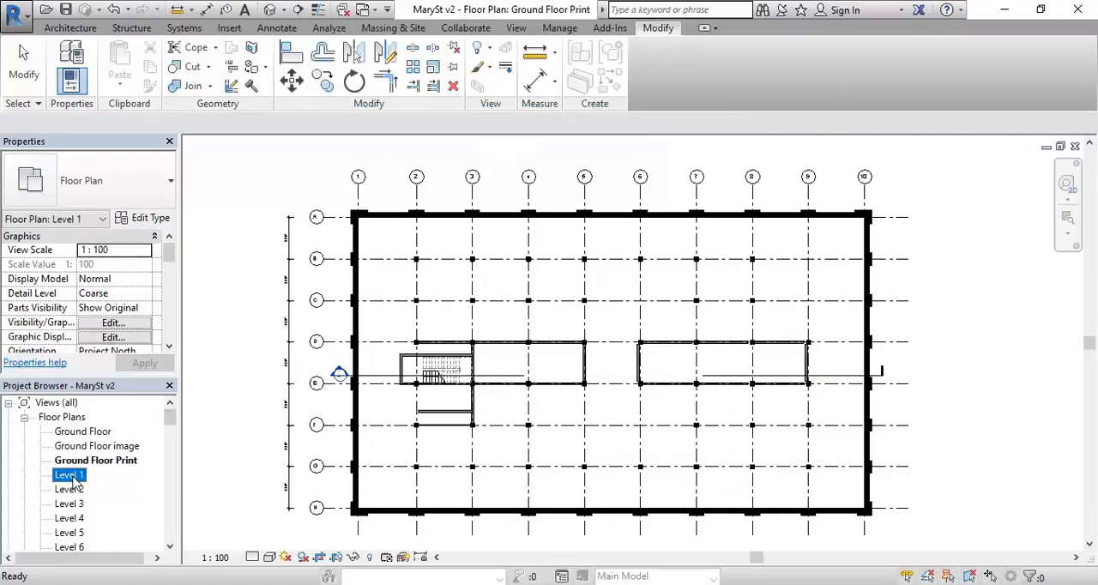
double_click(71, 476)
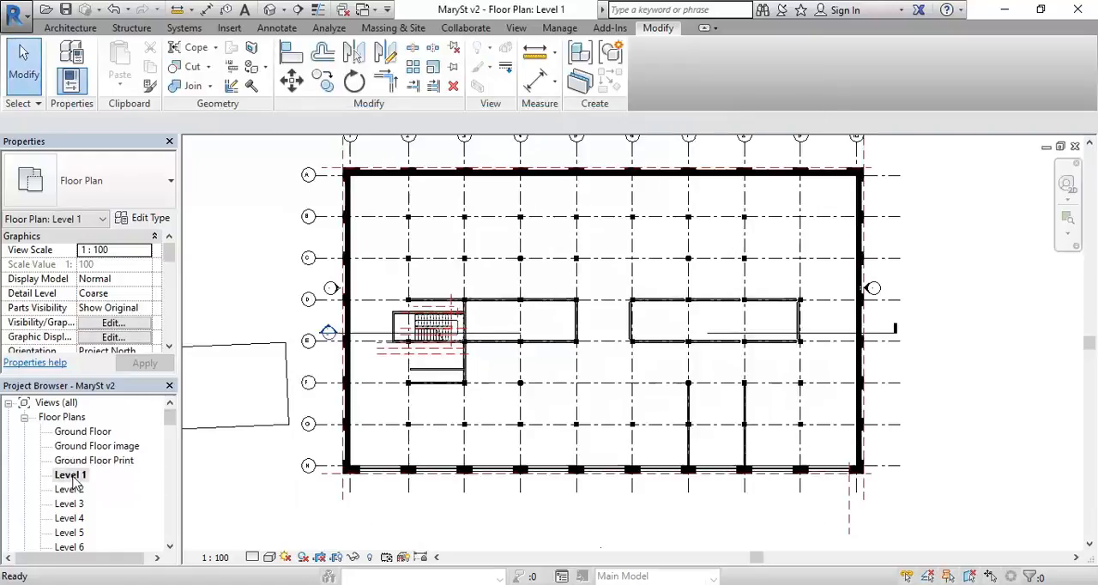
right_click(73, 477)
mouse_move(172, 270)
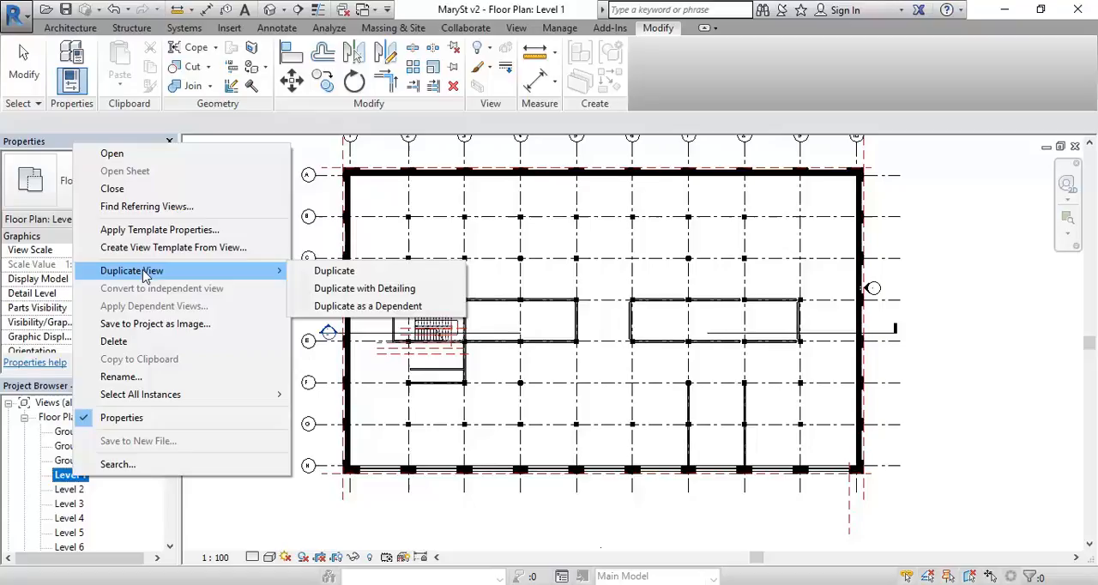
left_click(369, 290)
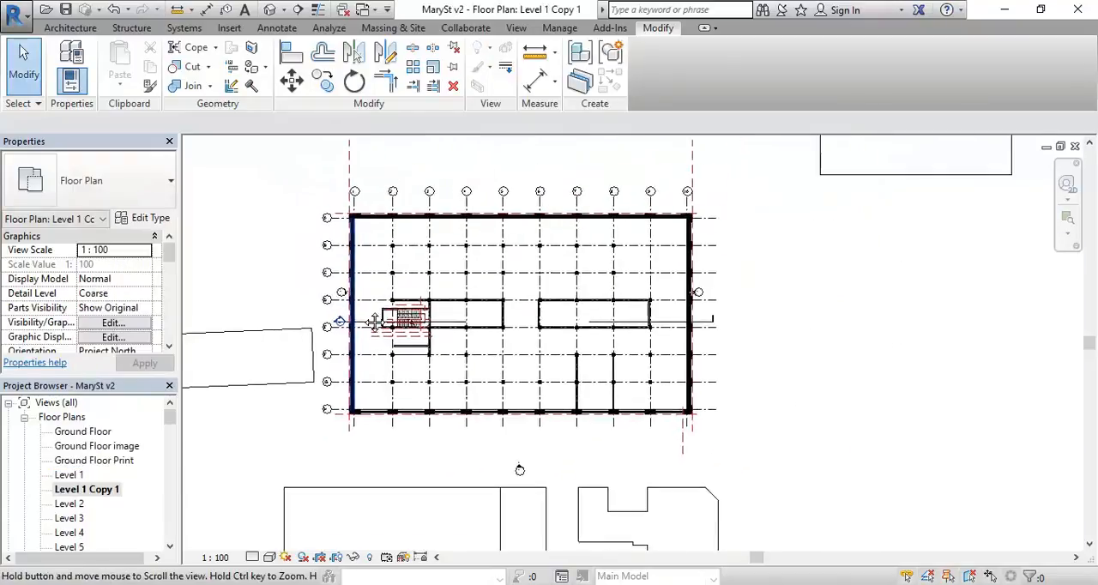
Step: Rename the duplicated Level 1 view as Level 1 Print
right_click(90, 493)
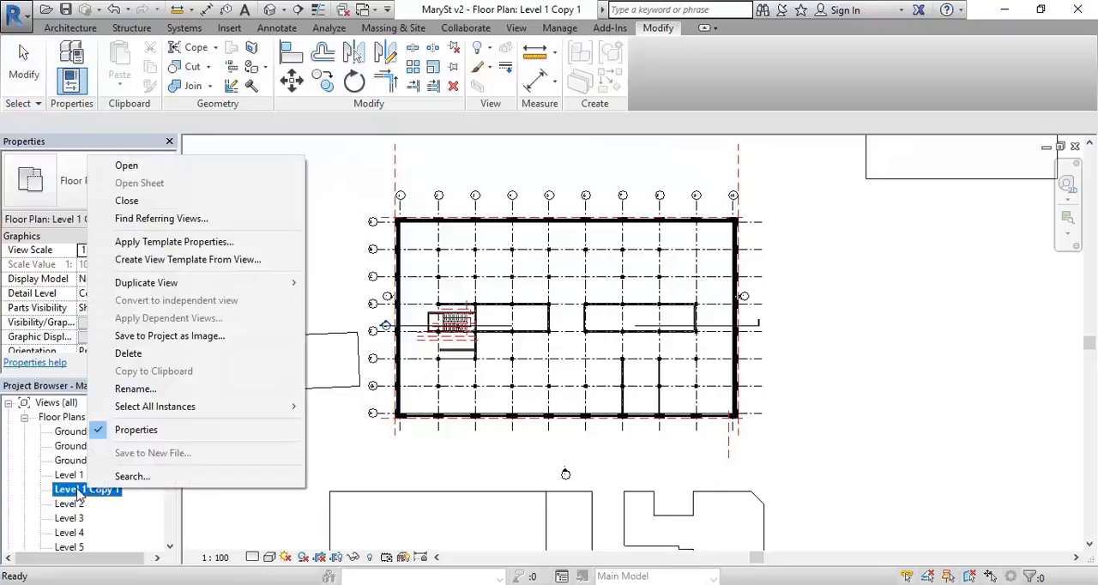
left_click(135, 388)
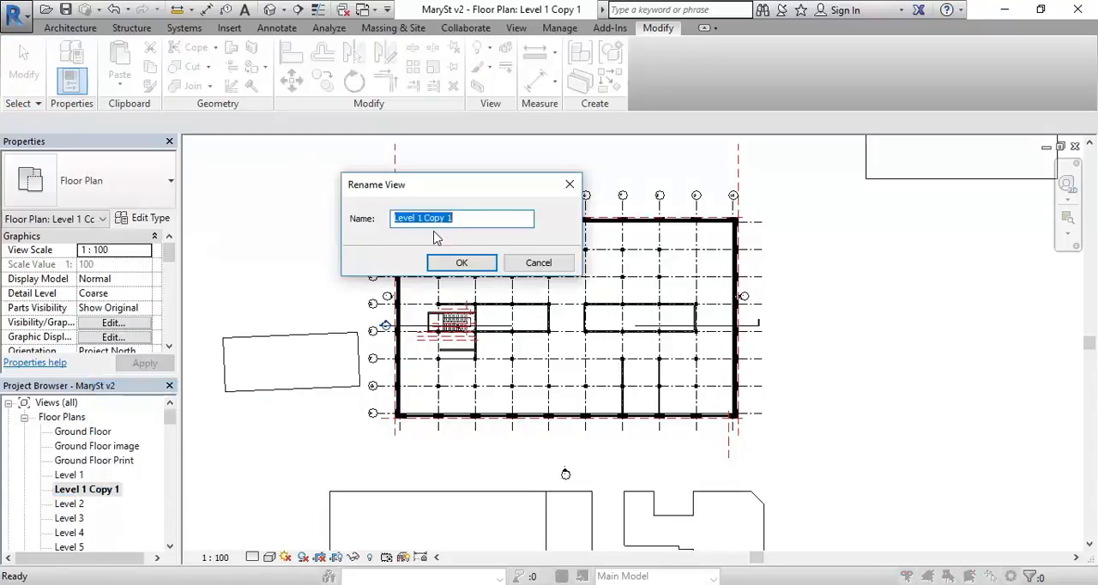
left_click_drag(424, 217, 510, 214)
type("Print")
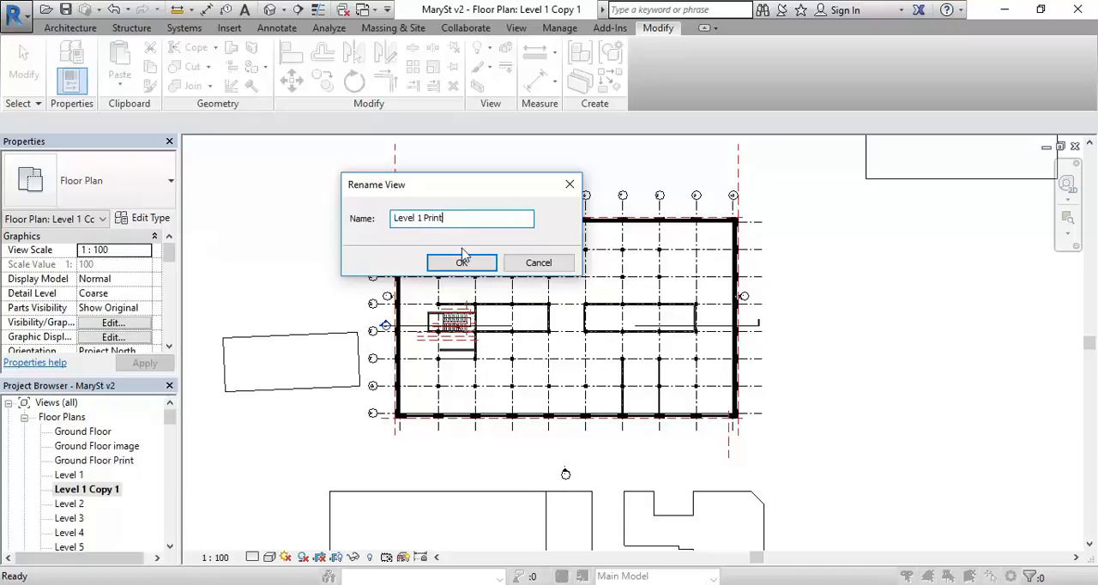
left_click(463, 258)
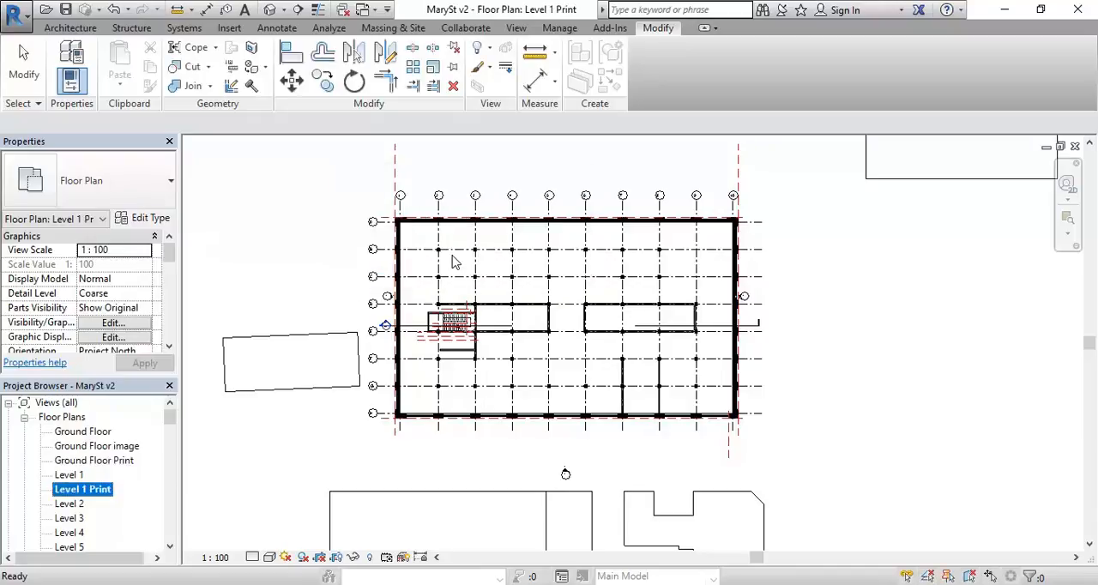
Step: Apply the Existing Floorplan view template to the Level 1 Print view
right_click(81, 494)
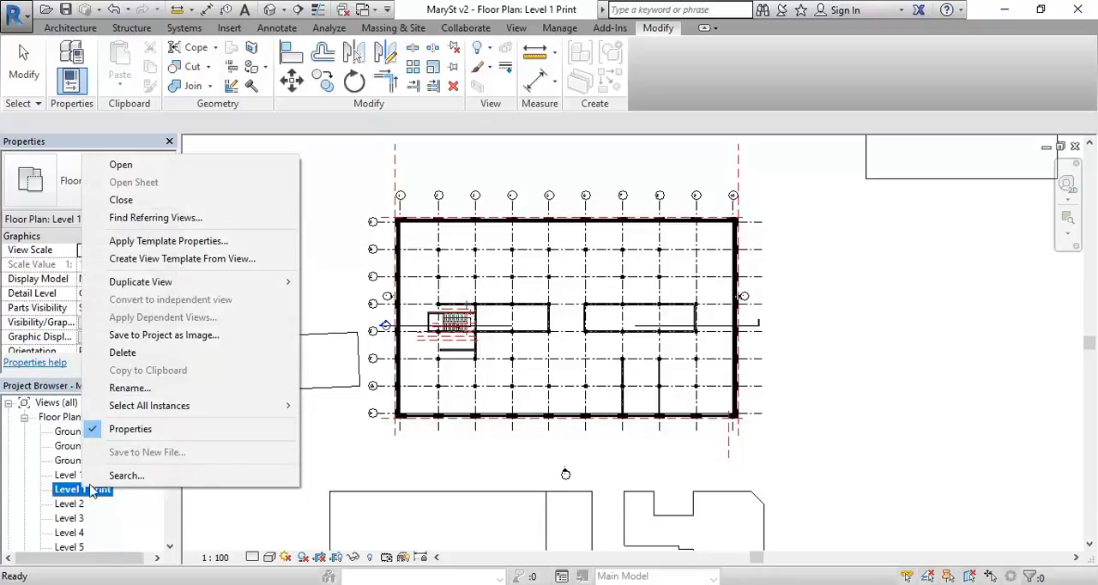
left_click(144, 243)
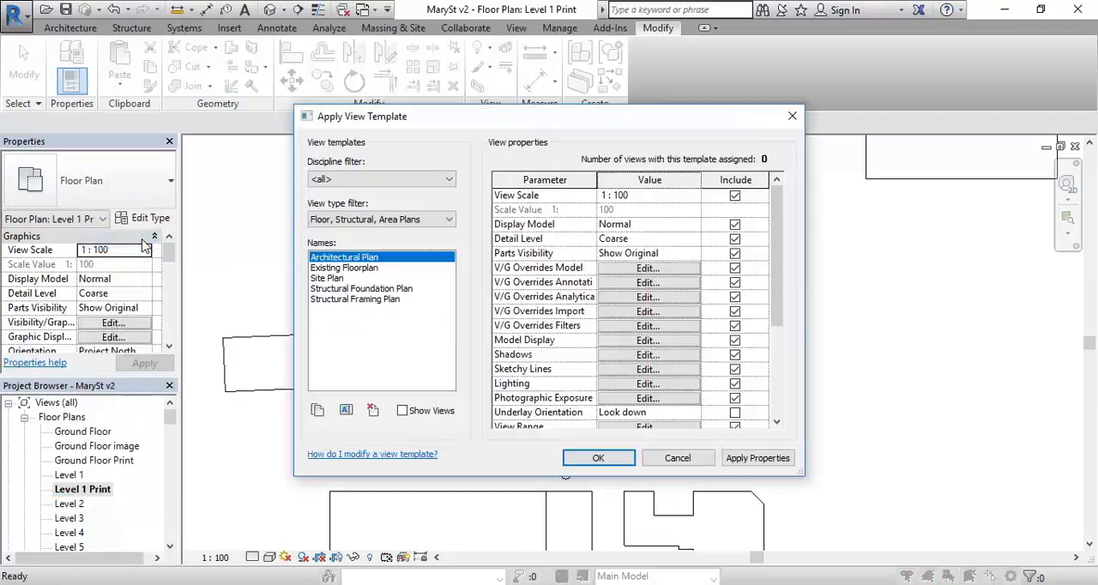
left_click(342, 269)
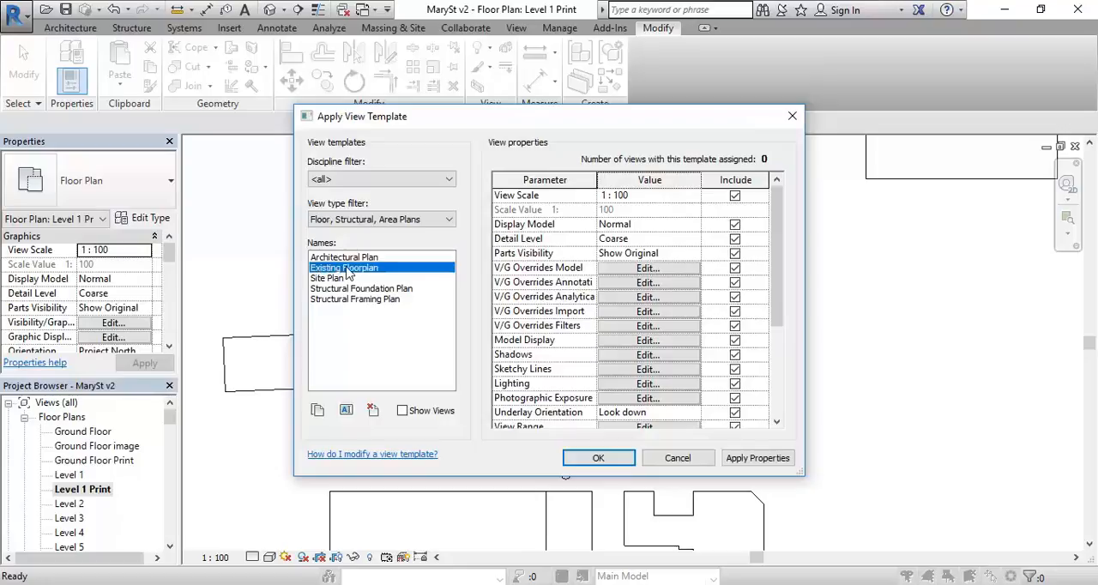
left_click(598, 457)
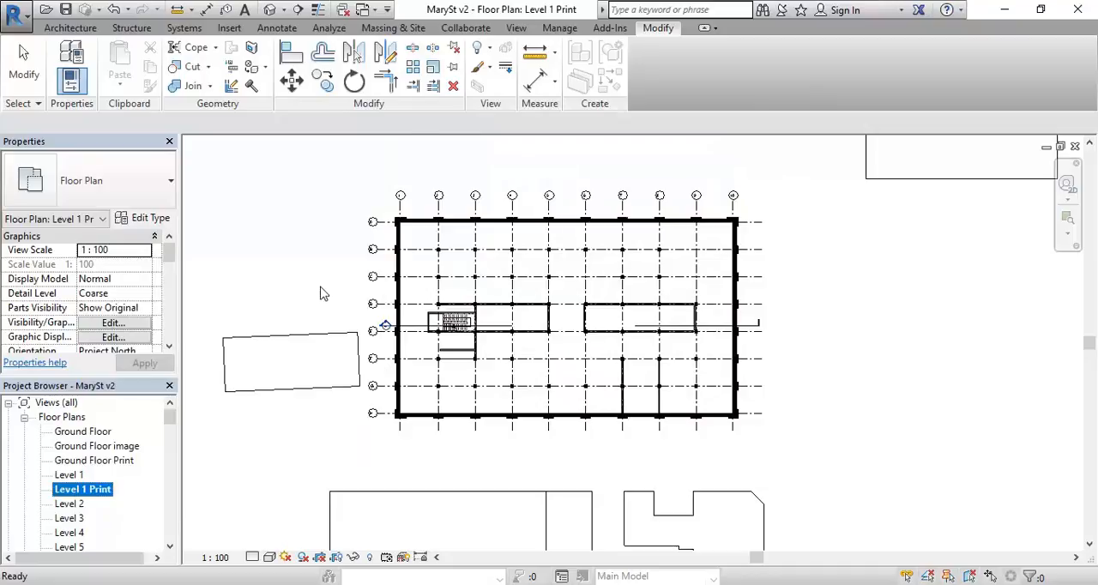
Step: Show the crop region of Level 1 Print and pull its upper and lower edges in towards the building
scroll(323, 288, "down", 2)
scroll(381, 305, "down", 3)
middle_click_drag(379, 304, 435, 405)
scroll(394, 384, "up", 1)
left_click(337, 557)
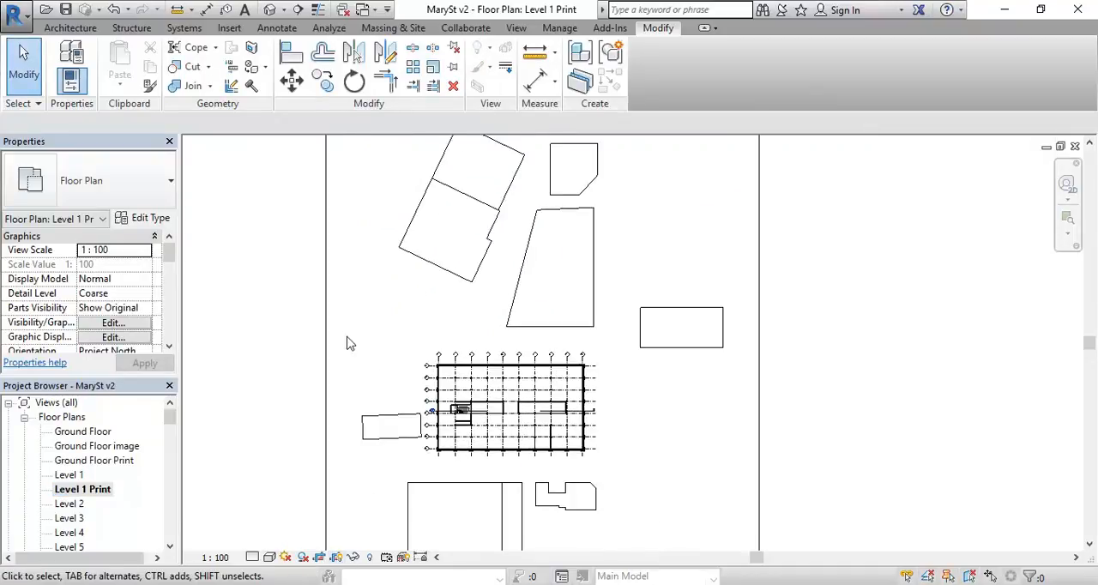
scroll(335, 356, "down", 2)
middle_click_drag(336, 356, 331, 357)
left_click(314, 343)
left_click_drag(437, 196, 446, 349)
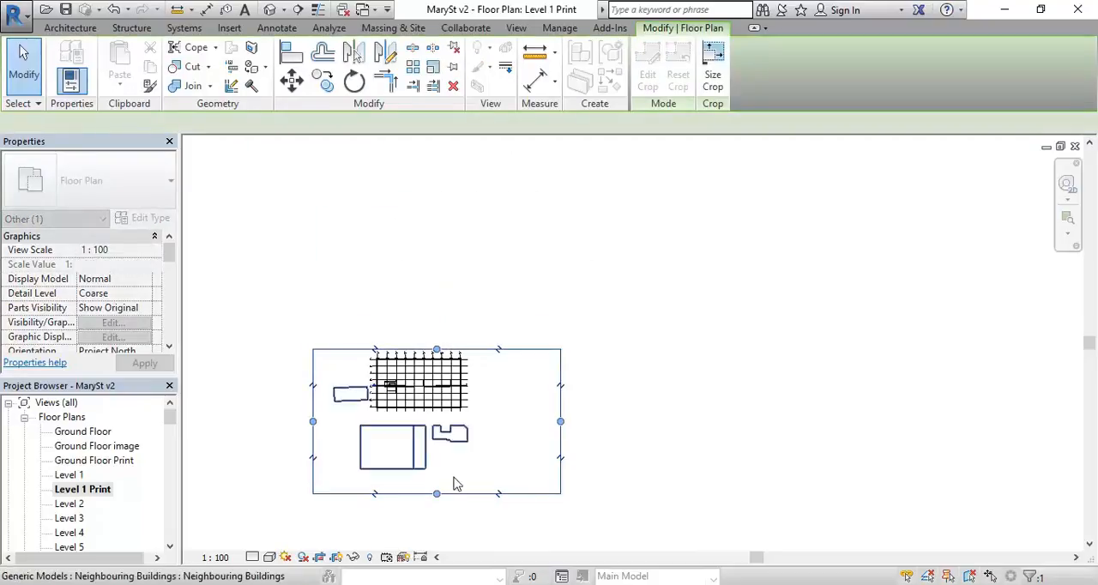
left_click_drag(439, 496, 436, 420)
Step: Pull both side edges of the crop region in around the grid and tighten its lower edge just below the grid line ends
scroll(385, 374, "up", 2)
scroll(386, 378, "up", 2)
middle_click_drag(385, 379, 424, 387)
left_click_drag(234, 405, 379, 406)
left_click_drag(892, 406, 645, 404)
scroll(532, 378, "up", 5)
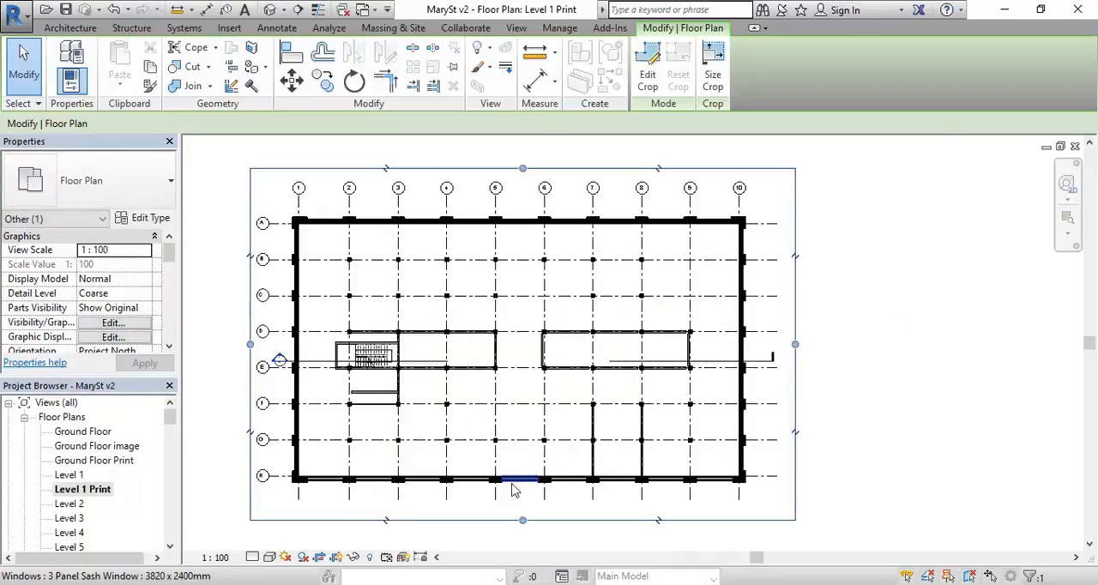
scroll(532, 378, "up", 2)
left_click_drag(564, 492, 566, 449)
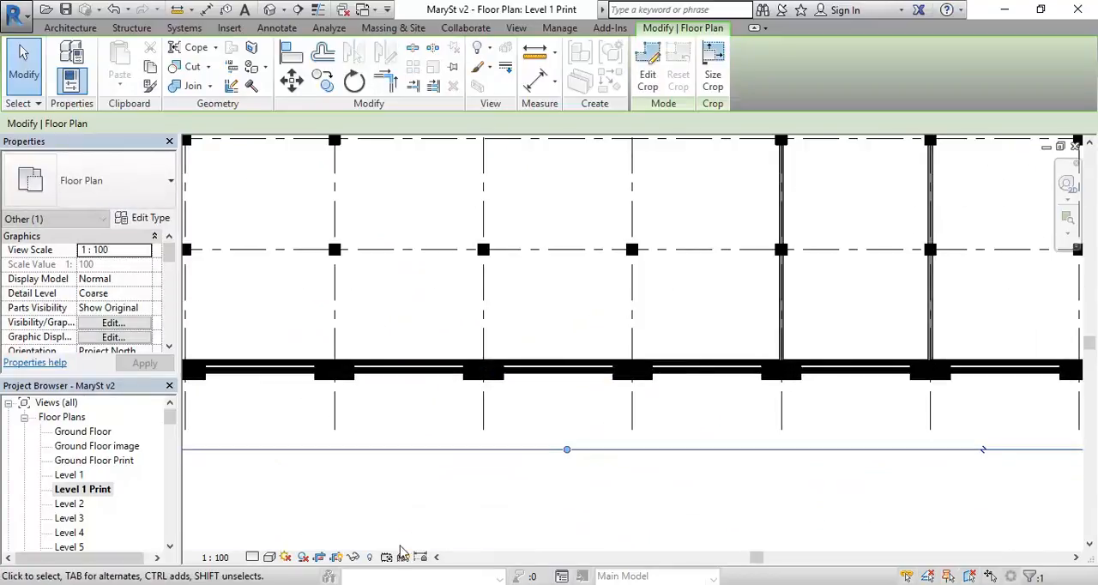
Step: Hide the crop region boundary in the Level 1 Print view while keeping the view cropped
left_click(341, 559)
scroll(429, 386, "down", 5)
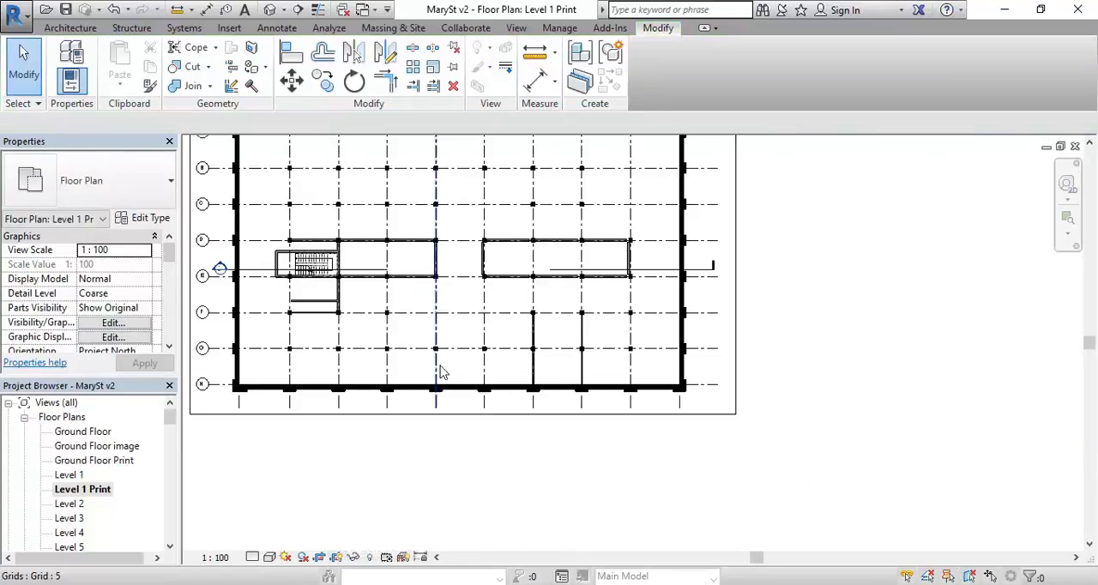
scroll(444, 375, "down", 2)
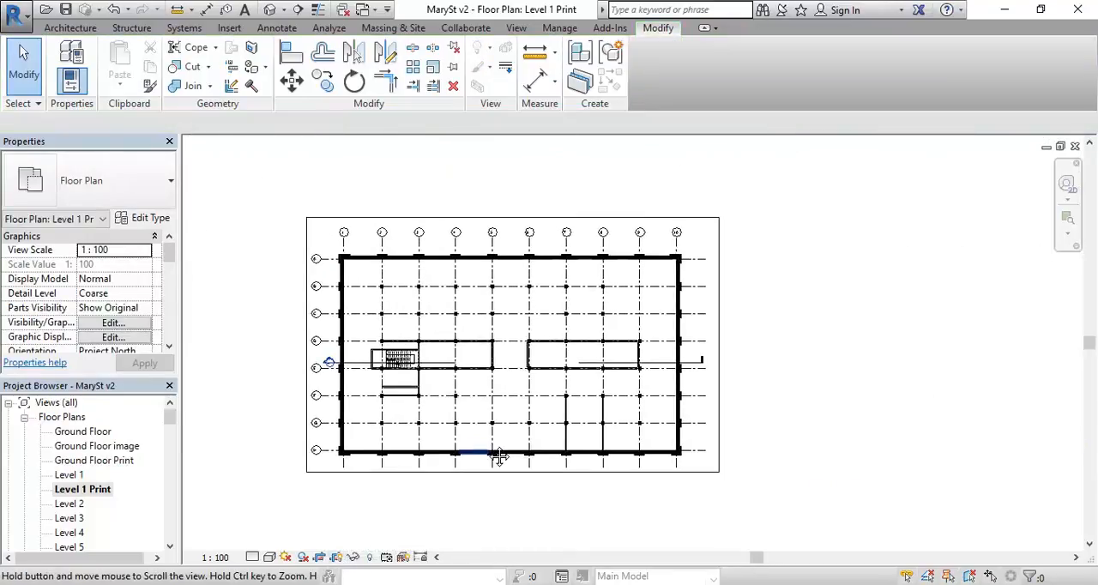
left_click(337, 558)
left_click(337, 557)
left_click(338, 557)
left_click(338, 557)
left_click(338, 557)
left_click(337, 557)
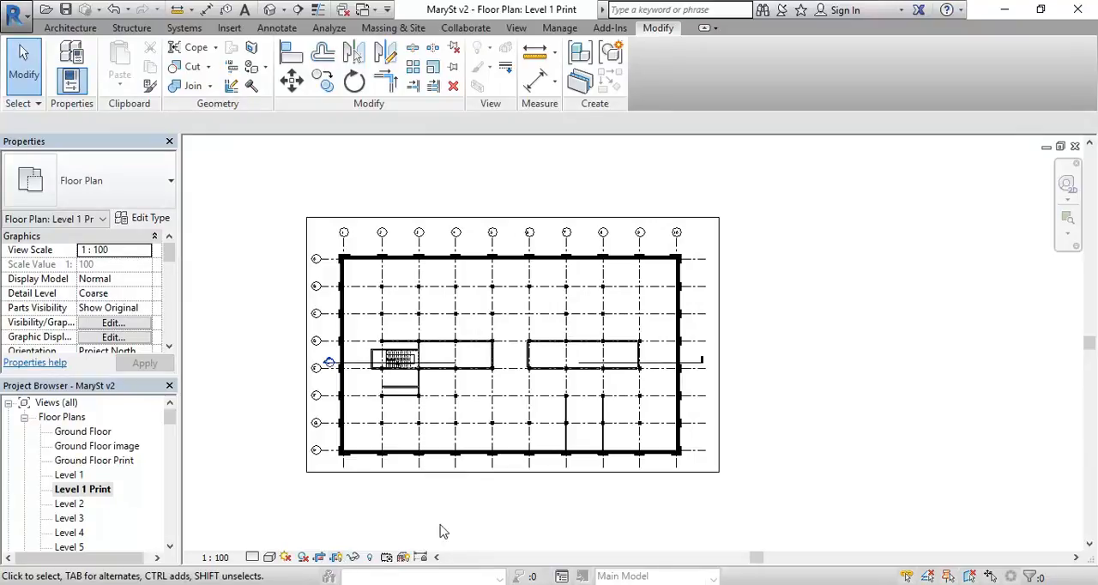
left_click(336, 558)
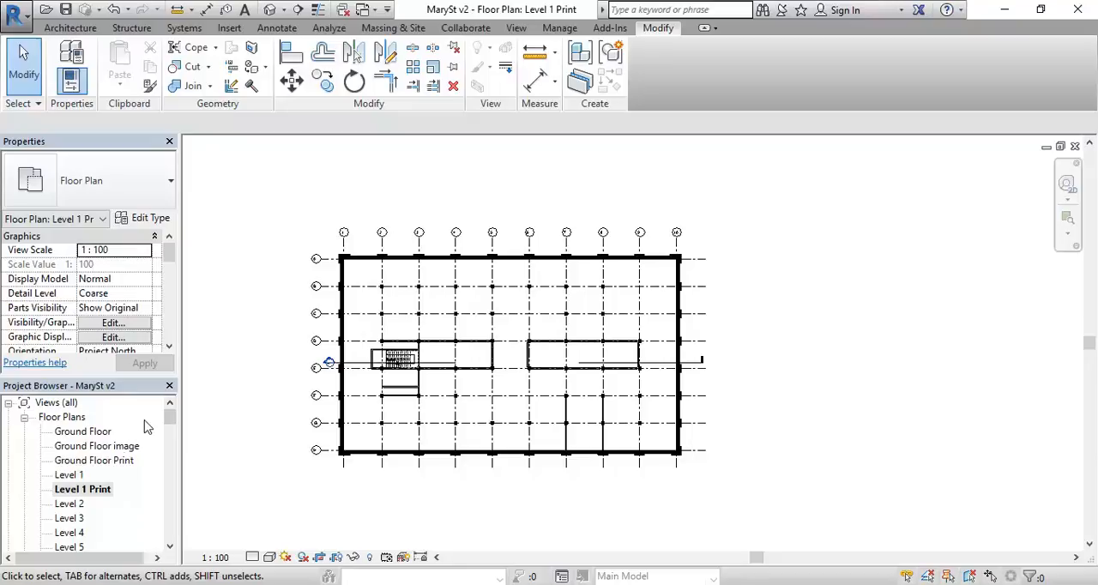
right_click(90, 492)
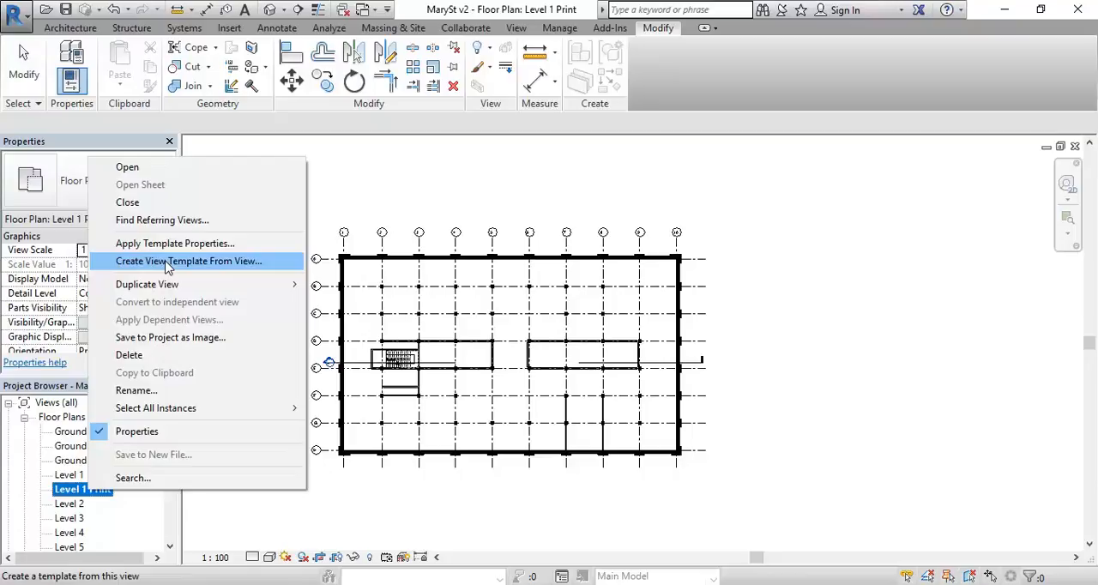
left_click(65, 494)
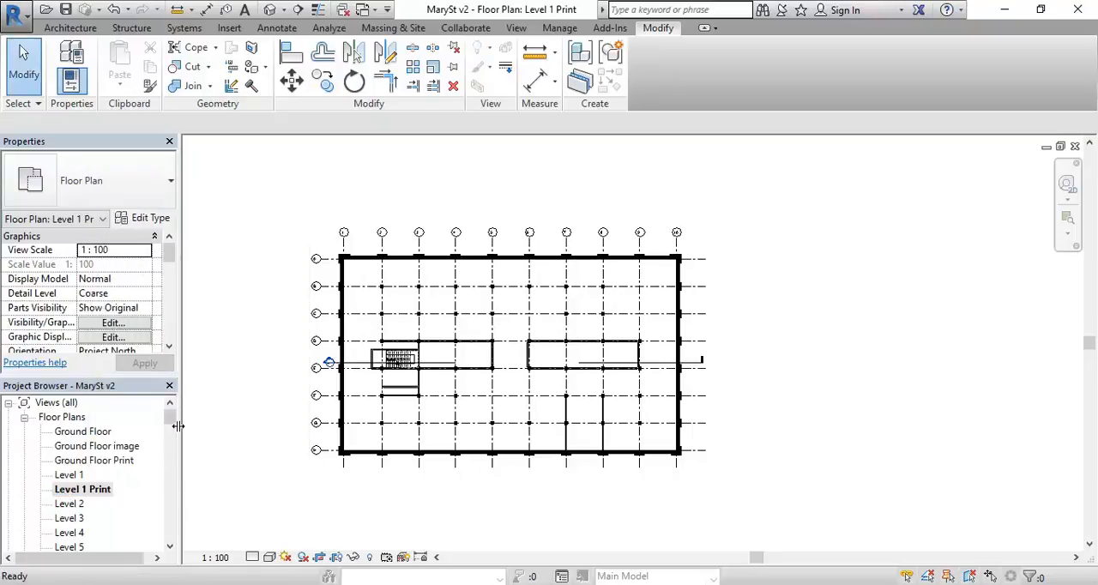
Step: Open sheet A103 and place the Level 1 Print view near its centre, leaving the viewport deselected
left_click_drag(172, 420, 156, 488)
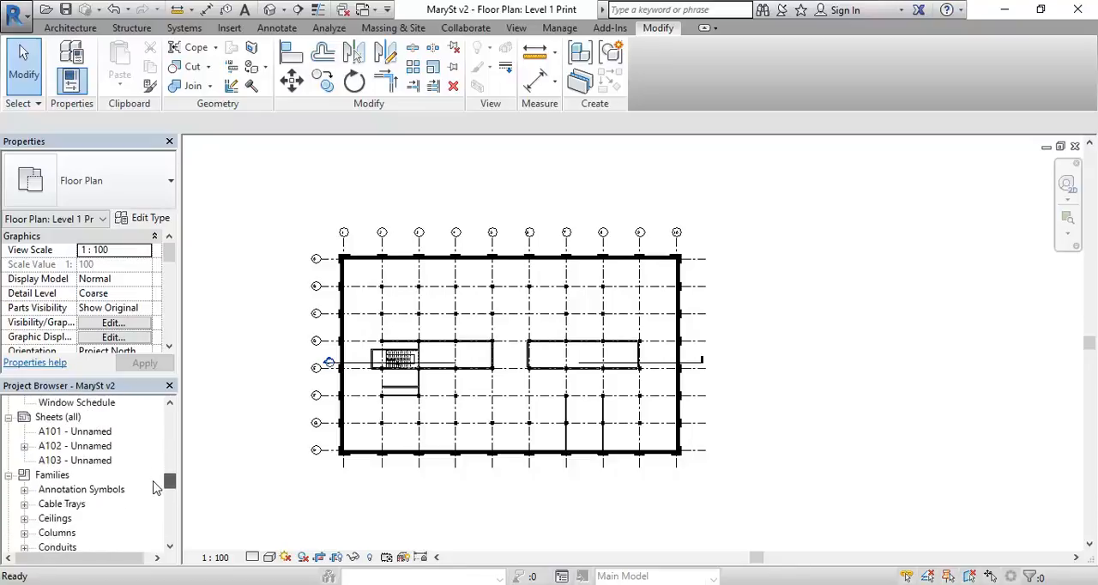
double_click(76, 460)
left_click_drag(174, 486, 171, 418)
left_click_drag(94, 484, 617, 341)
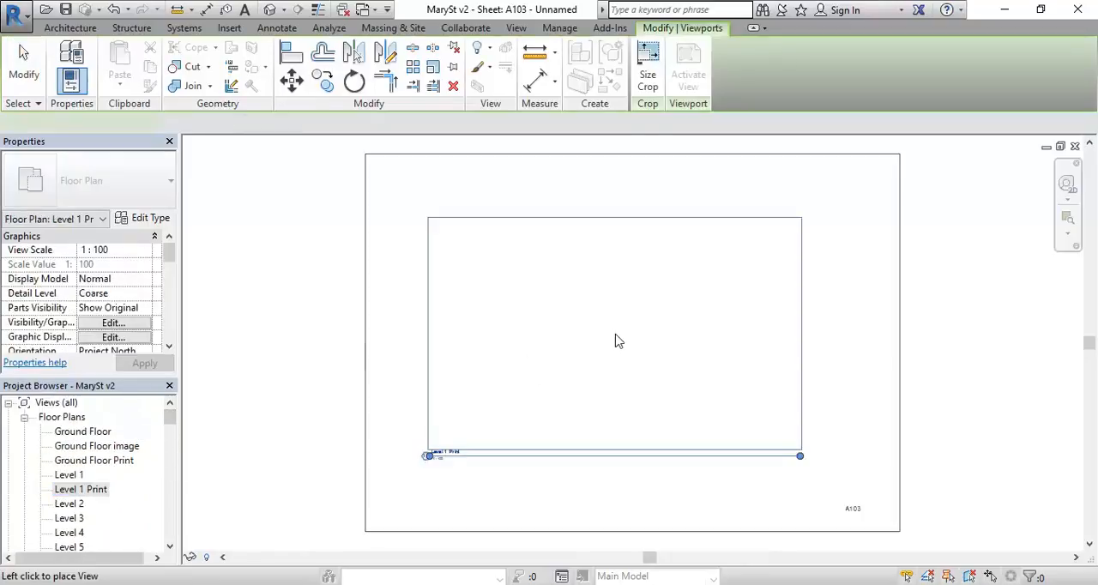
left_click(626, 337)
left_click(313, 373)
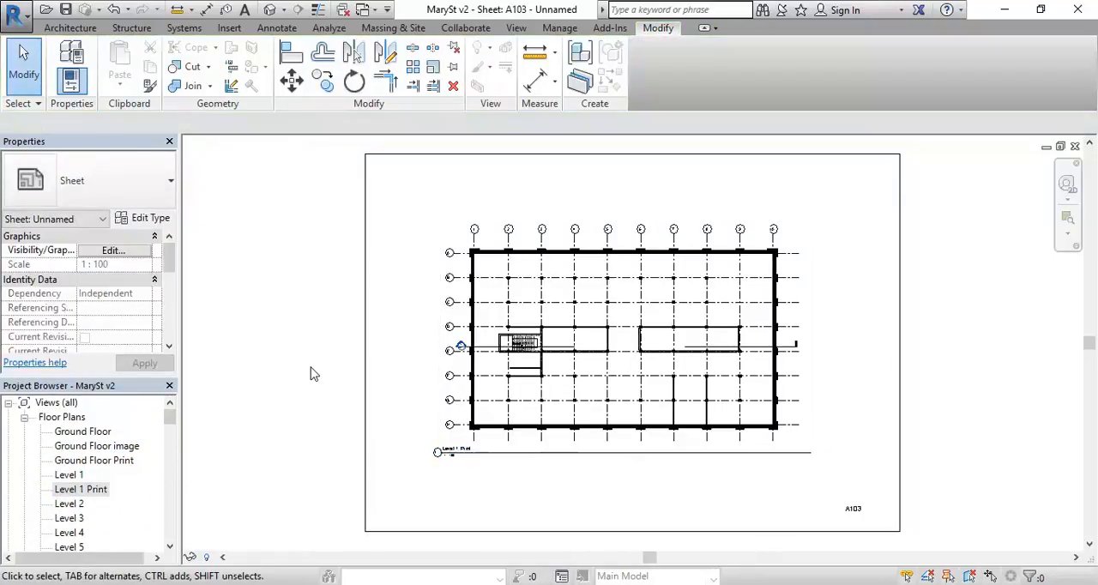